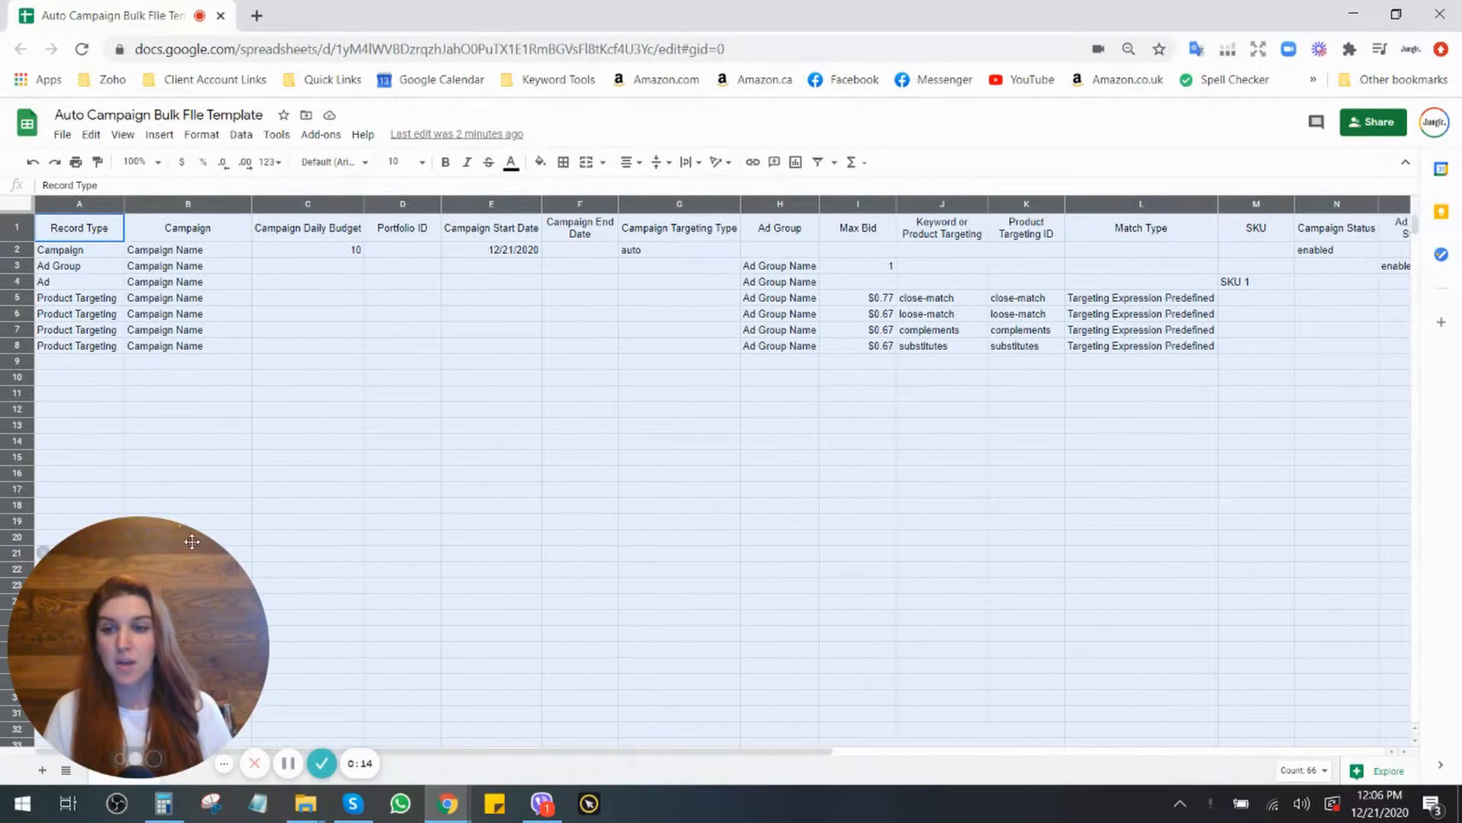
# Examine the header row, the Campaign row and the Record Type column of the bulk file template.
pyautogui.moveTo(299, 570); pyautogui.dragTo(1320, 549)
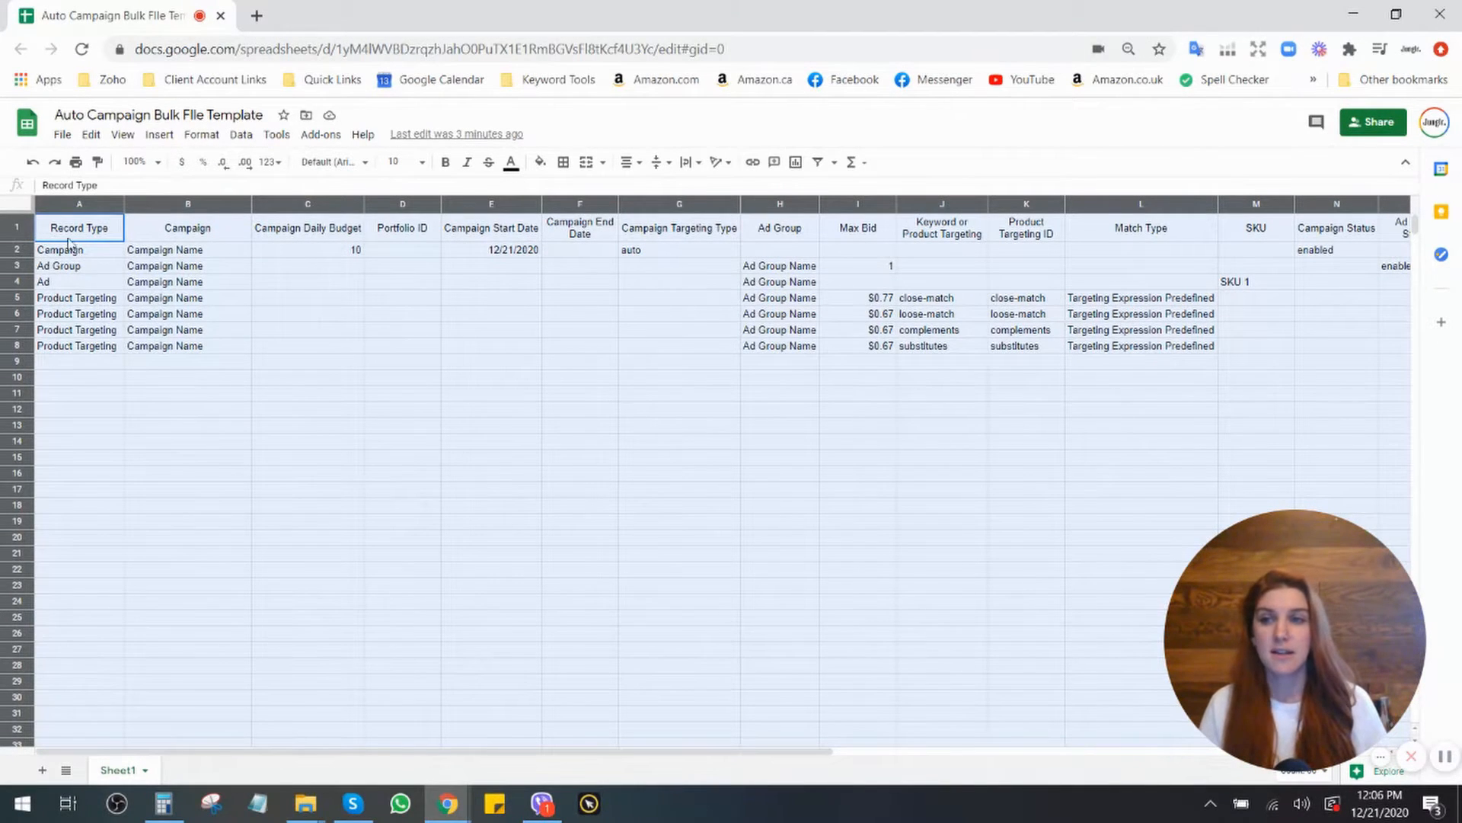
pyautogui.click(113, 225)
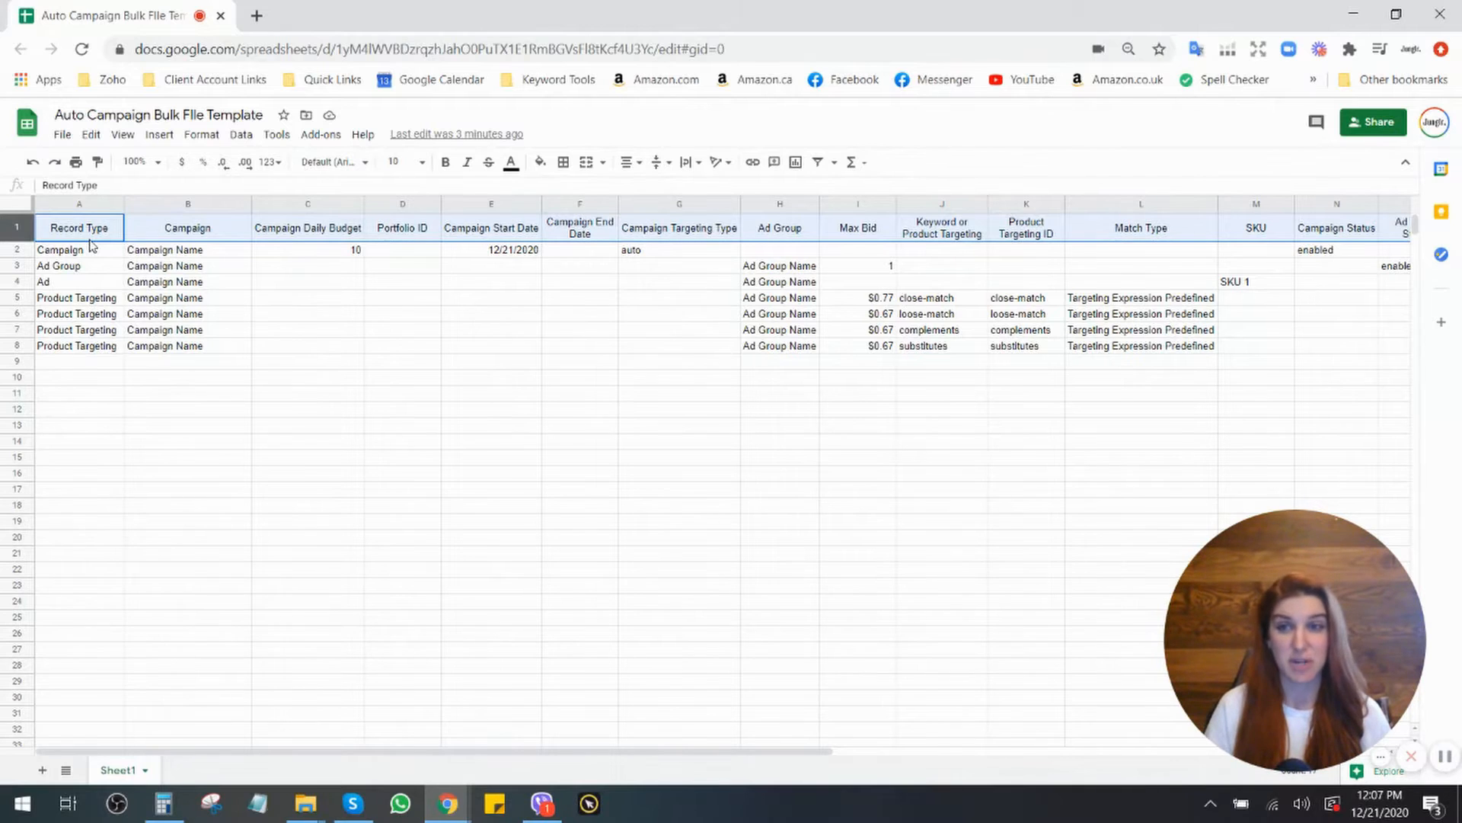
pyautogui.click(18, 250)
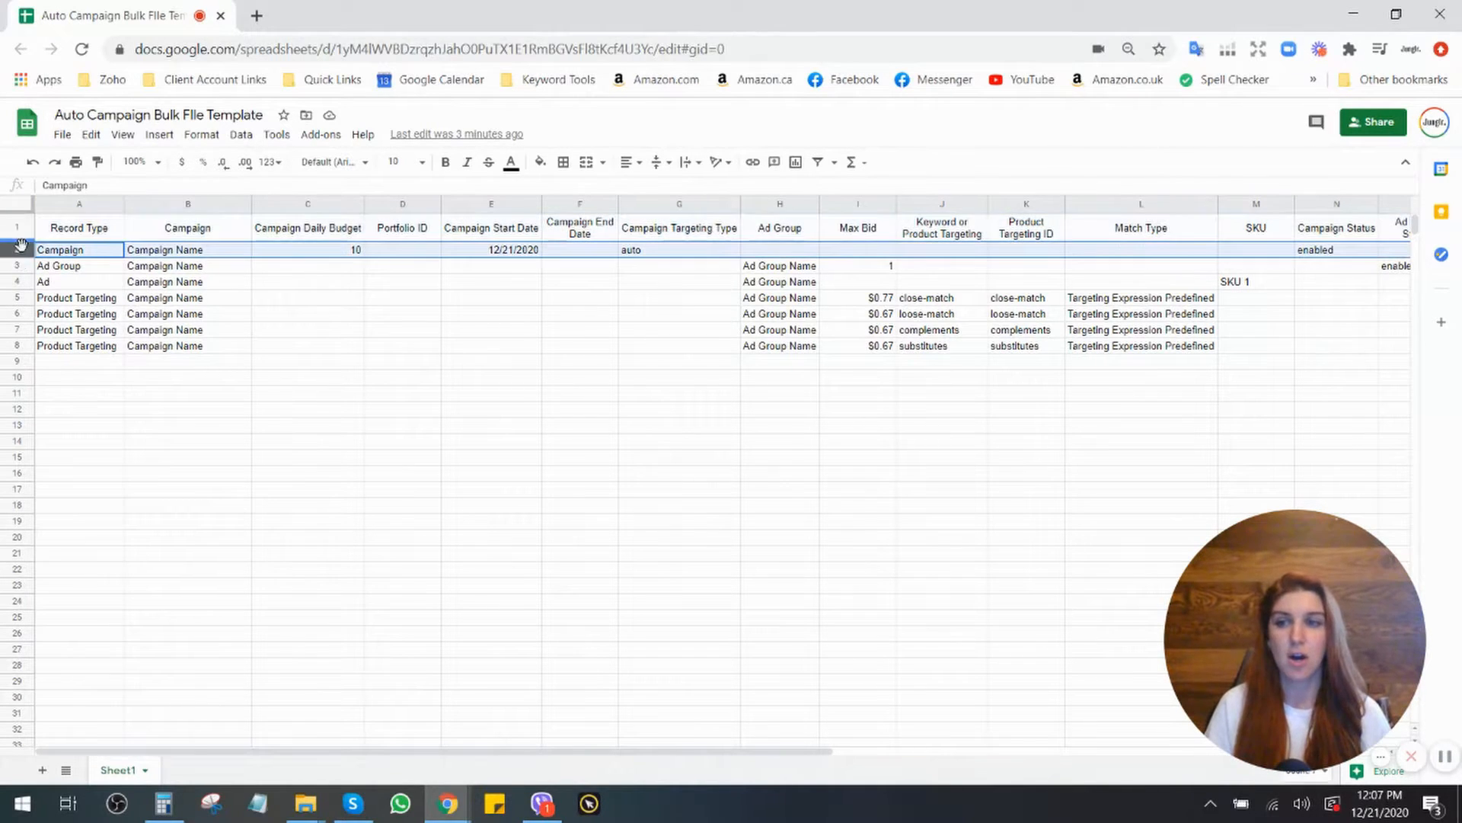
pyautogui.click(87, 204)
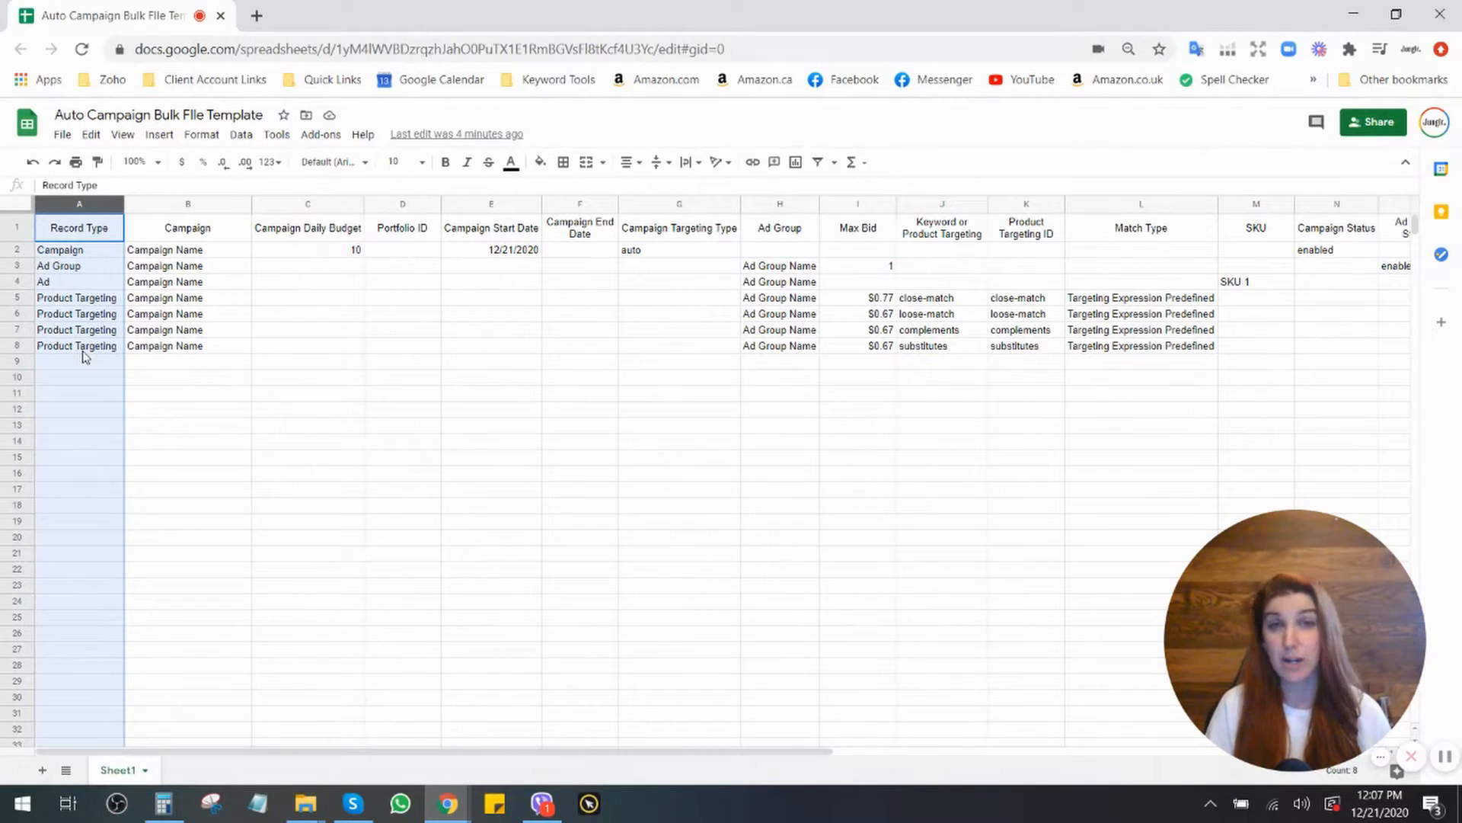
pyautogui.click(20, 256)
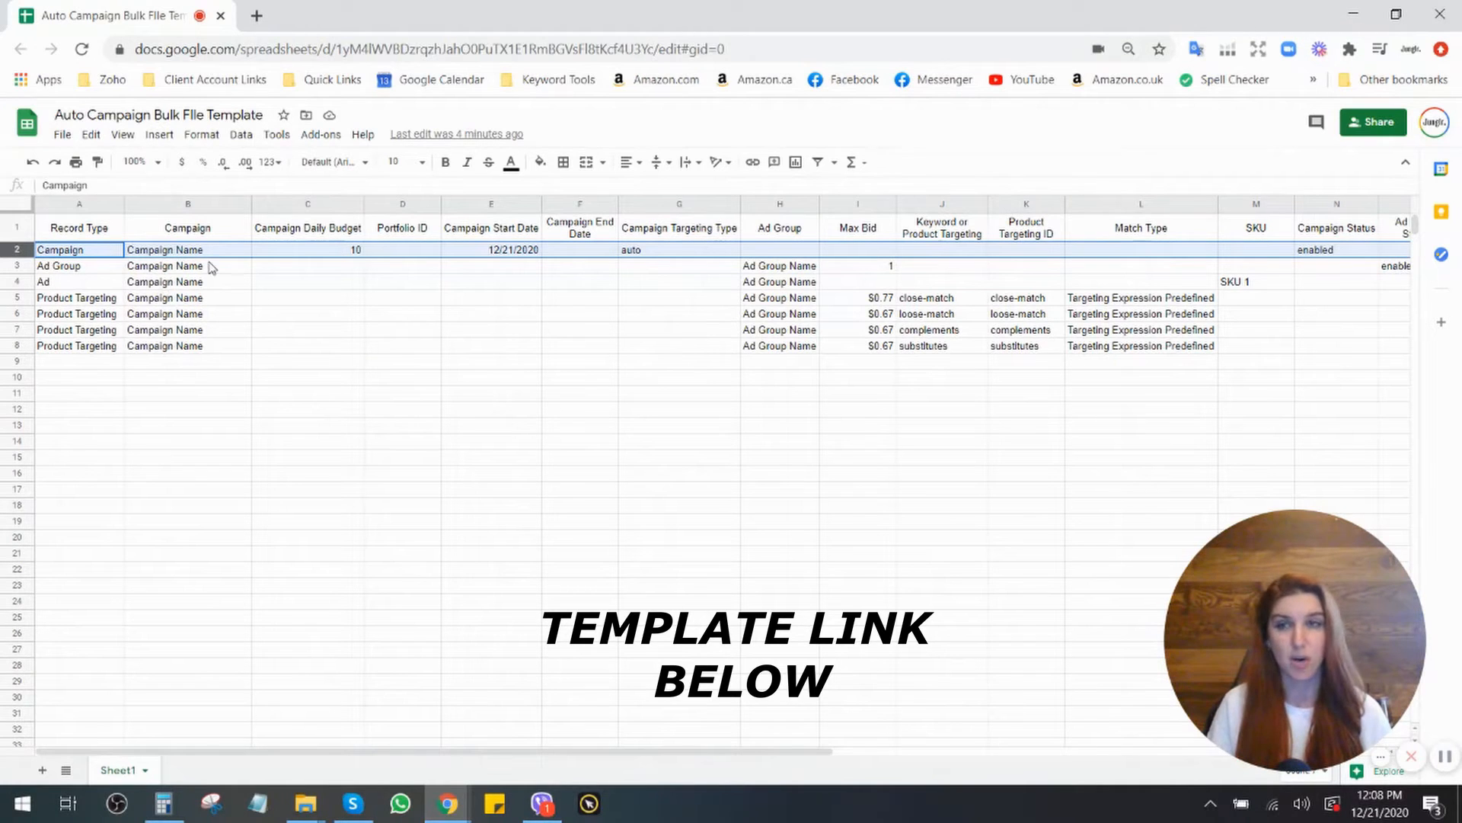
# Widen the Ad Group column slightly while reviewing the campaign names and ad group names in the template rows.
pyautogui.moveTo(161, 251); pyautogui.dragTo(166, 345)
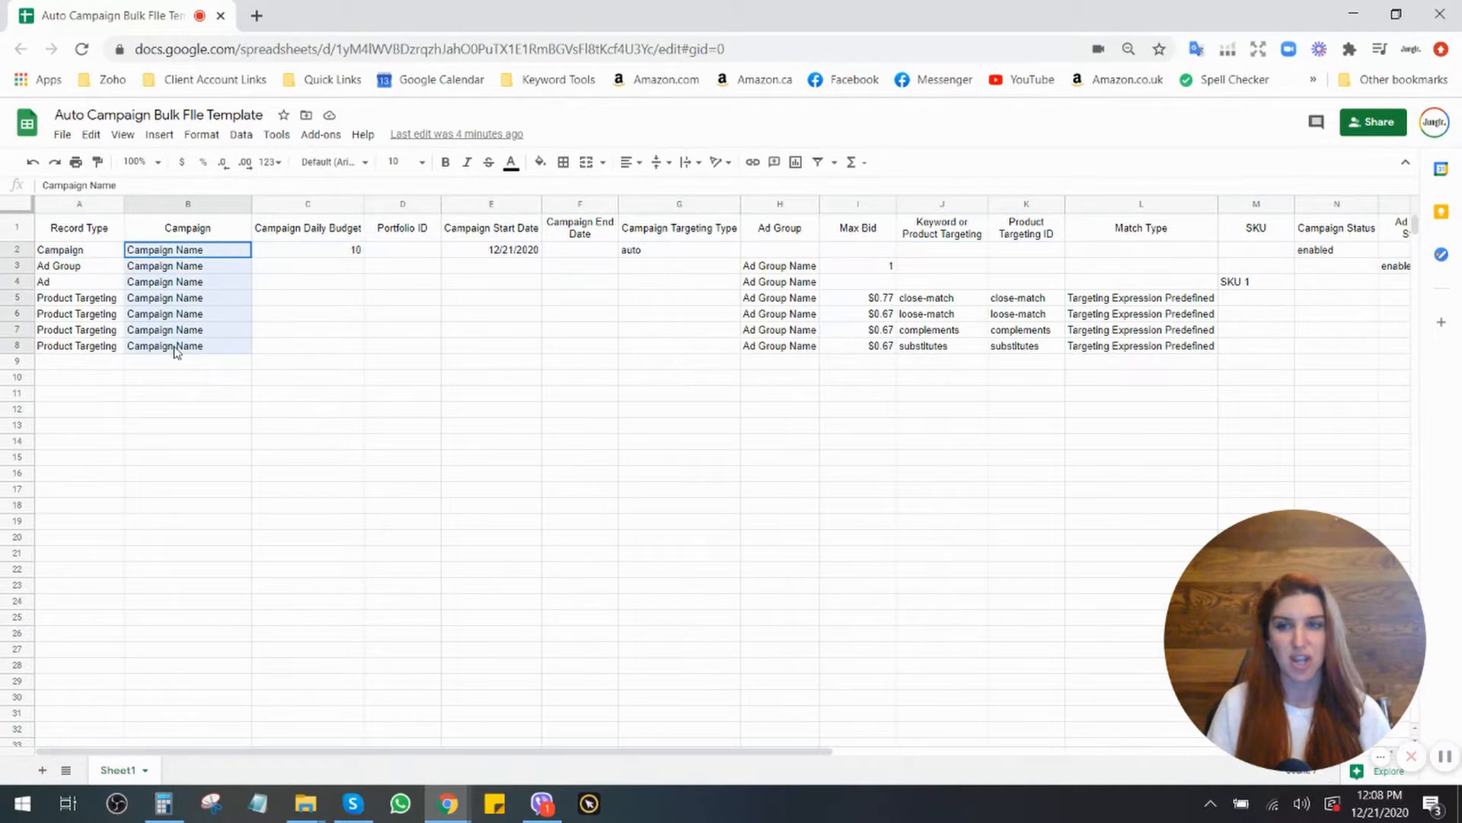
pyautogui.moveTo(773, 273); pyautogui.dragTo(786, 362)
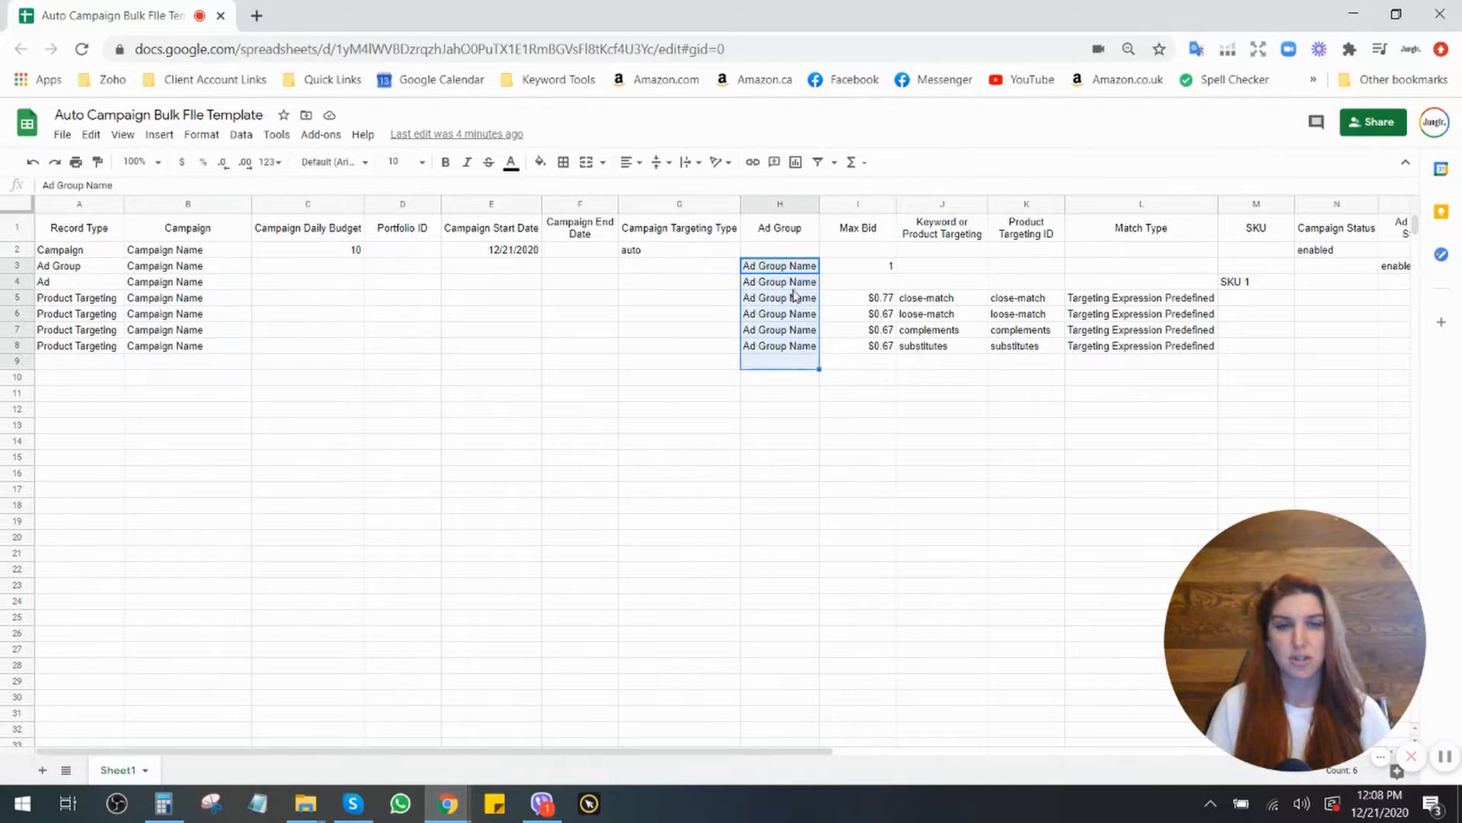
pyautogui.moveTo(818, 203); pyautogui.dragTo(829, 203)
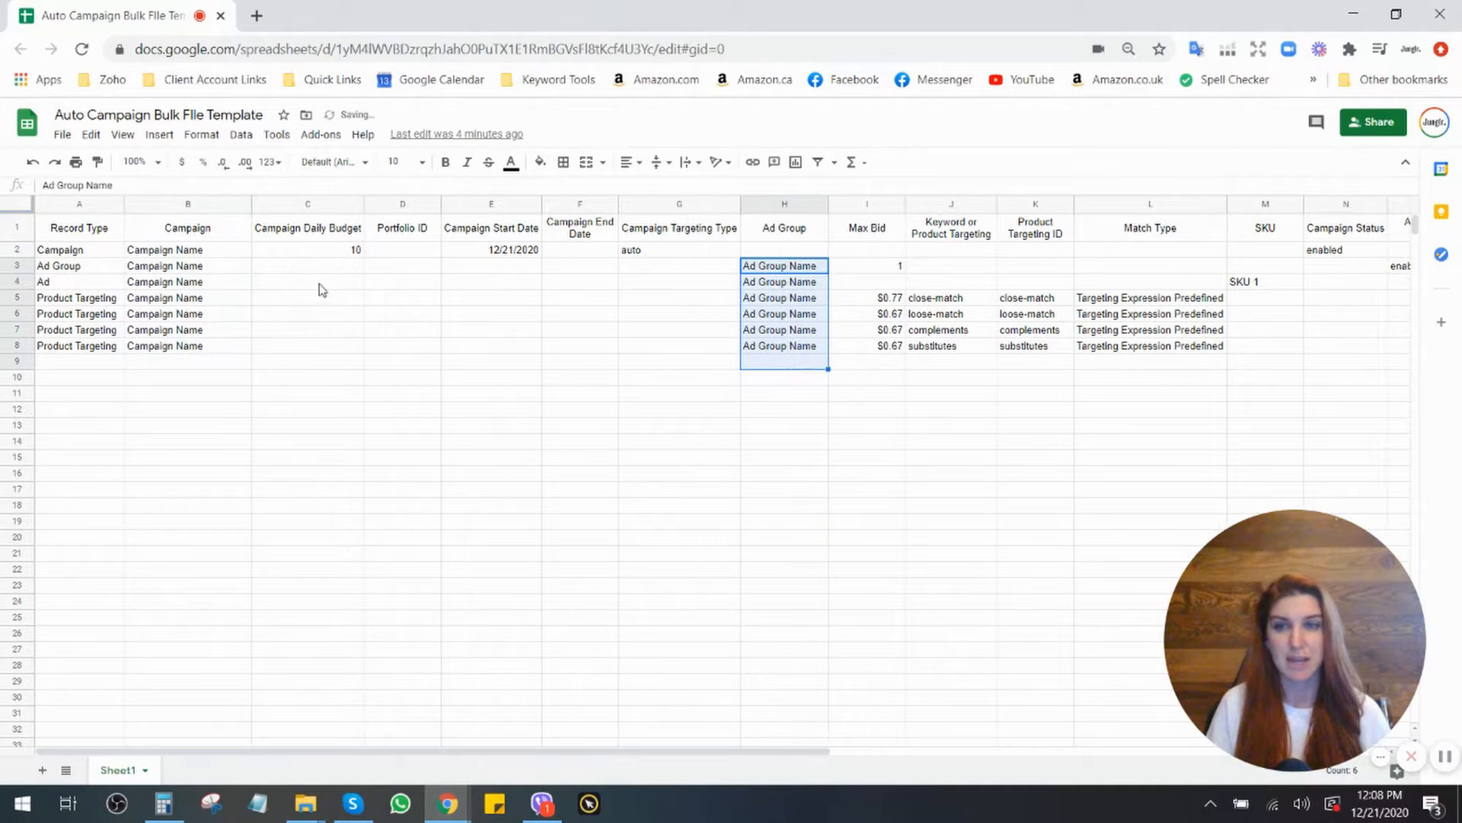
pyautogui.moveTo(203, 254); pyautogui.dragTo(228, 349)
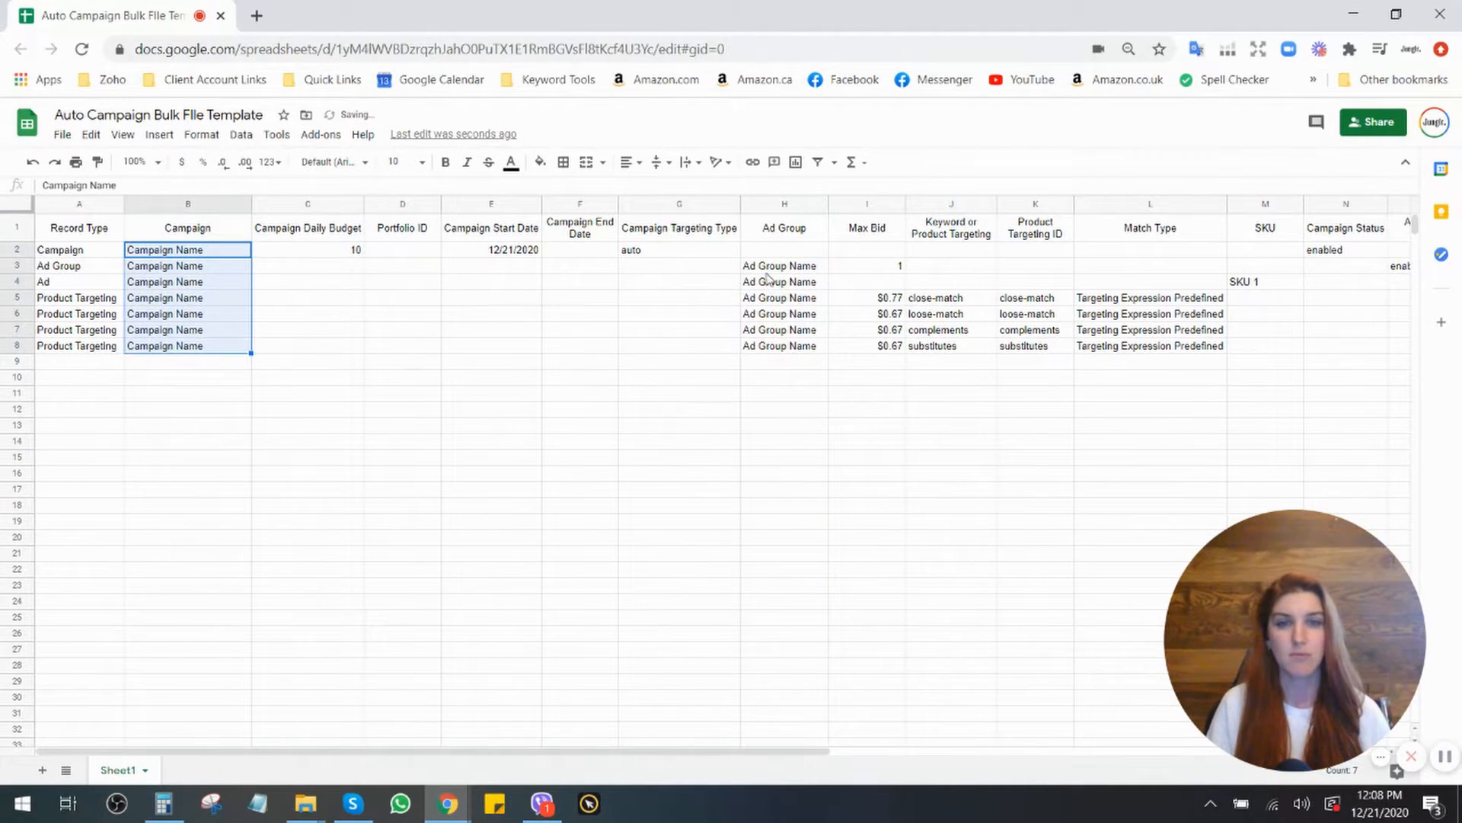
pyautogui.moveTo(771, 274); pyautogui.dragTo(784, 347)
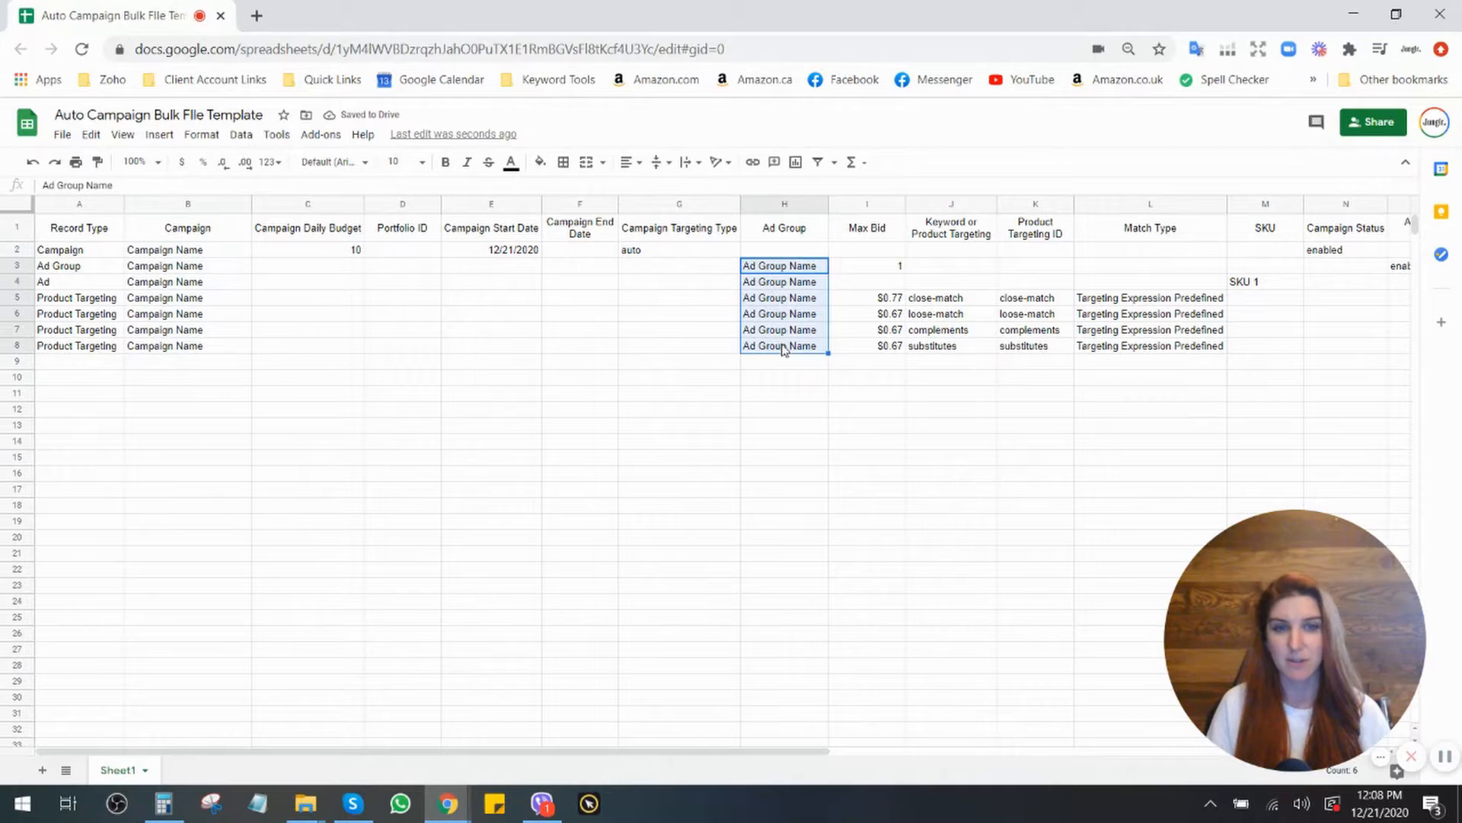
# Review the product targeting rows' Product Targeting ID, Max Bid and Status values.
pyautogui.click(1044, 299)
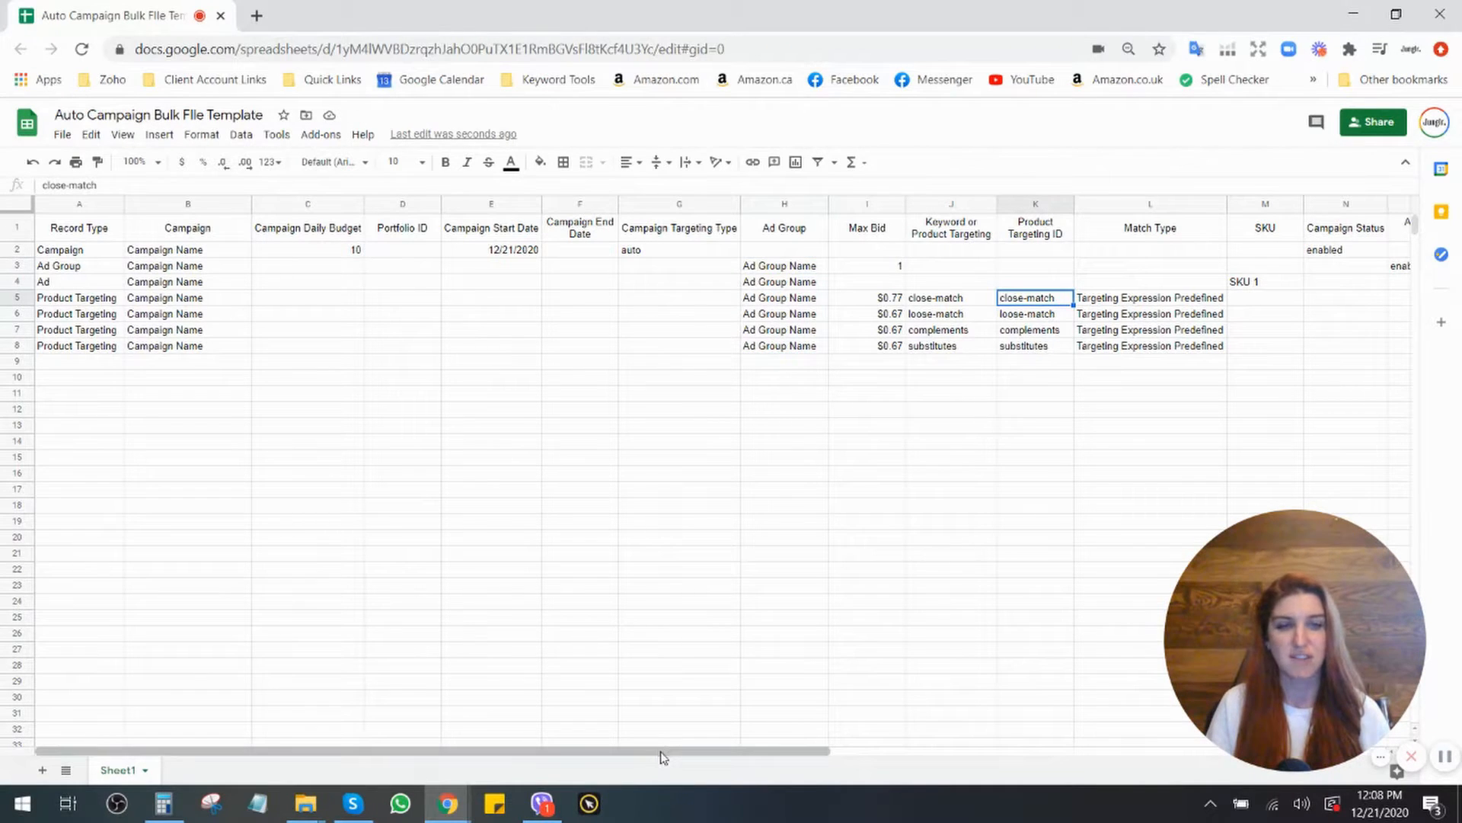
pyautogui.moveTo(876, 299); pyautogui.dragTo(884, 348)
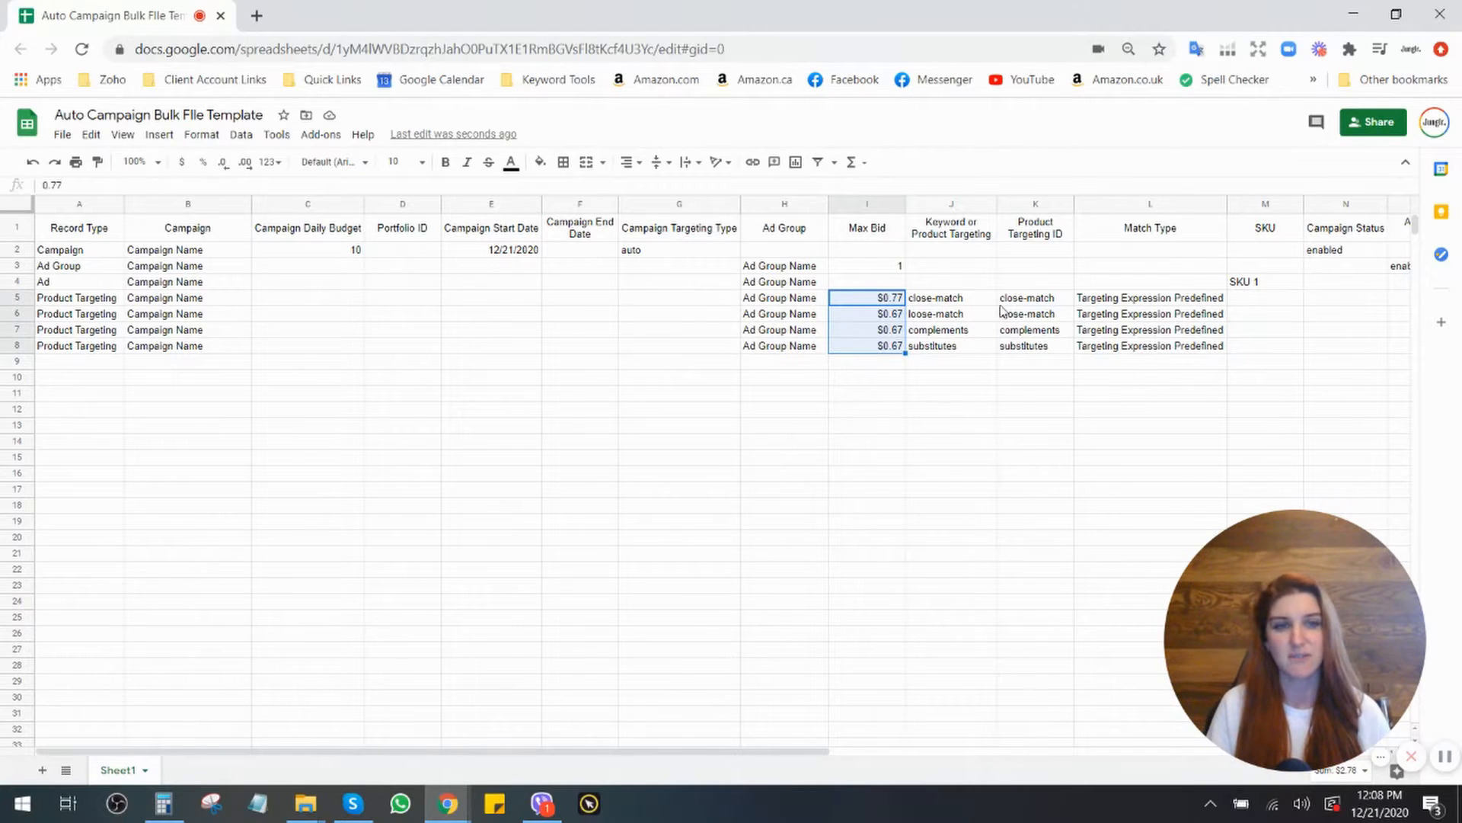
pyautogui.moveTo(705, 750); pyautogui.dragTo(900, 755)
pyautogui.moveTo(1297, 321); pyautogui.dragTo(1298, 349)
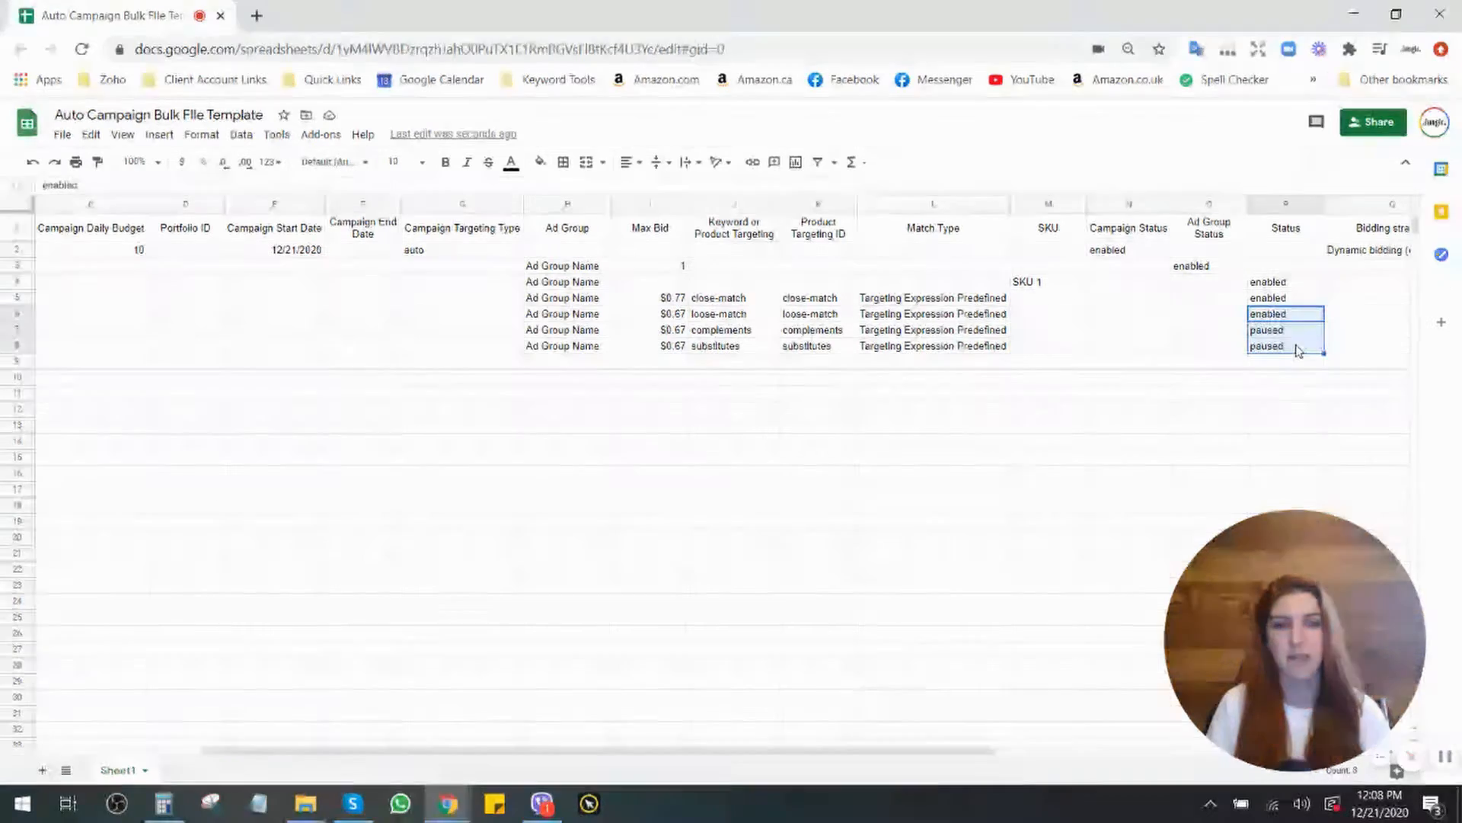
pyautogui.moveTo(783, 755); pyautogui.dragTo(572, 757)
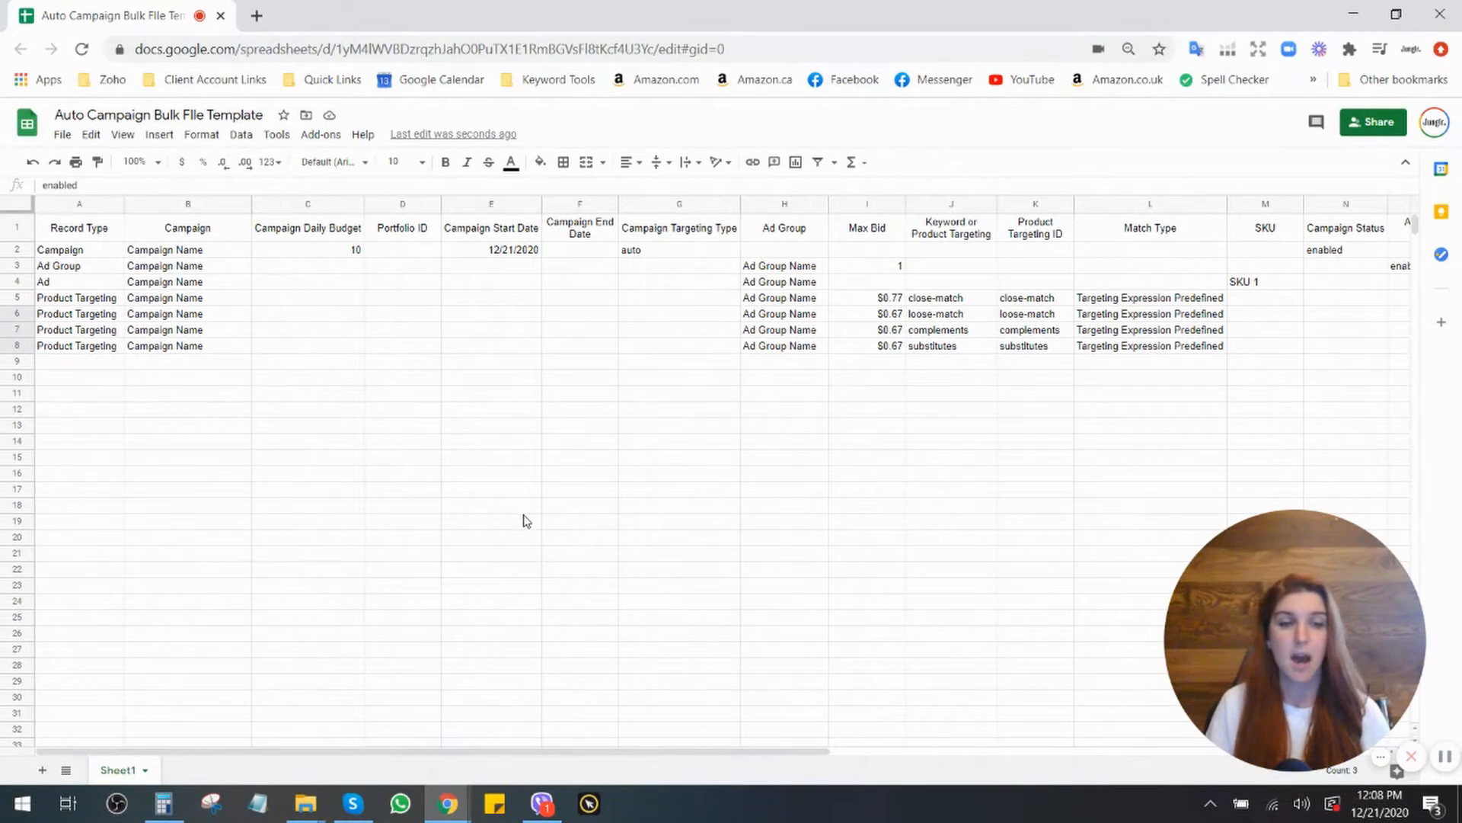
# Review the Campaign, Ad Group and Ad record types in the first rows of the template.
pyautogui.click(173, 254)
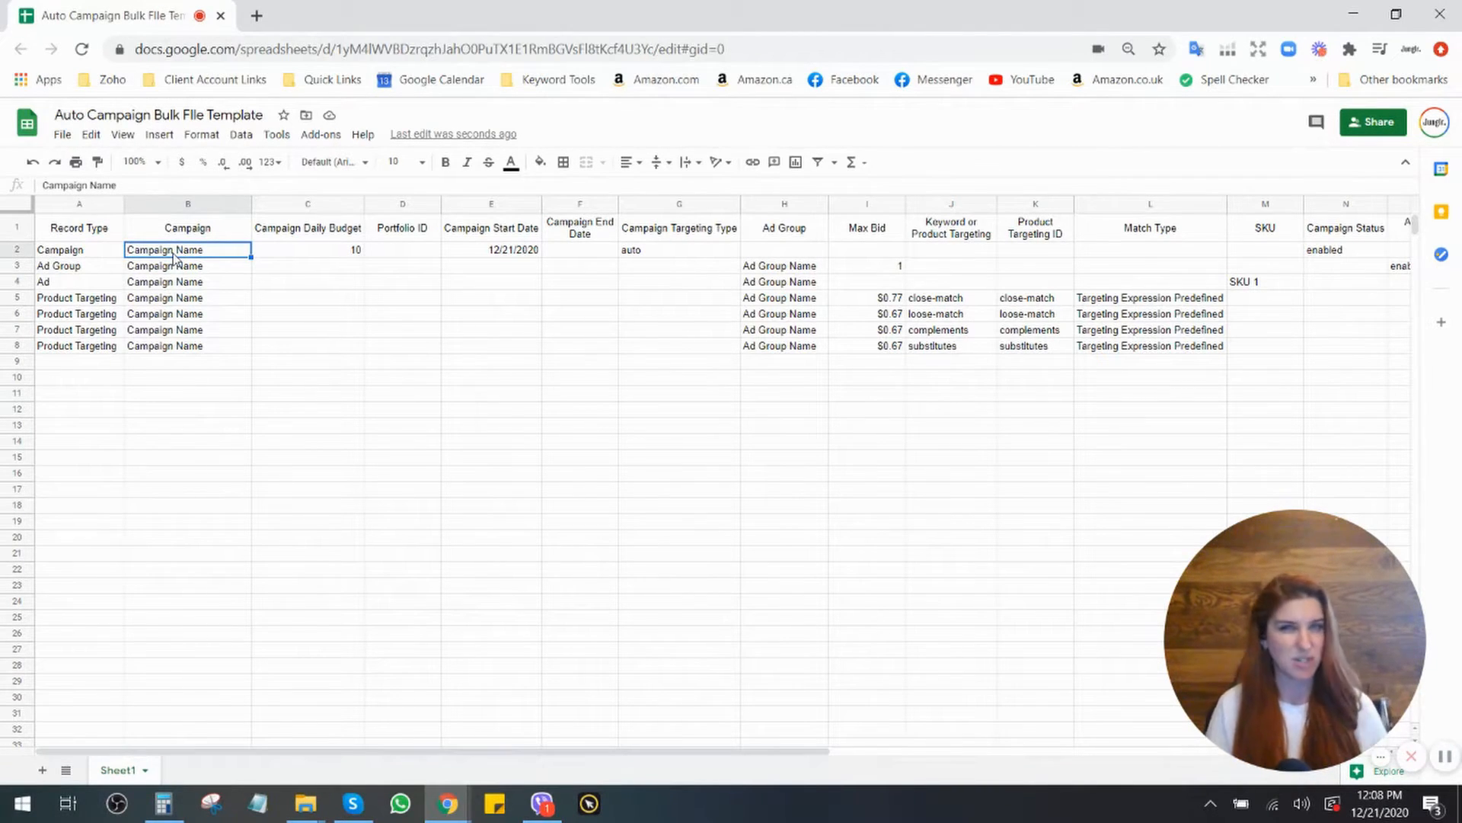
pyautogui.click(17, 250)
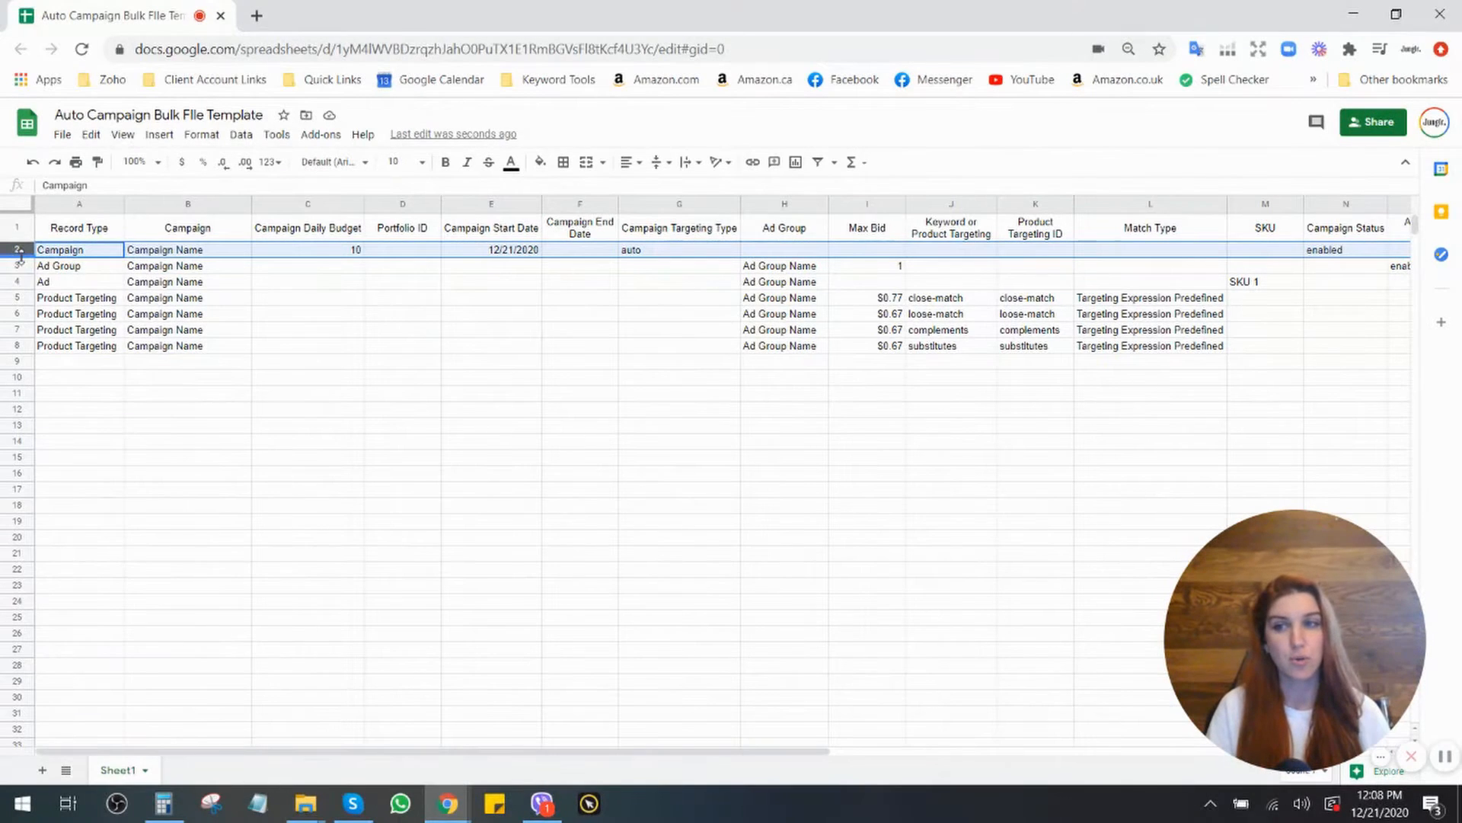
pyautogui.click(74, 266)
pyautogui.click(76, 284)
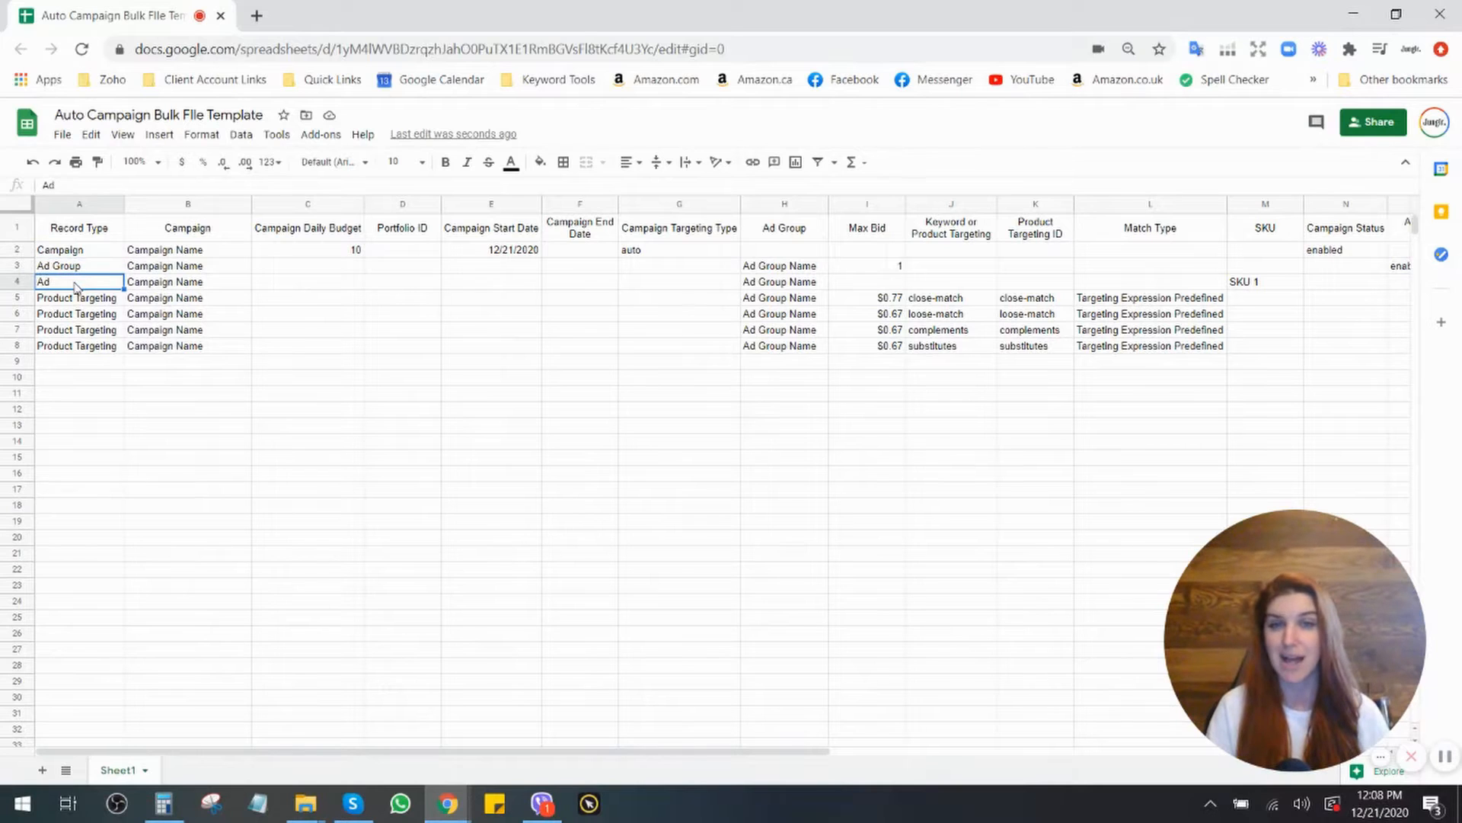
pyautogui.click(23, 254)
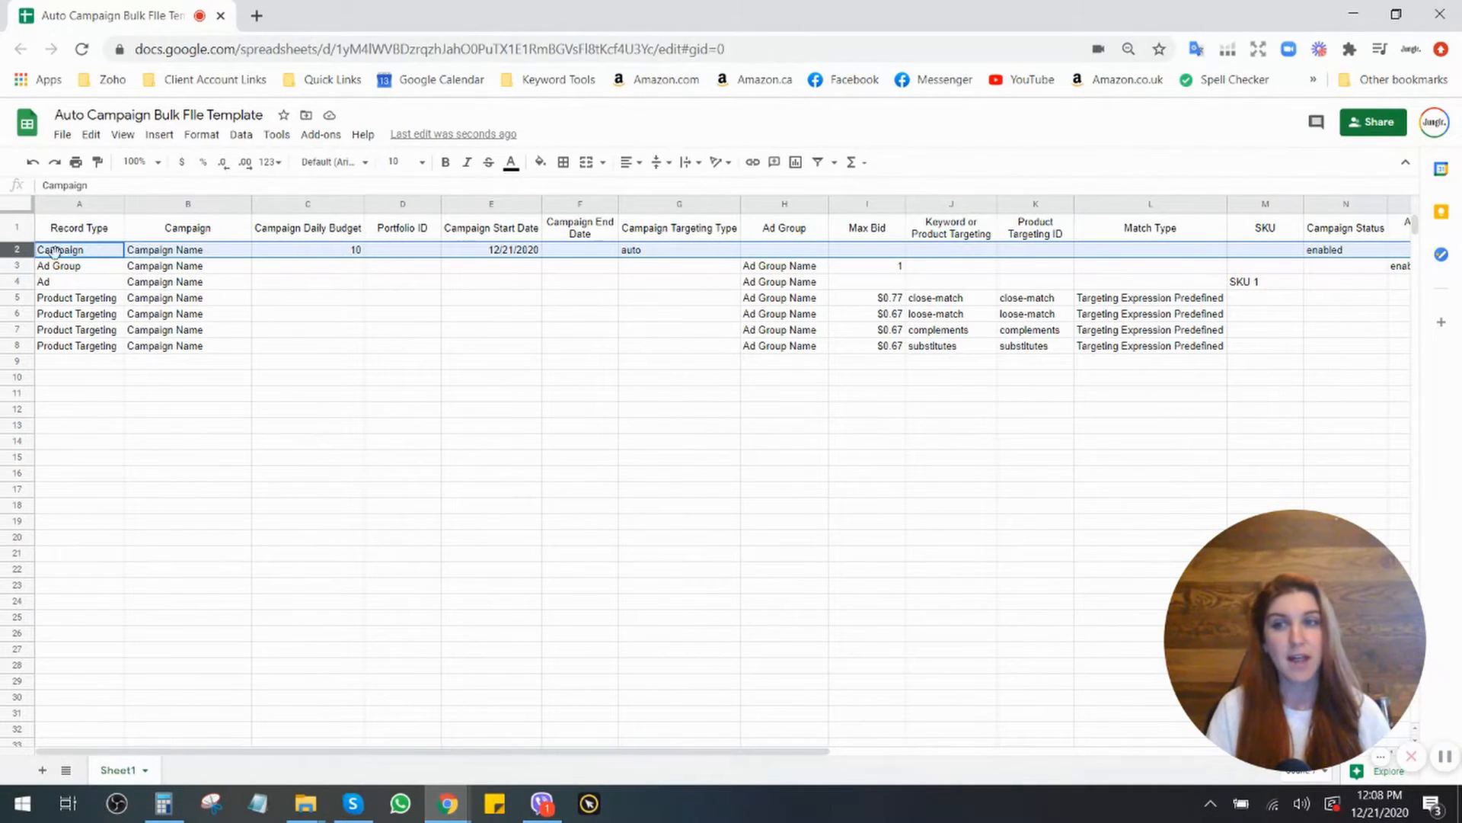
# Inspect the campaign name placeholder in the Campaign row without changing it.
pyautogui.click(174, 254)
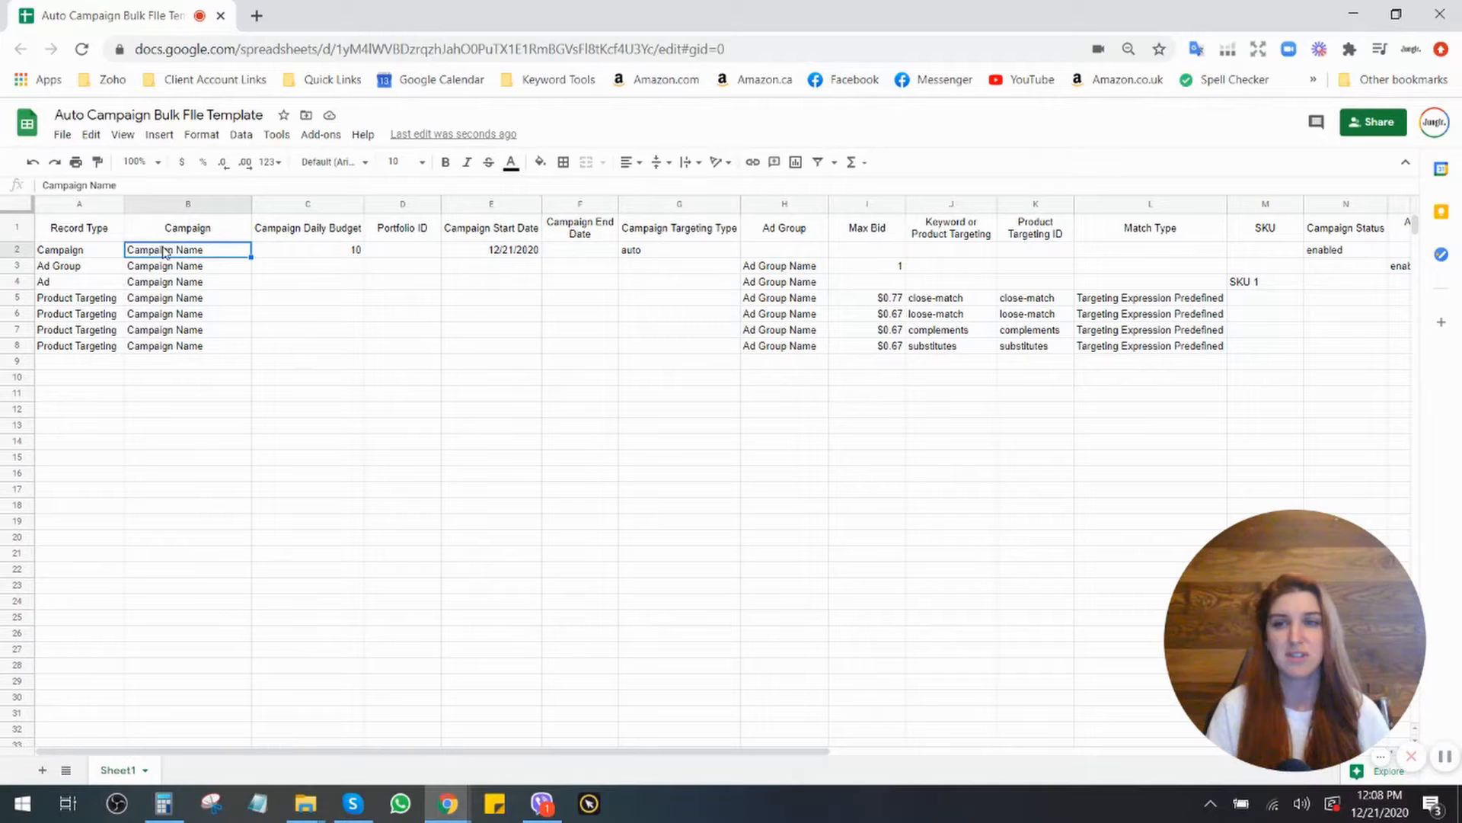
pyautogui.doubleClick(207, 250)
pyautogui.moveTo(207, 250); pyautogui.dragTo(99, 231)
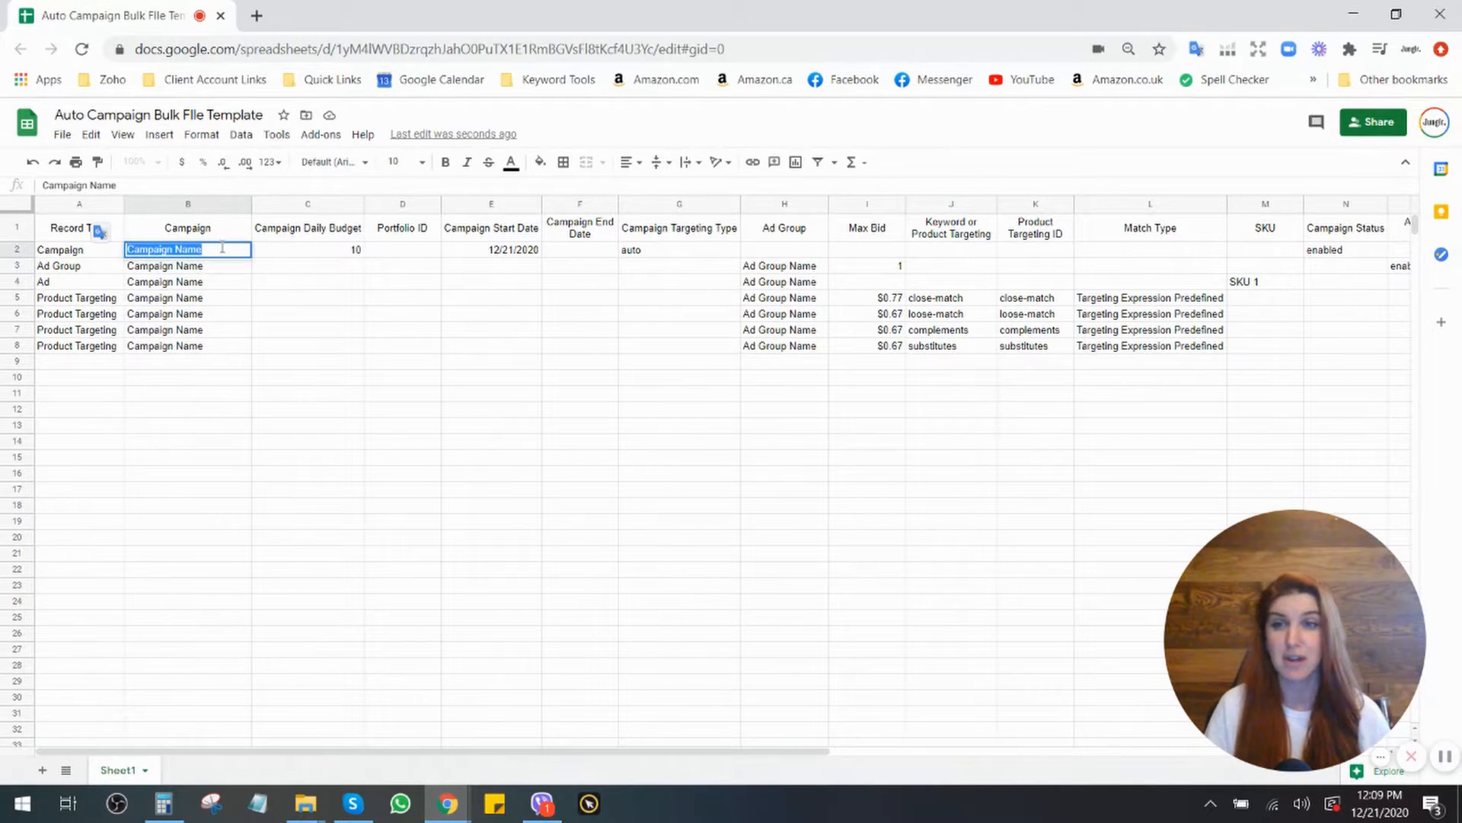
pyautogui.click(223, 285)
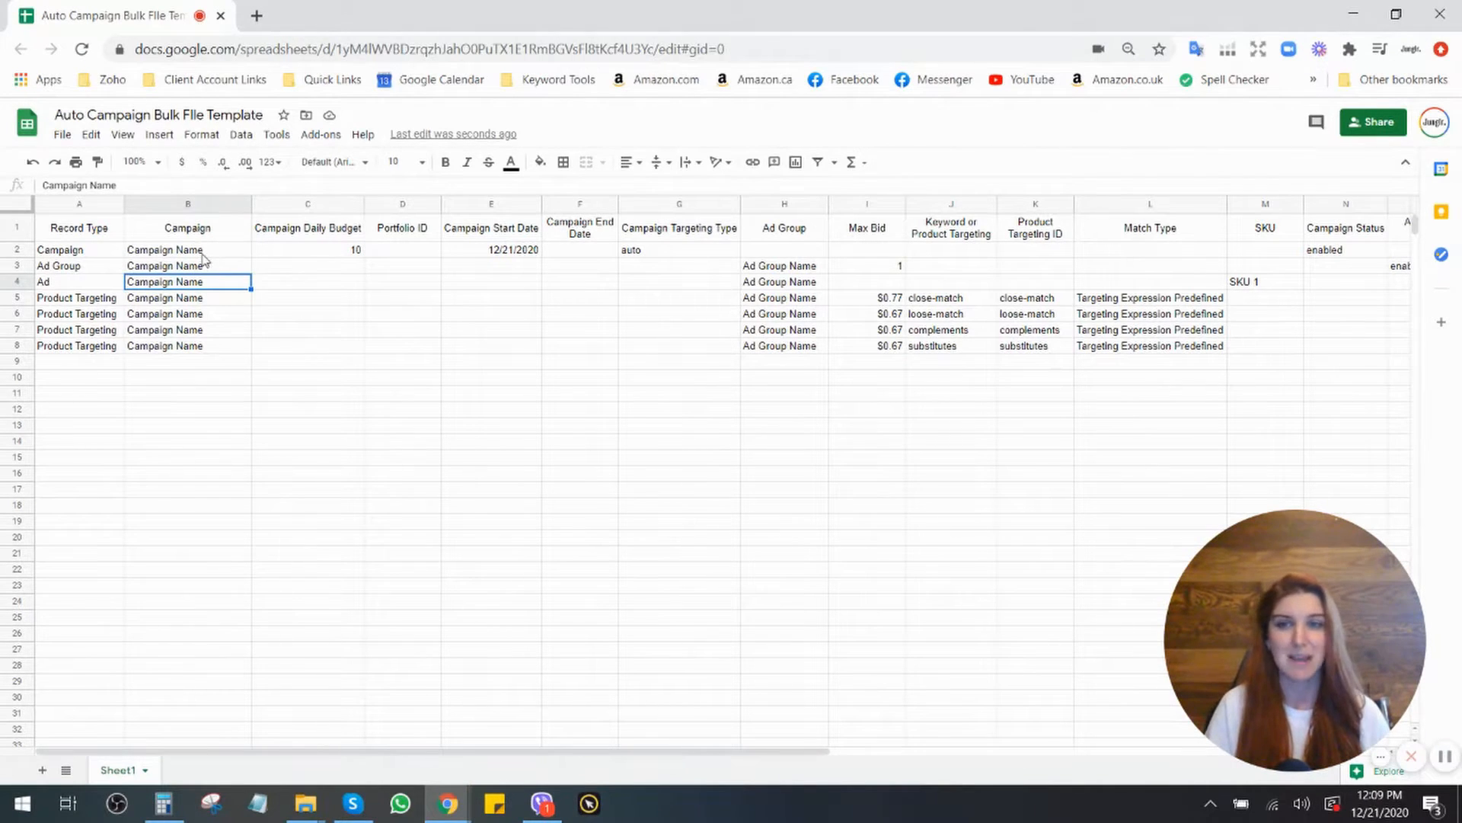
# Review the Campaign row's record type, campaign name and daily budget cells.
pyautogui.click(18, 250)
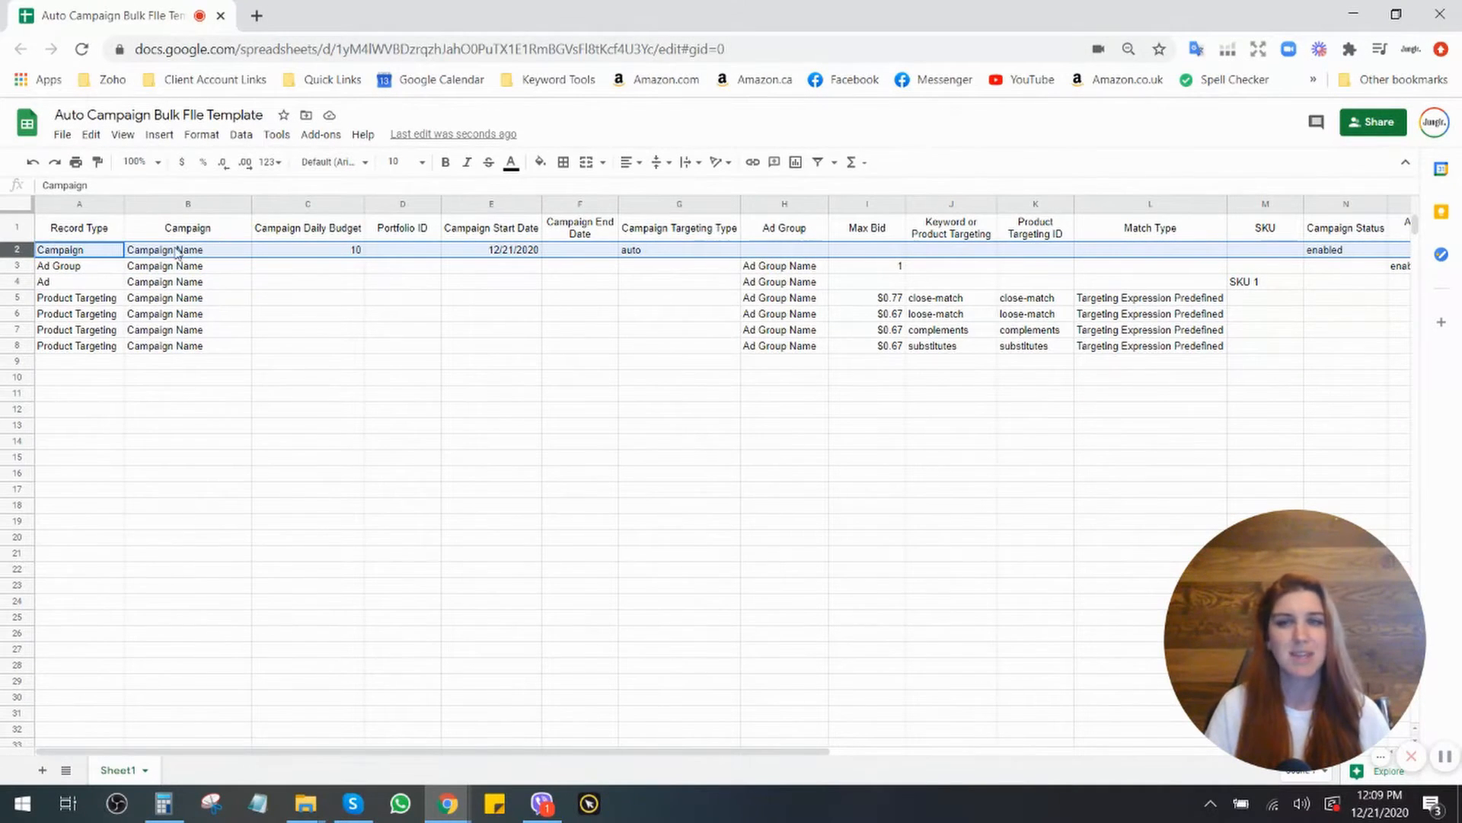
pyautogui.click(80, 256)
pyautogui.click(192, 254)
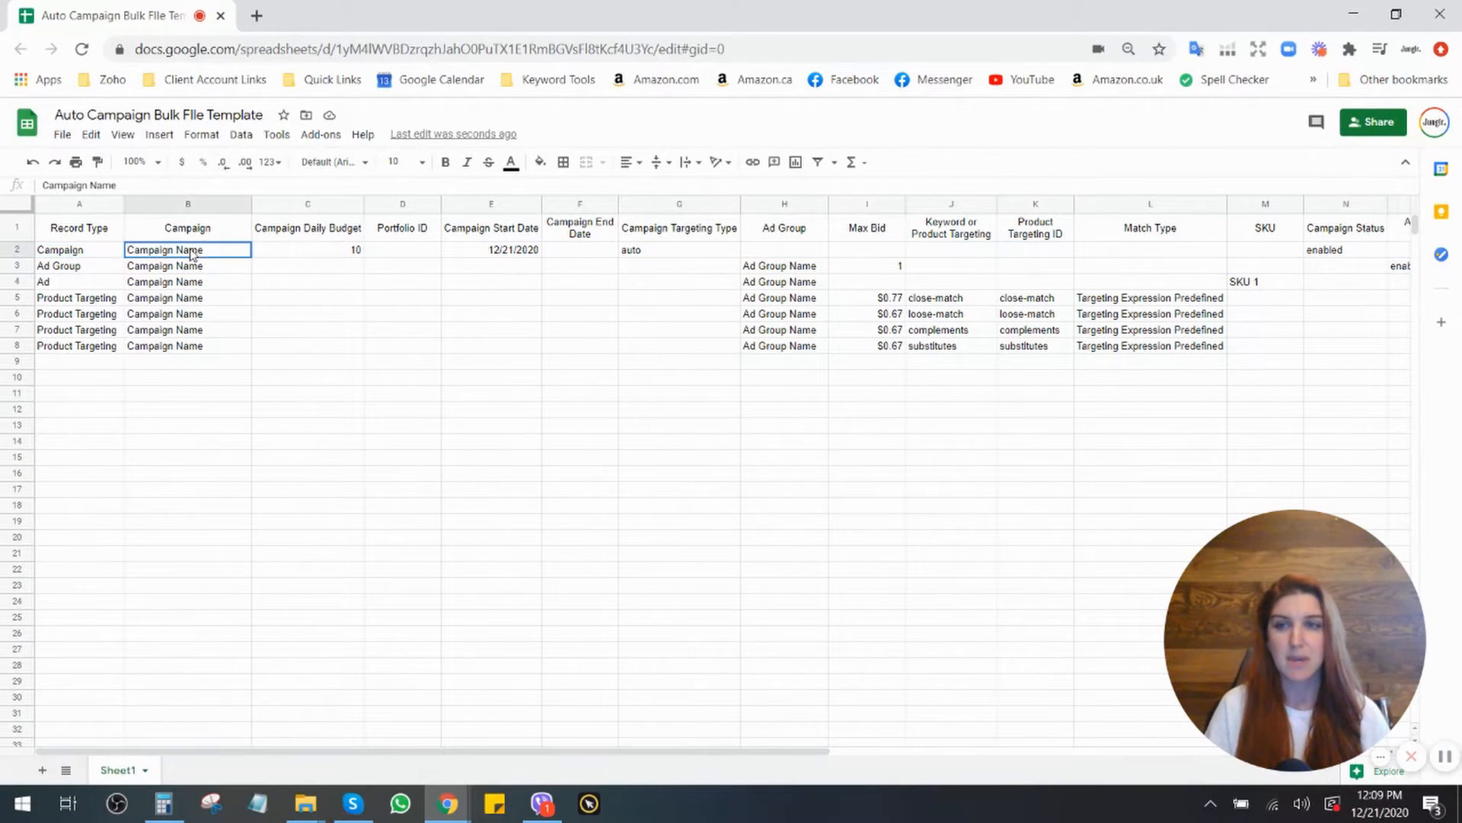
pyautogui.click(300, 254)
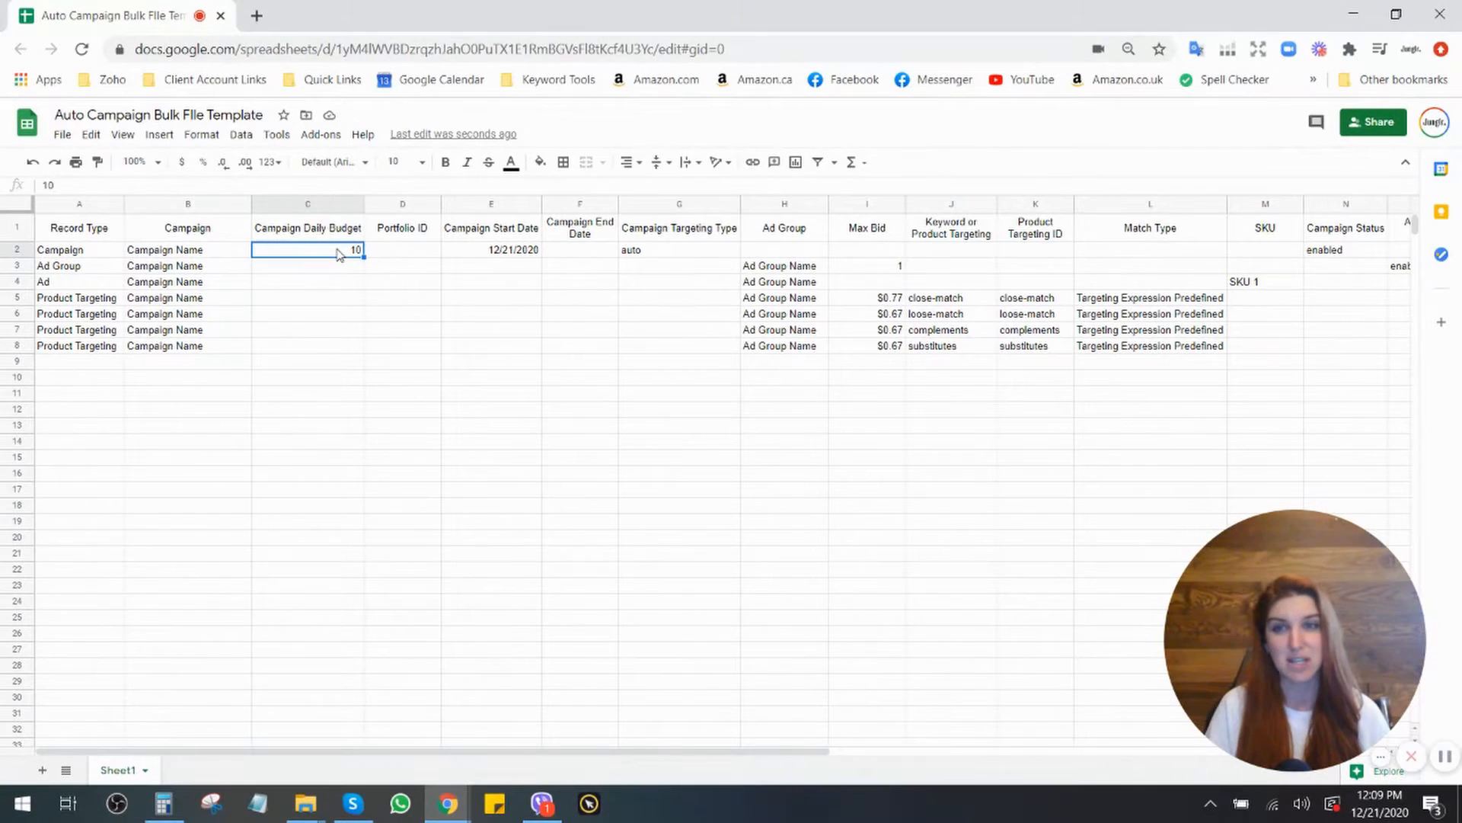
pyautogui.doubleClick(343, 249)
pyautogui.click(326, 284)
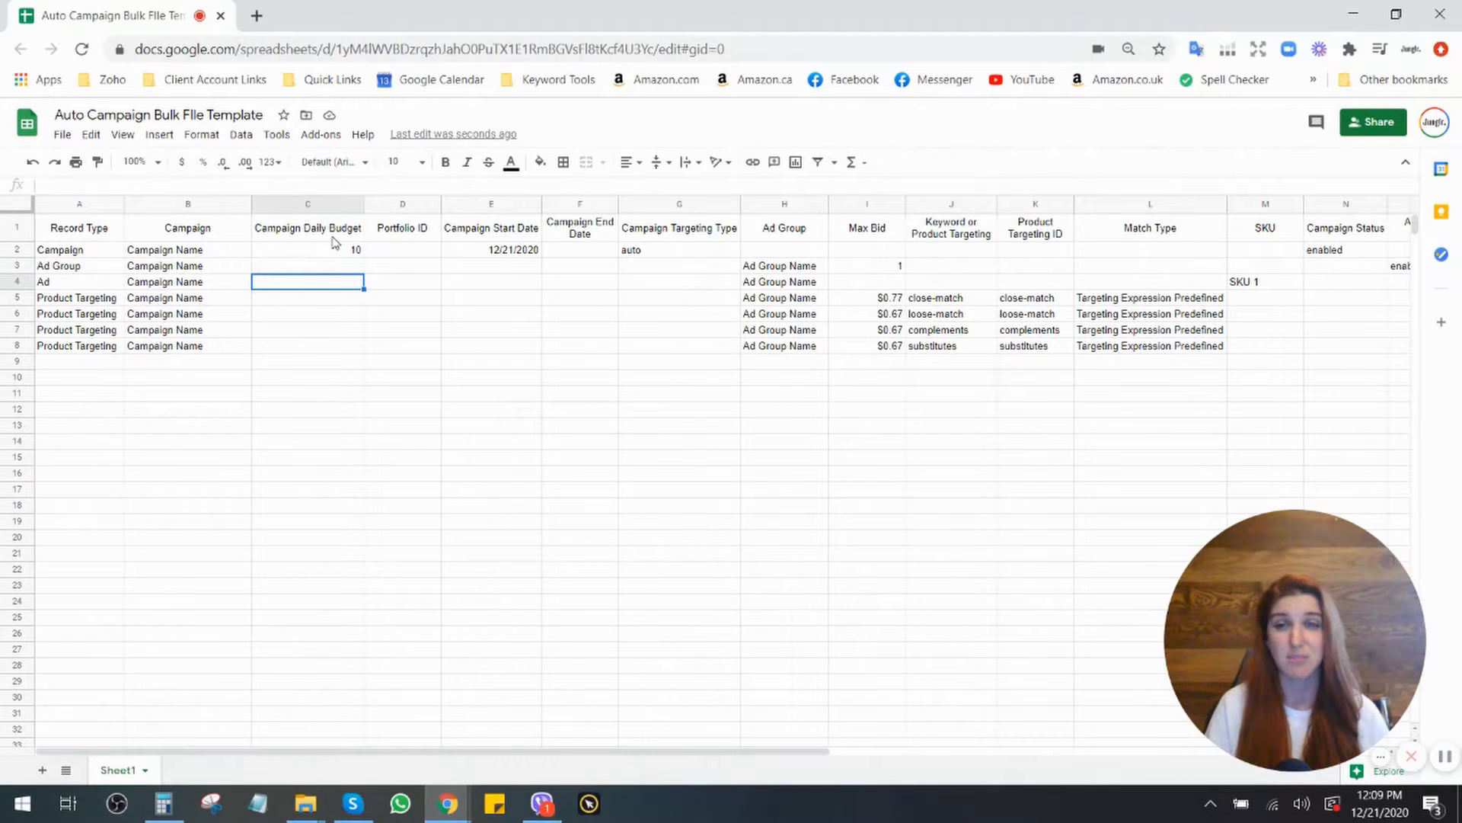
# Widen the Portfolio ID column slightly and review the Campaign row's portfolio ID and start date cells.
pyautogui.moveTo(441, 204); pyautogui.dragTo(455, 203)
pyautogui.click(432, 259)
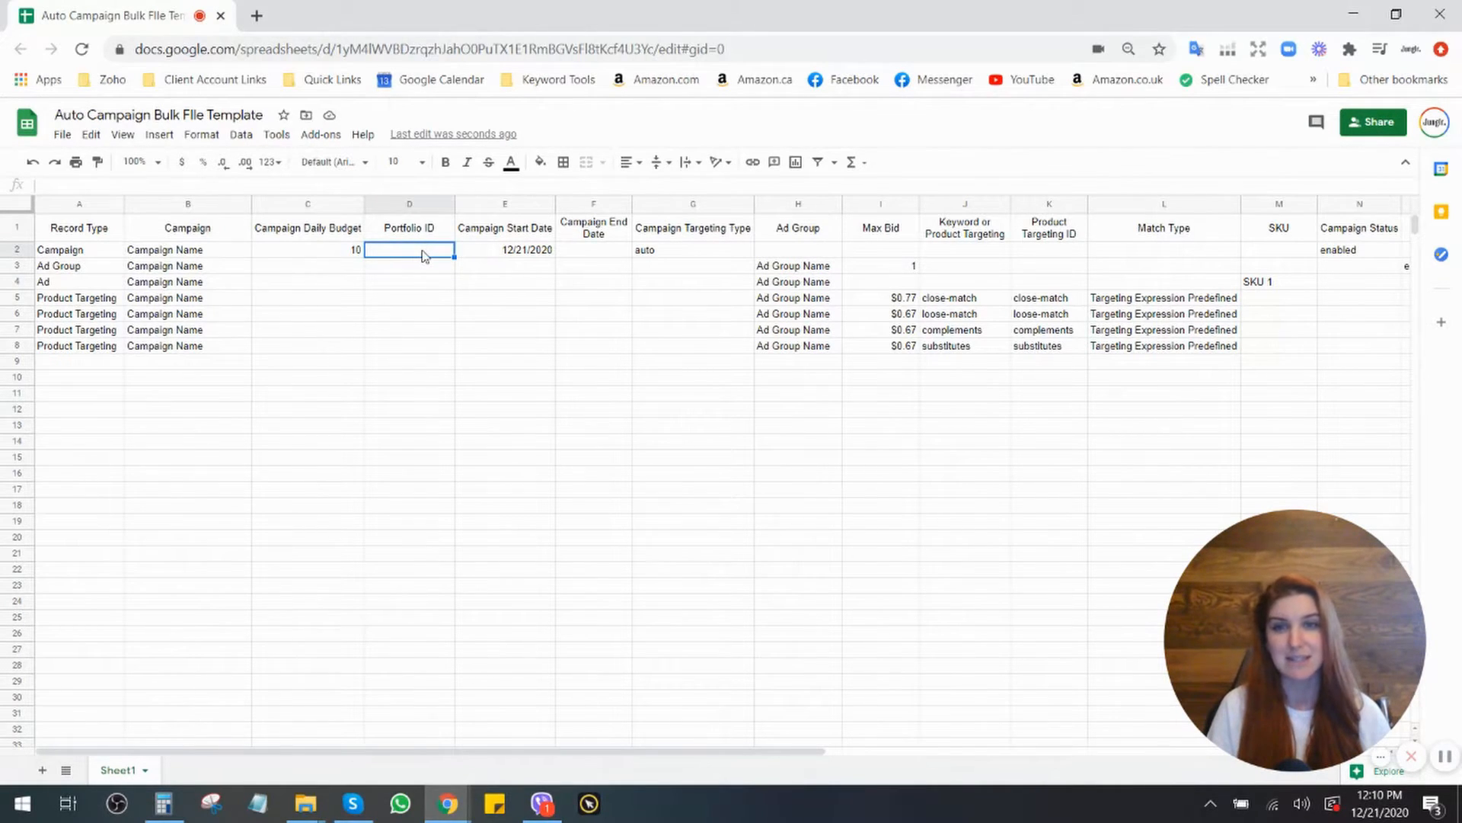
pyautogui.click(518, 255)
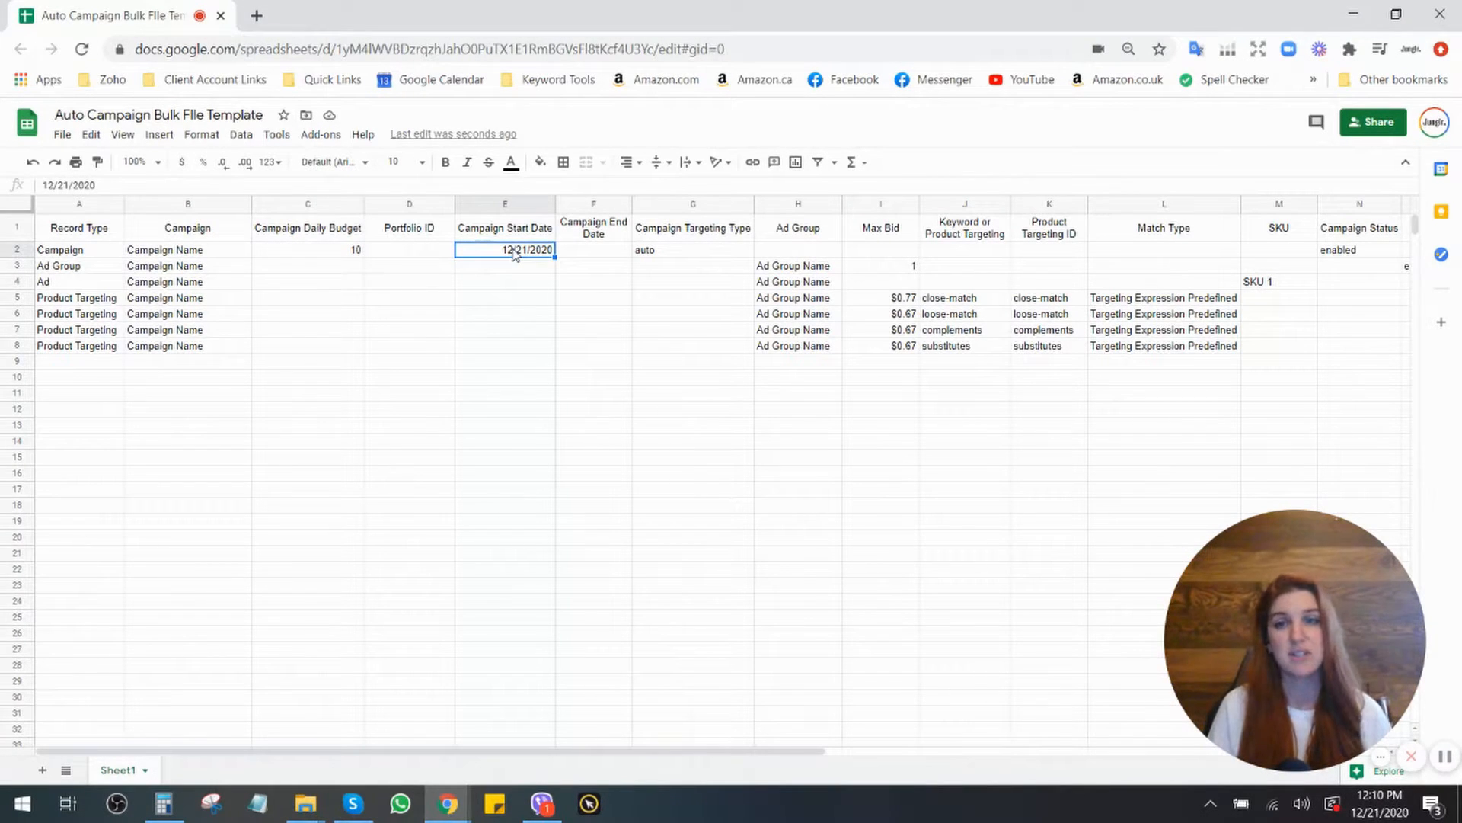
pyautogui.click(9, 248)
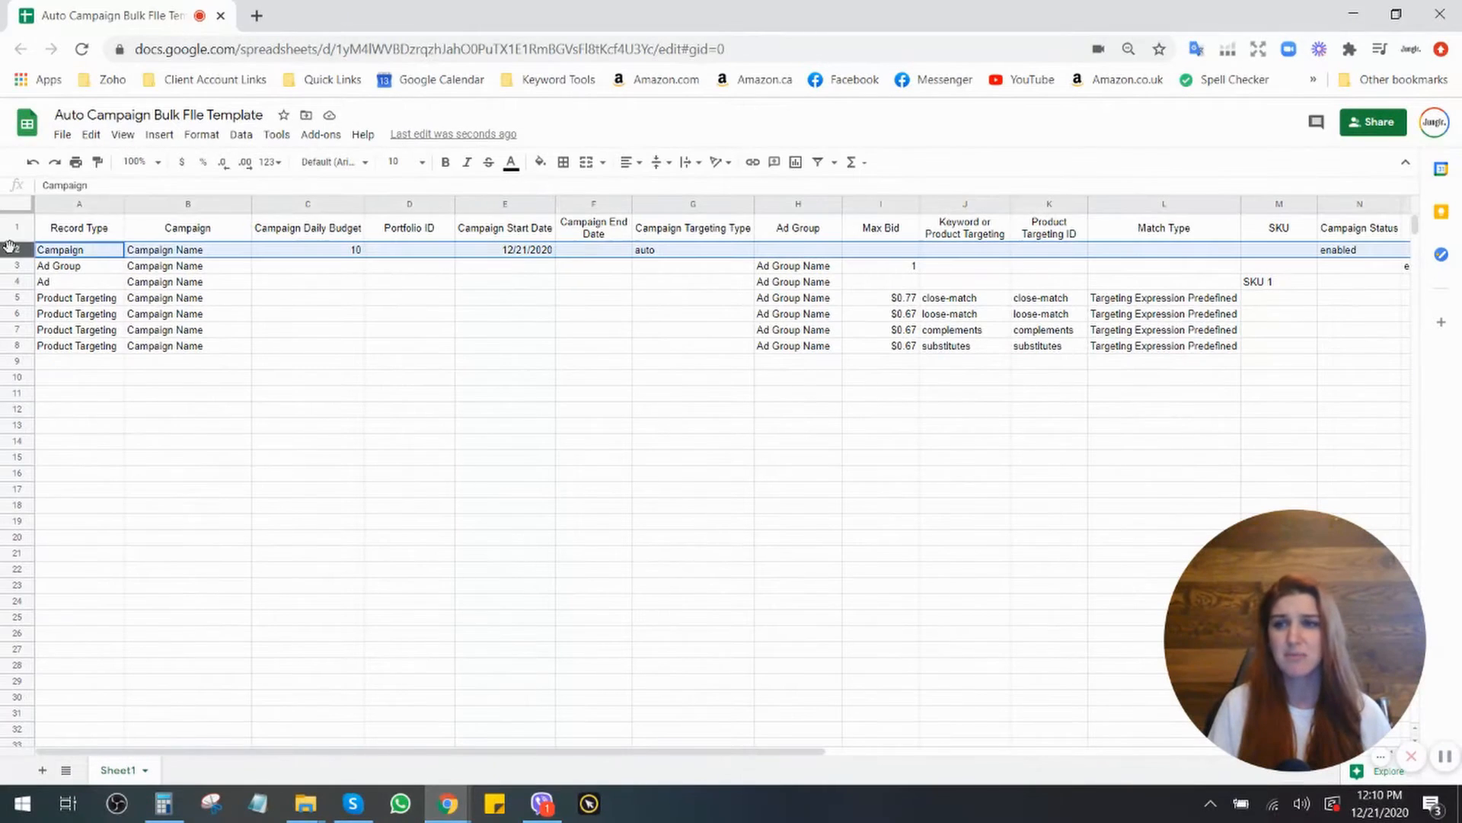
pyautogui.click(530, 253)
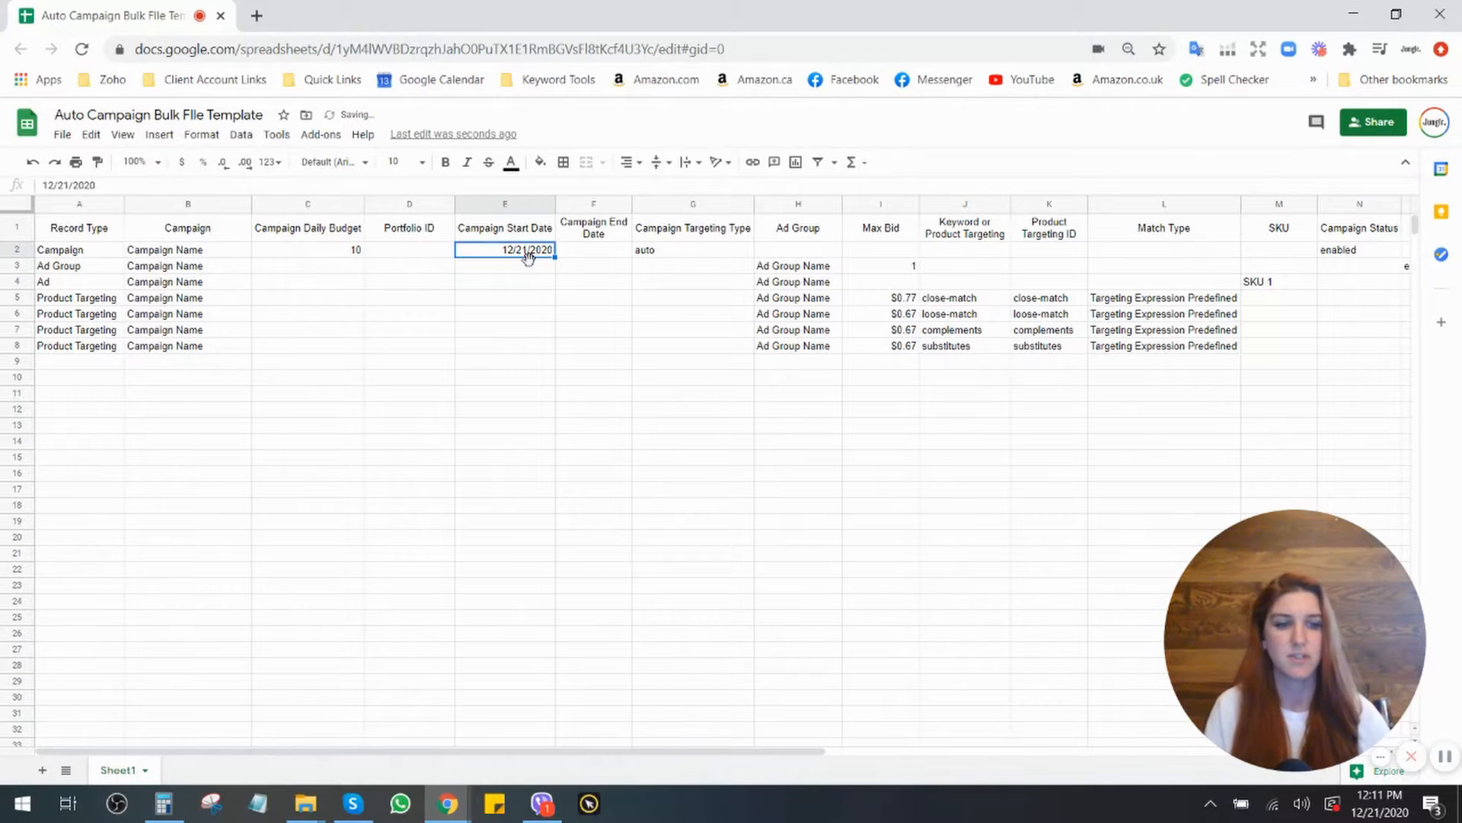
pyautogui.doubleClick(514, 252)
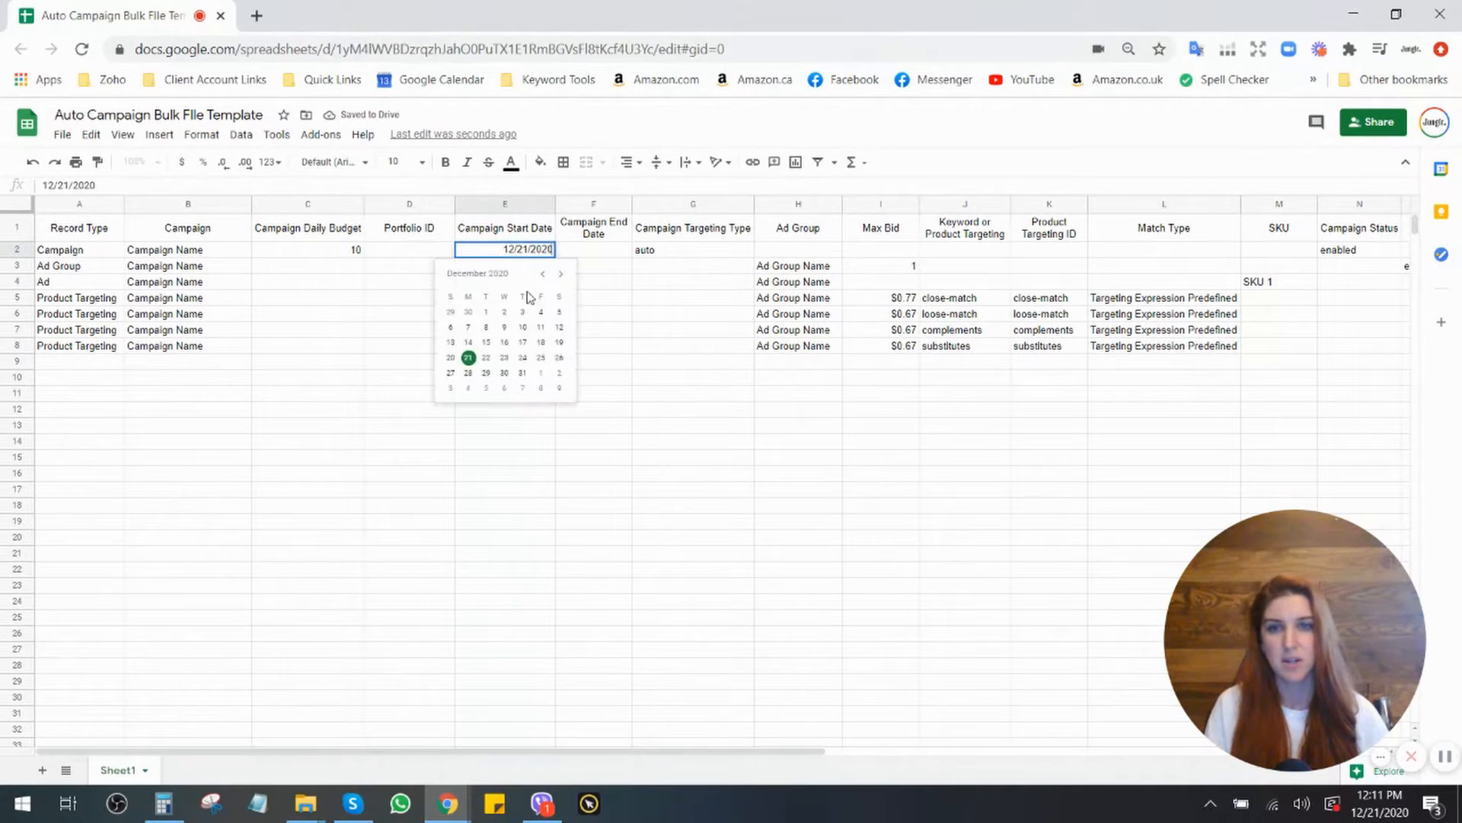
# Widen the Campaign End Date column slightly and review the Campaign row's targeting type and campaign status.
pyautogui.click(583, 256)
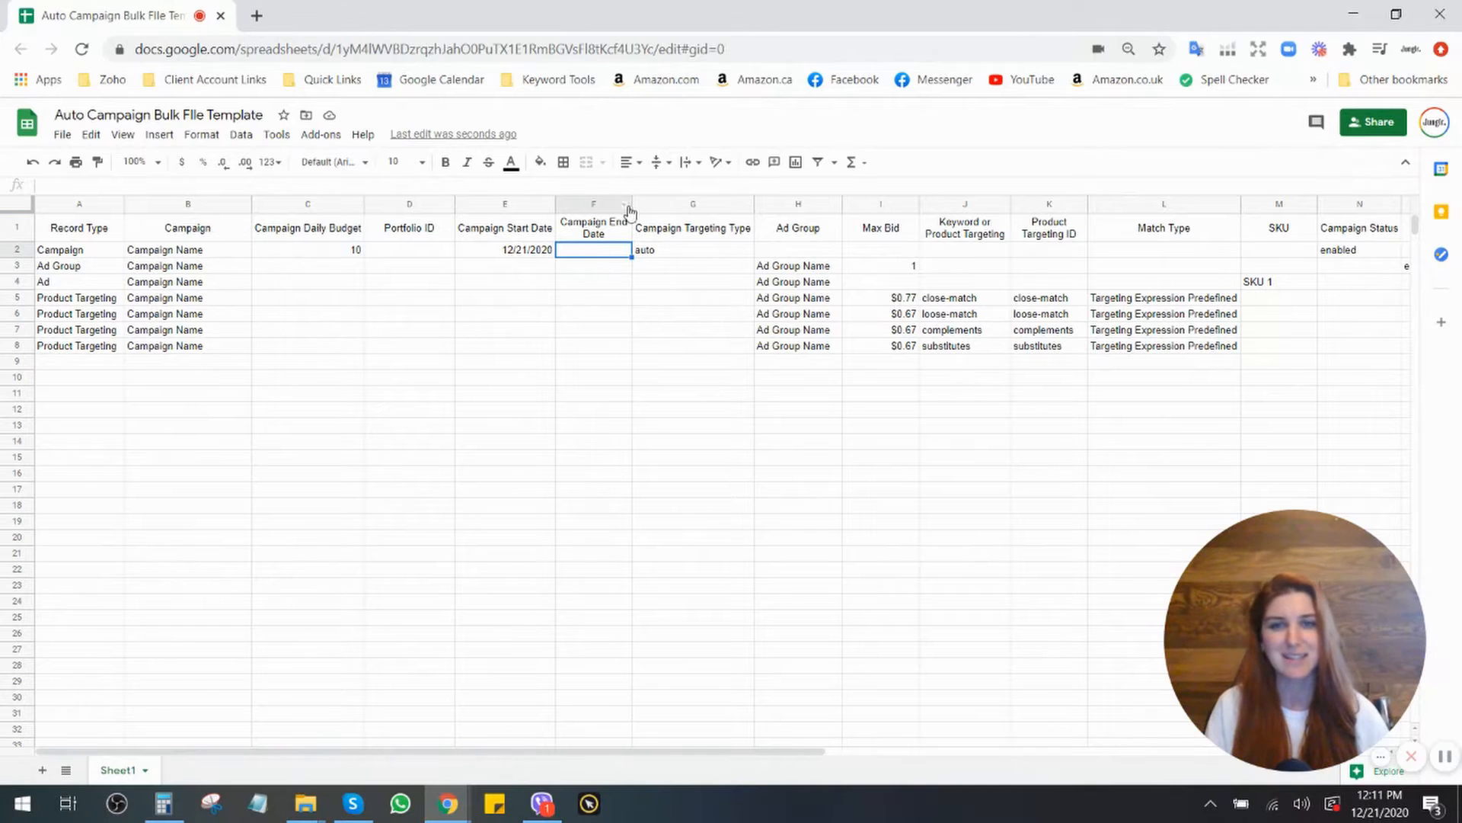
pyautogui.moveTo(631, 202); pyautogui.dragTo(640, 202)
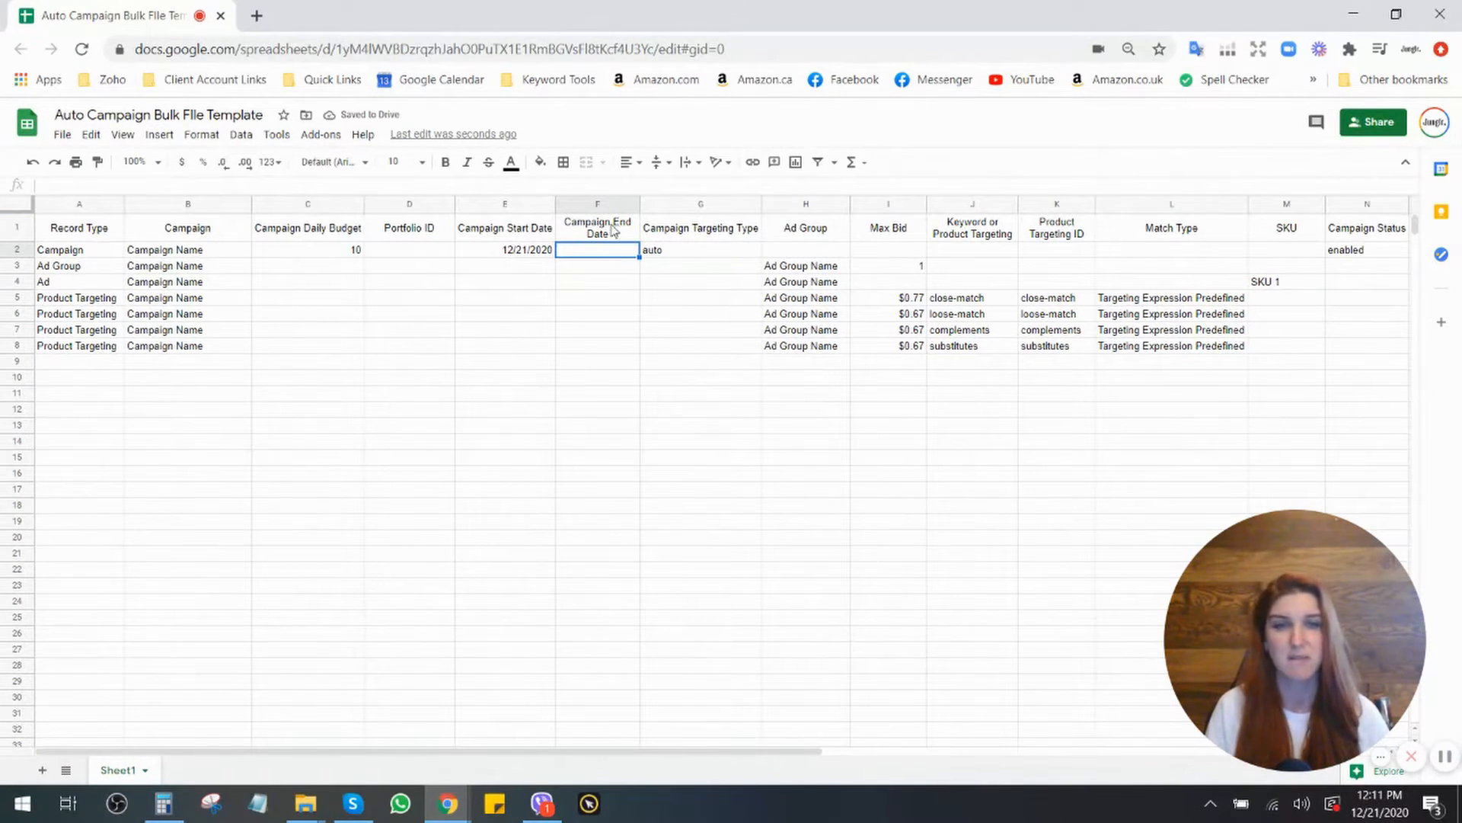
pyautogui.click(714, 239)
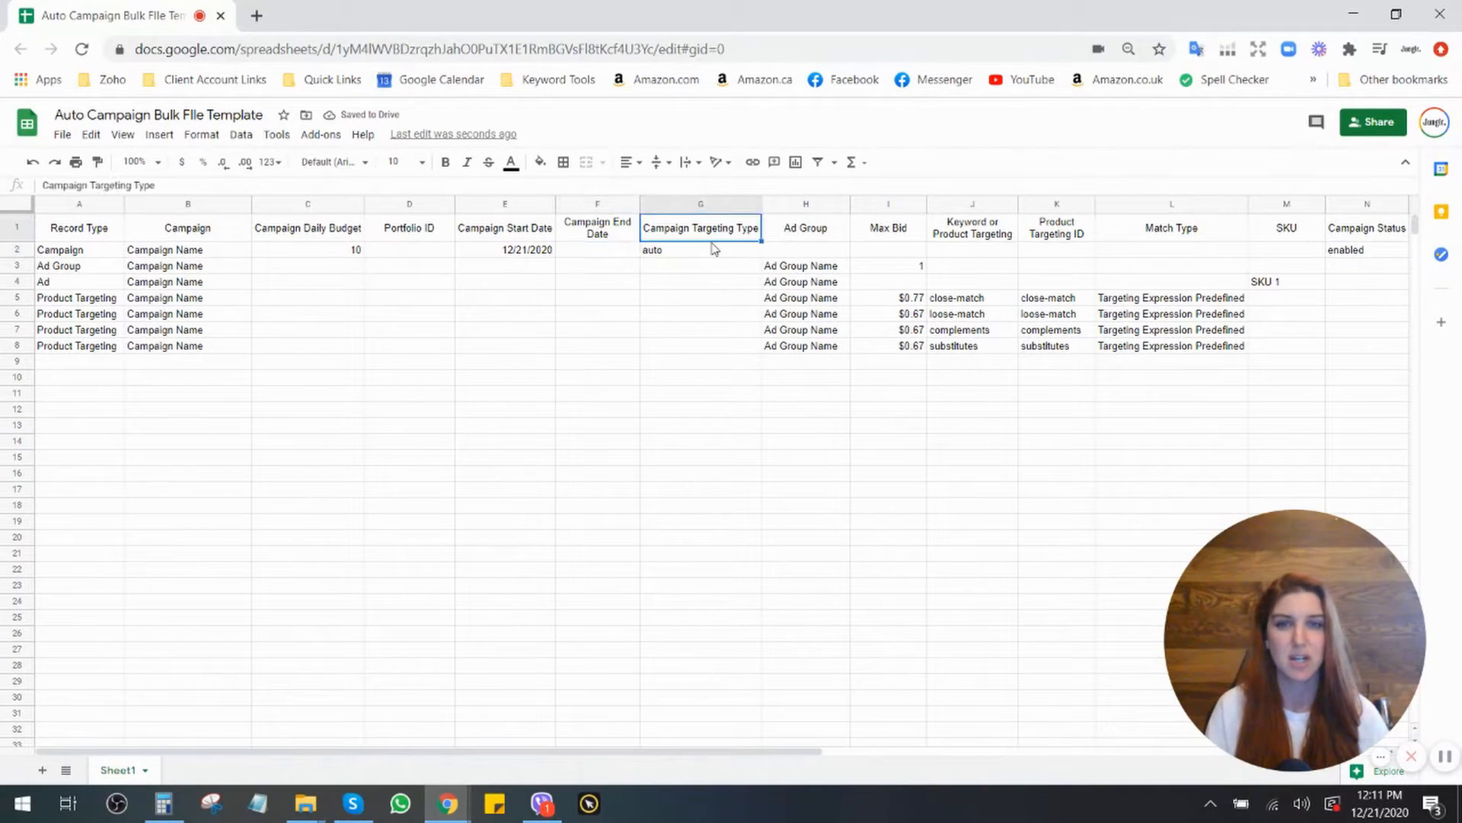
pyautogui.click(684, 256)
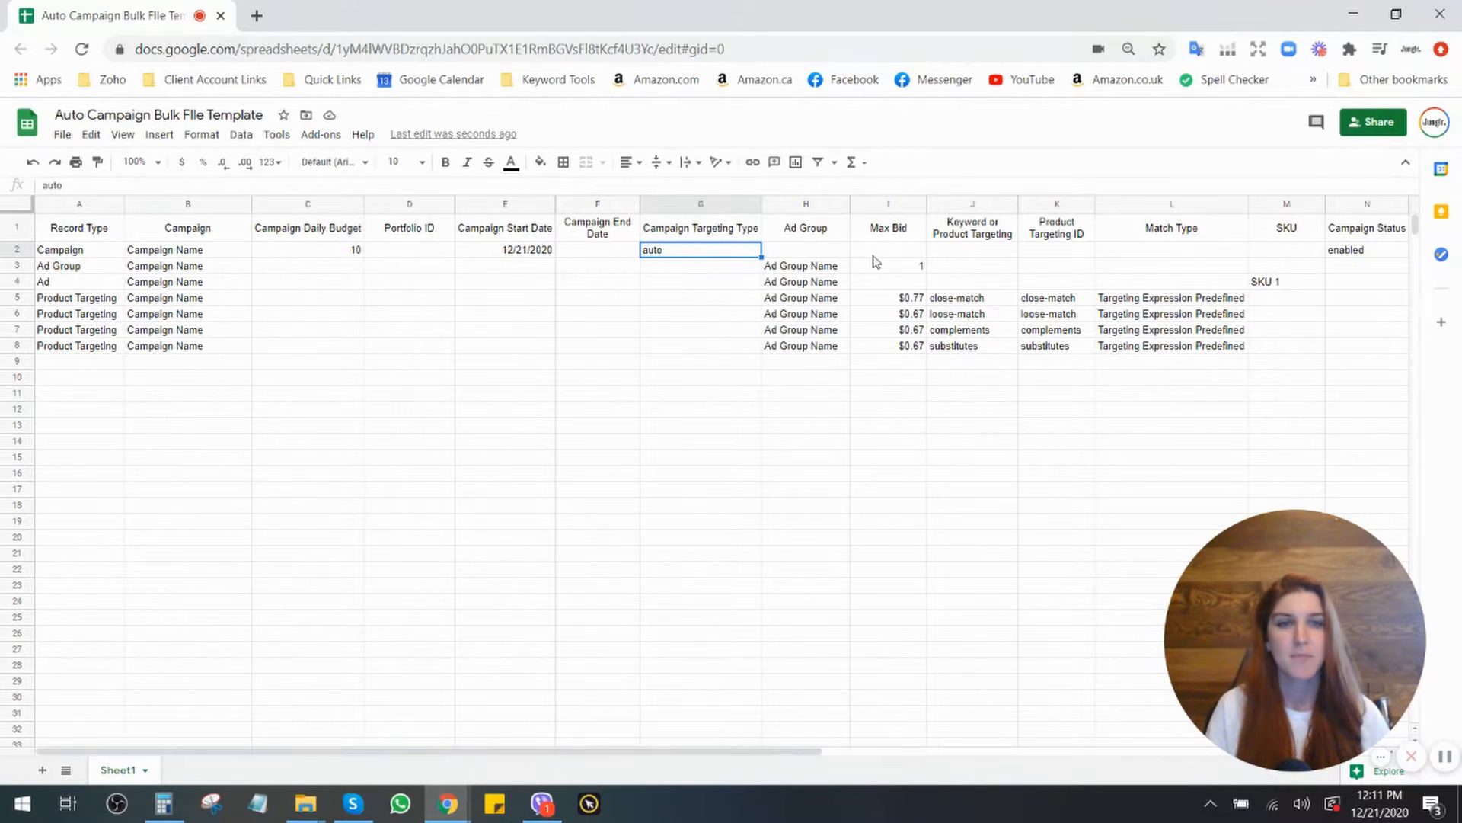
pyautogui.moveTo(694, 757); pyautogui.dragTo(953, 740)
pyautogui.click(957, 252)
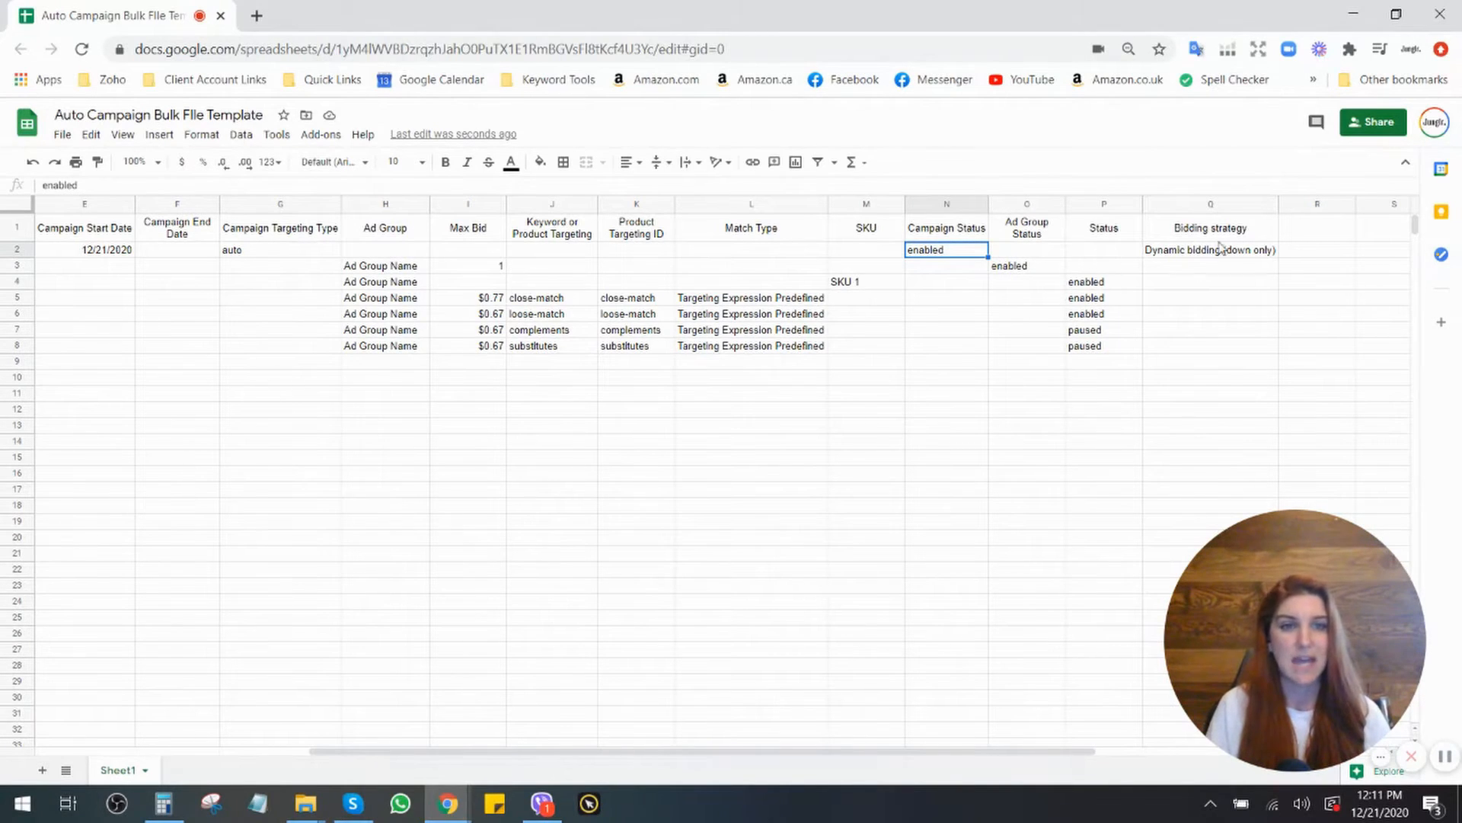
# Review the Bidding strategy column and the Campaign row's bidding strategy cell.
pyautogui.click(1218, 201)
pyautogui.click(1230, 253)
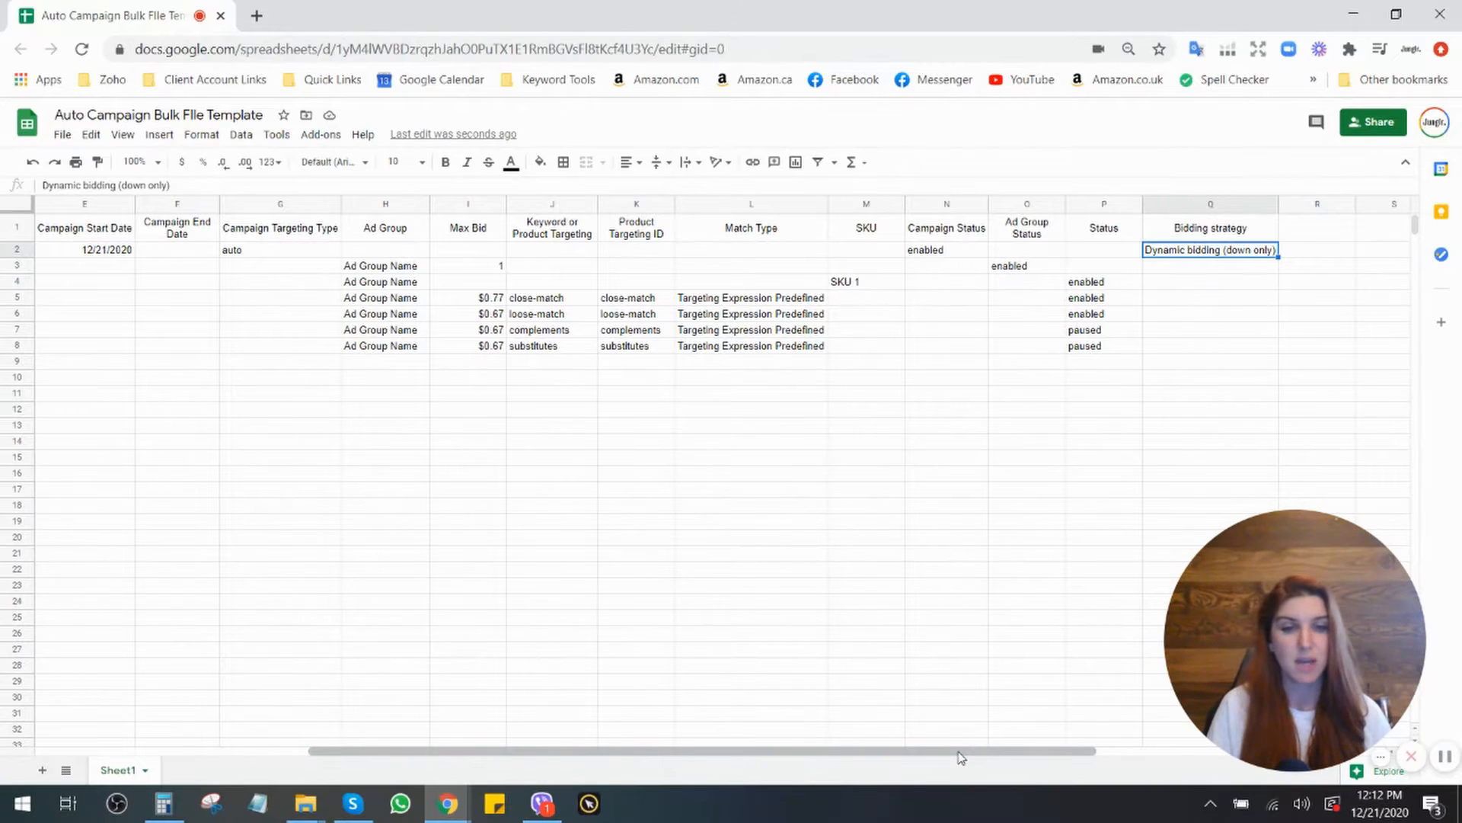
# Compare the Campaign, Ad Group and Ad rows to examine how the record types are ordered in the template.
pyautogui.moveTo(961, 756); pyautogui.dragTo(545, 754)
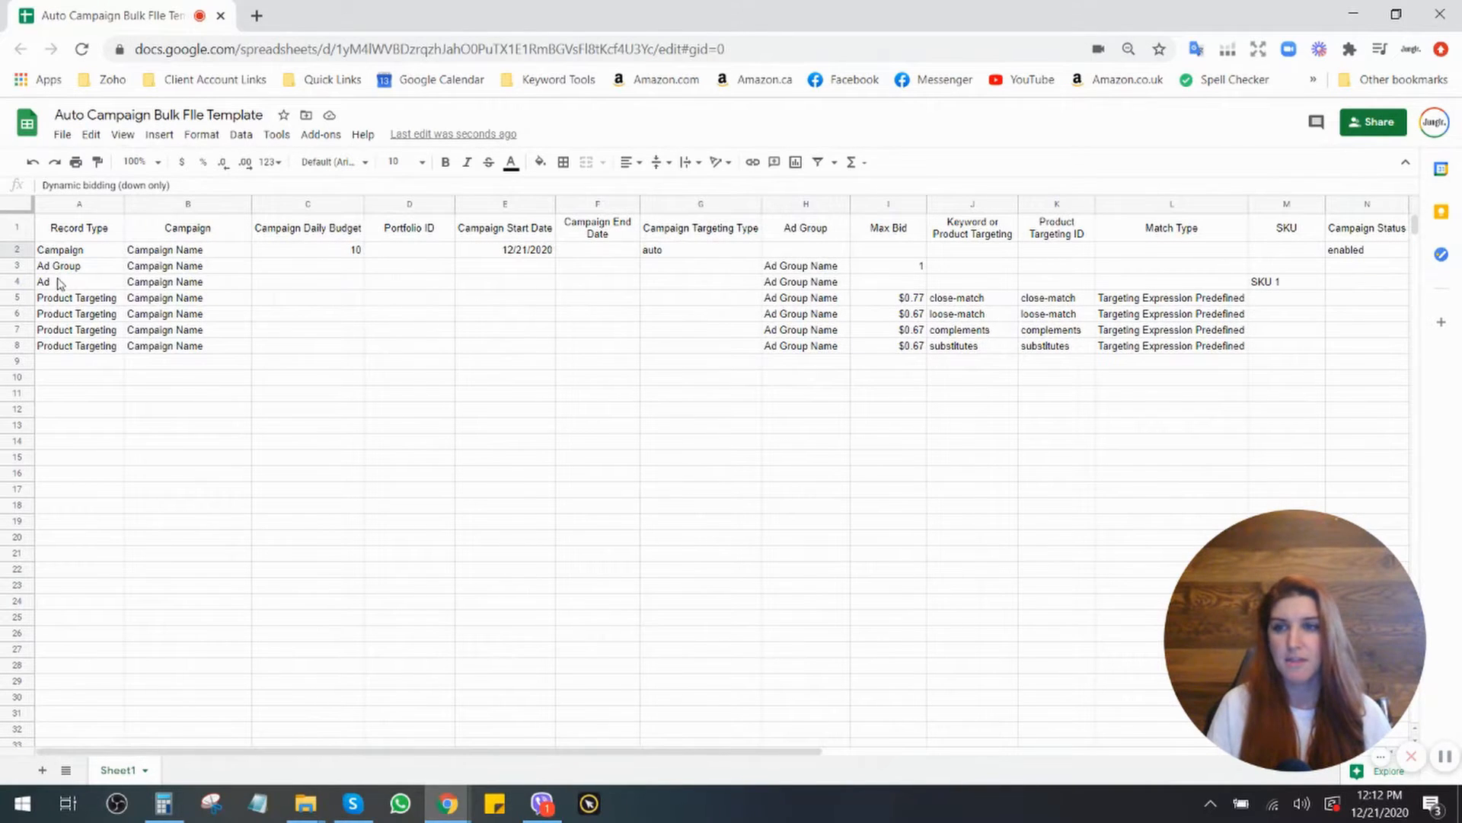
pyautogui.click(16, 266)
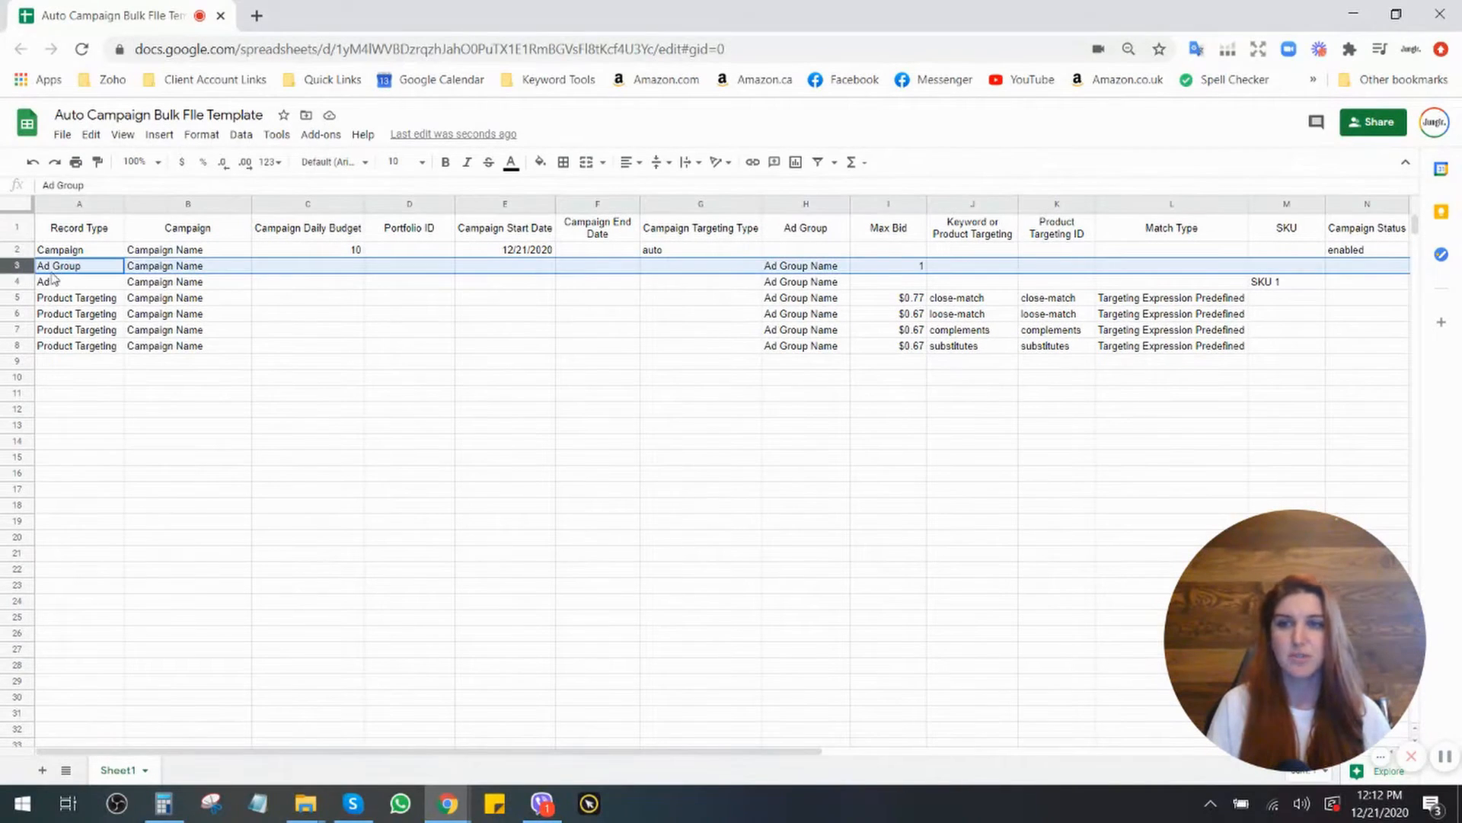
pyautogui.click(12, 250)
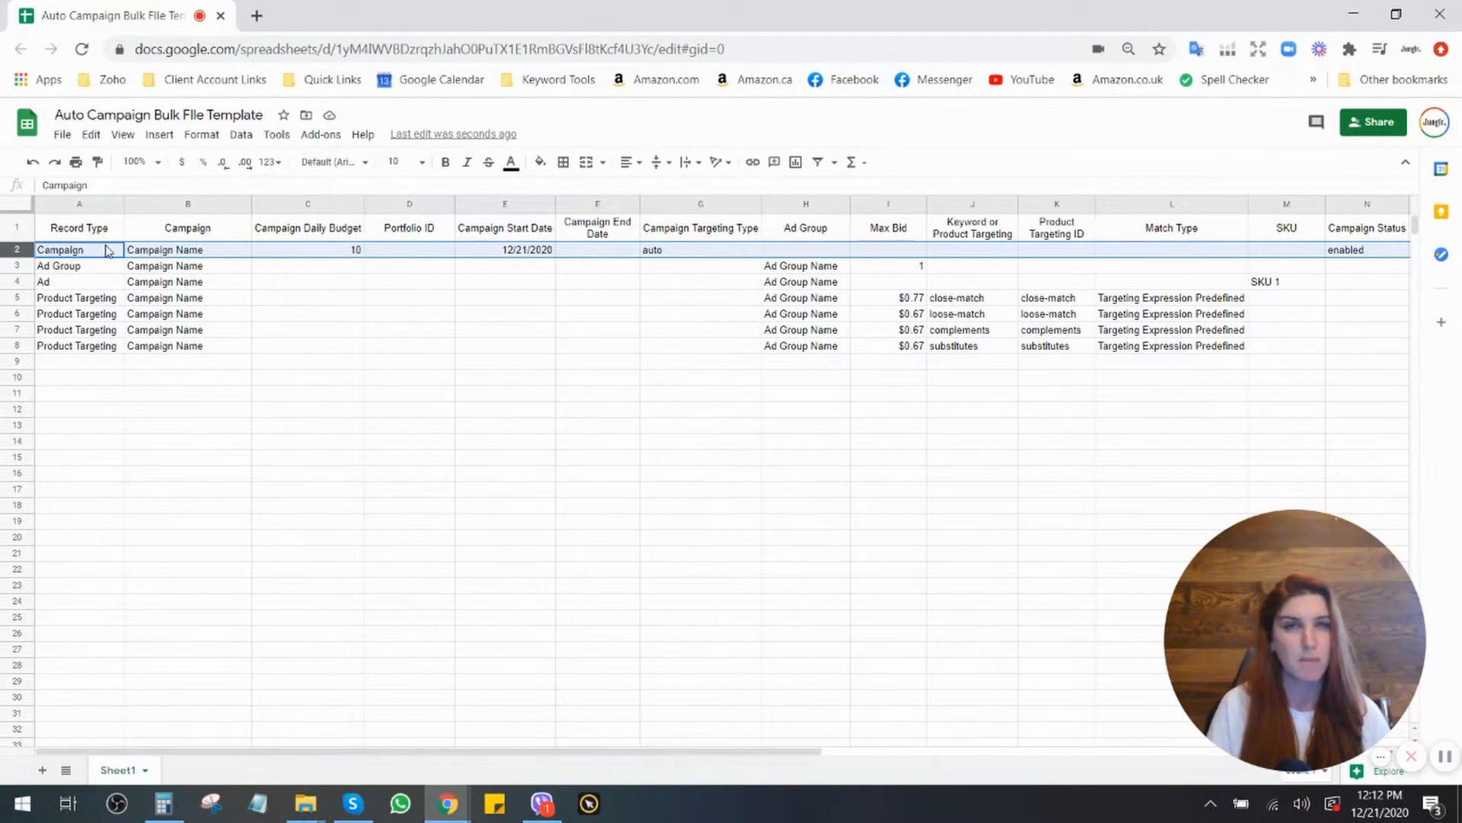
pyautogui.click(24, 268)
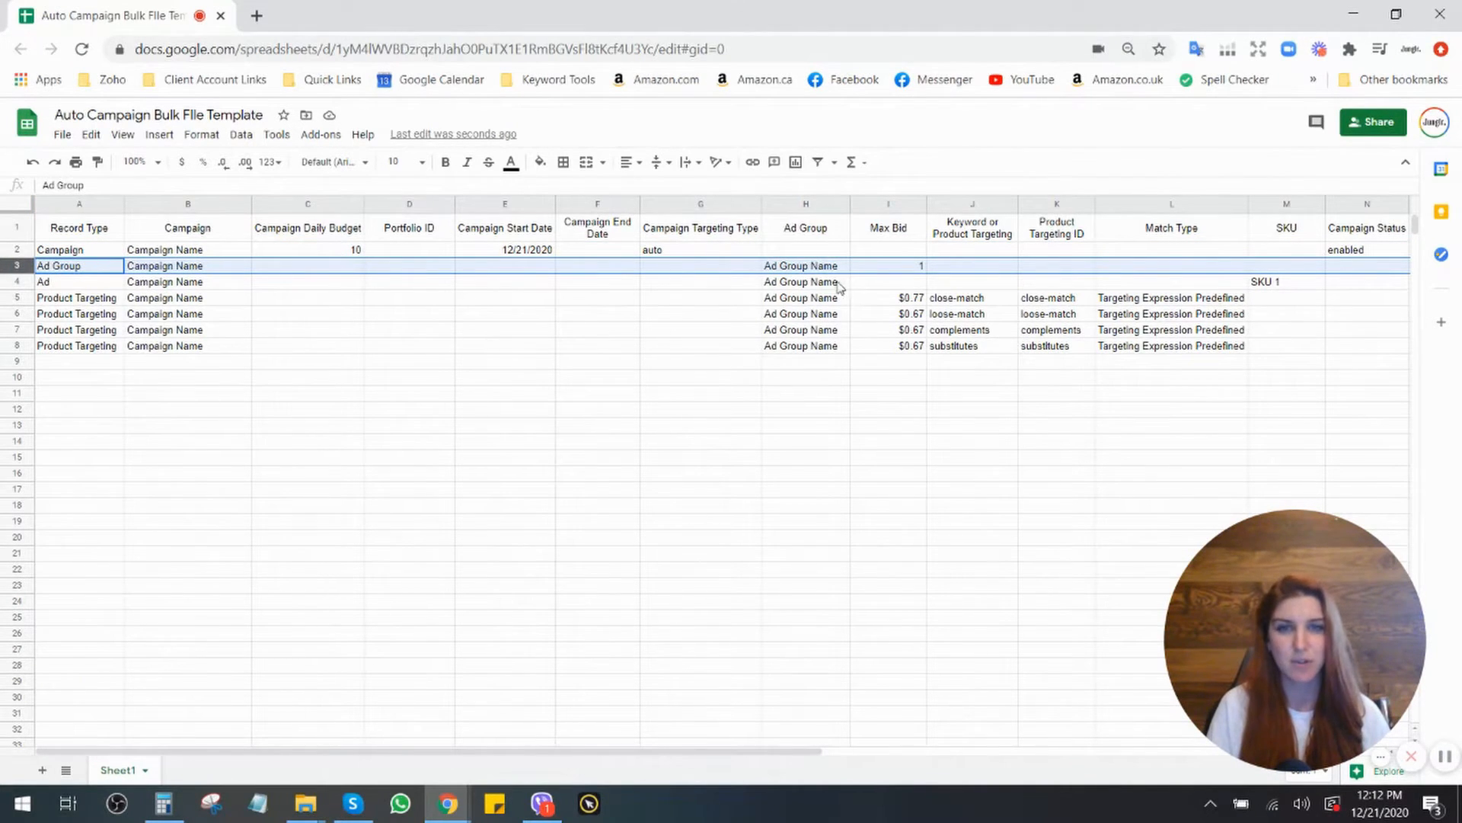
pyautogui.click(21, 283)
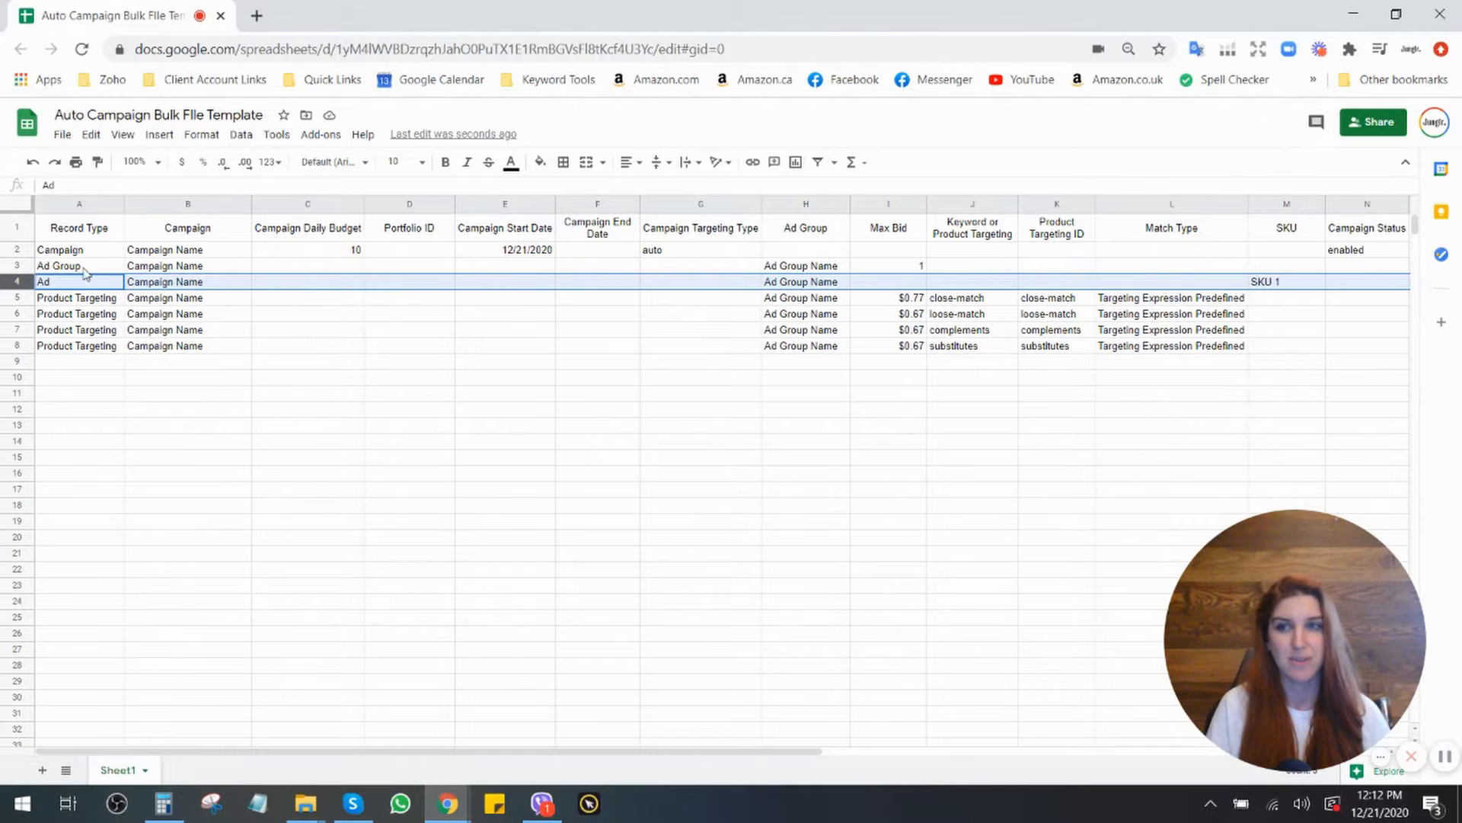
pyautogui.click(11, 266)
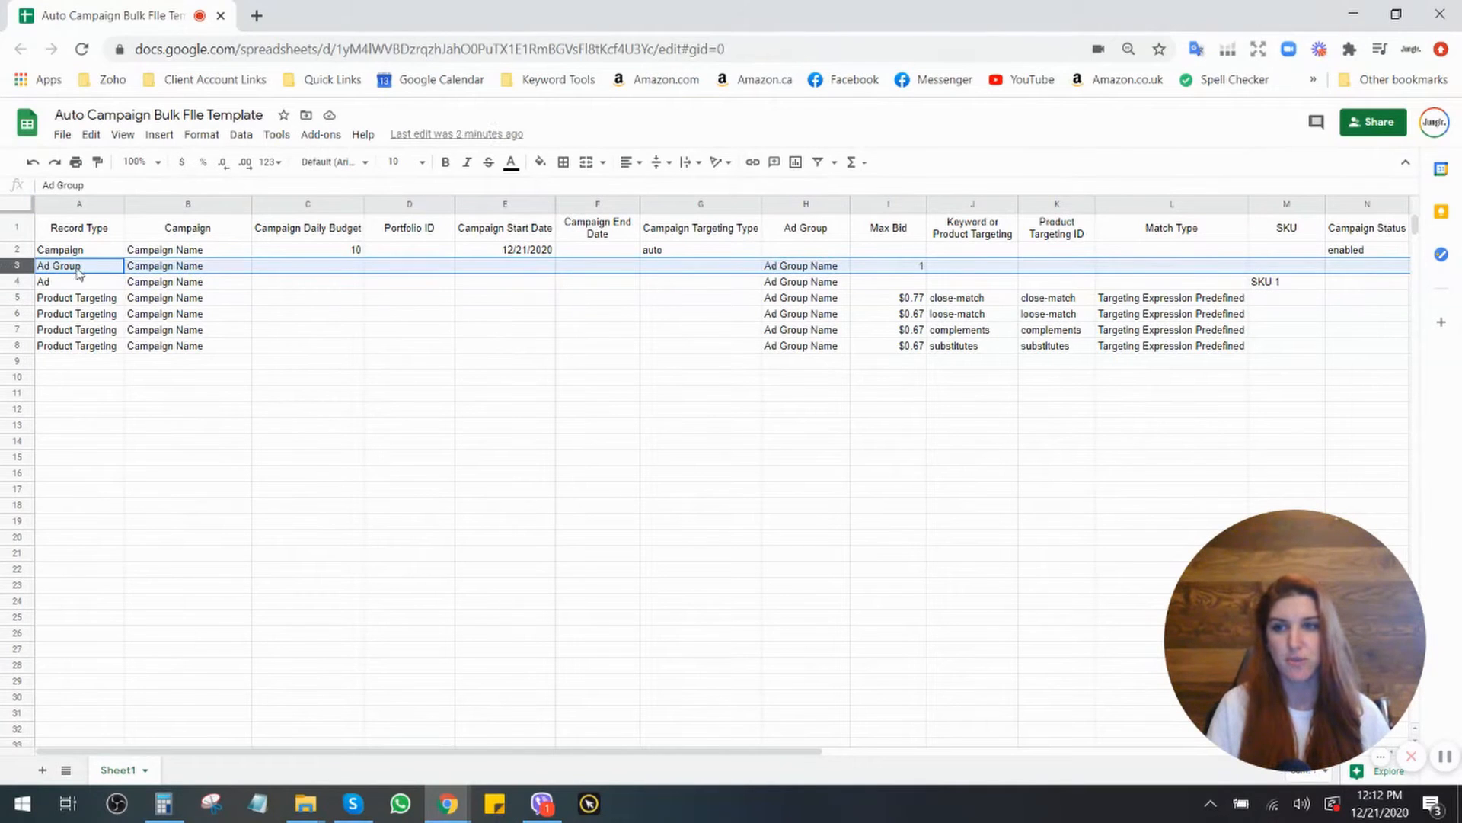
# Review the Ad Group row's campaign name against the Campaign row's, along with its ad group name and max bid.
pyautogui.click(161, 266)
pyautogui.moveTo(174, 255); pyautogui.dragTo(185, 274)
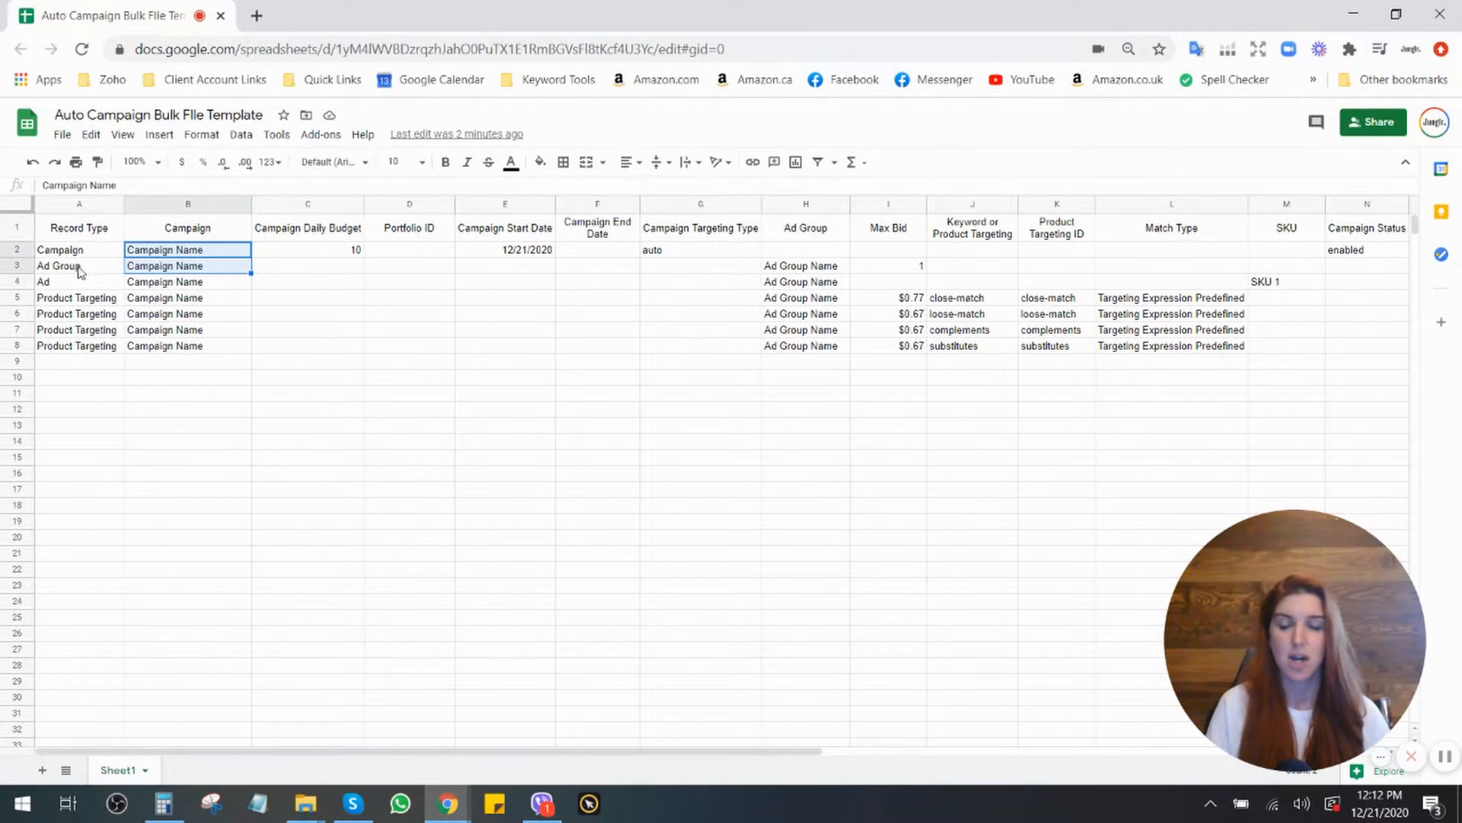
pyautogui.click(166, 268)
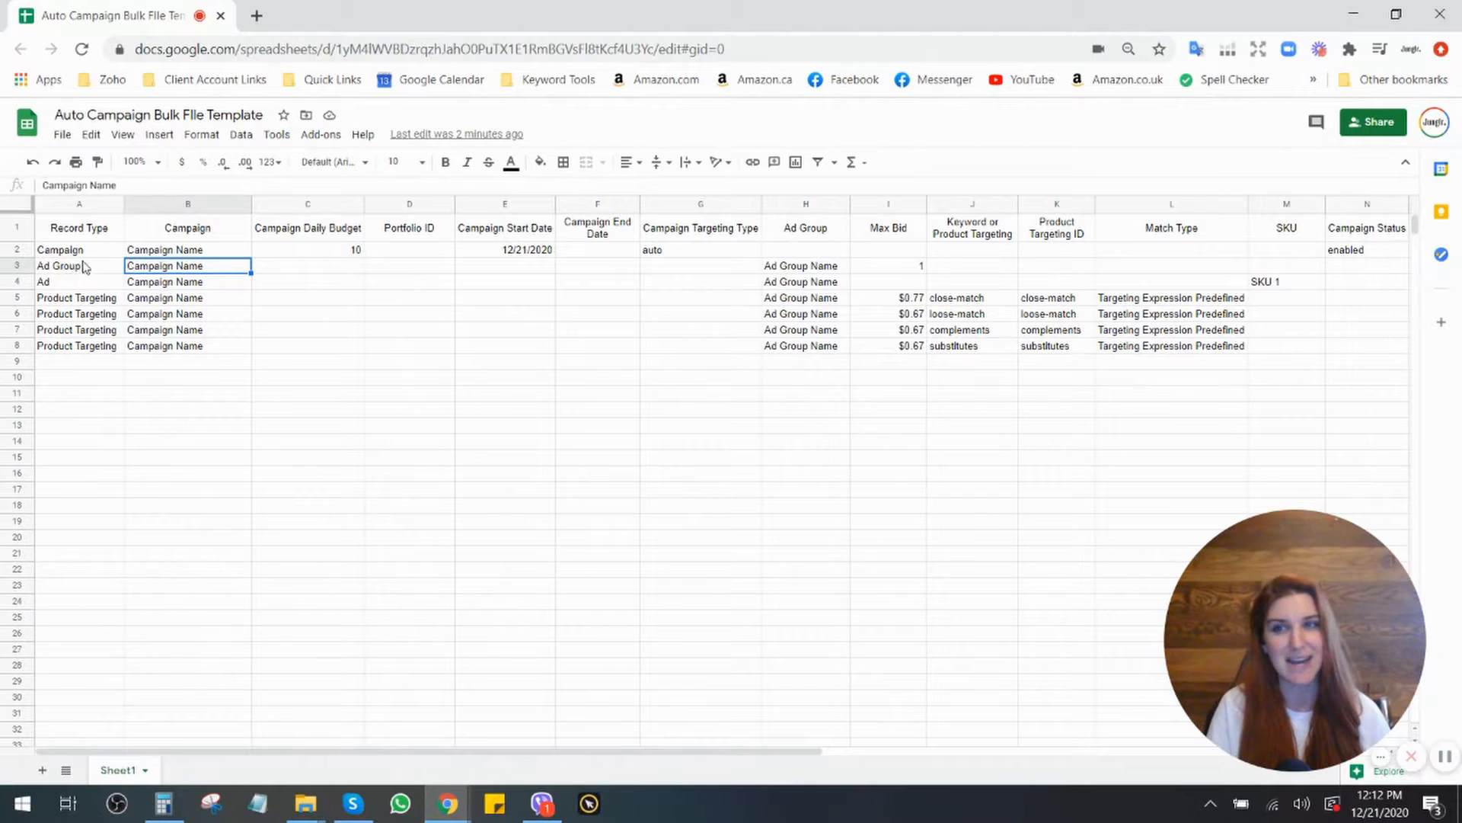
pyautogui.click(26, 266)
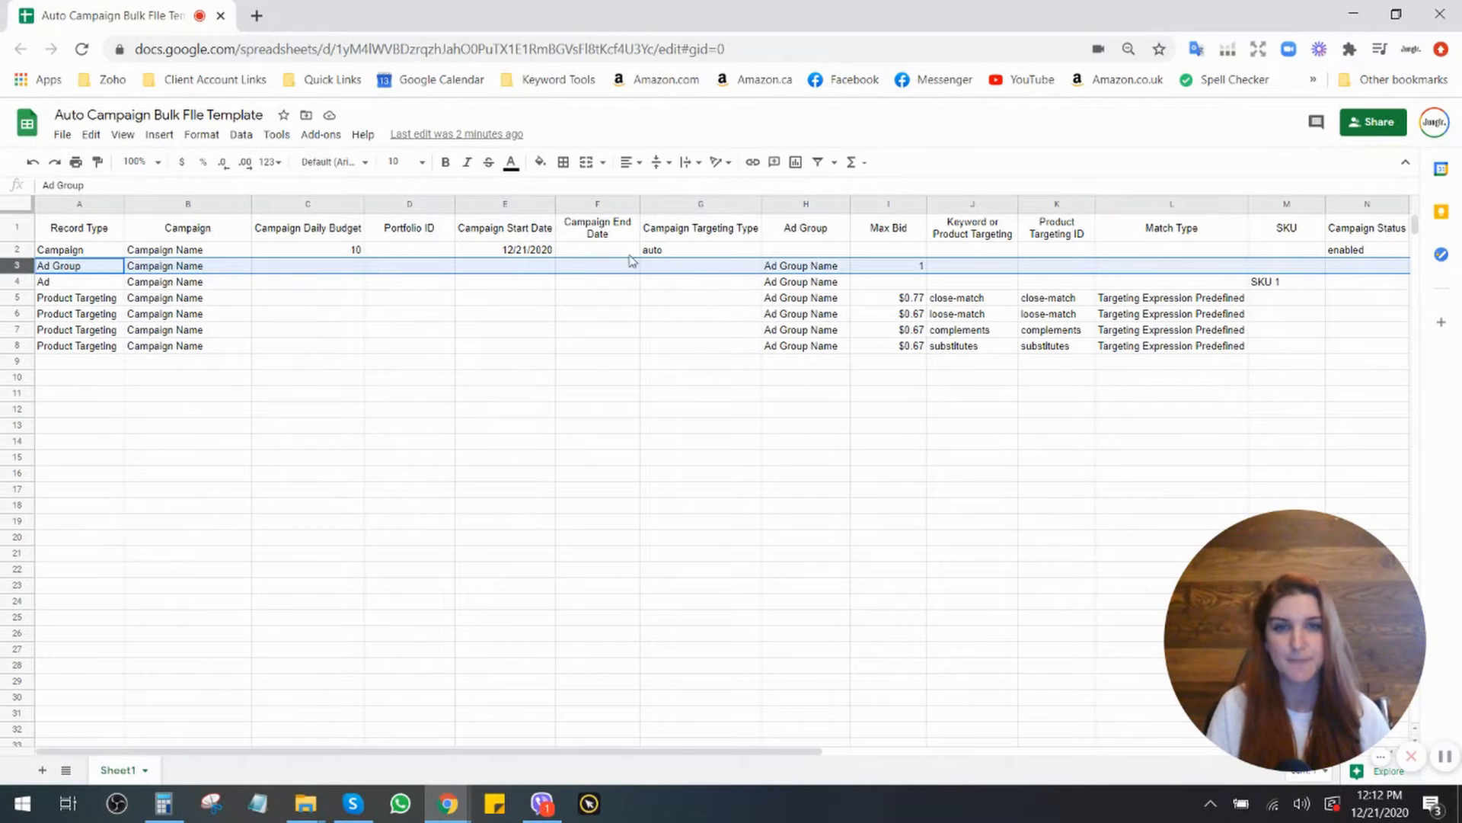
pyautogui.click(807, 270)
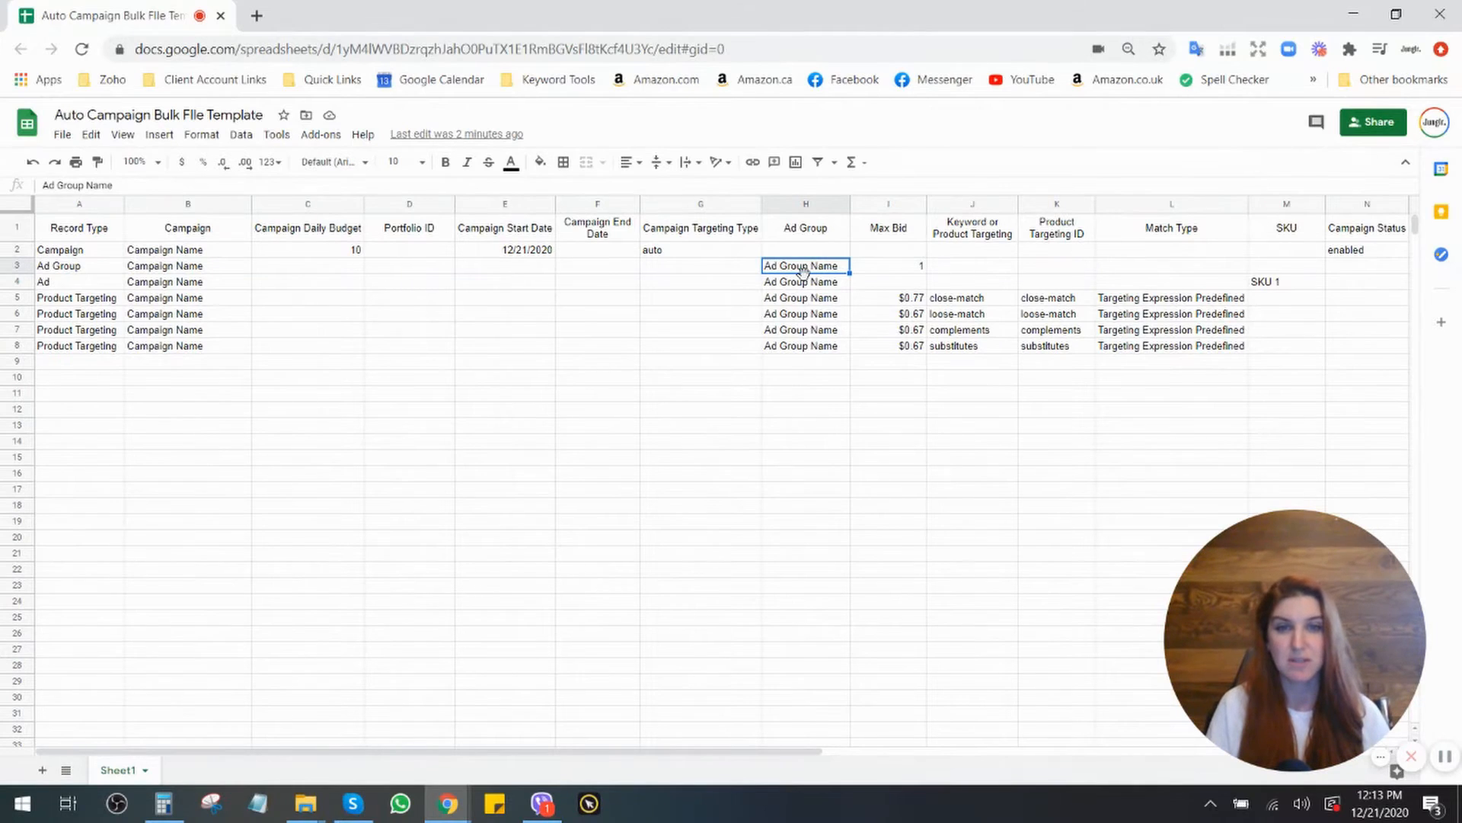
pyautogui.click(908, 268)
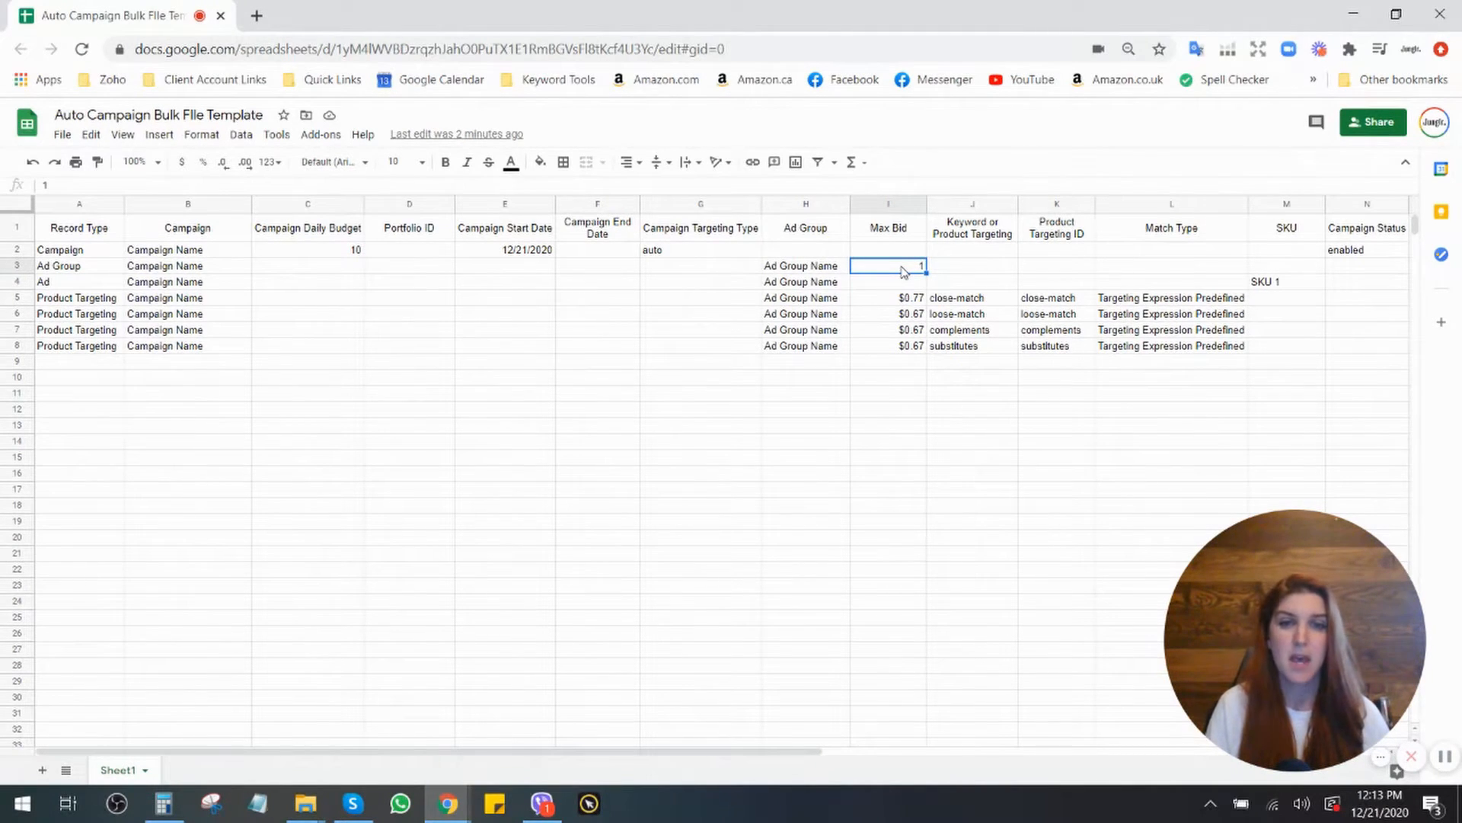
# Compare the Ad Group row's max bid with the individual bids and targeting types in the four Product Targeting rows.
pyautogui.click(17, 297)
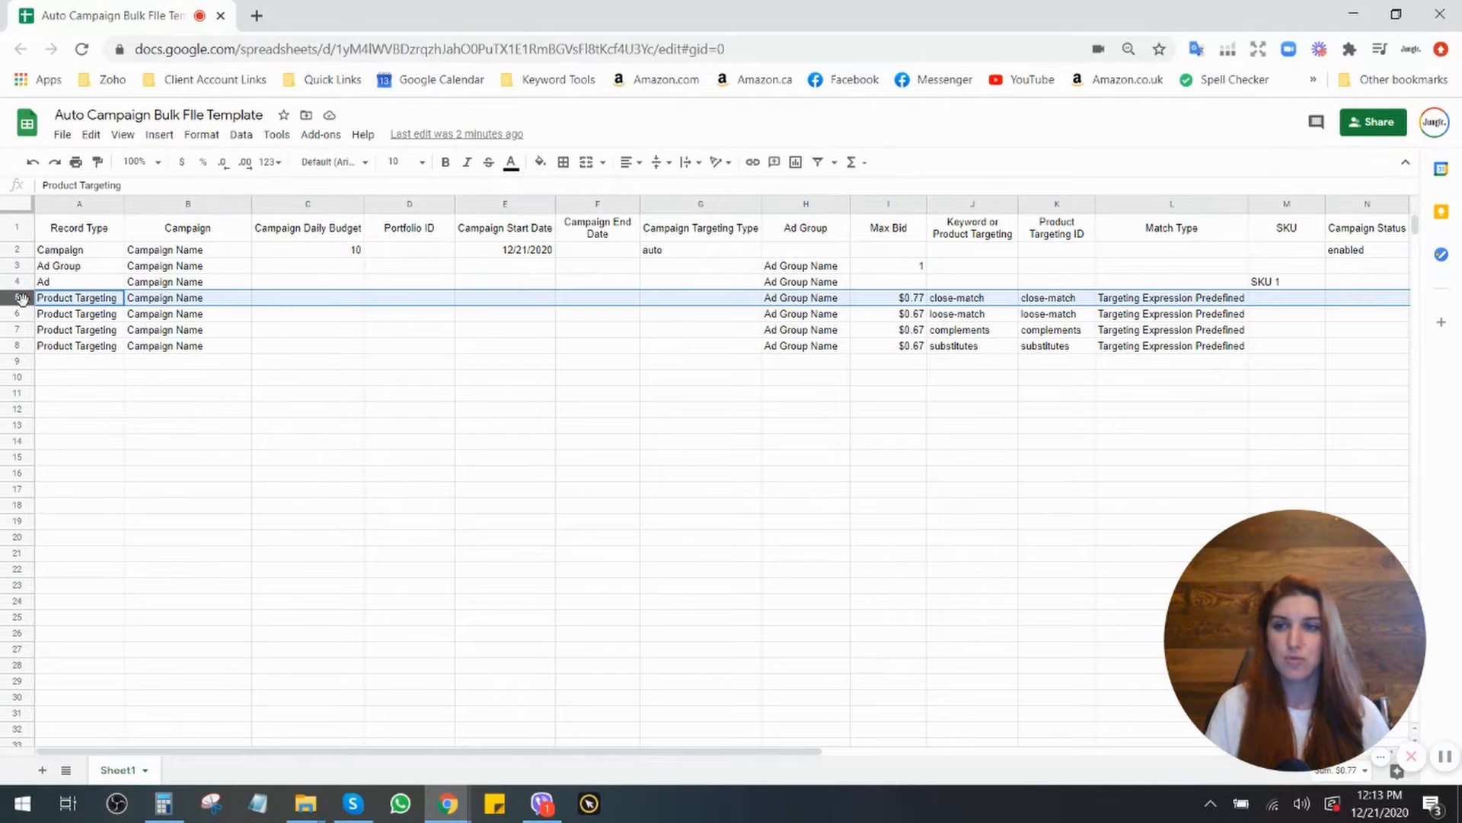
pyautogui.click(16, 346)
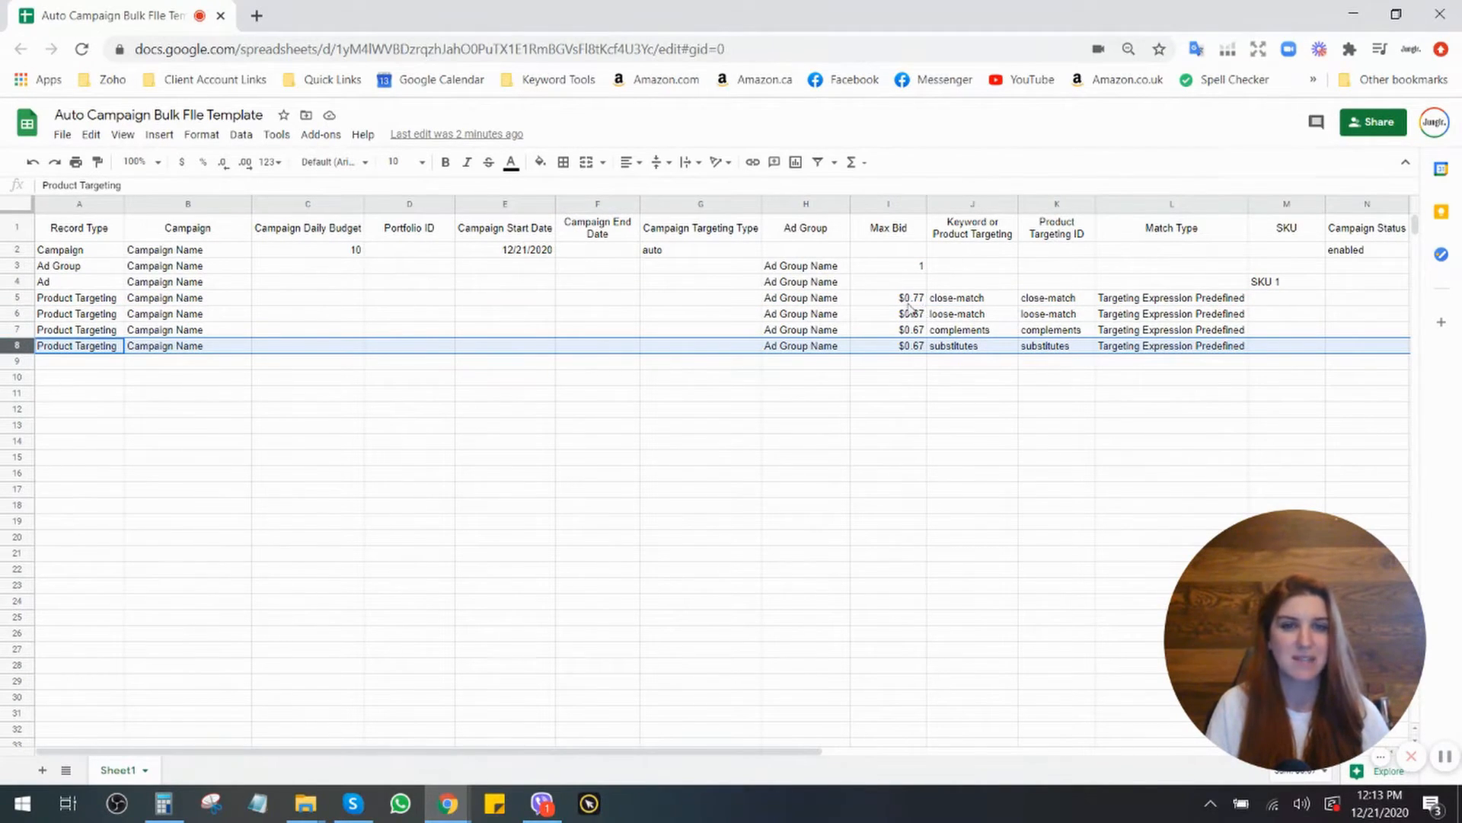
pyautogui.moveTo(910, 297); pyautogui.dragTo(999, 353)
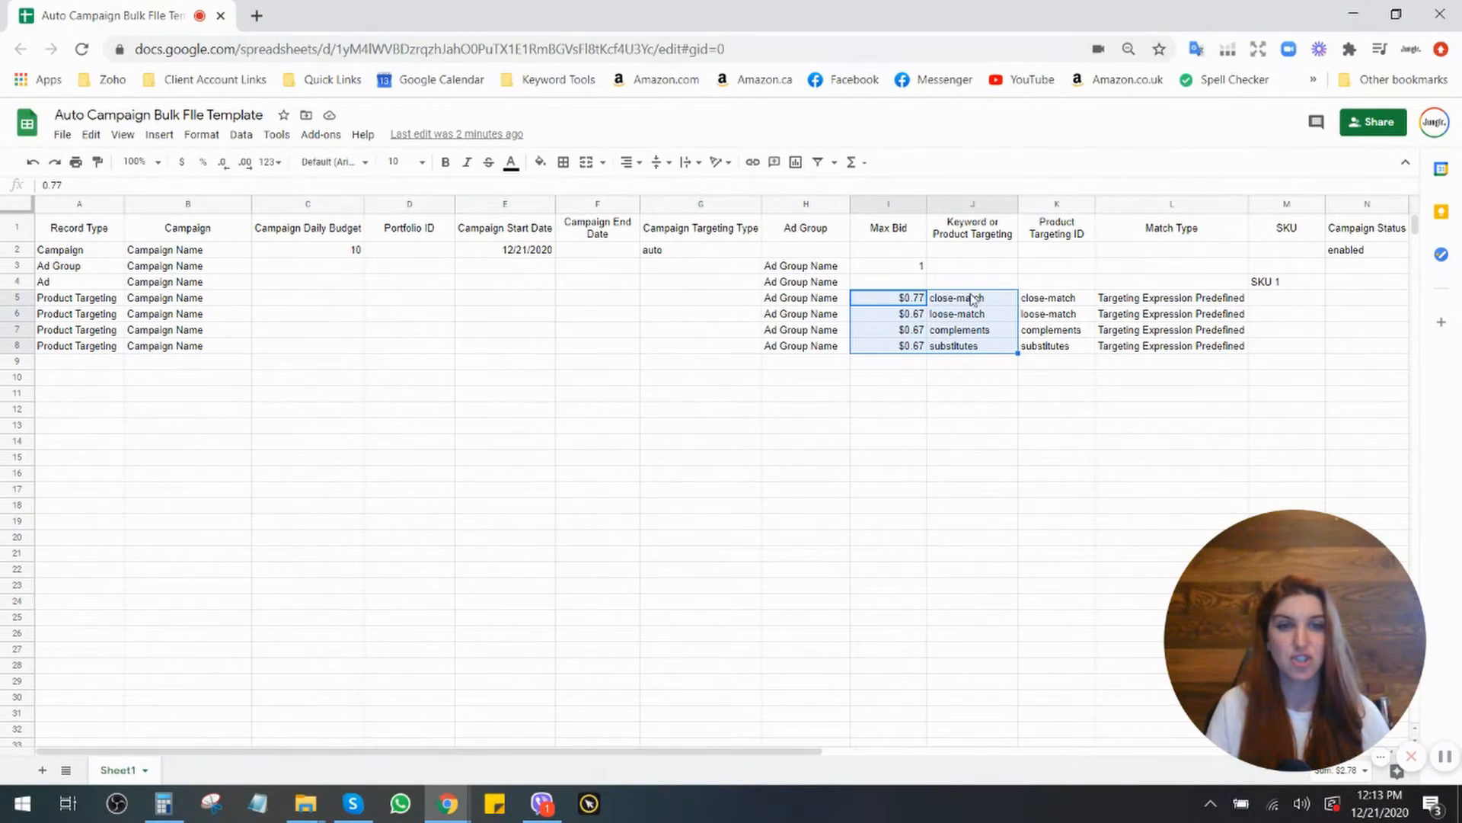
pyautogui.click(886, 267)
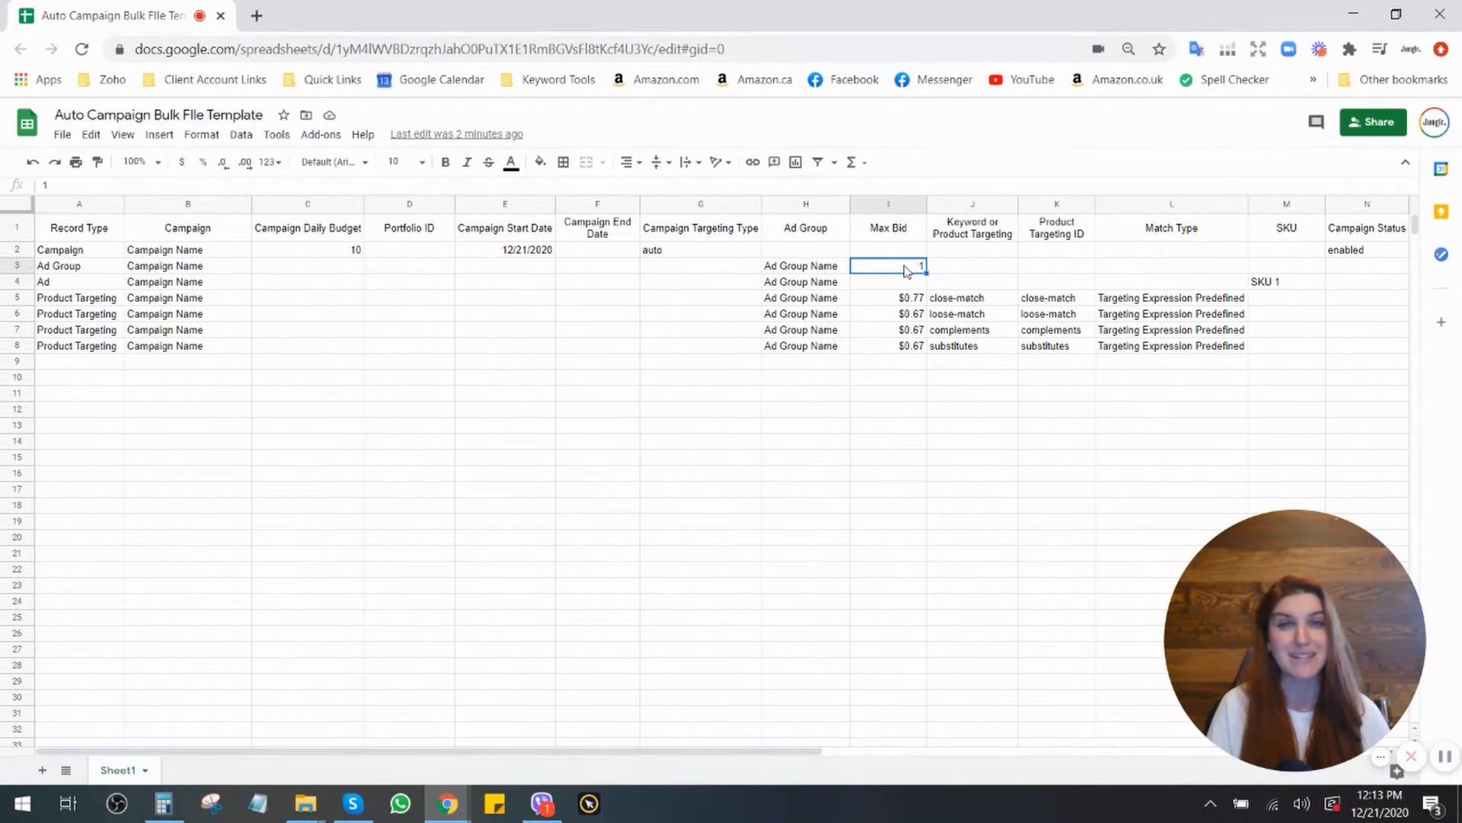
pyautogui.moveTo(908, 298); pyautogui.dragTo(1194, 352)
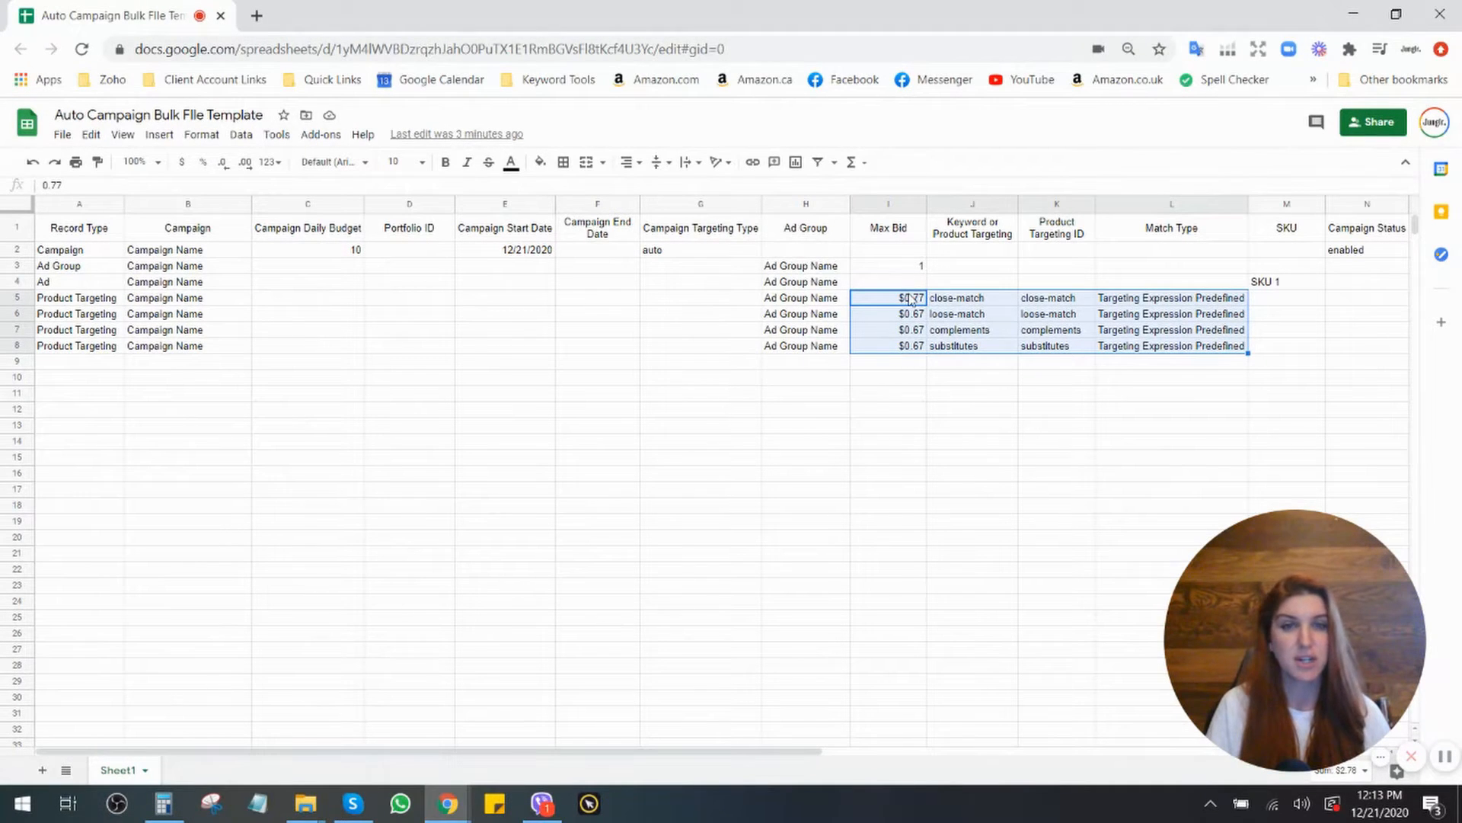
pyautogui.click(908, 268)
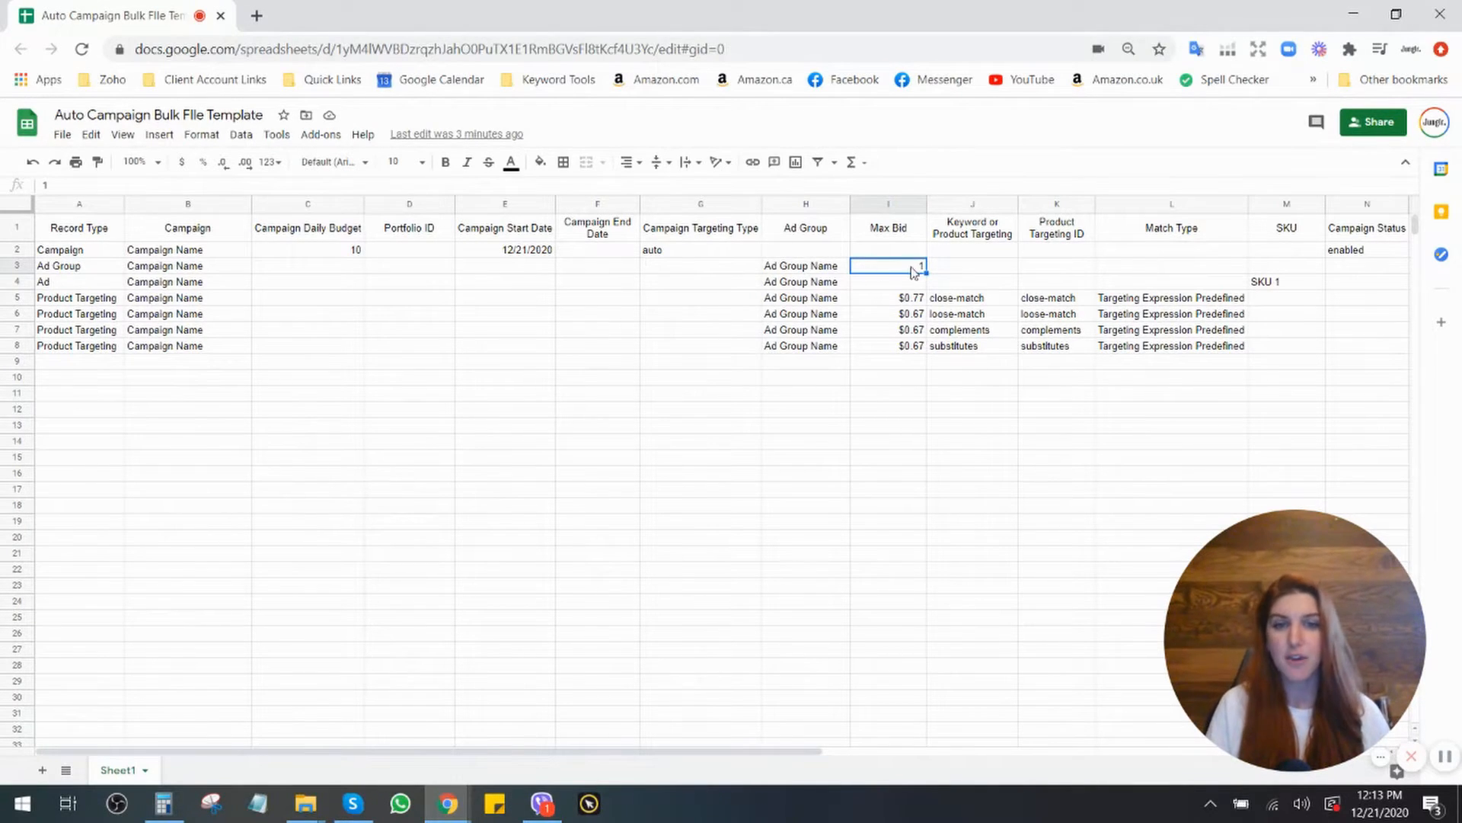
pyautogui.moveTo(912, 307); pyautogui.dragTo(906, 350)
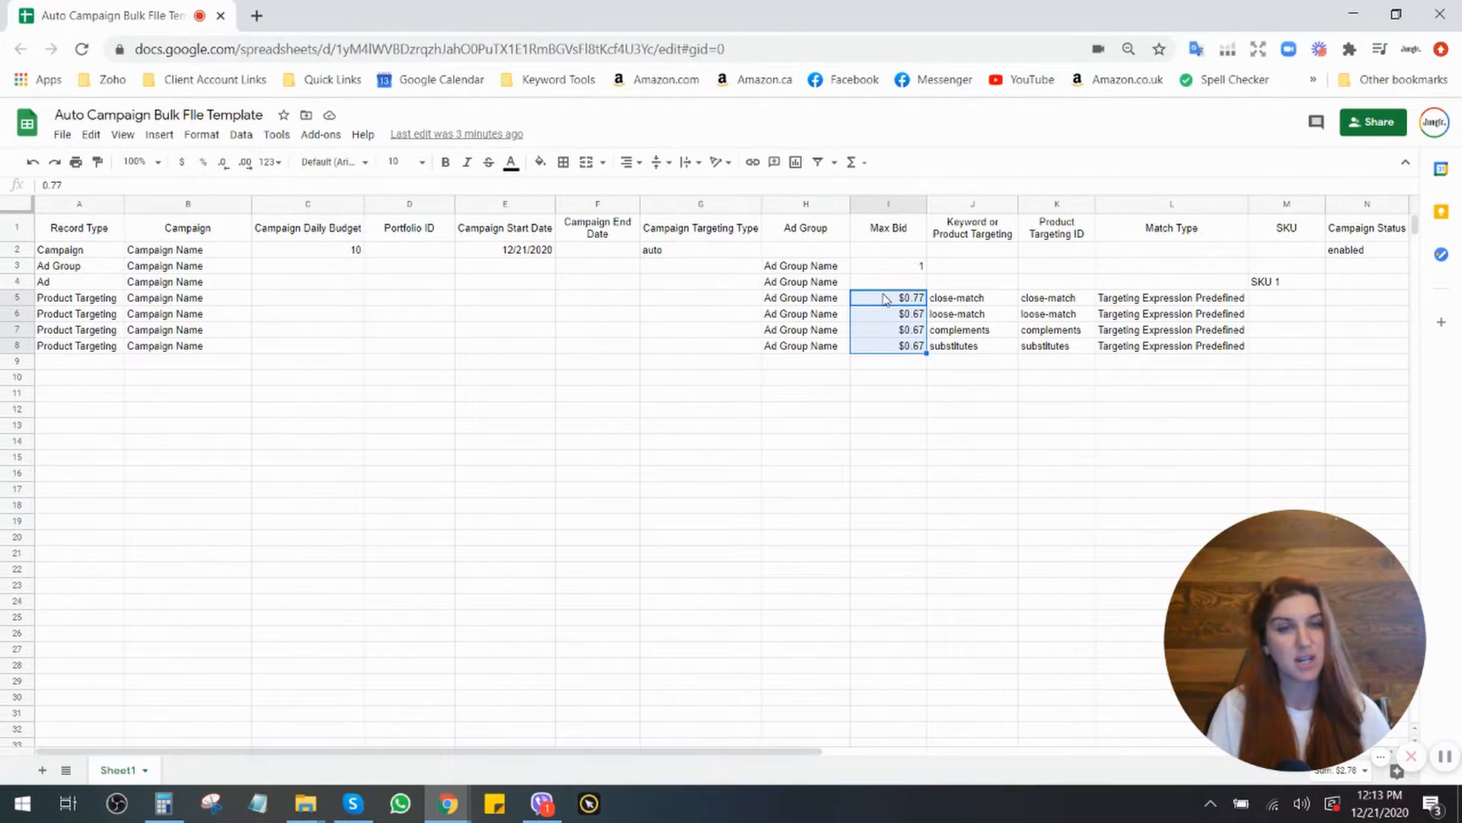
pyautogui.click(897, 267)
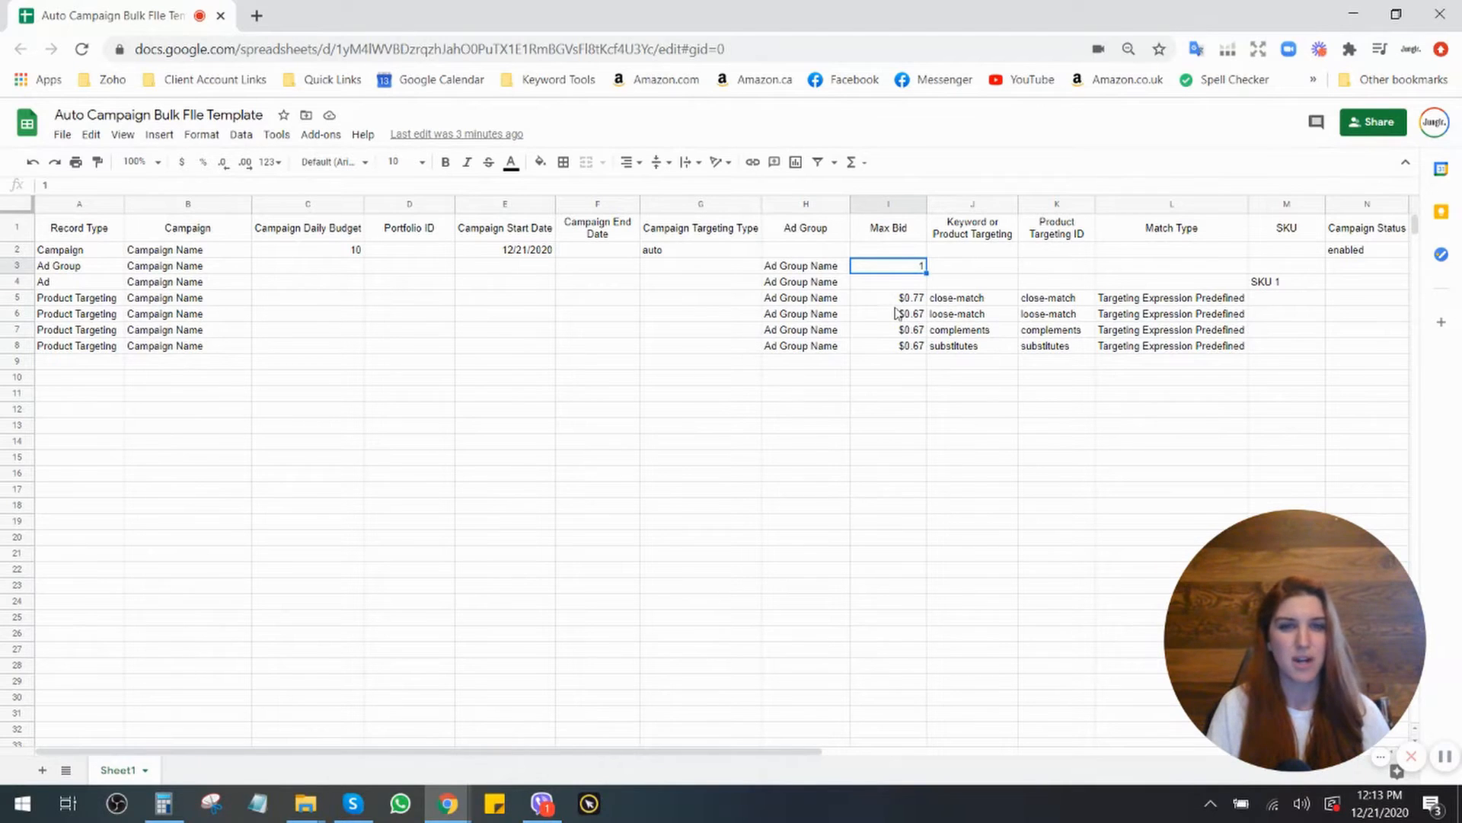
pyautogui.moveTo(898, 301); pyautogui.dragTo(1006, 364)
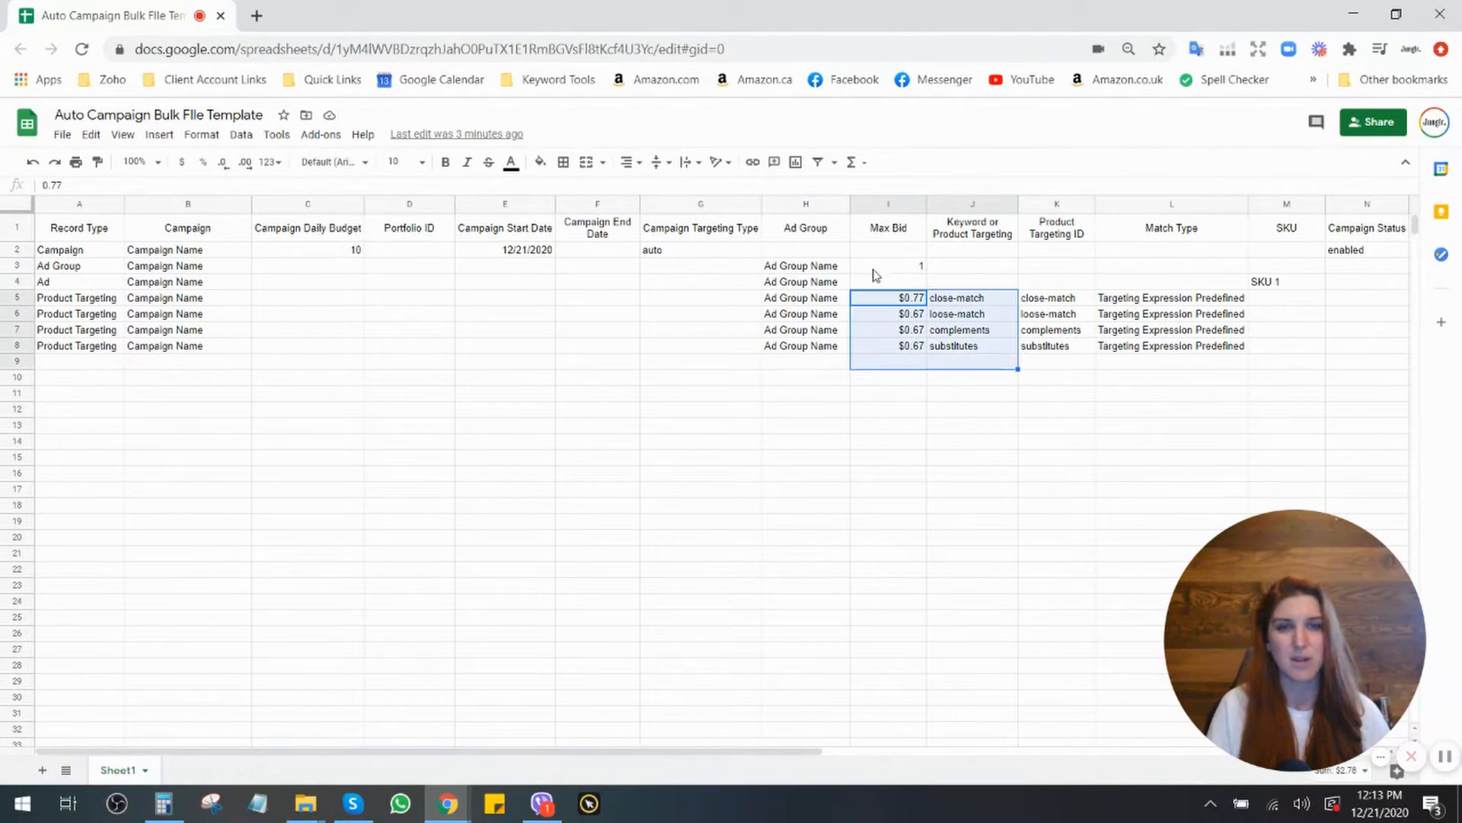
pyautogui.click(893, 284)
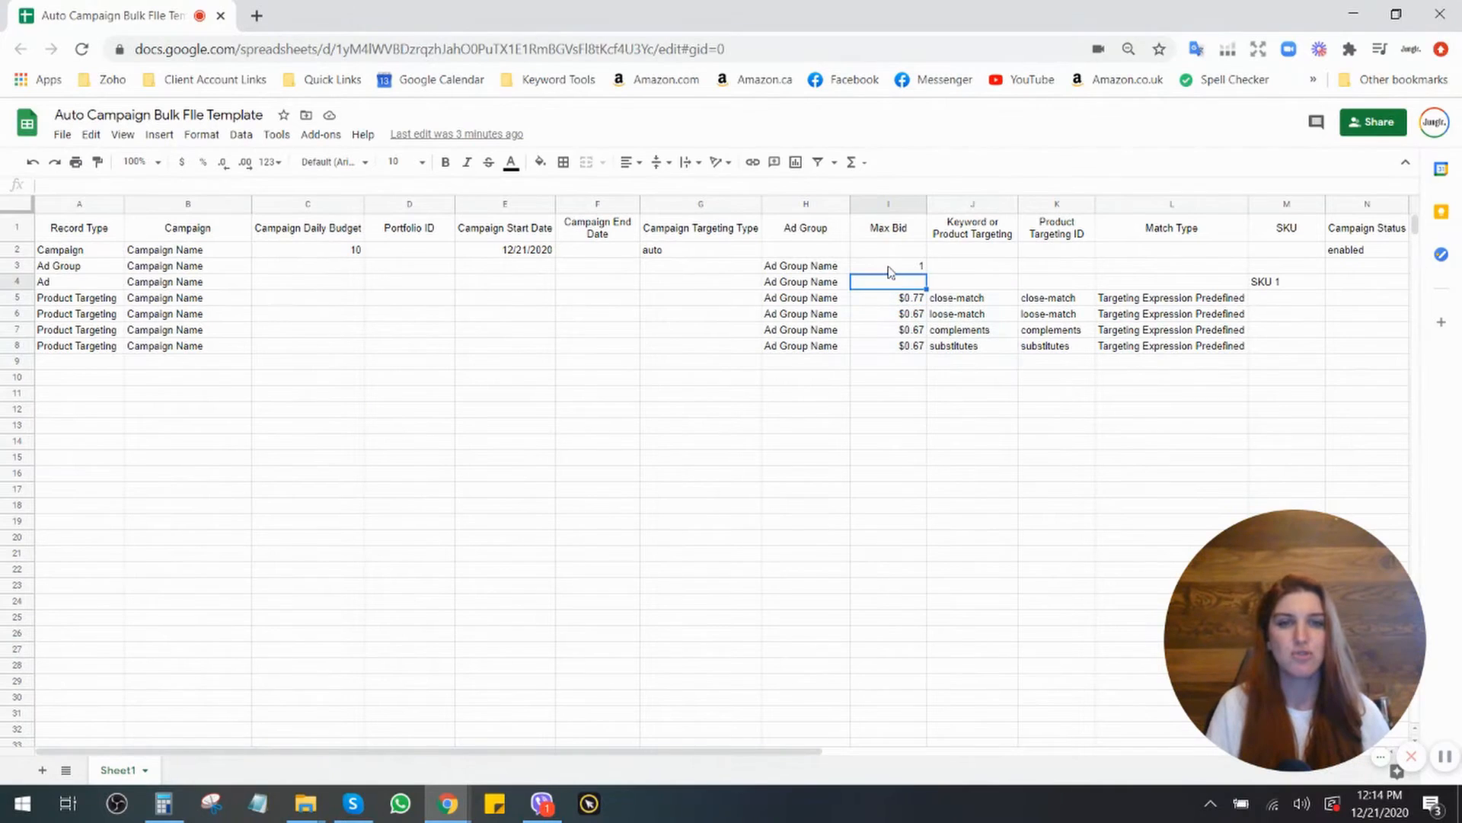
pyautogui.click(892, 268)
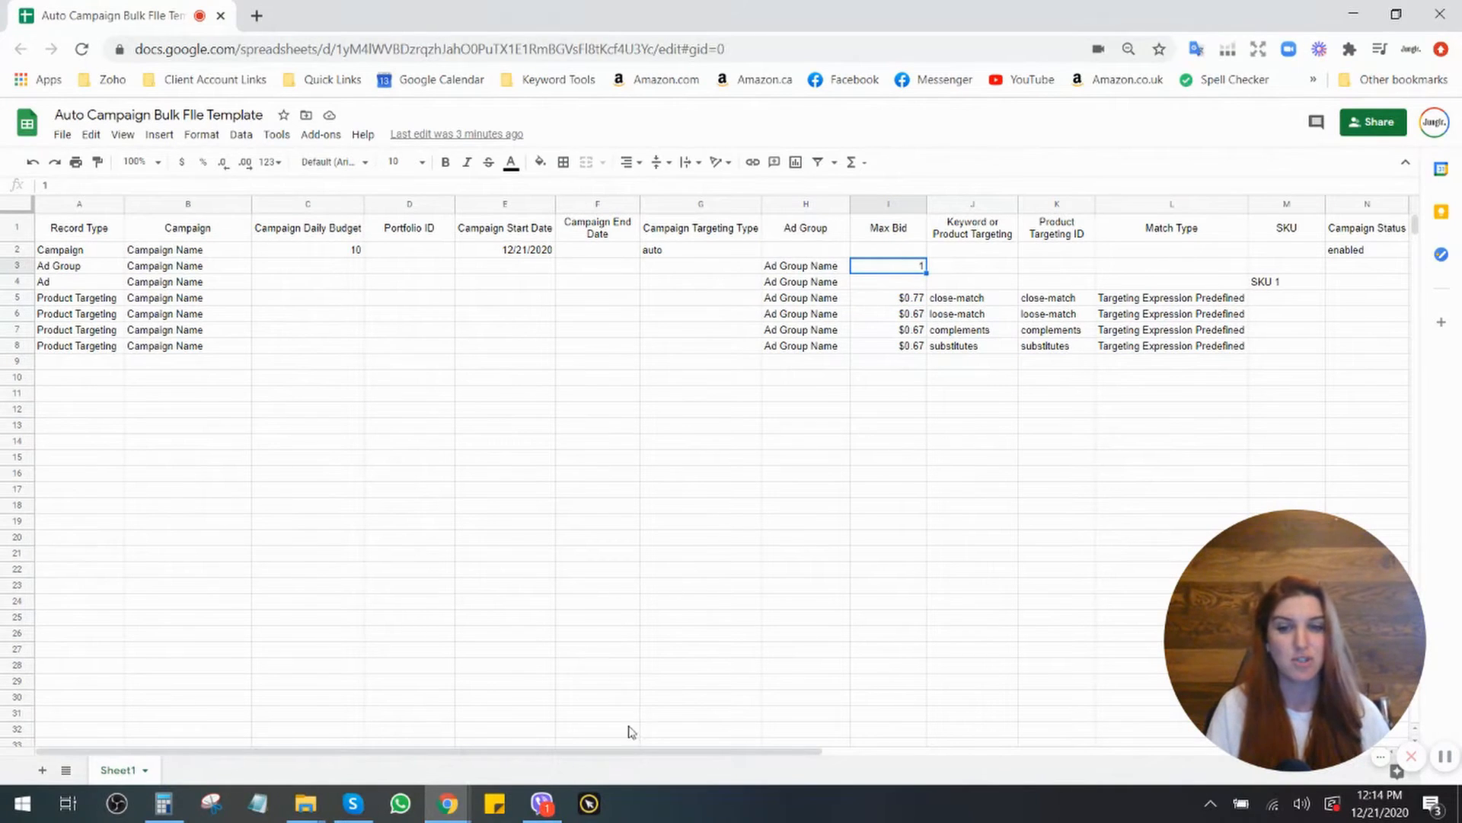
# Review the Ad Group row's ad group status cell.
pyautogui.moveTo(635, 754); pyautogui.dragTo(967, 736)
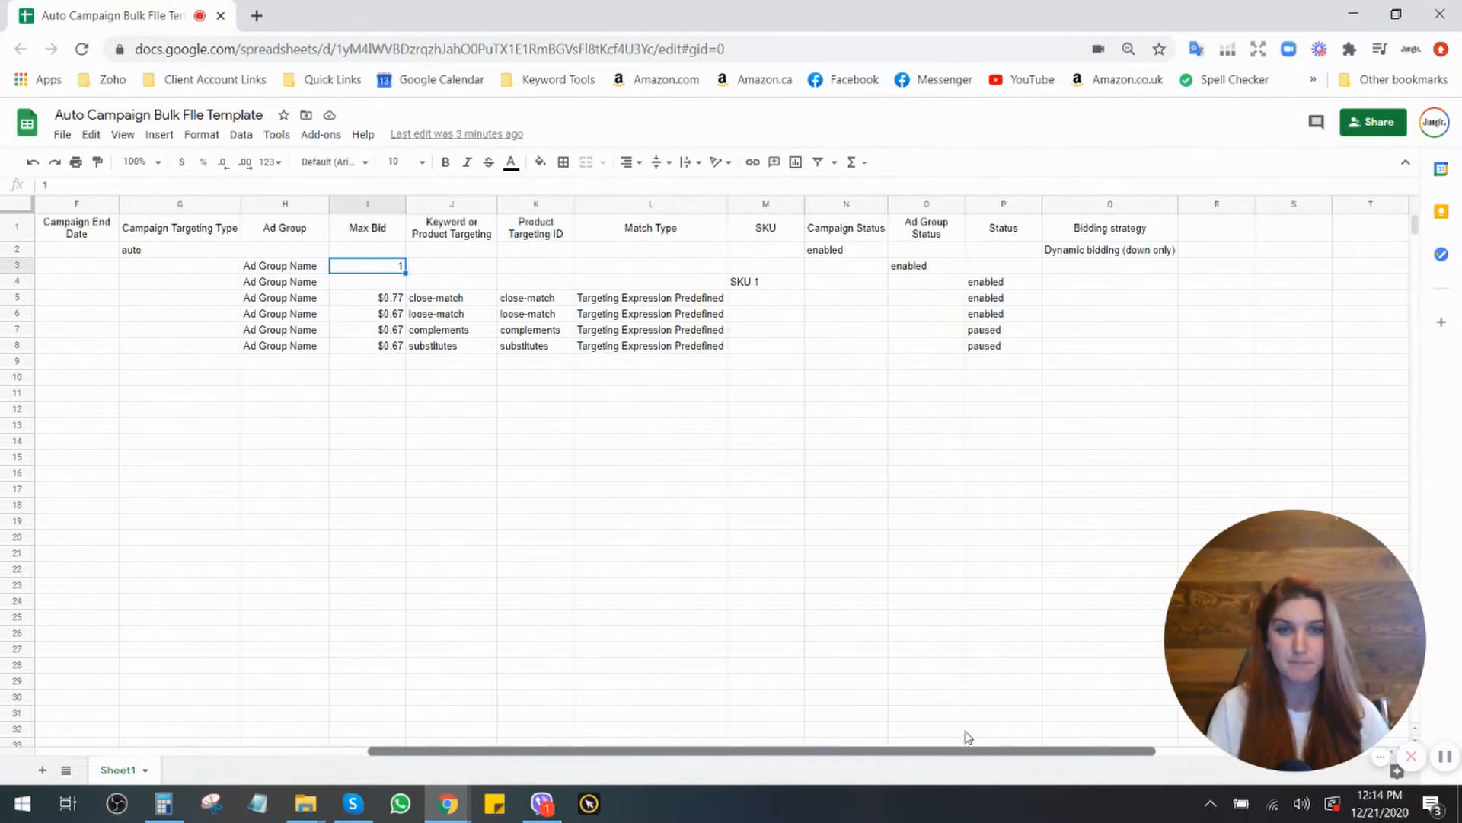
pyautogui.click(17, 265)
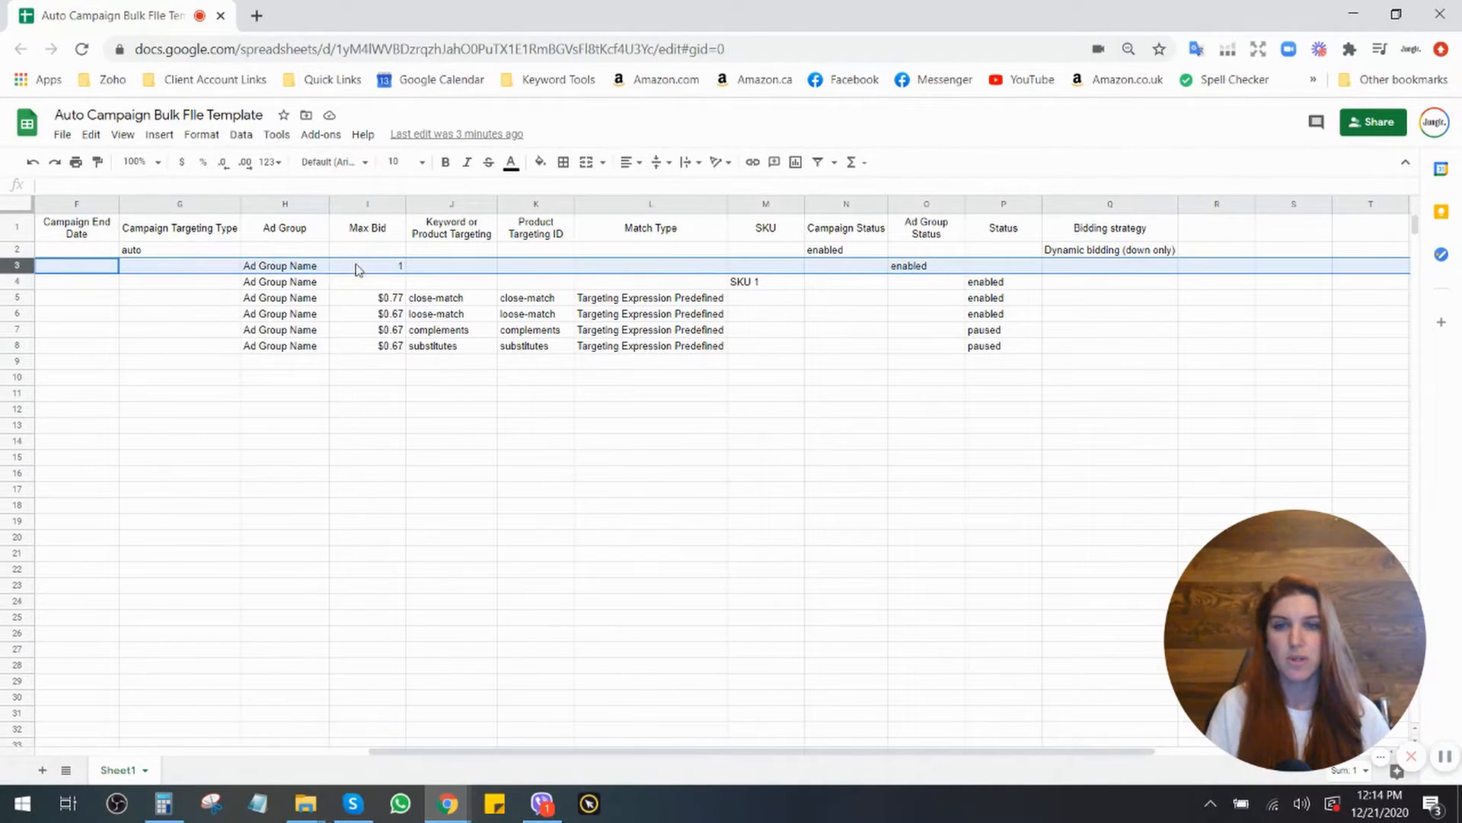
pyautogui.click(927, 266)
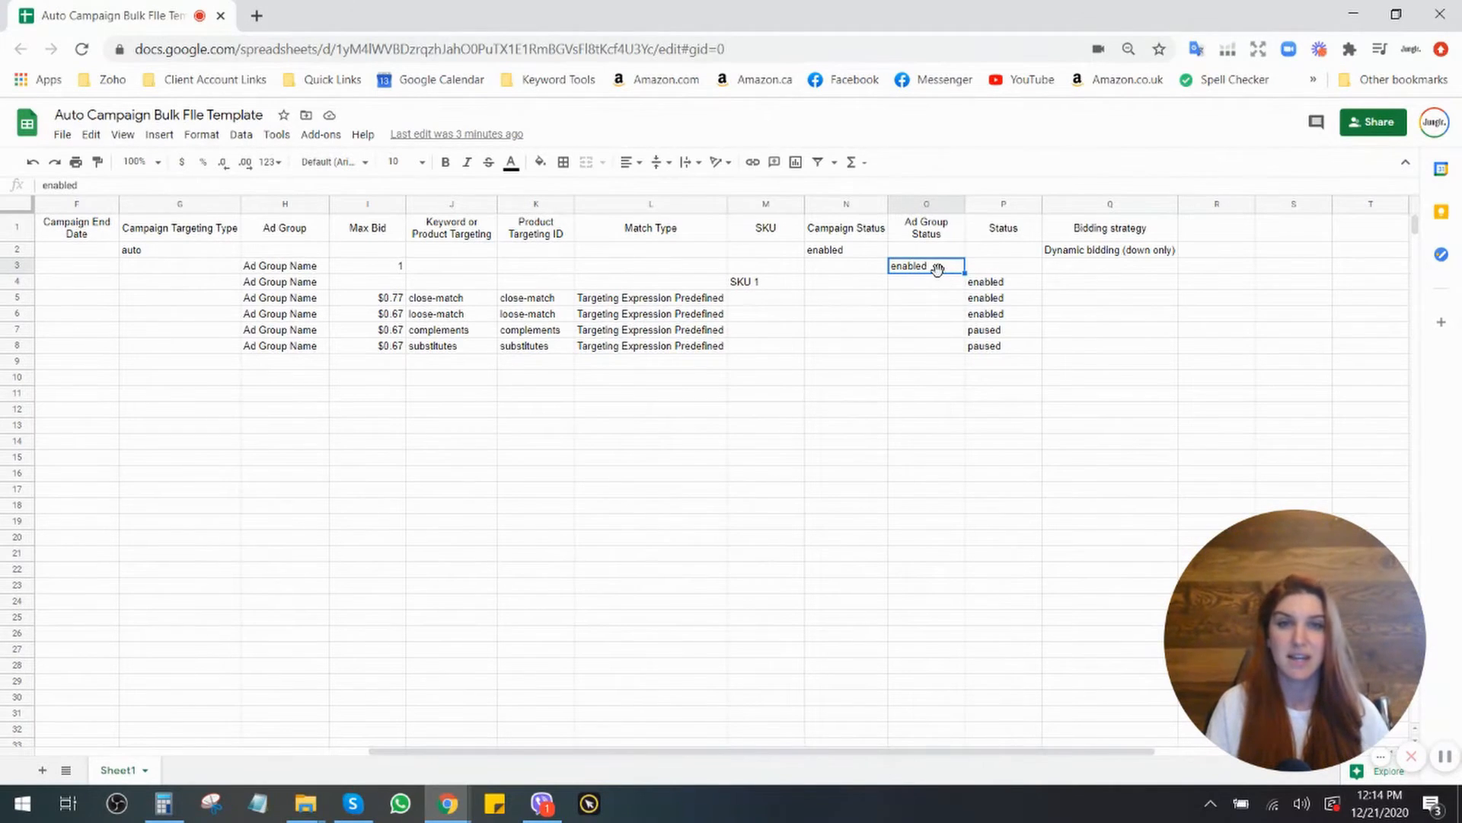
# Review the Ad row and compare its campaign name with those in the Campaign and Ad Group rows.
pyautogui.moveTo(826, 757); pyautogui.dragTo(375, 764)
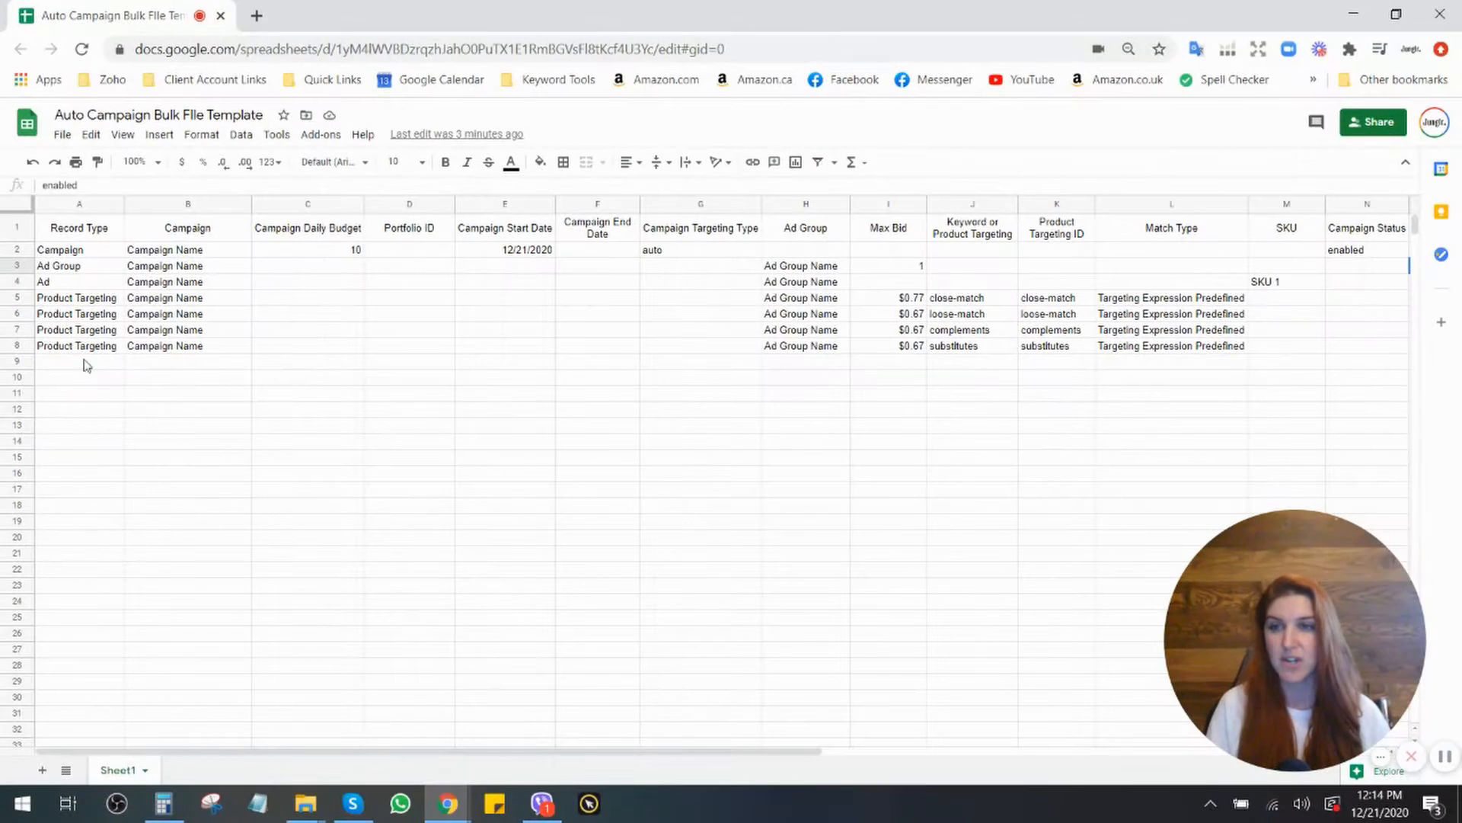
pyautogui.click(16, 282)
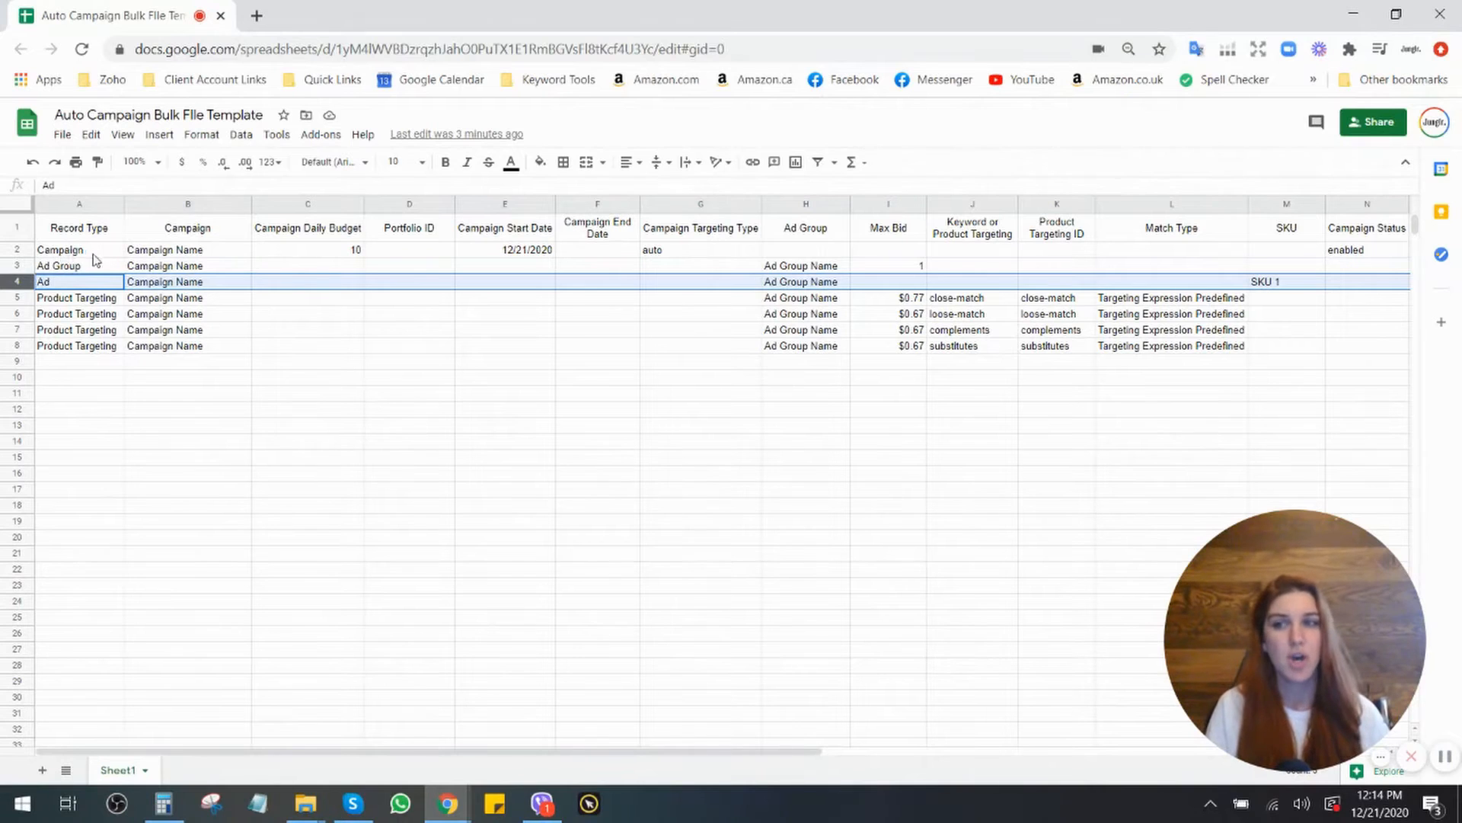
pyautogui.click(160, 282)
pyautogui.moveTo(188, 251); pyautogui.dragTo(190, 285)
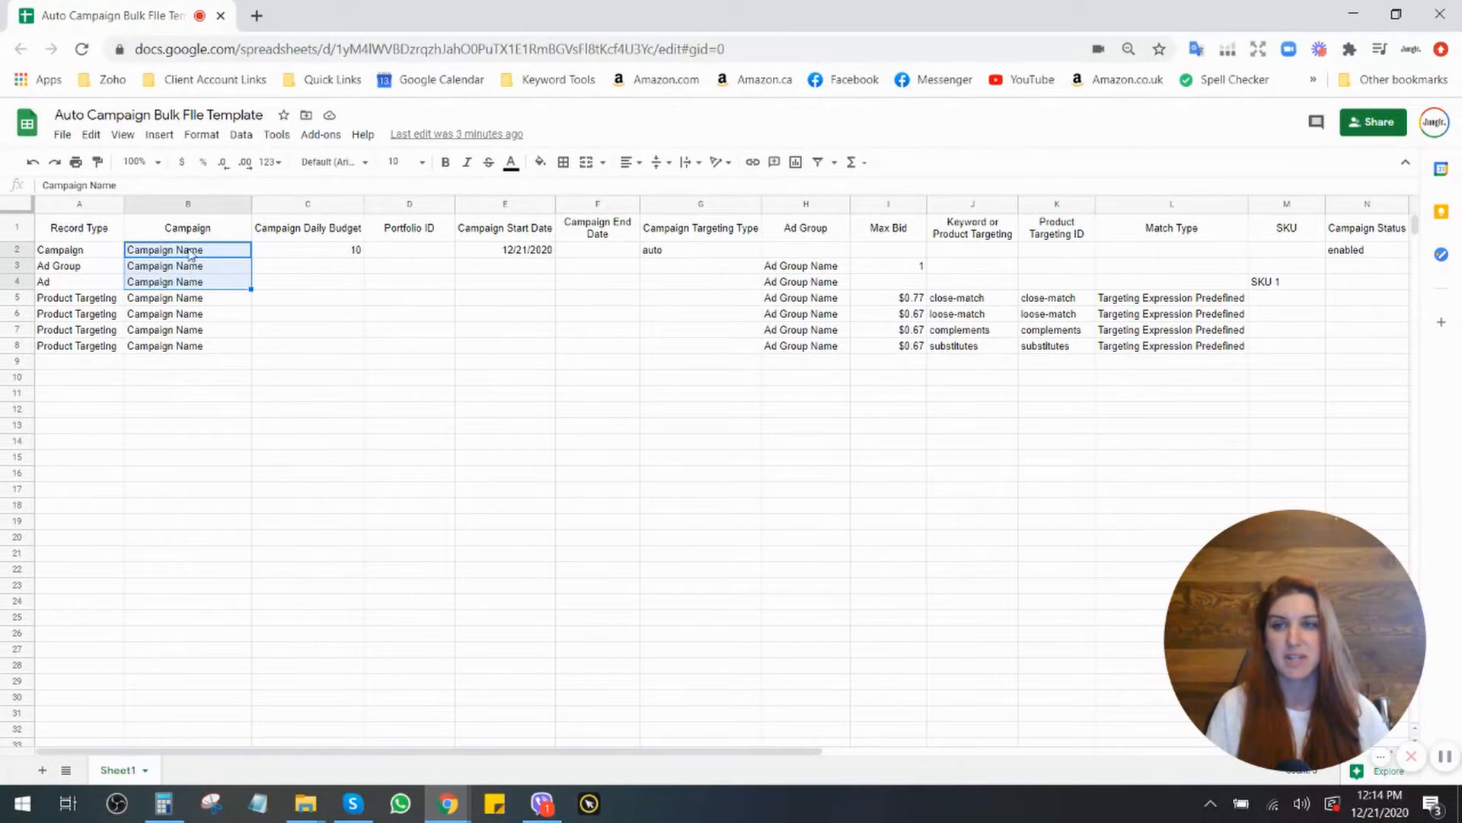
pyautogui.click(11, 281)
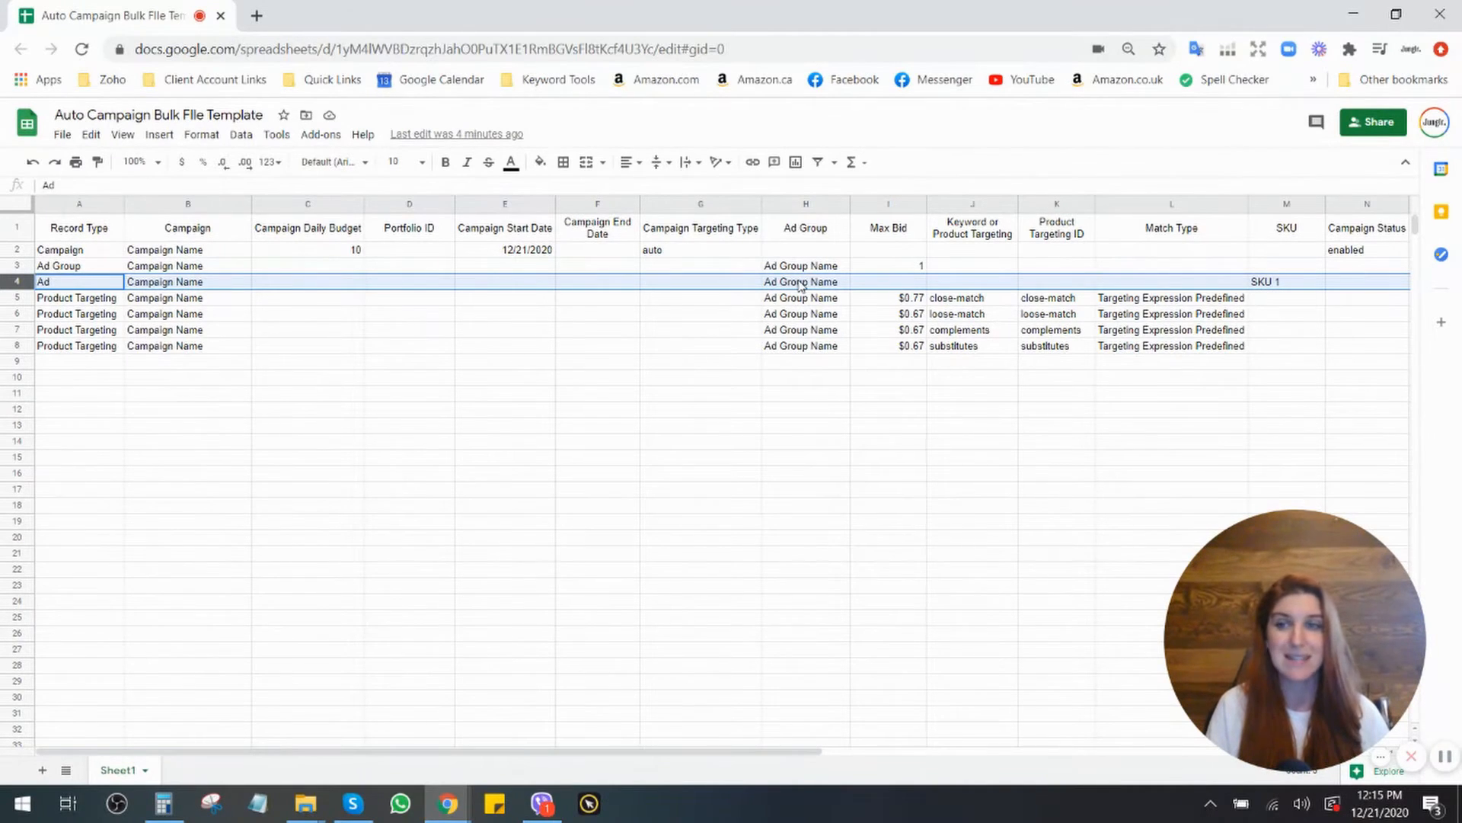
# Review the SKU column and the Ad row's SKU cell.
pyautogui.moveTo(628, 750); pyautogui.dragTo(895, 762)
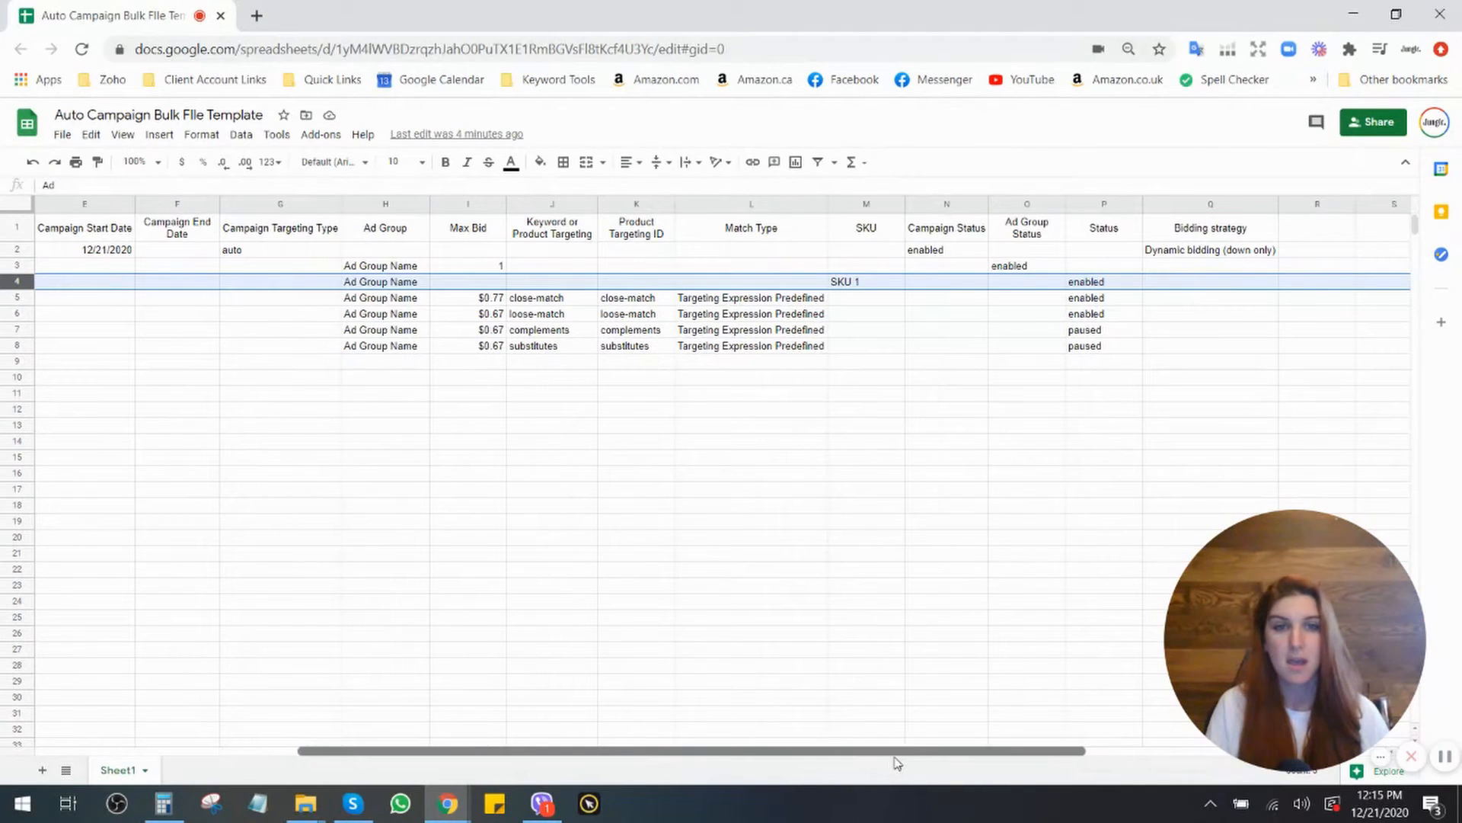
pyautogui.click(858, 283)
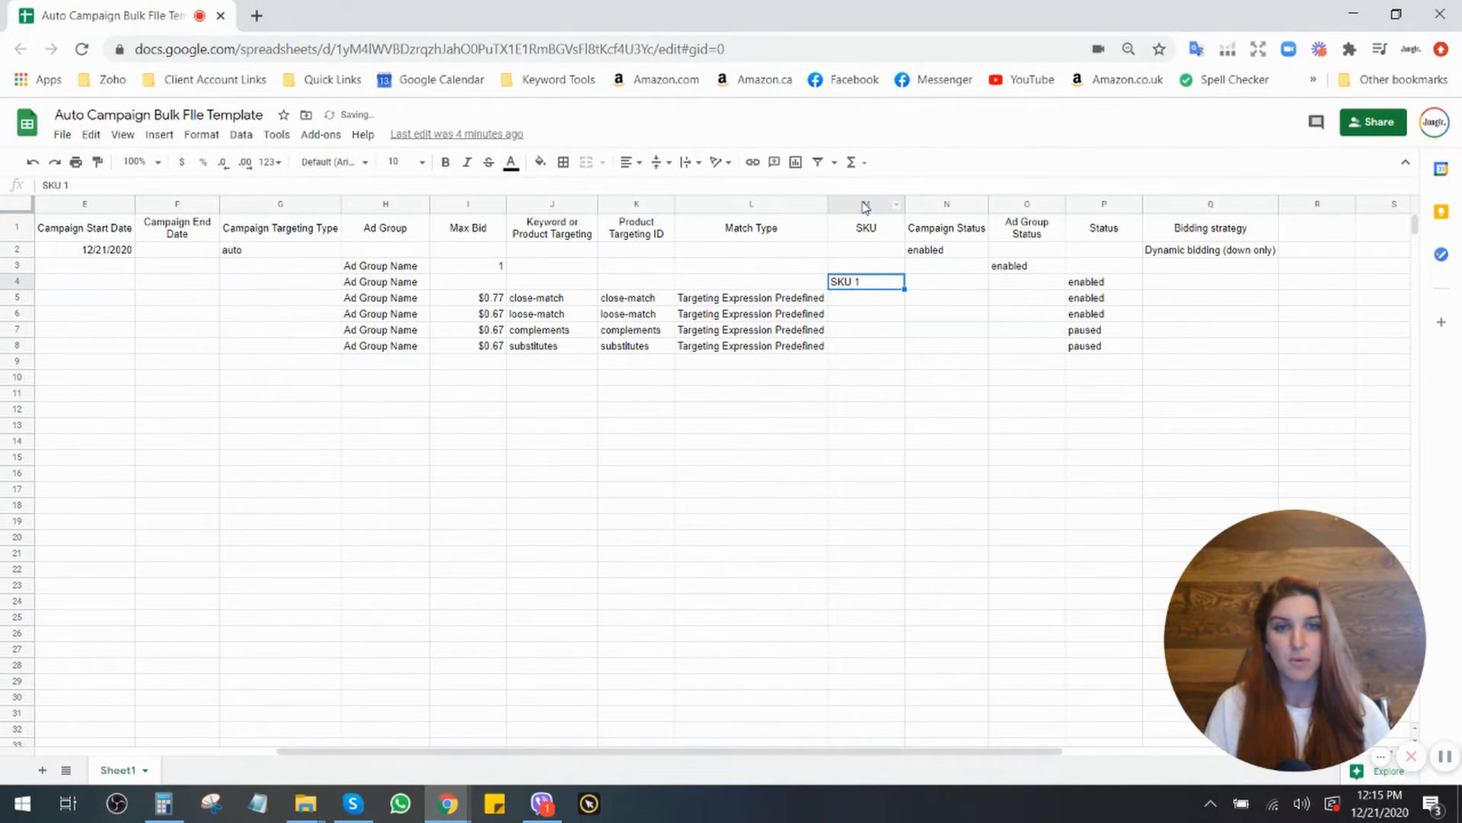
pyautogui.click(863, 204)
pyautogui.click(17, 281)
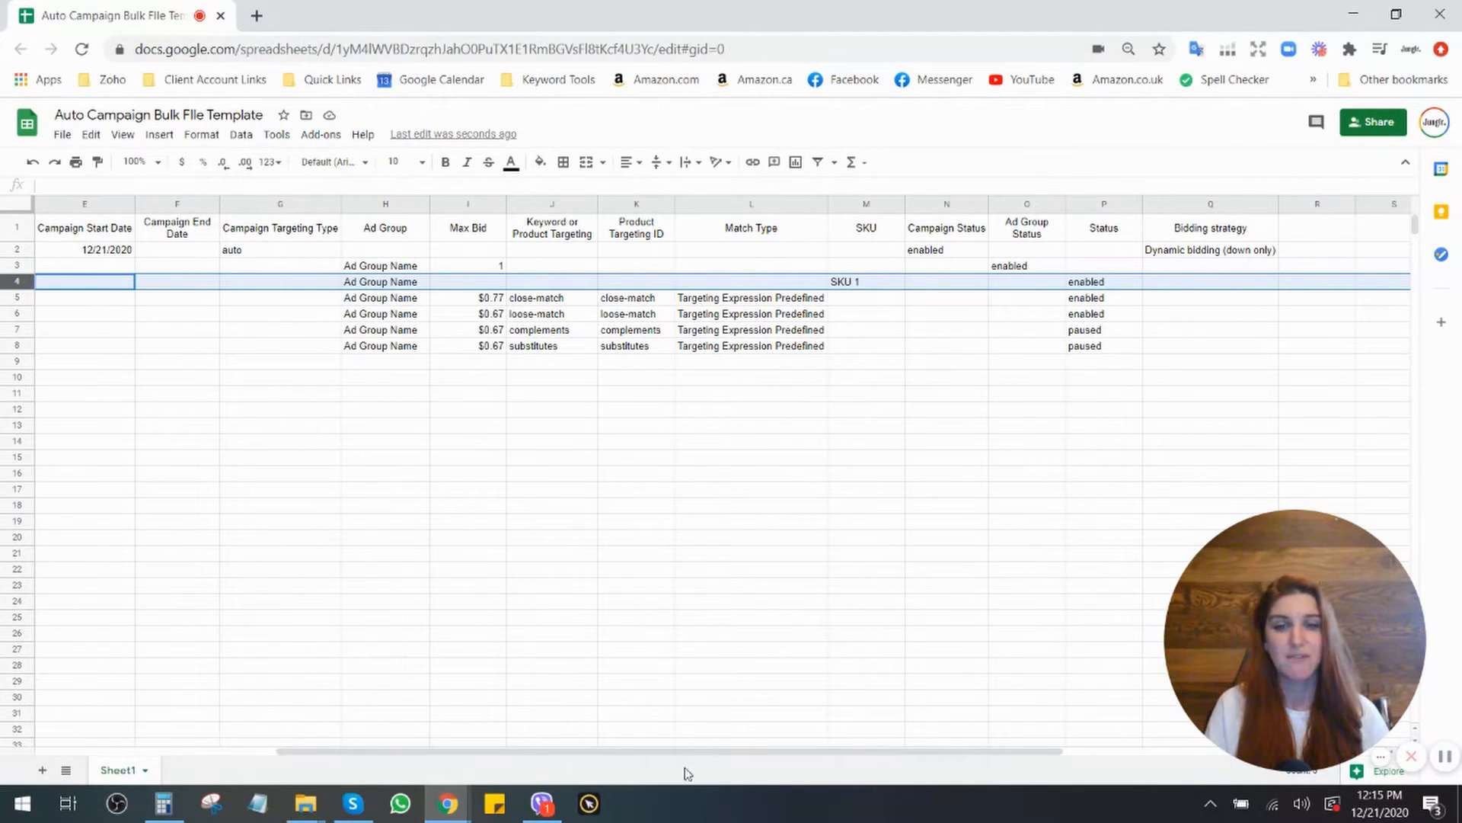
# Insert a row below the Ad row and copy the whole Ad row into it.
pyautogui.moveTo(698, 751); pyautogui.dragTo(457, 752)
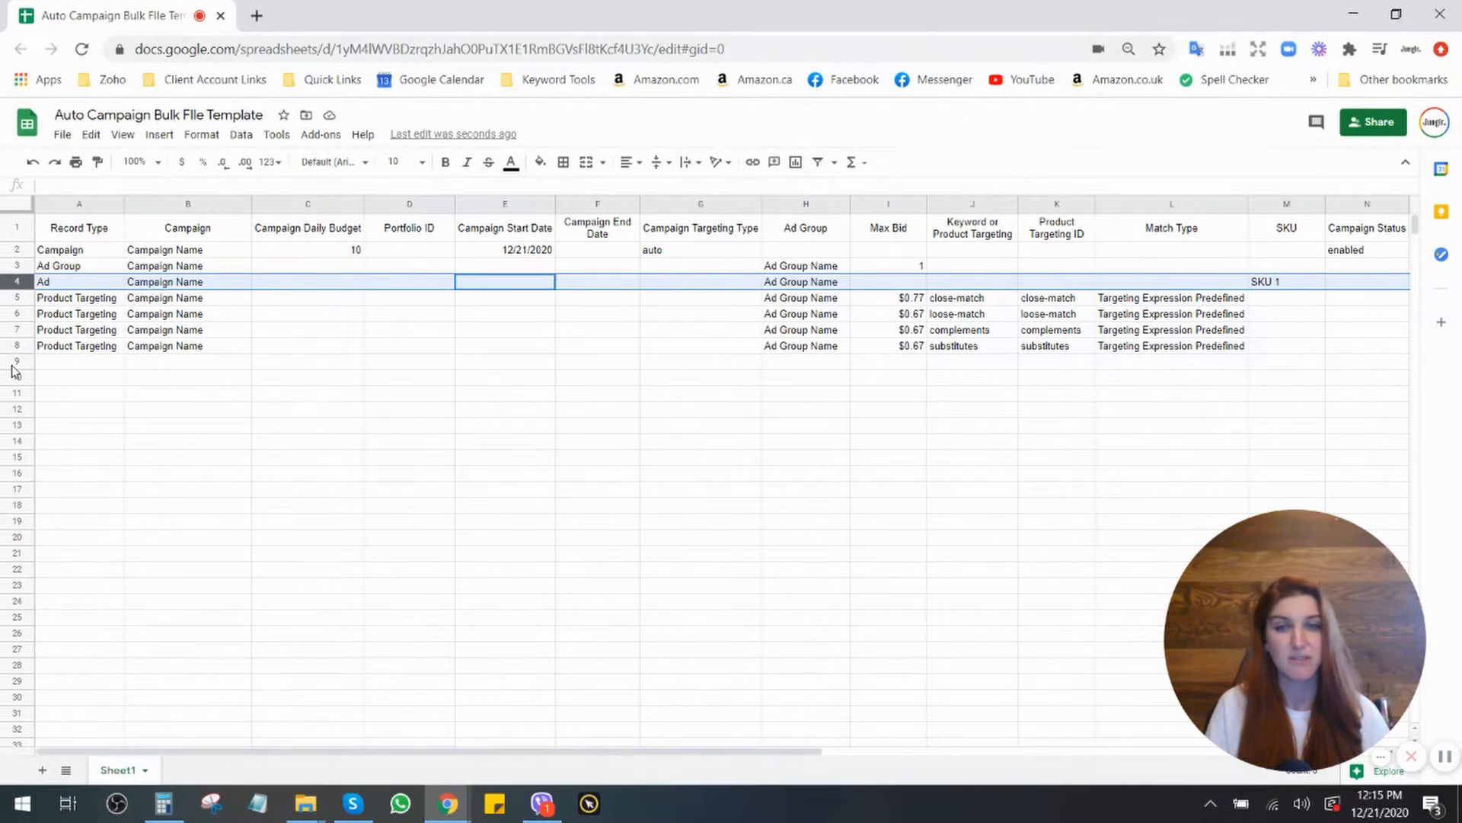
pyautogui.rightClick(16, 281)
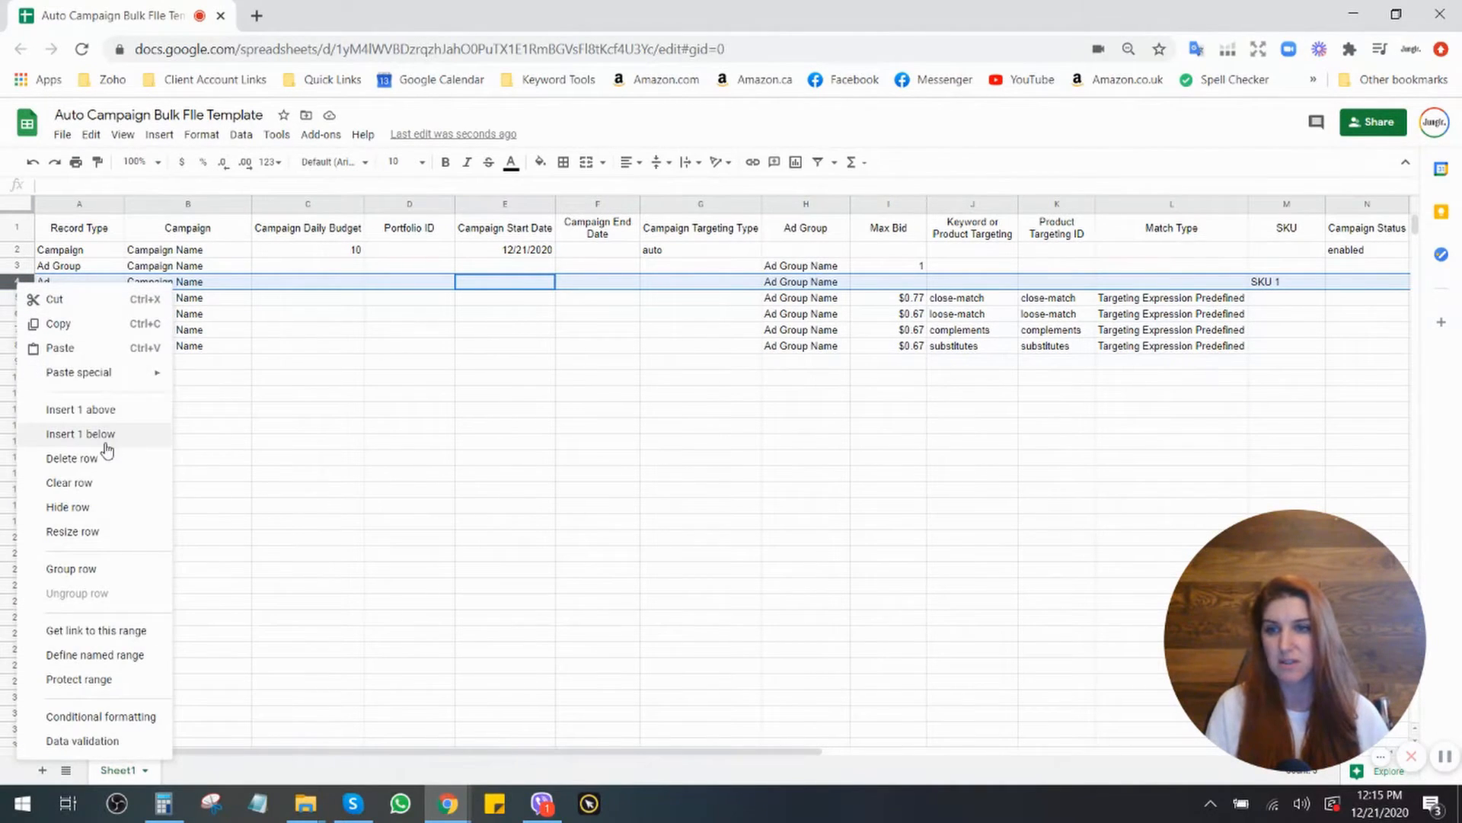
pyautogui.click(127, 434)
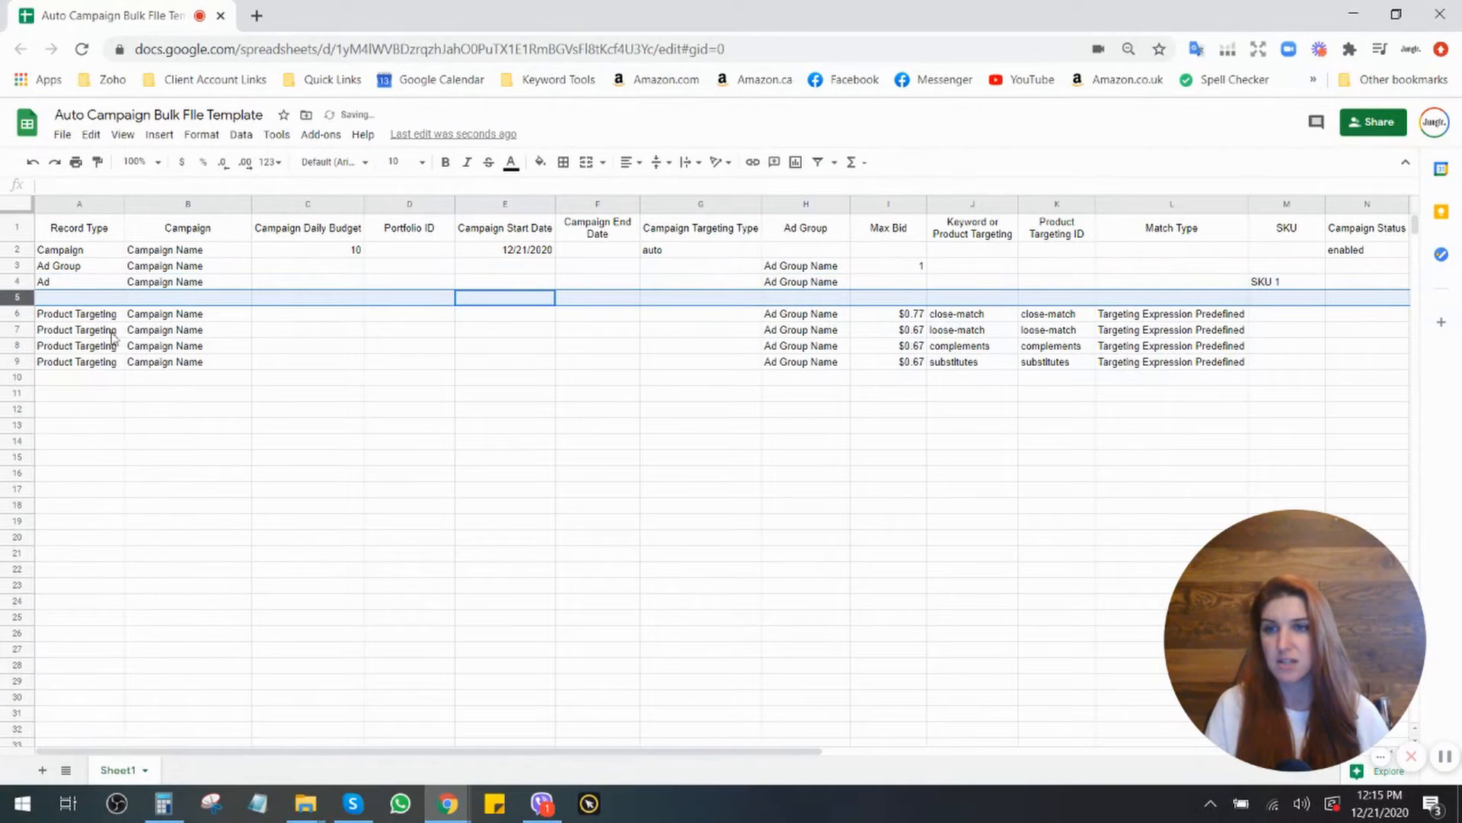
pyautogui.click(21, 281)
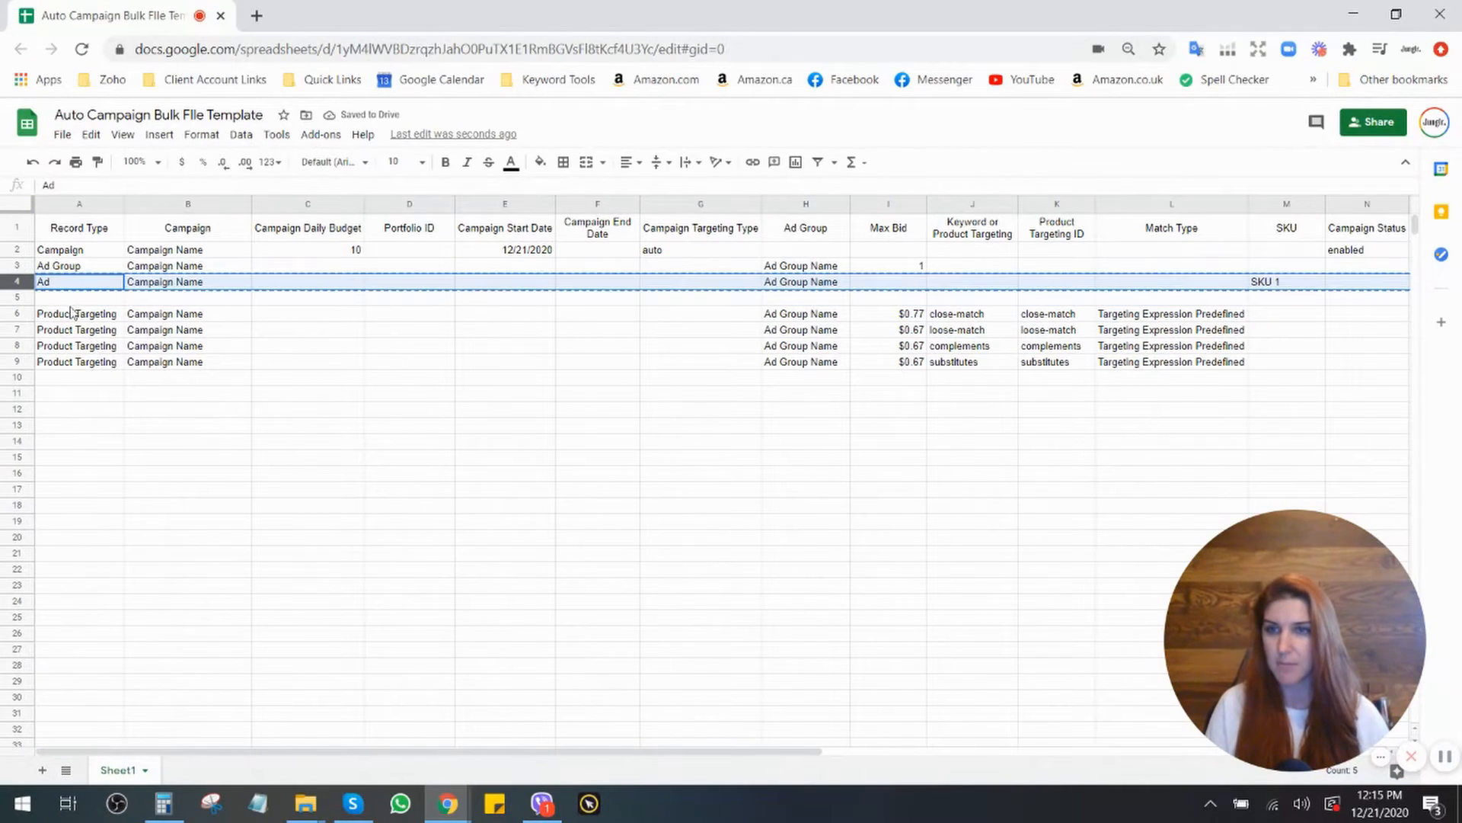
pyautogui.hotkey('ctrl', 'c')
pyautogui.press('Down')
pyautogui.hotkey('ctrl', 'v')
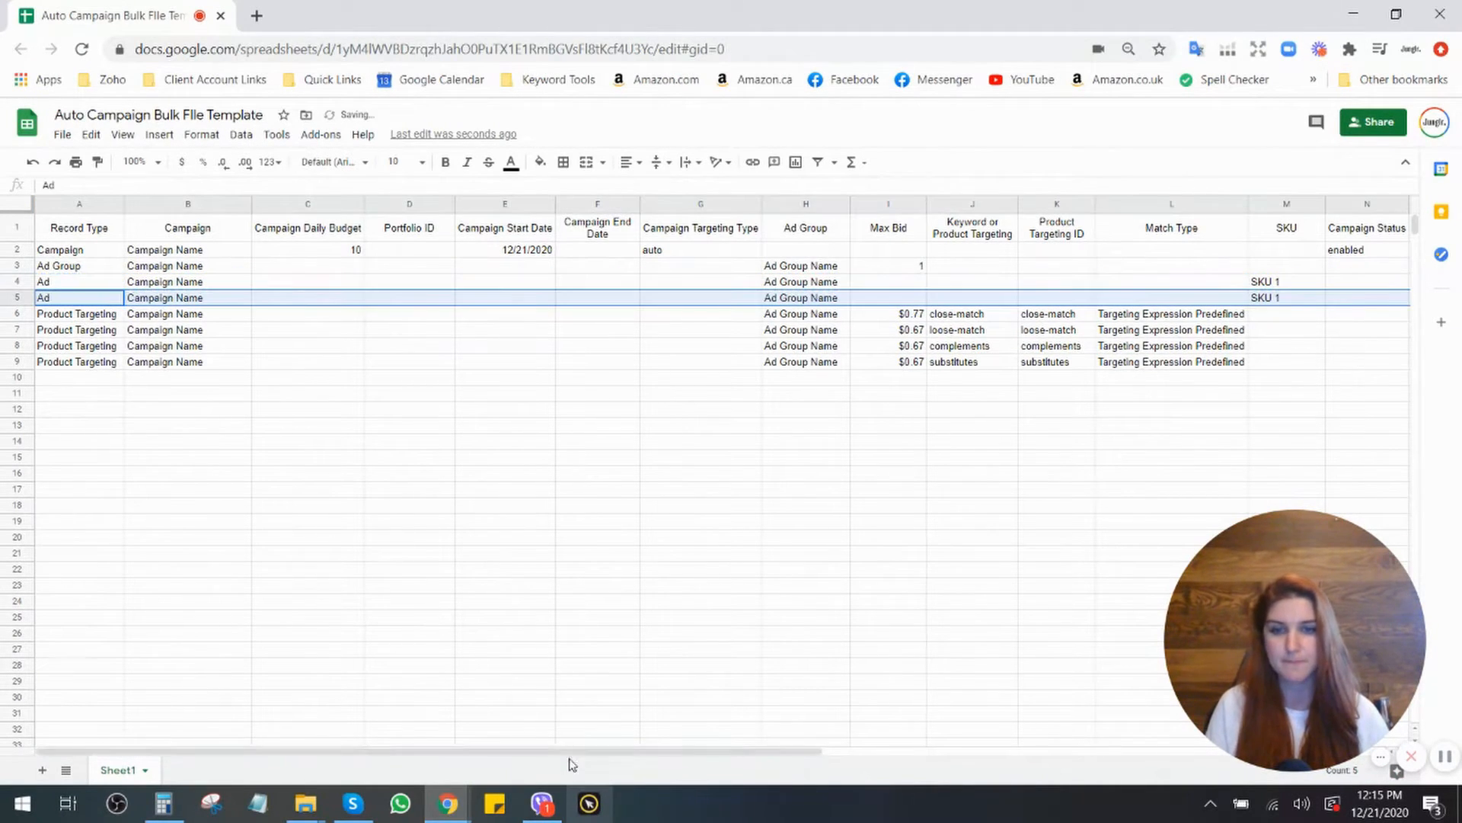
# Undo and restore the pasted Ad row in row 5, and check its ad group and campaign name cells.
pyautogui.moveTo(569, 754); pyautogui.dragTo(714, 759)
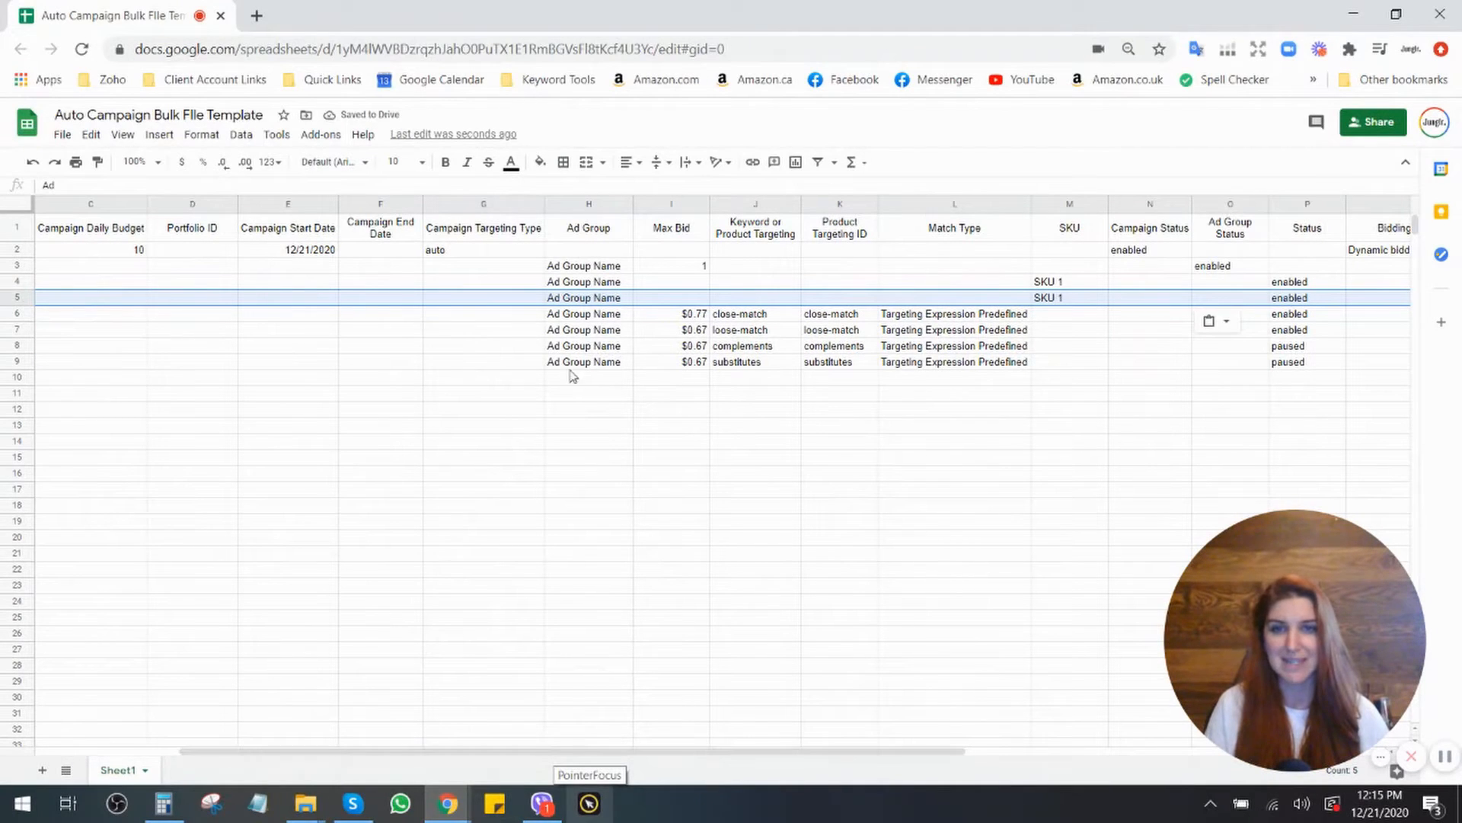
pyautogui.moveTo(586, 289); pyautogui.dragTo(586, 289)
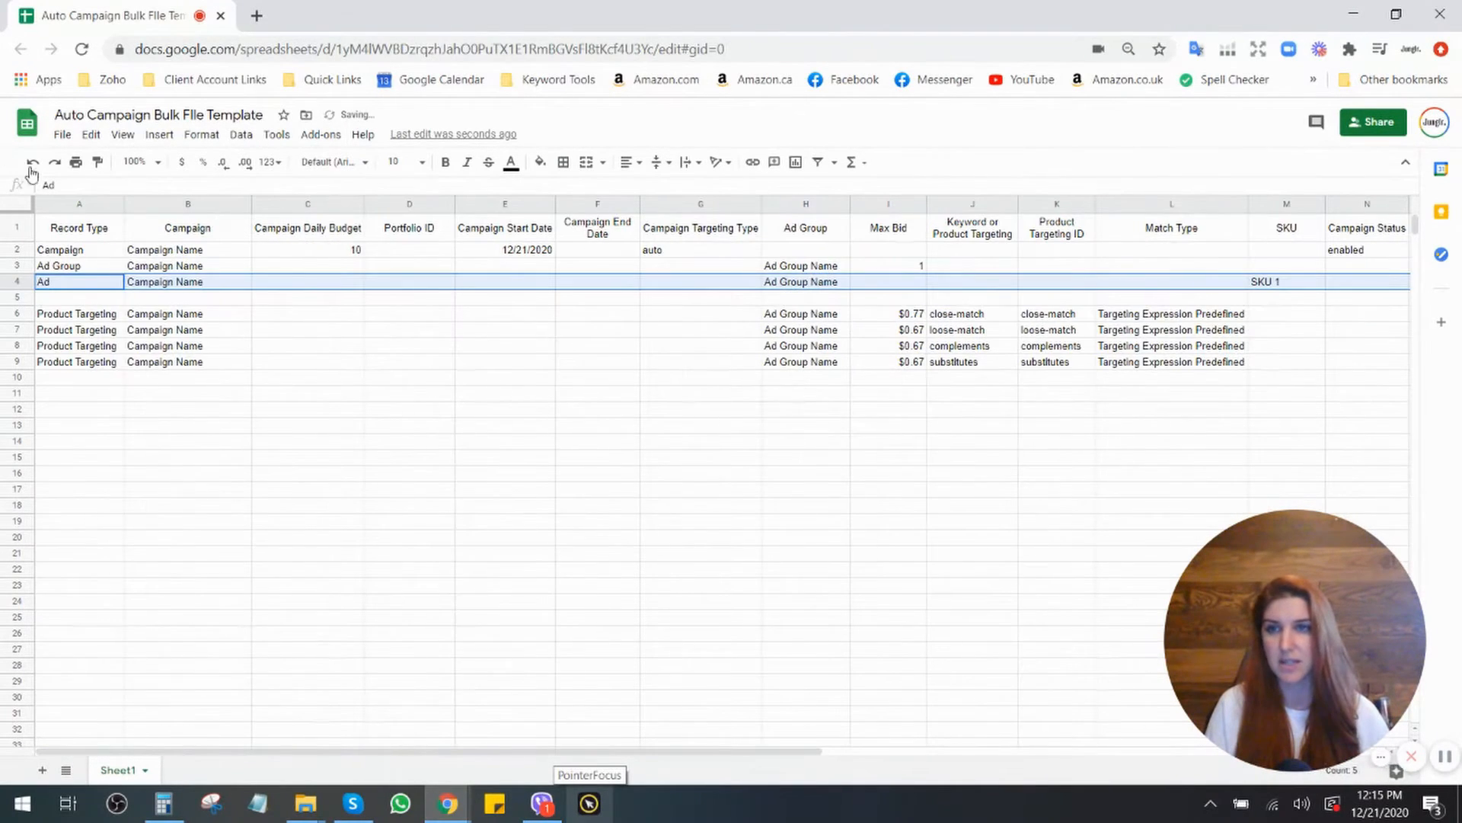
pyautogui.click(33, 162)
pyautogui.click(820, 302)
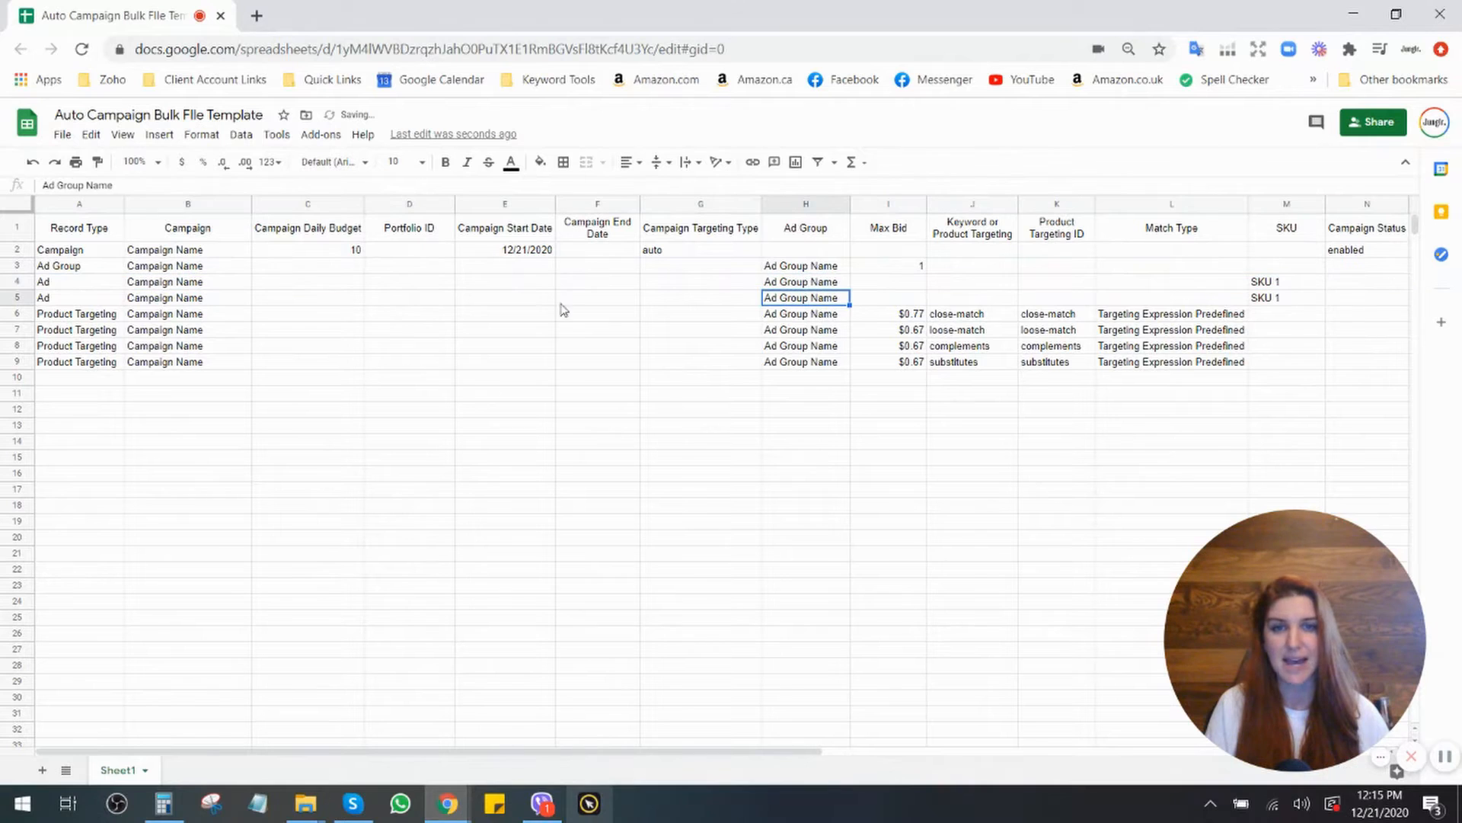
pyautogui.click(133, 301)
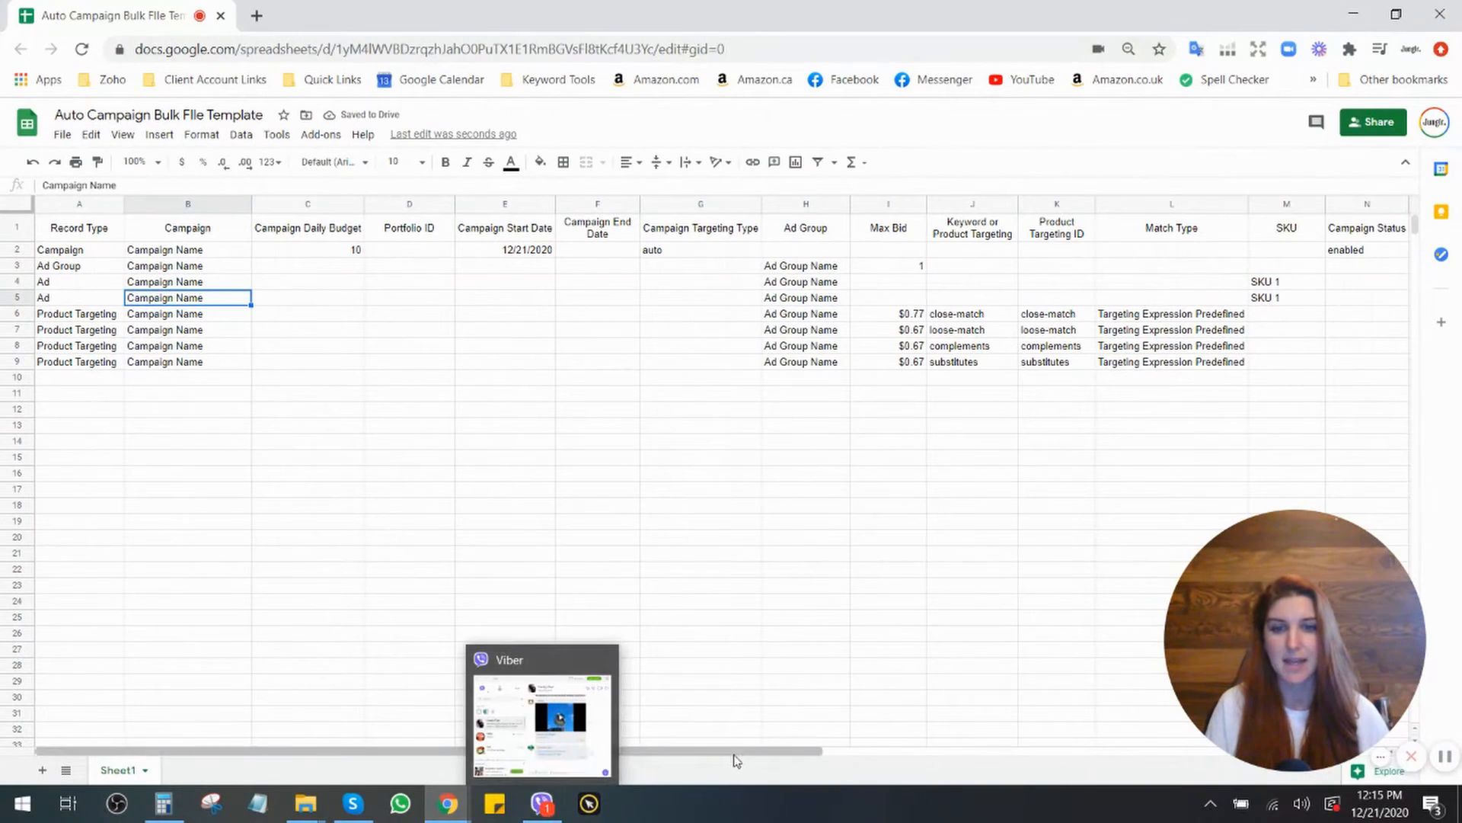
# Change the SKU in the duplicated Ad row to SKU 2.
pyautogui.moveTo(757, 759); pyautogui.dragTo(1000, 758)
pyautogui.click(883, 300)
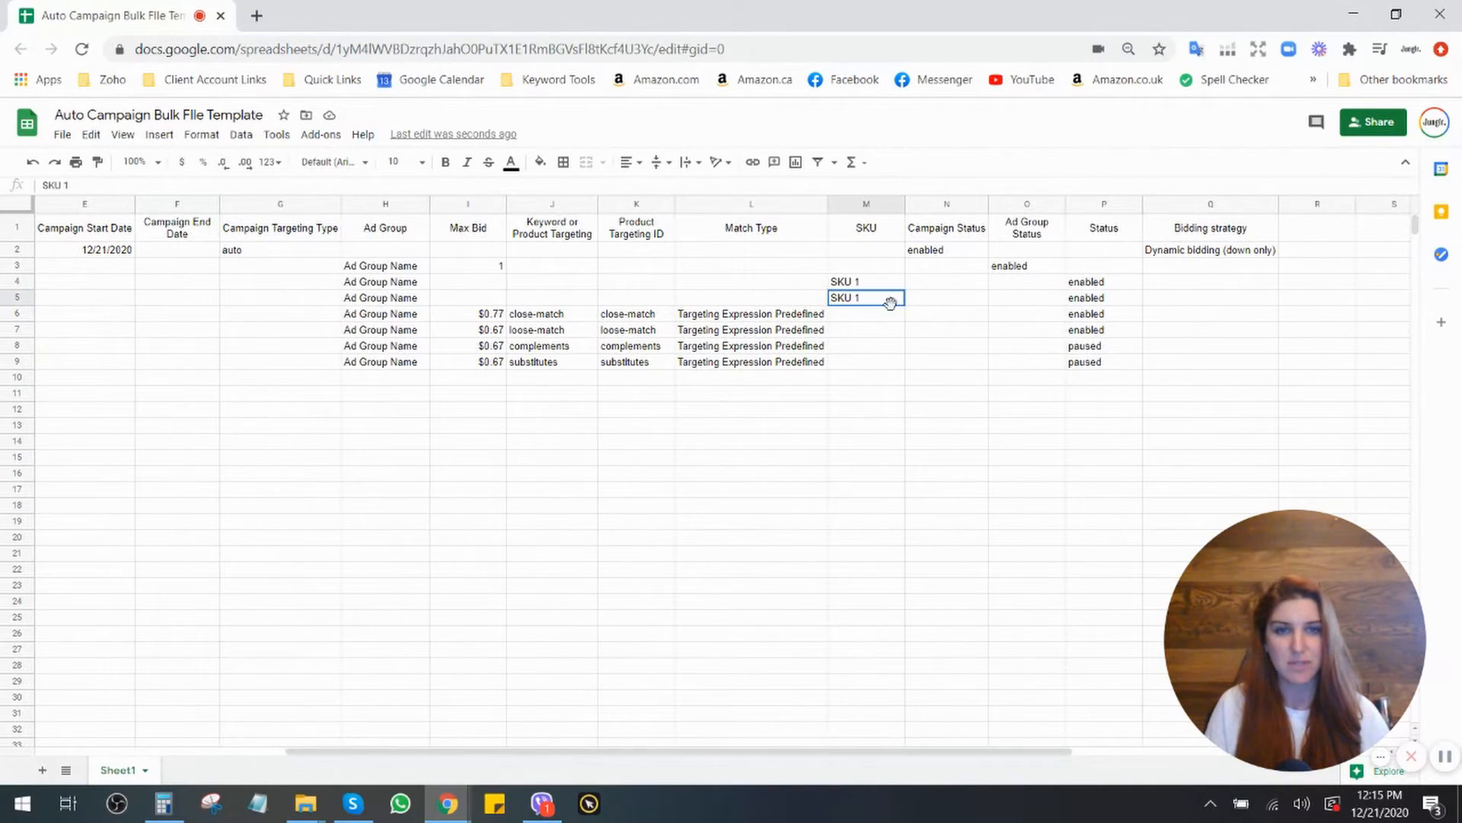
pyautogui.doubleClick(882, 300)
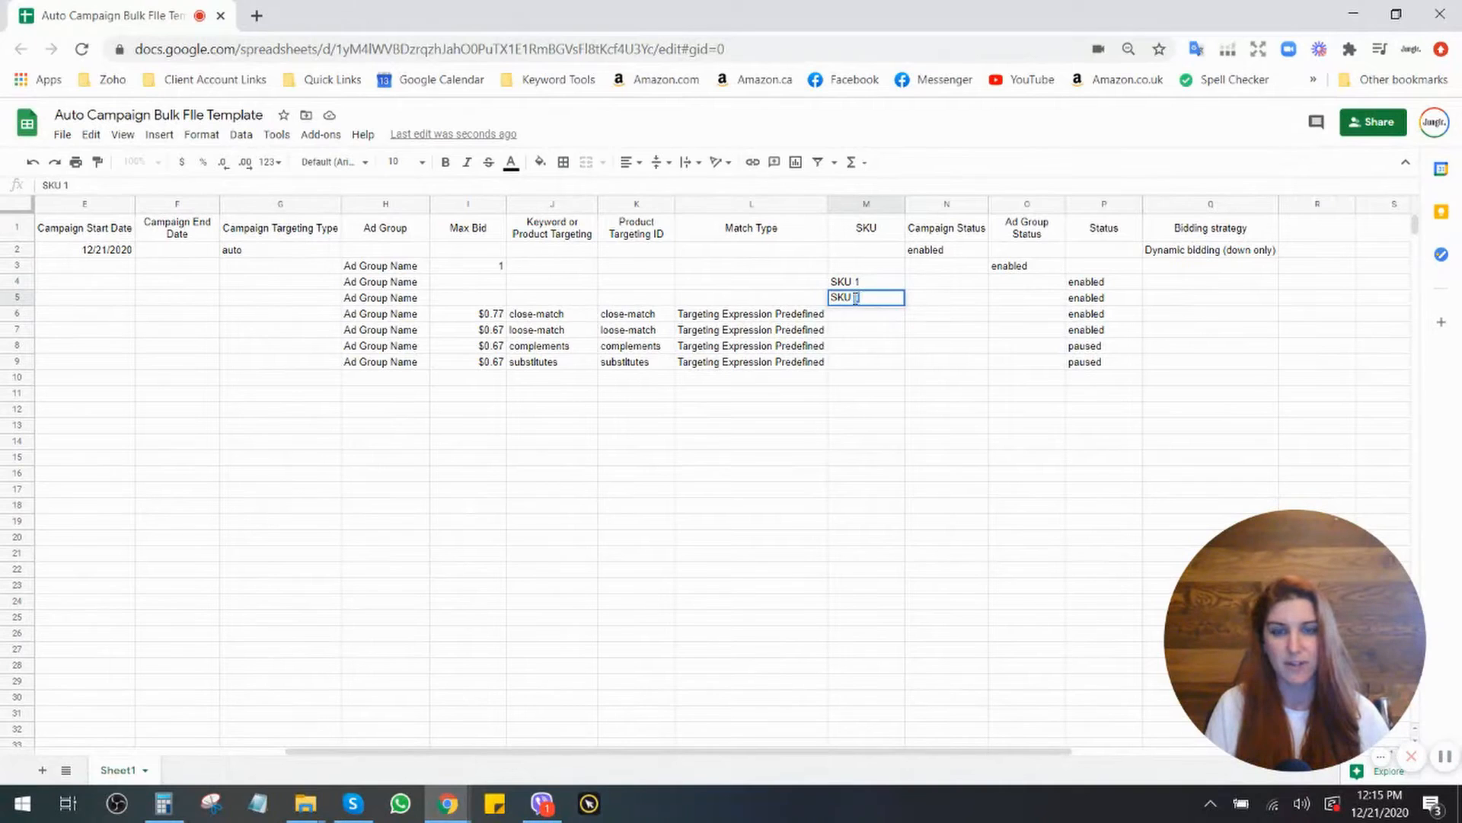
pyautogui.press('BackSpace')
pyautogui.write('2')
pyautogui.click(876, 329)
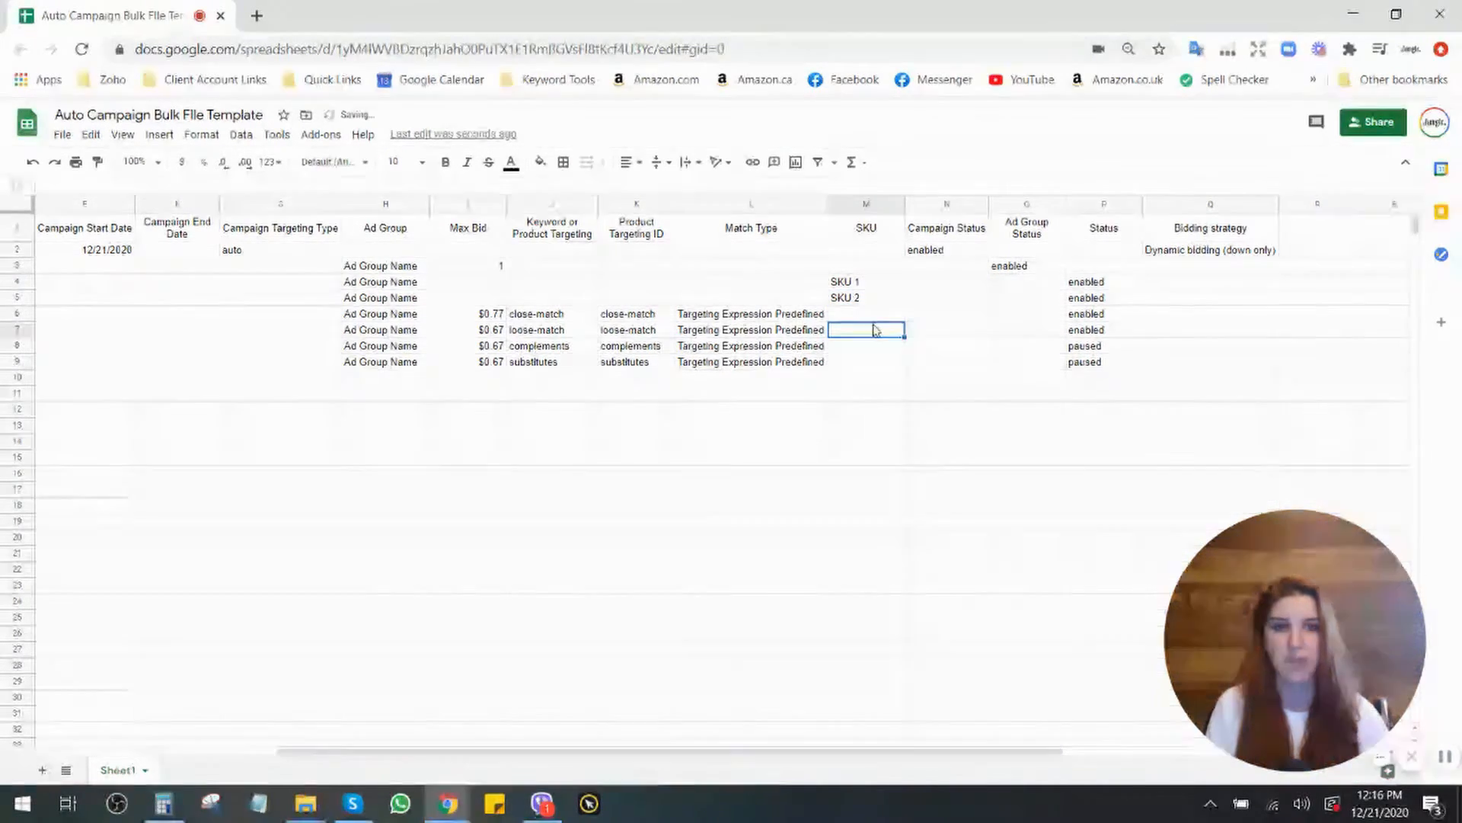
# Review the SKU and Status cells of the two Ad rows.
pyautogui.moveTo(876, 282); pyautogui.dragTo(876, 298)
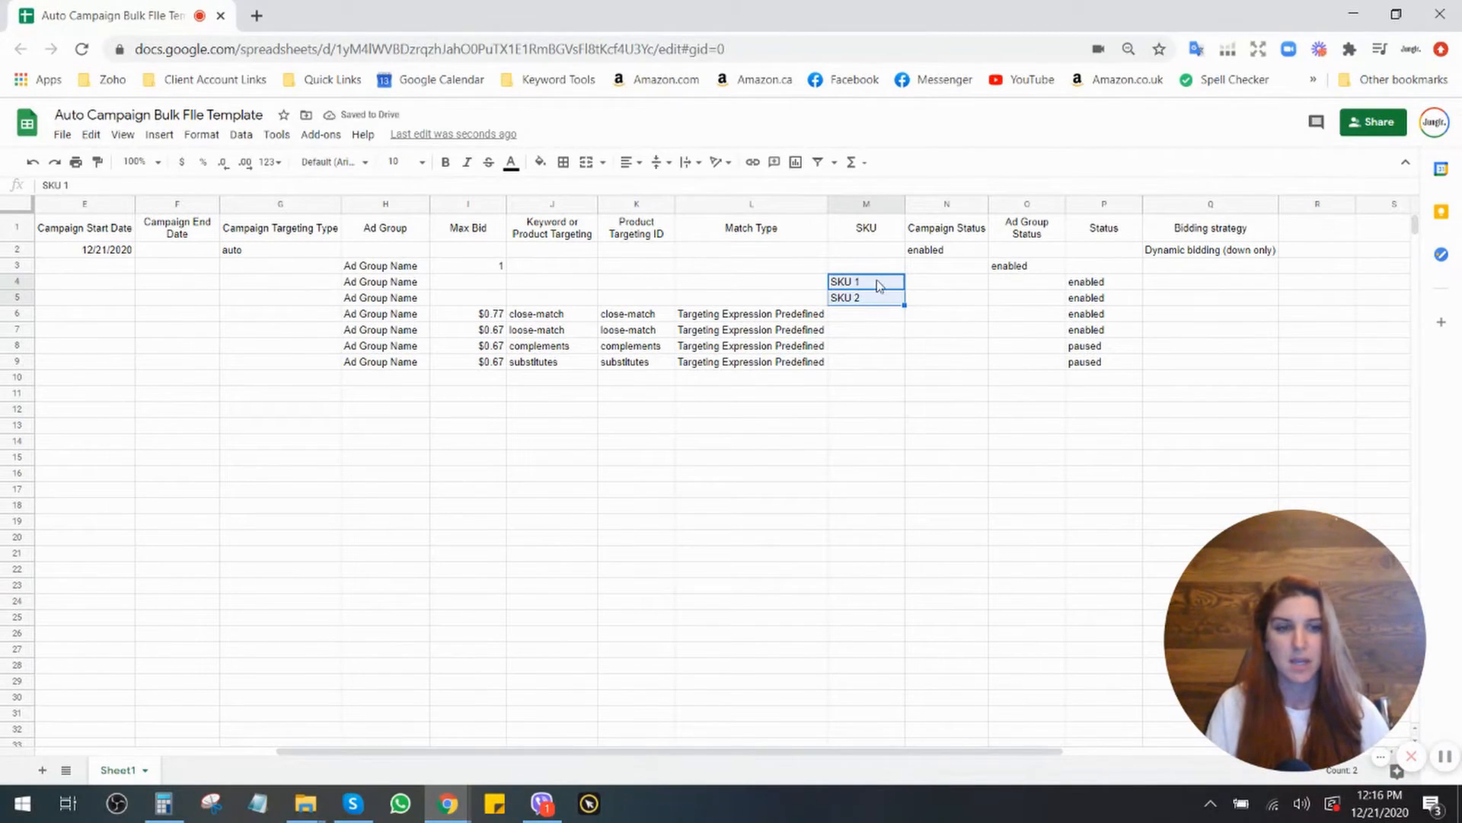
pyautogui.click(879, 287)
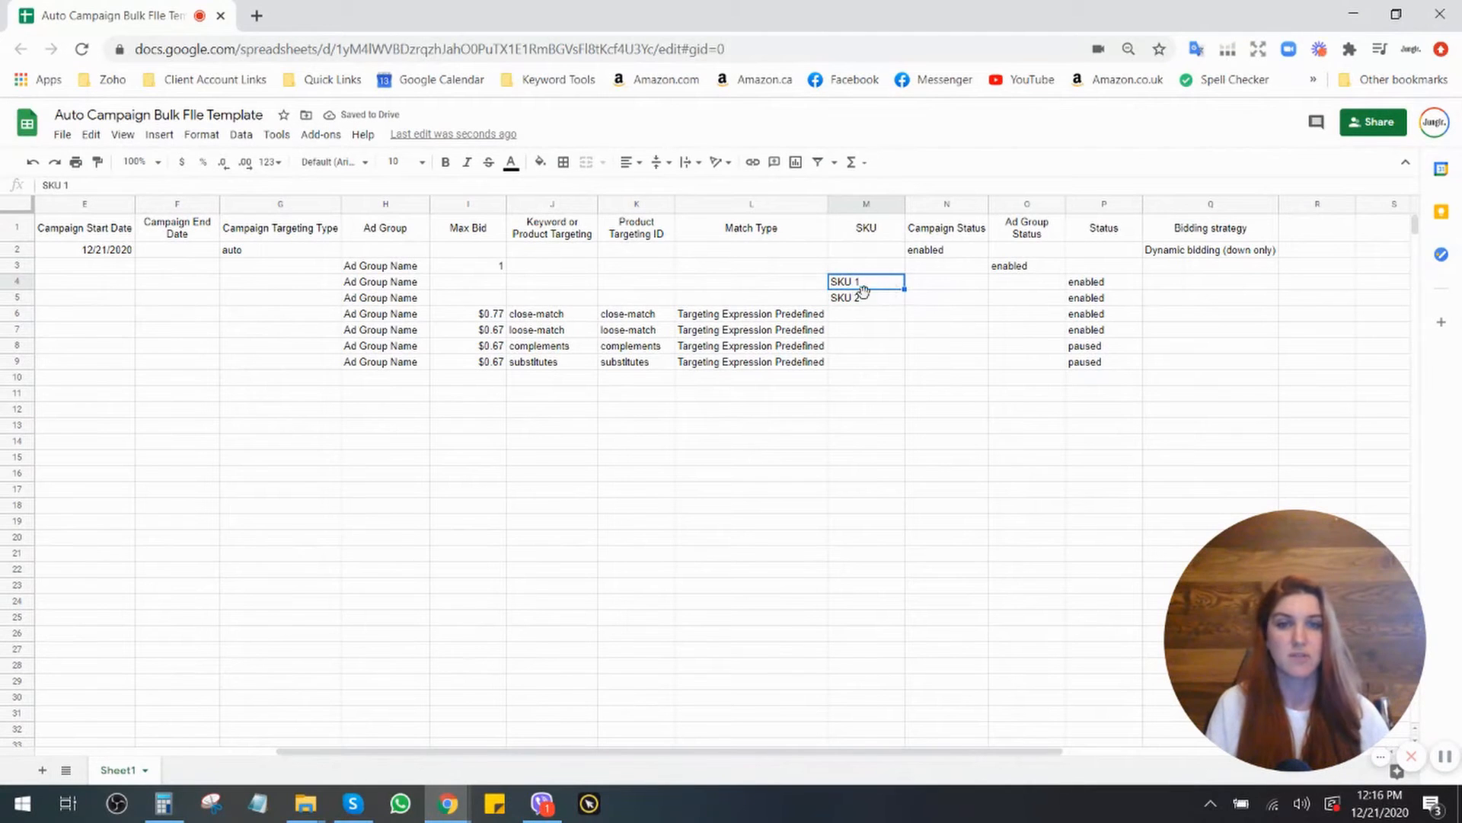
pyautogui.click(875, 303)
pyautogui.click(1089, 281)
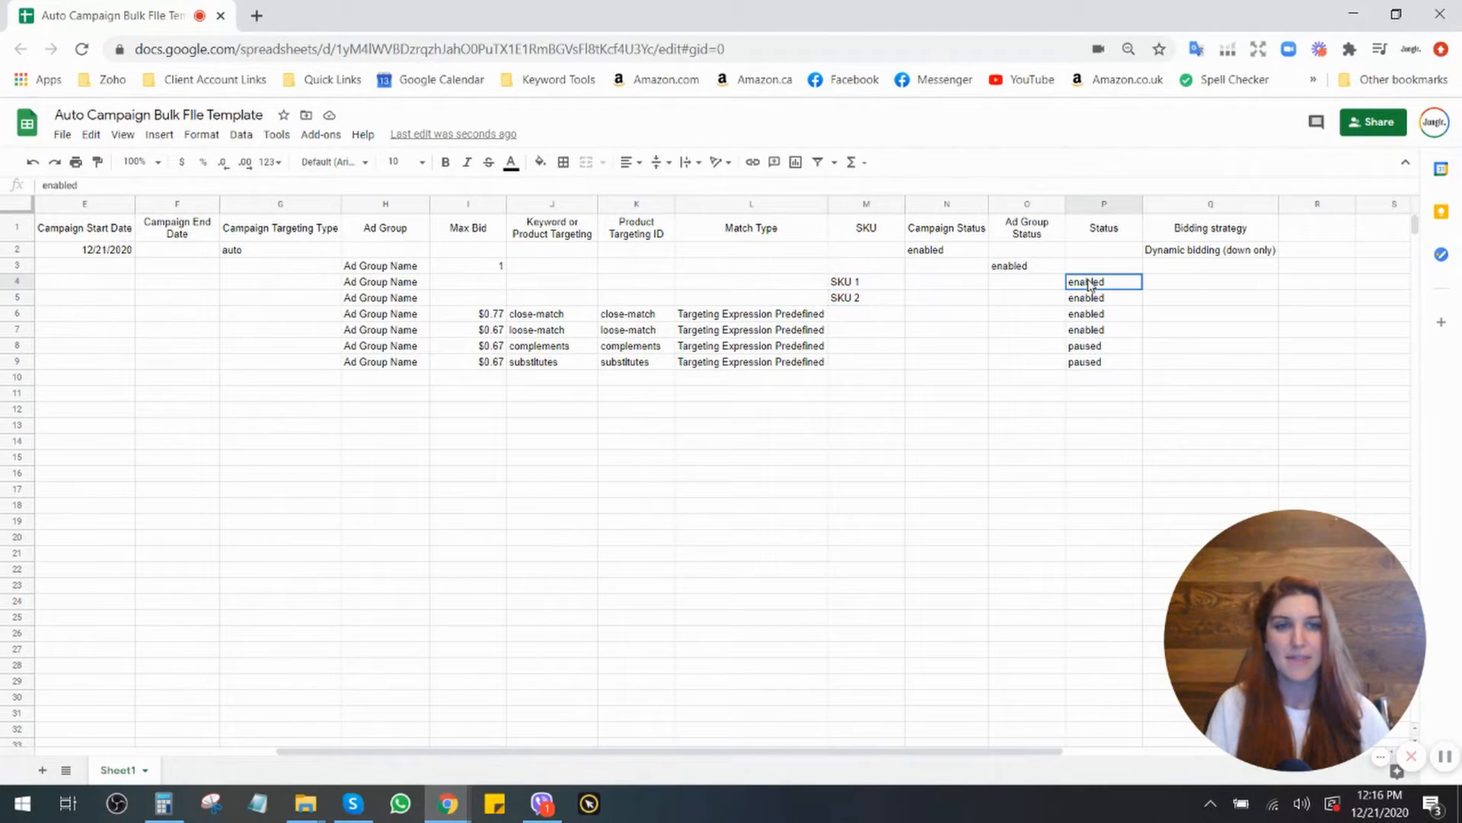
pyautogui.click(1100, 203)
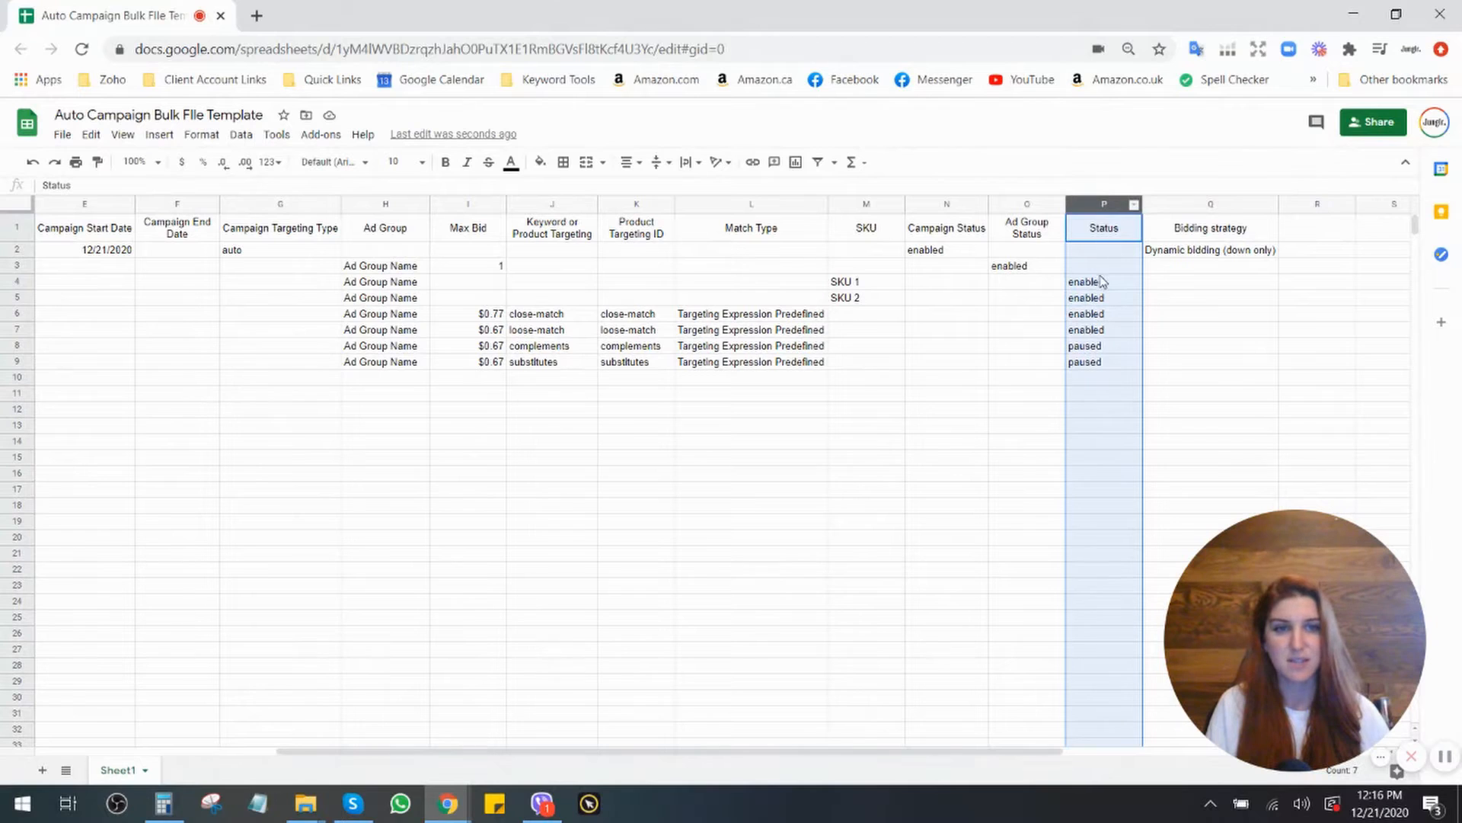
pyautogui.moveTo(1102, 283); pyautogui.dragTo(1106, 295)
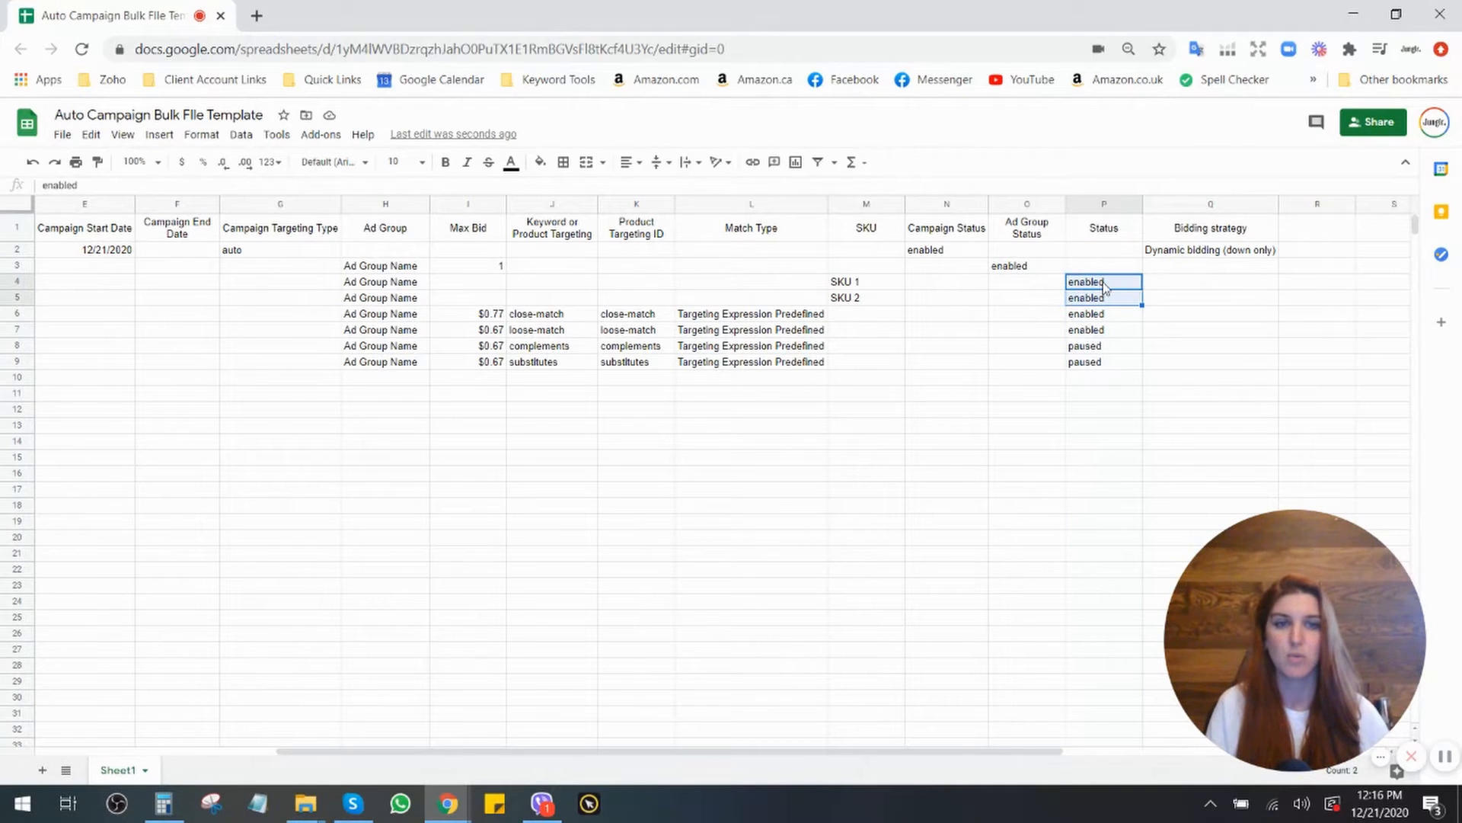
pyautogui.moveTo(845, 287); pyautogui.dragTo(1109, 297)
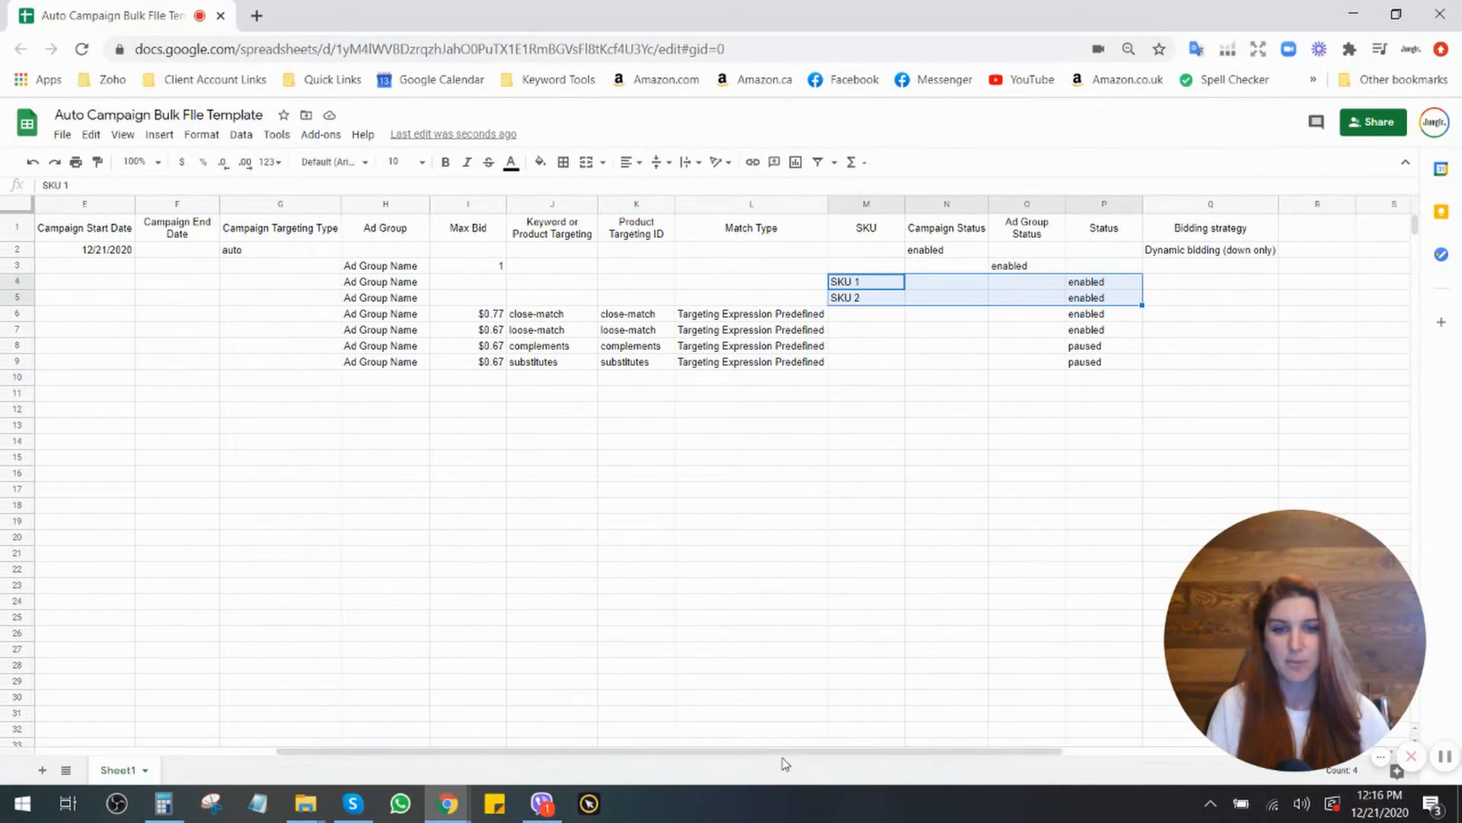
# Review the Campaign row and each of the two Ad rows from the Record Type column onward.
pyautogui.moveTo(755, 752); pyautogui.dragTo(304, 776)
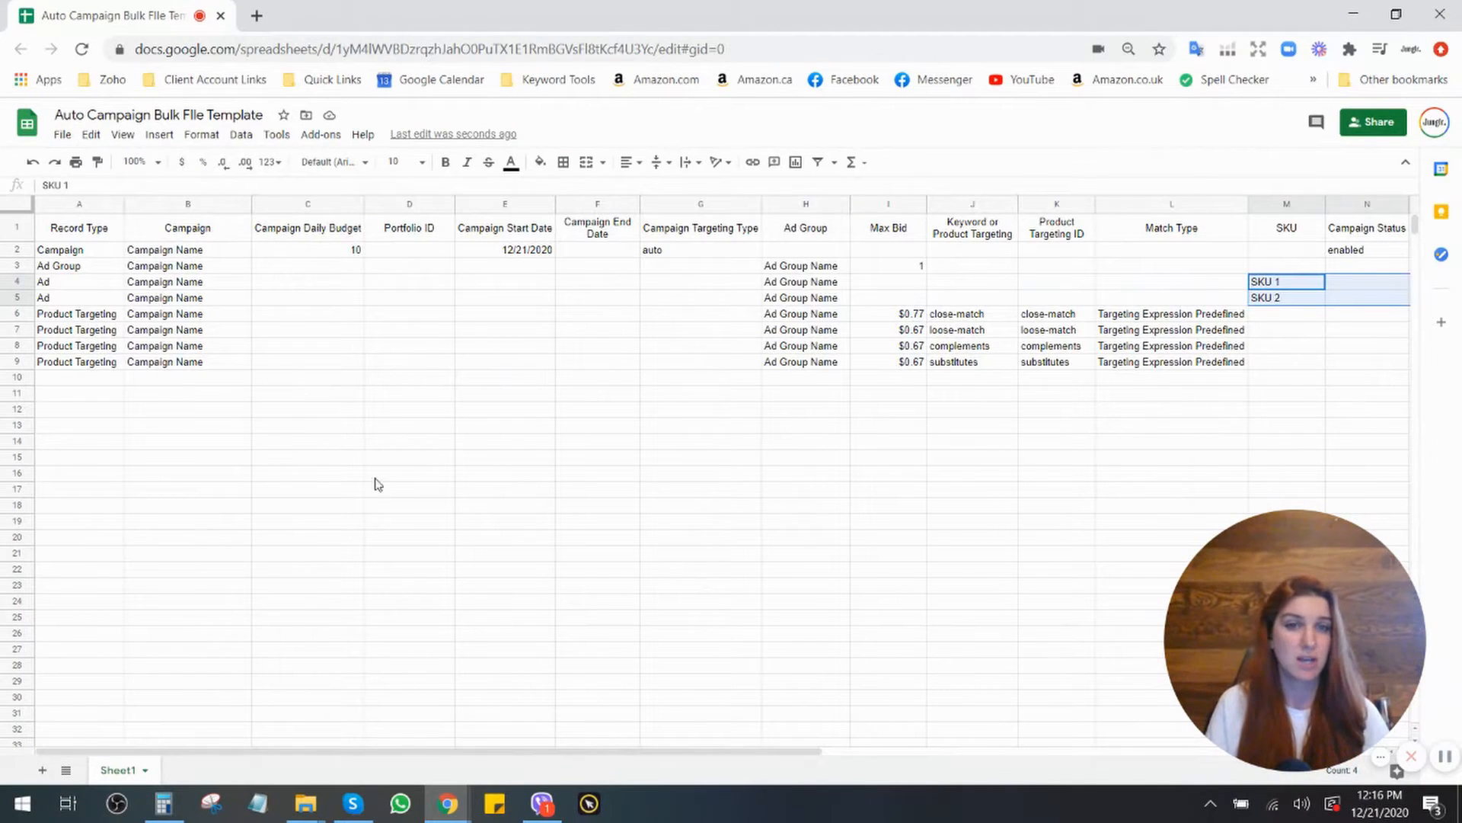
pyautogui.click(27, 251)
pyautogui.click(26, 283)
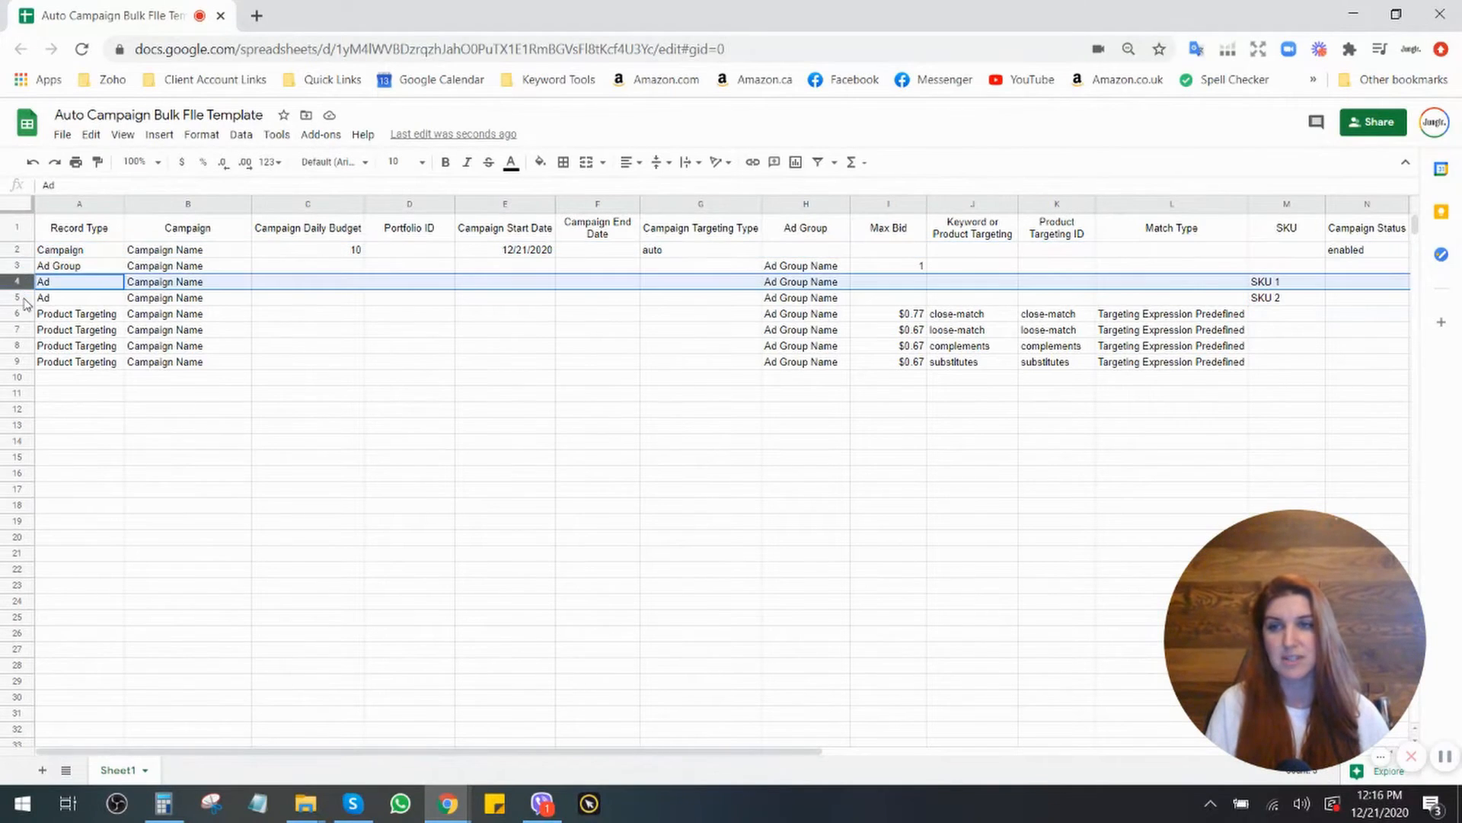
pyautogui.click(24, 299)
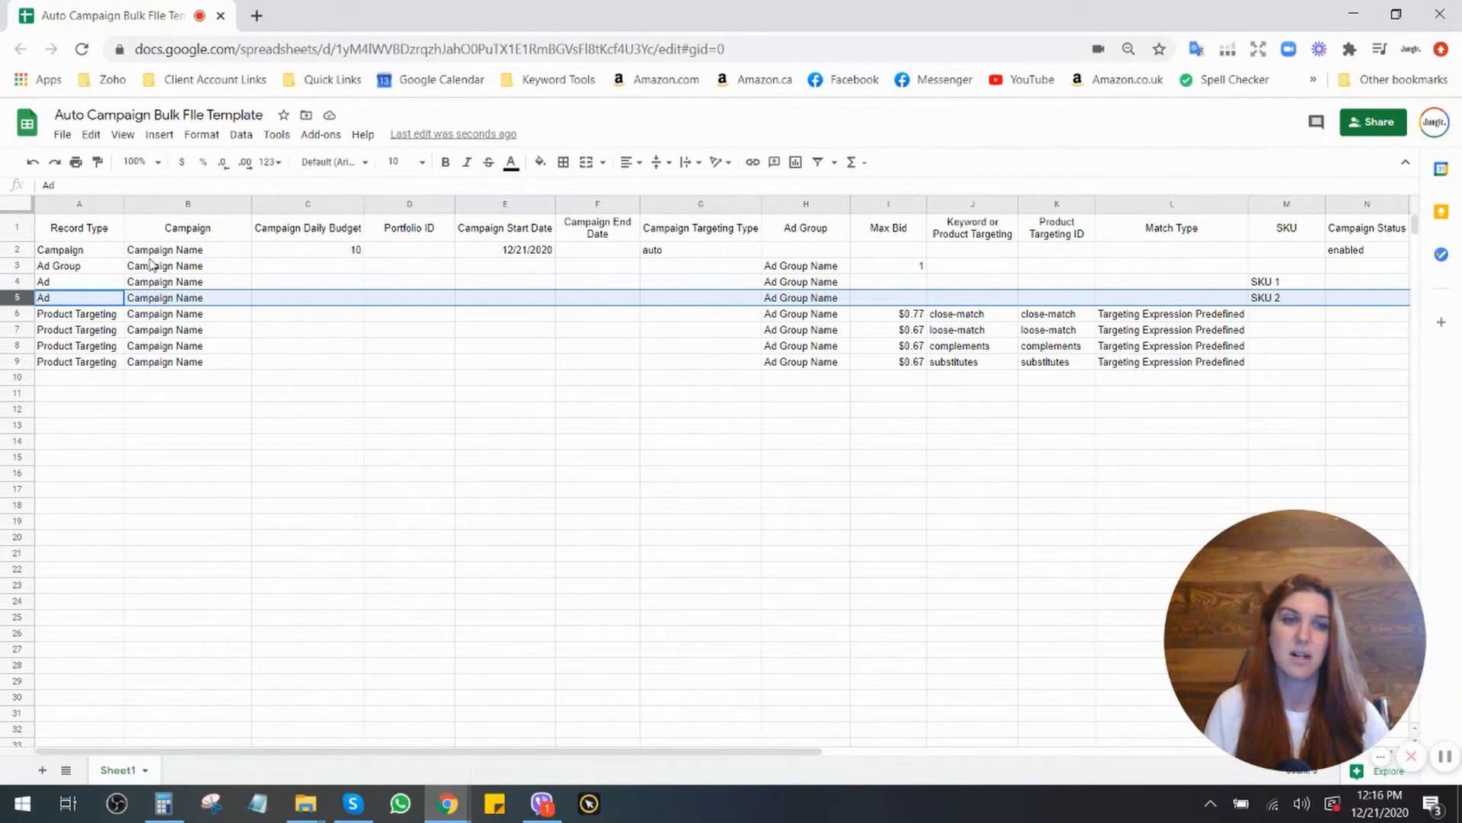
# Examine the block of four Product Targeting rows across their columns.
pyautogui.click(14, 314)
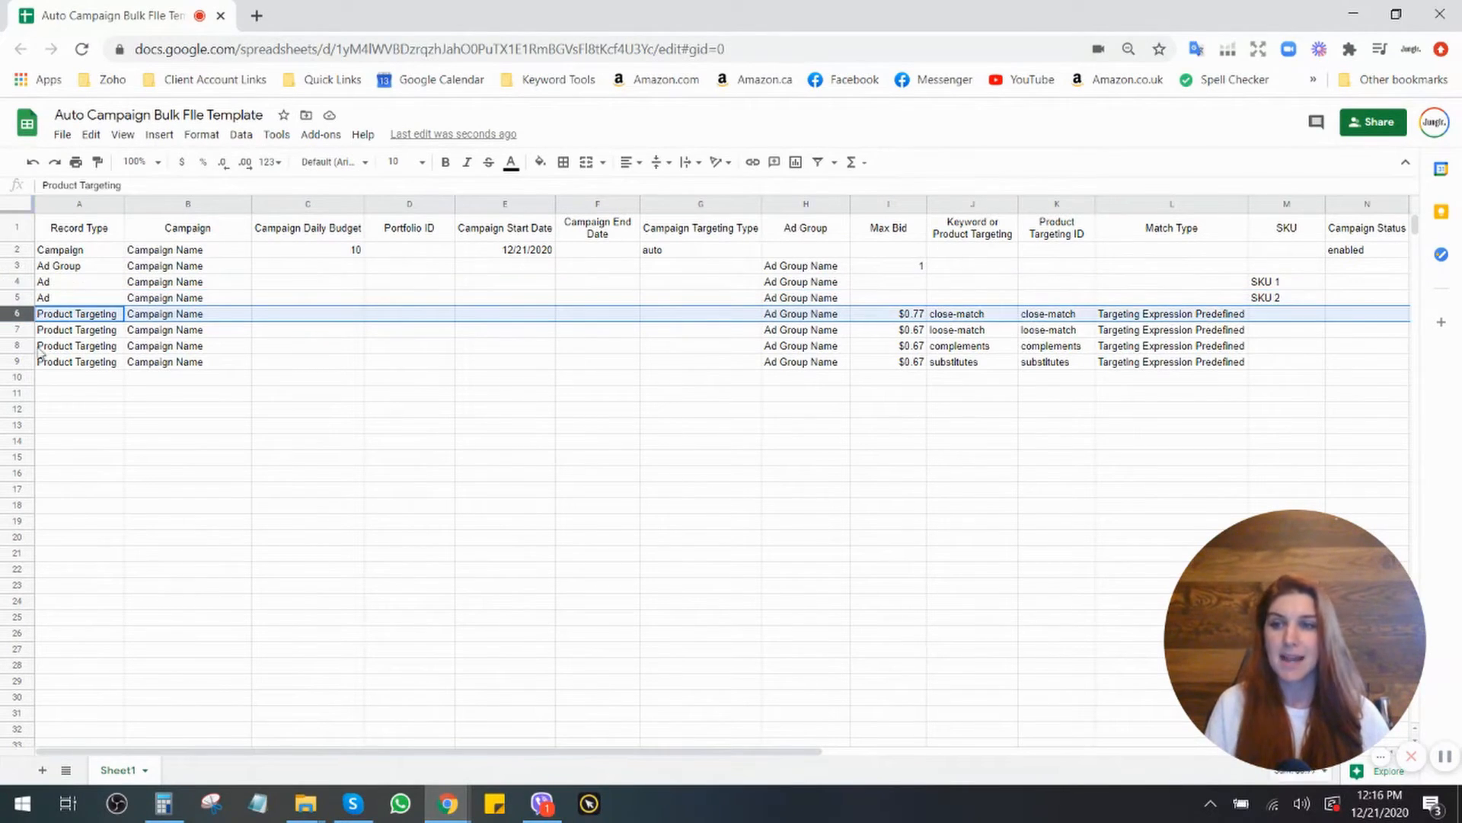
pyautogui.click(19, 362)
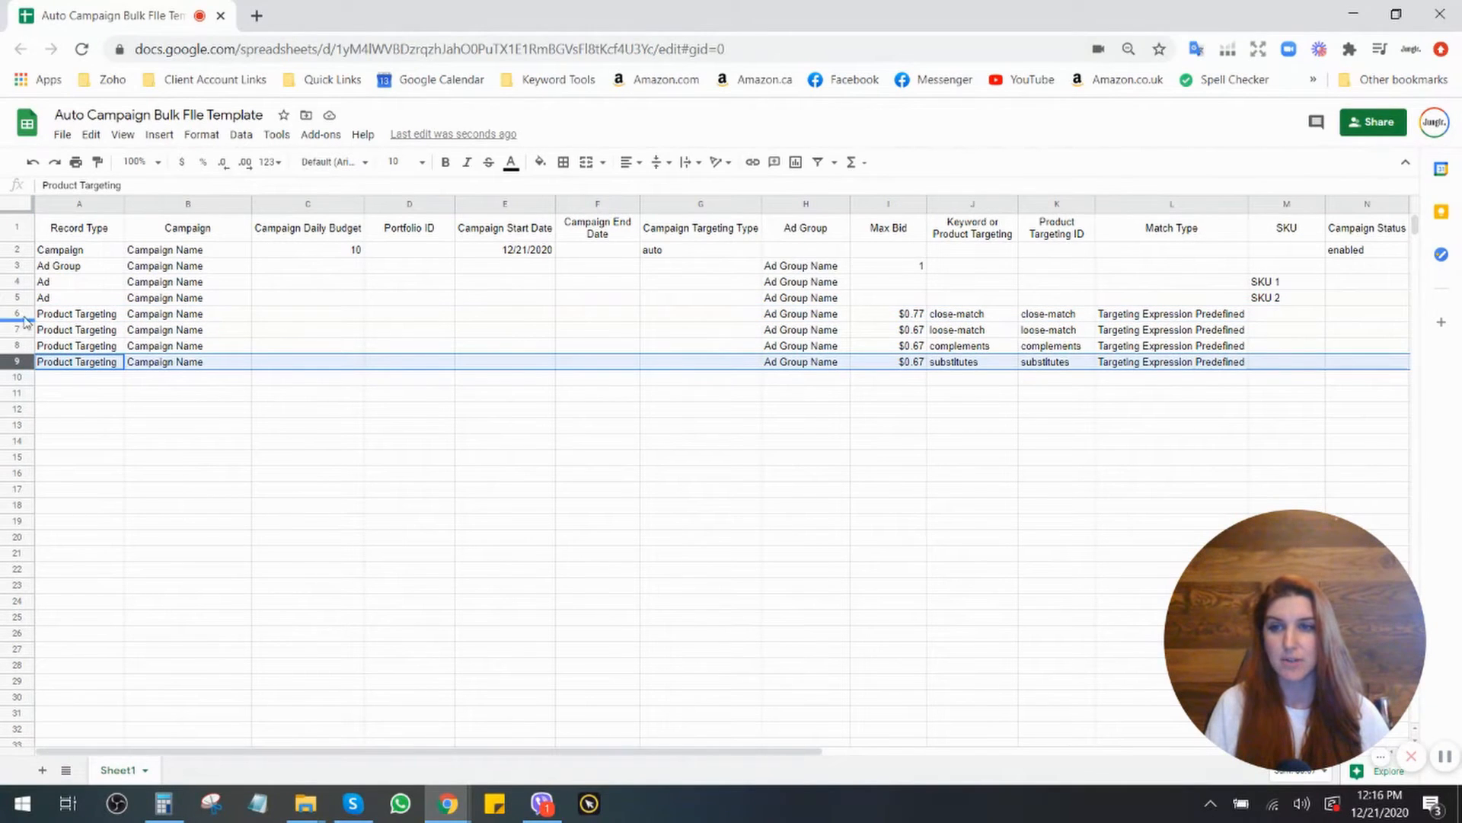
pyautogui.moveTo(83, 318); pyautogui.dragTo(608, 363)
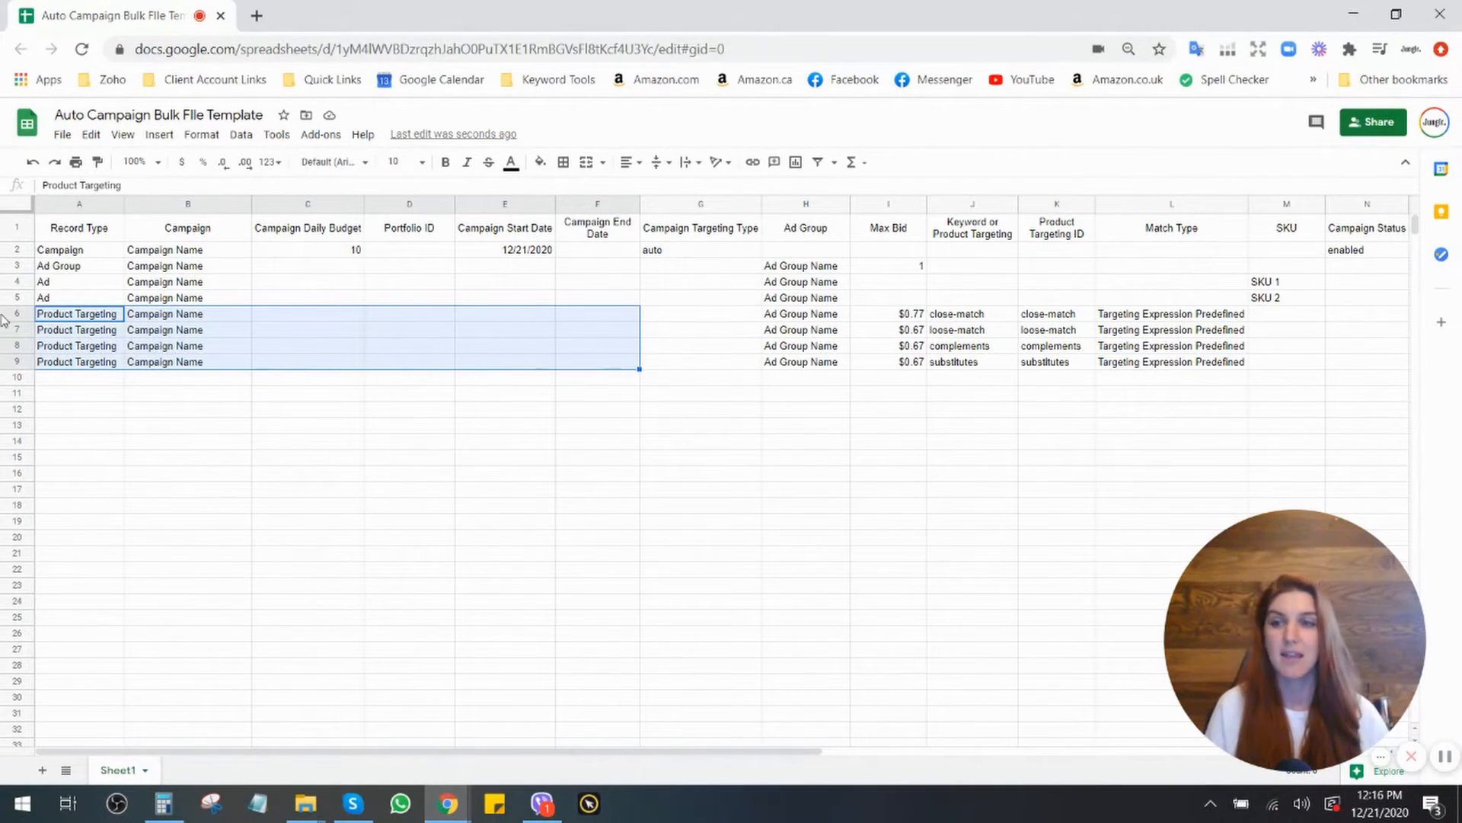
pyautogui.moveTo(76, 316); pyautogui.dragTo(1319, 372)
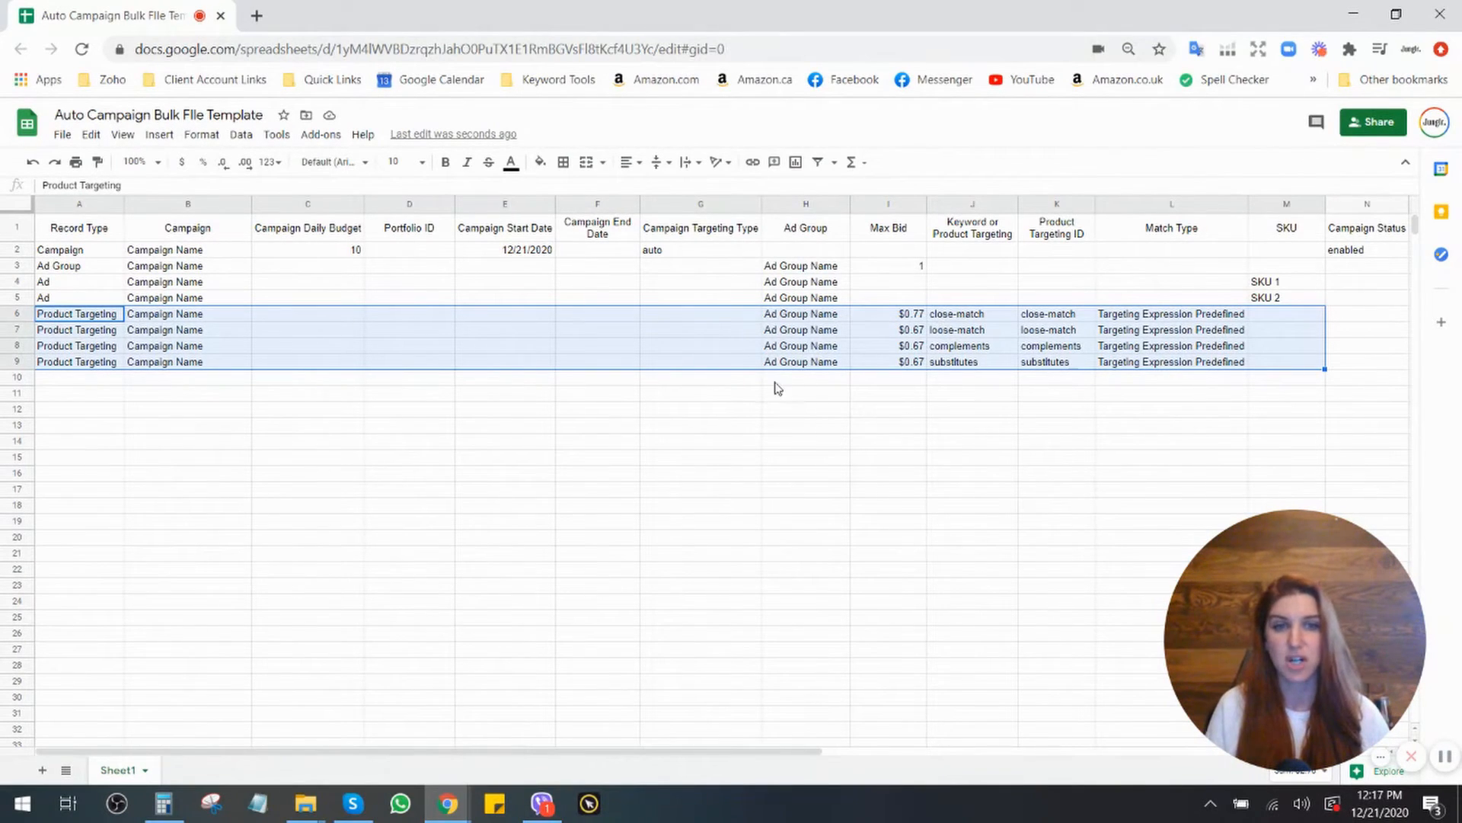
pyautogui.click(16, 315)
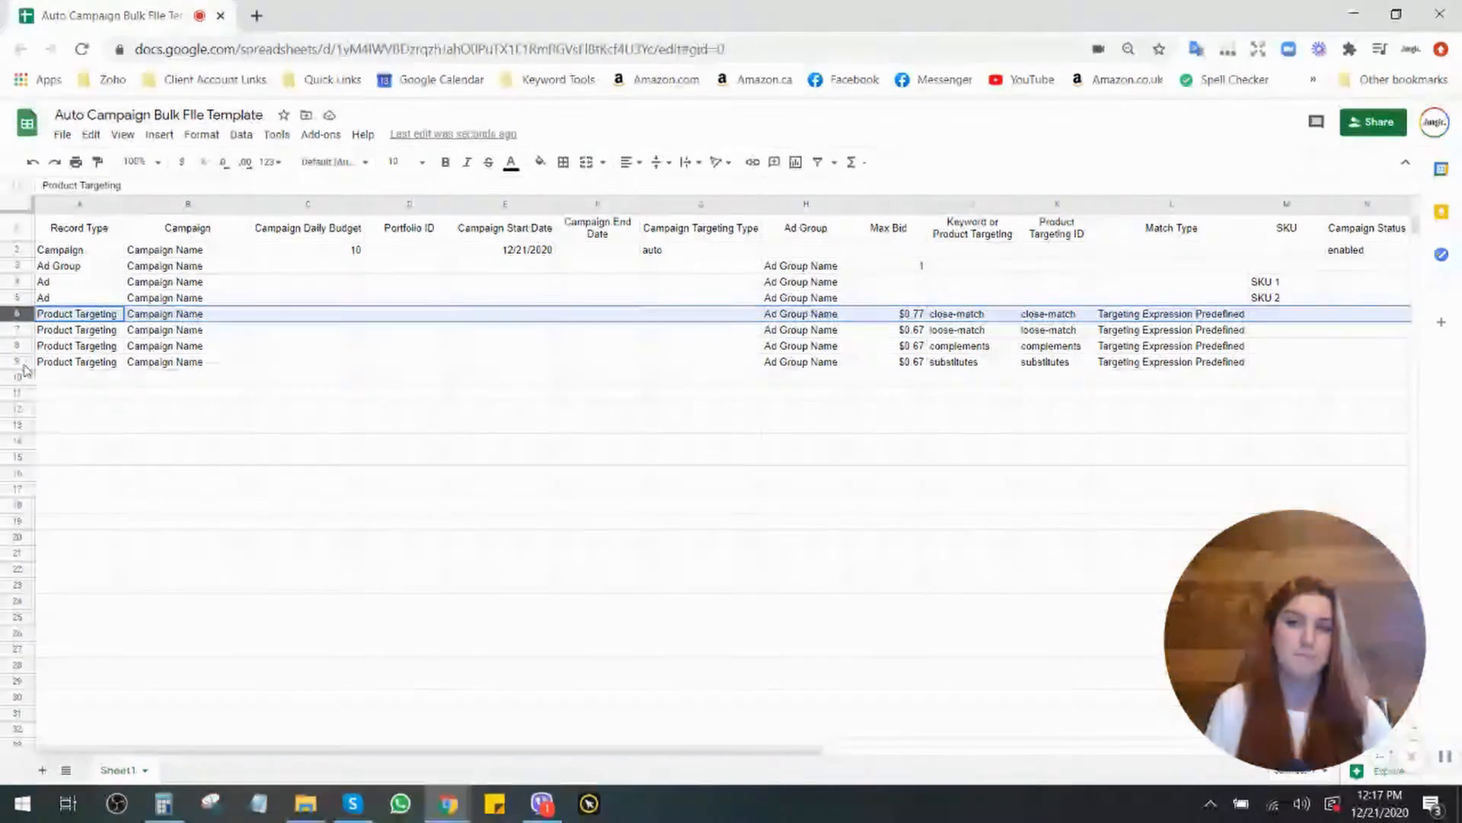
pyautogui.keyDown('shift'); pyautogui.click(19, 362); pyautogui.keyUp('shift')
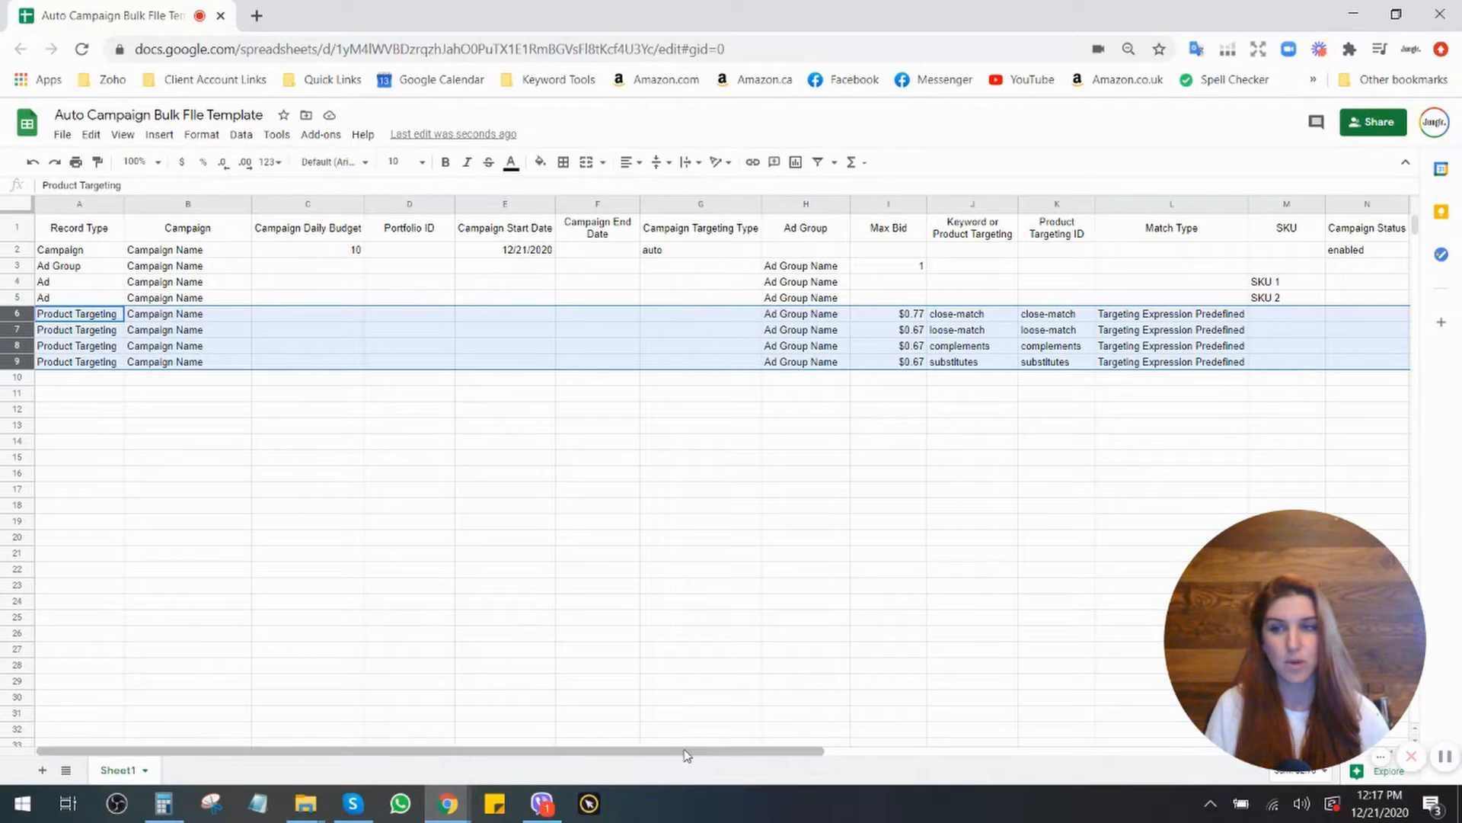
# Review the record type, campaign name and ad group name cells of the Product Targeting rows.
pyautogui.click(63, 203)
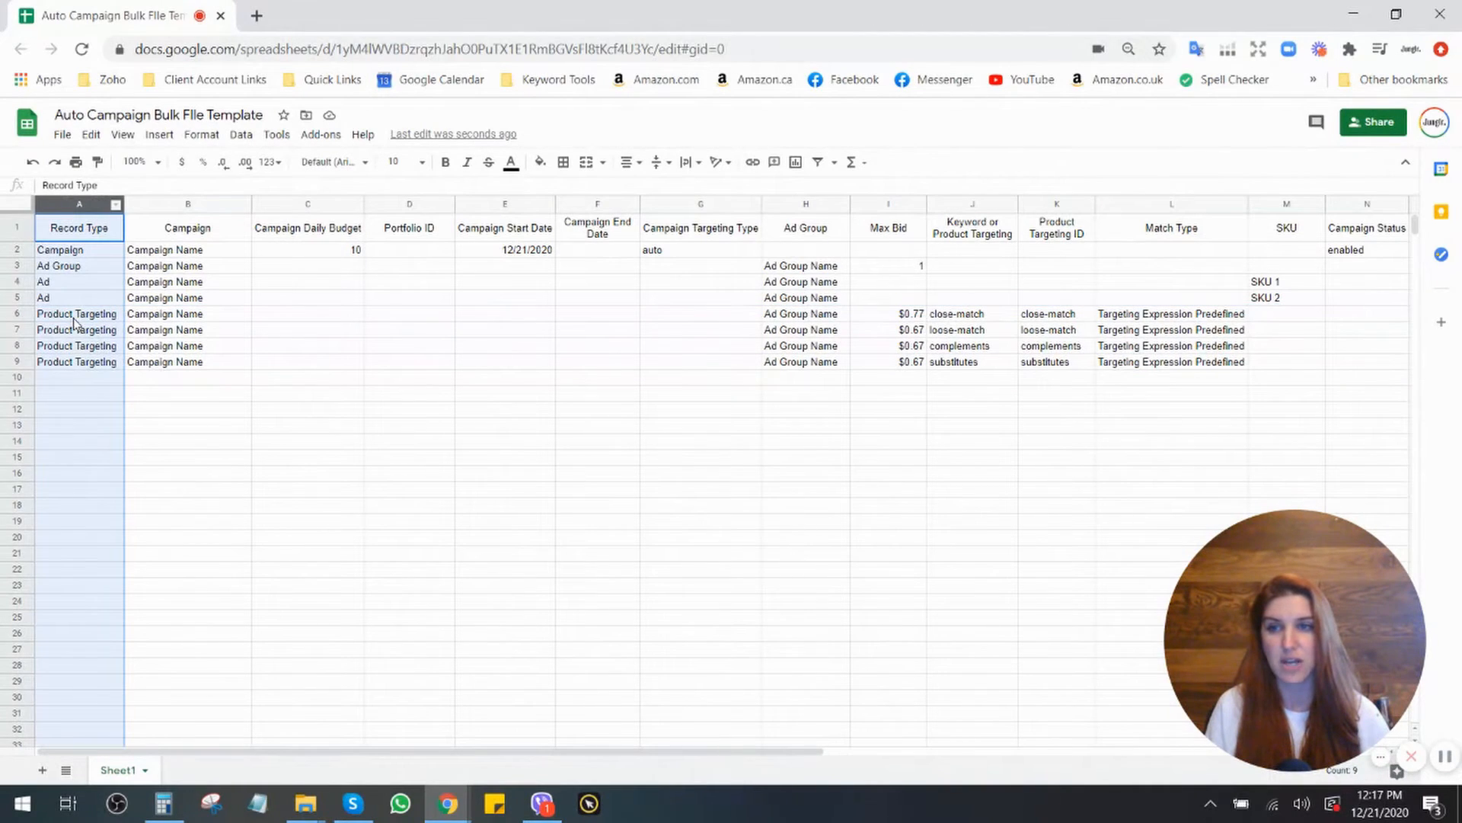
pyautogui.moveTo(74, 316); pyautogui.dragTo(82, 373)
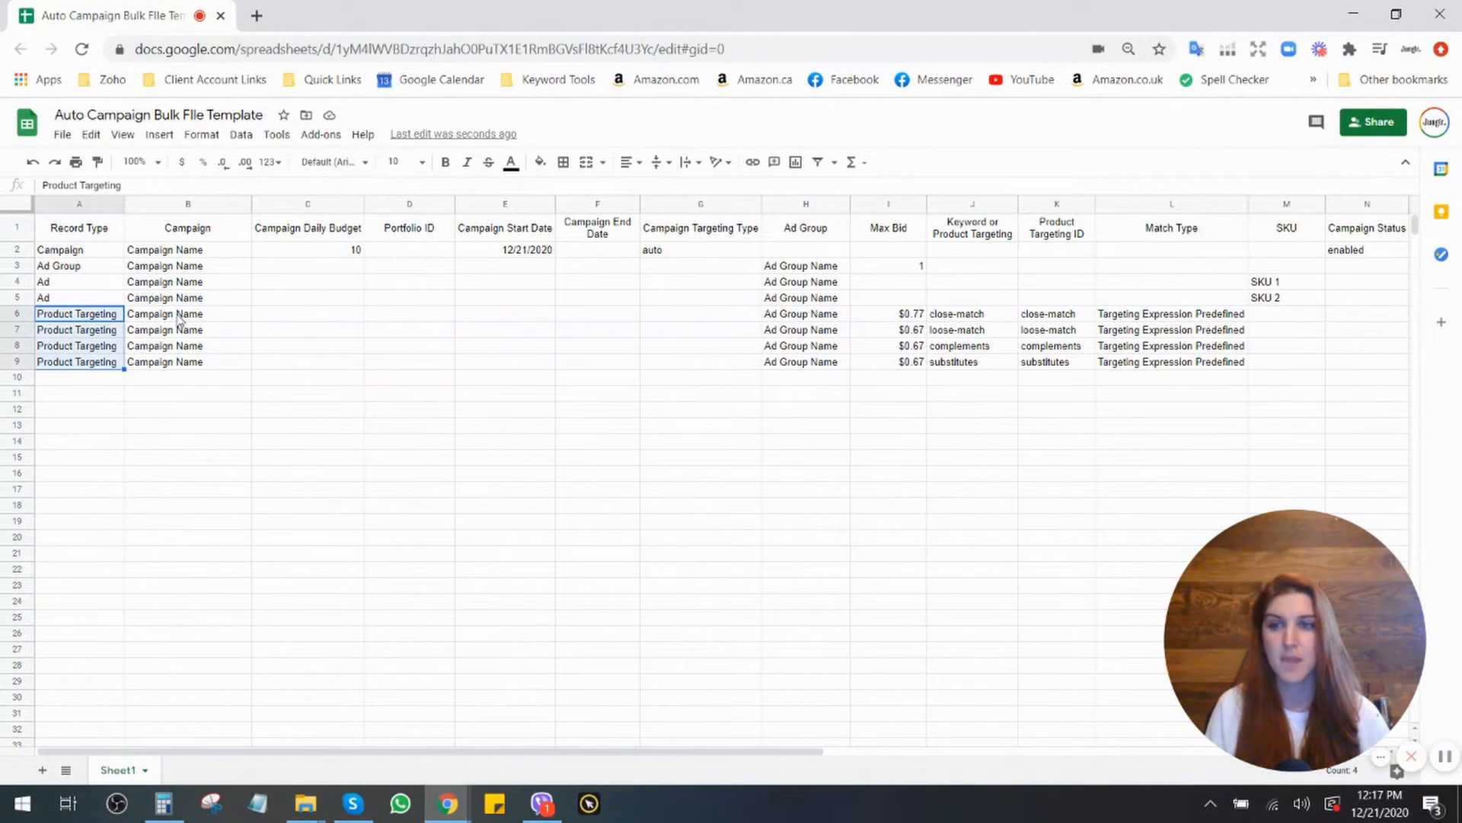
pyautogui.moveTo(149, 319); pyautogui.dragTo(150, 364)
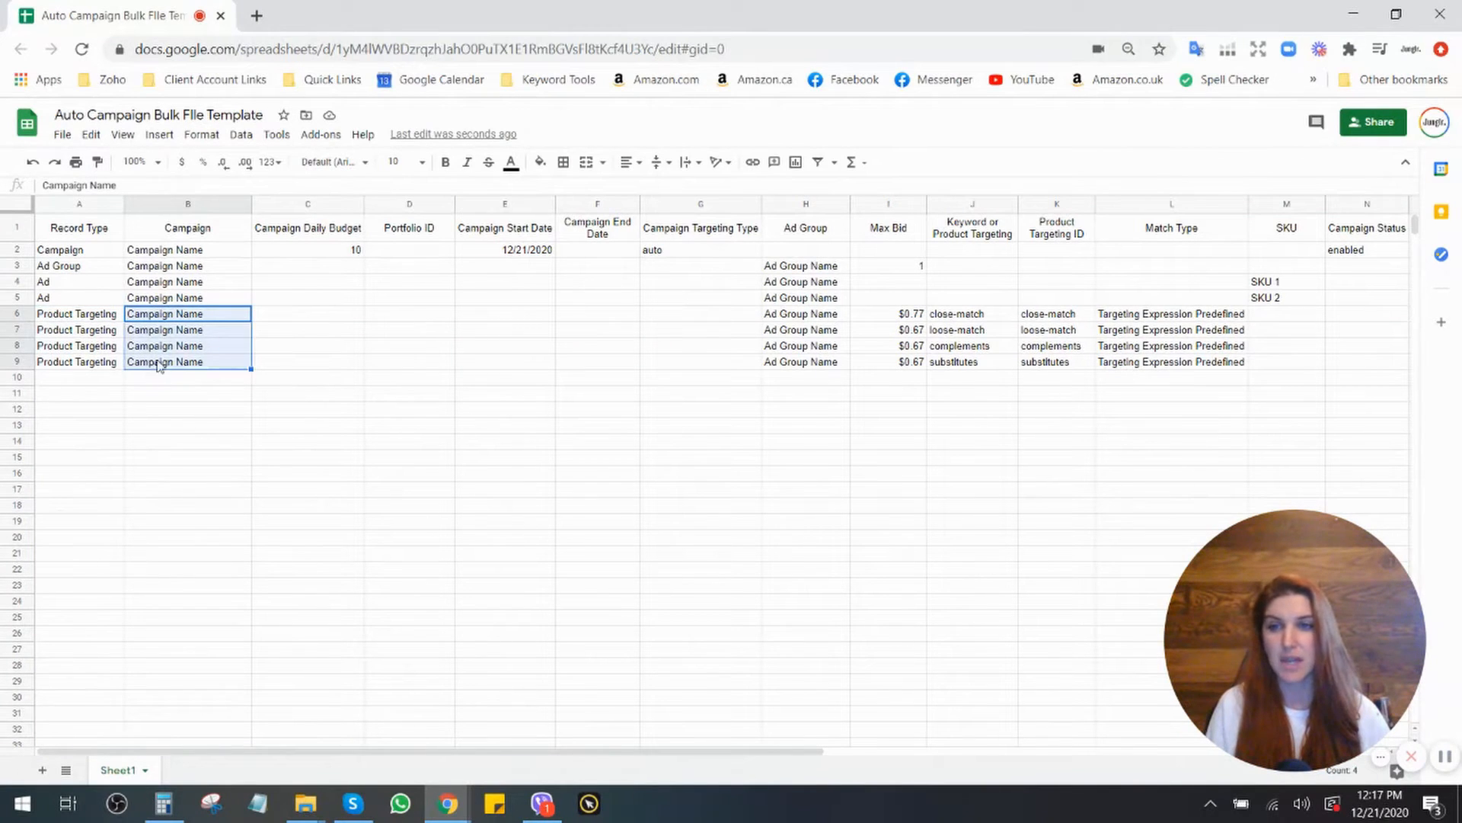
pyautogui.moveTo(808, 332); pyautogui.dragTo(809, 362)
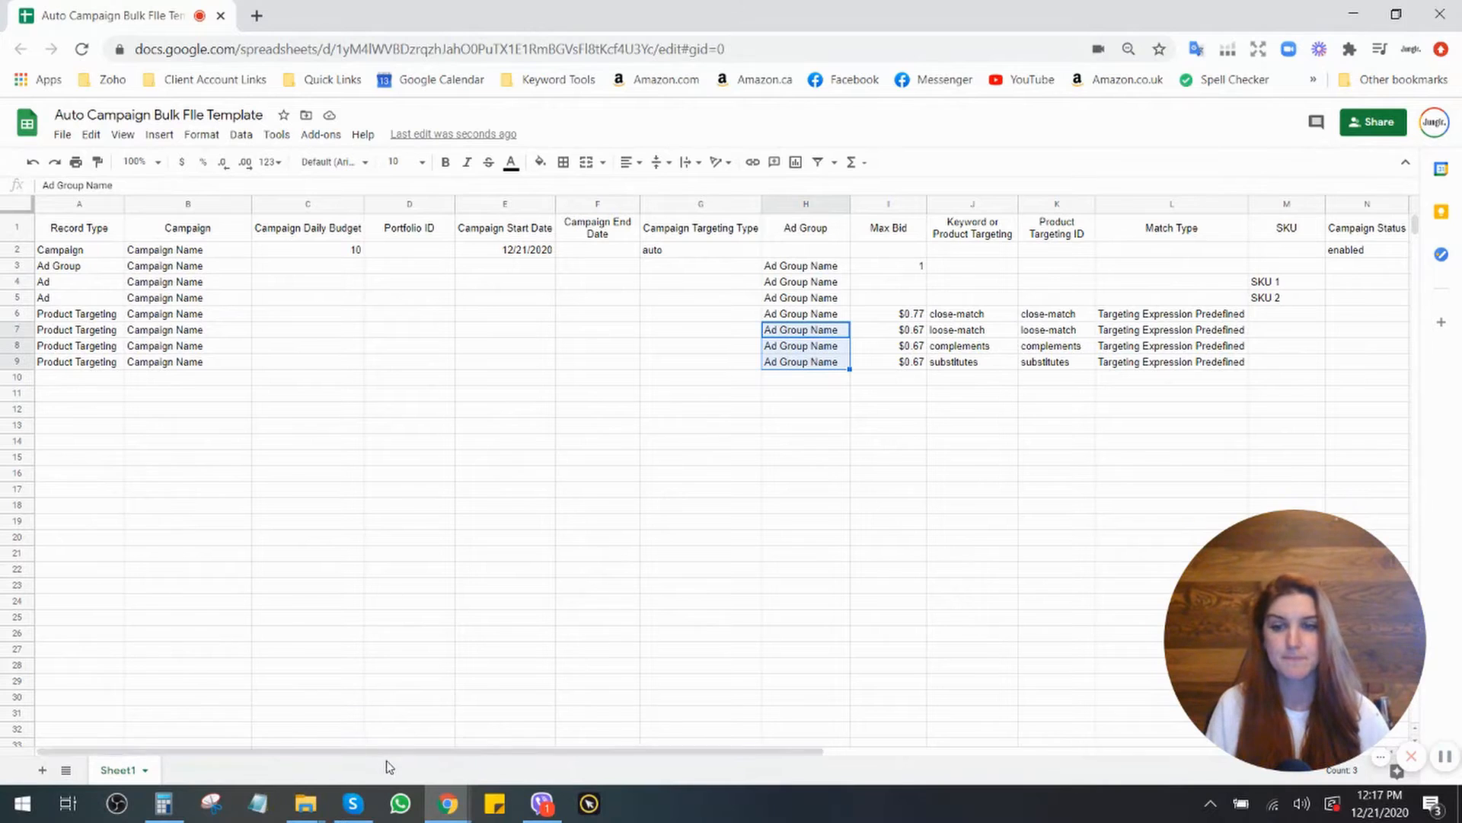
# Compare the Keyword or Product Targeting and Product Targeting ID entries in the four Product Targeting rows.
pyautogui.moveTo(385, 752); pyautogui.dragTo(541, 757)
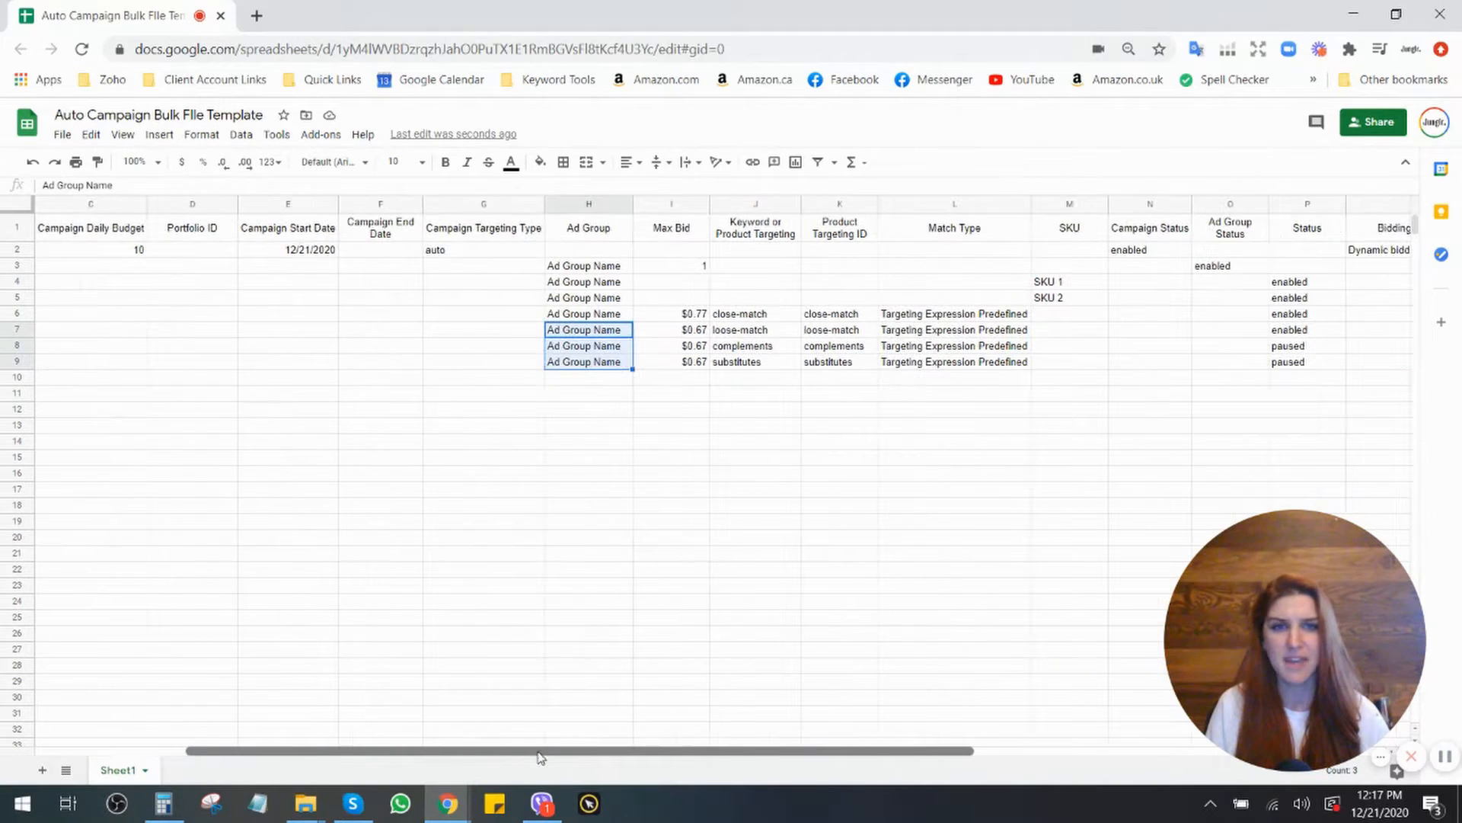
pyautogui.click(758, 204)
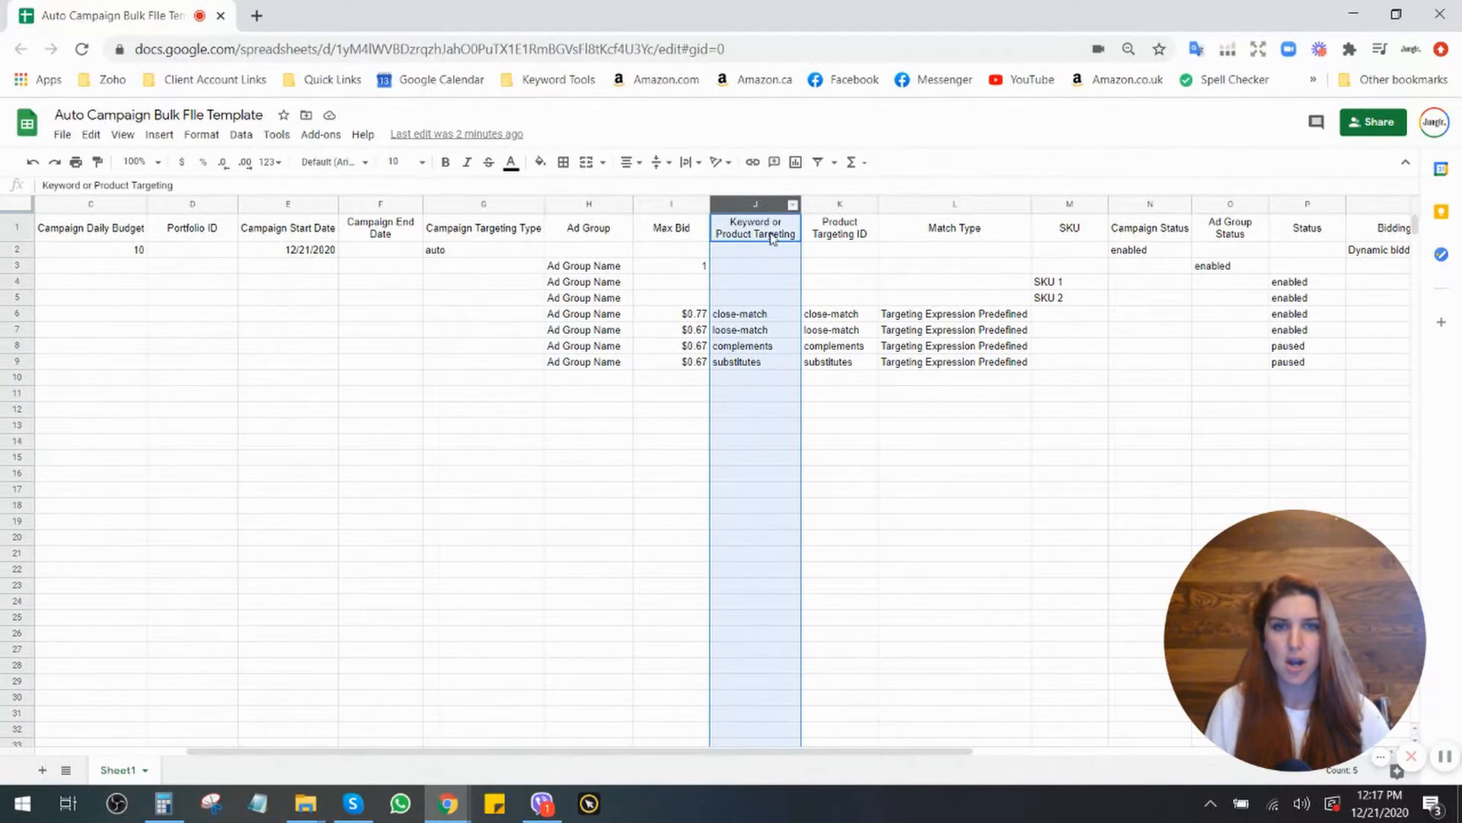
pyautogui.moveTo(756, 316); pyautogui.dragTo(844, 362)
pyautogui.click(756, 317)
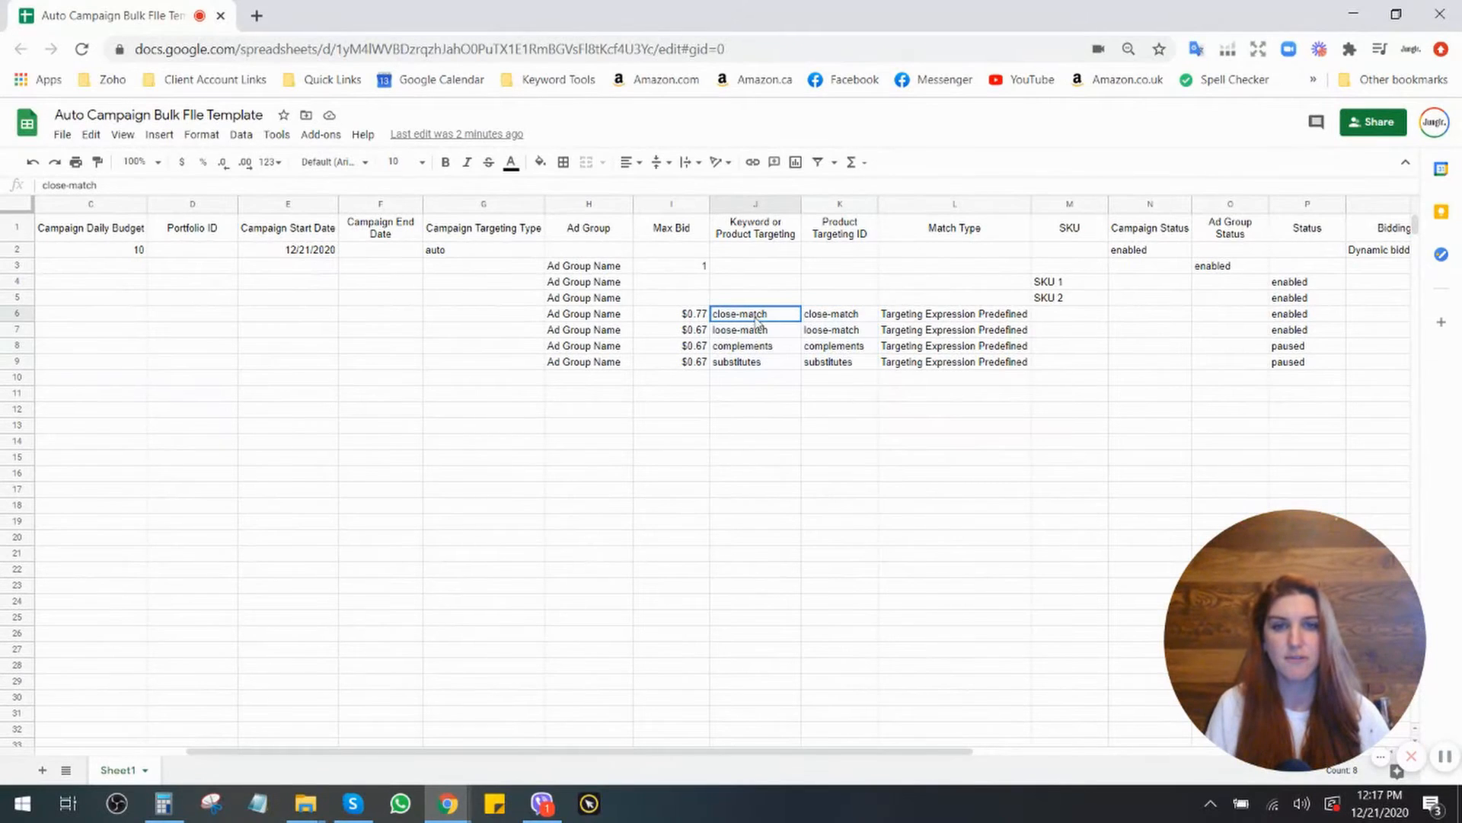
pyautogui.moveTo(758, 320); pyautogui.dragTo(856, 365)
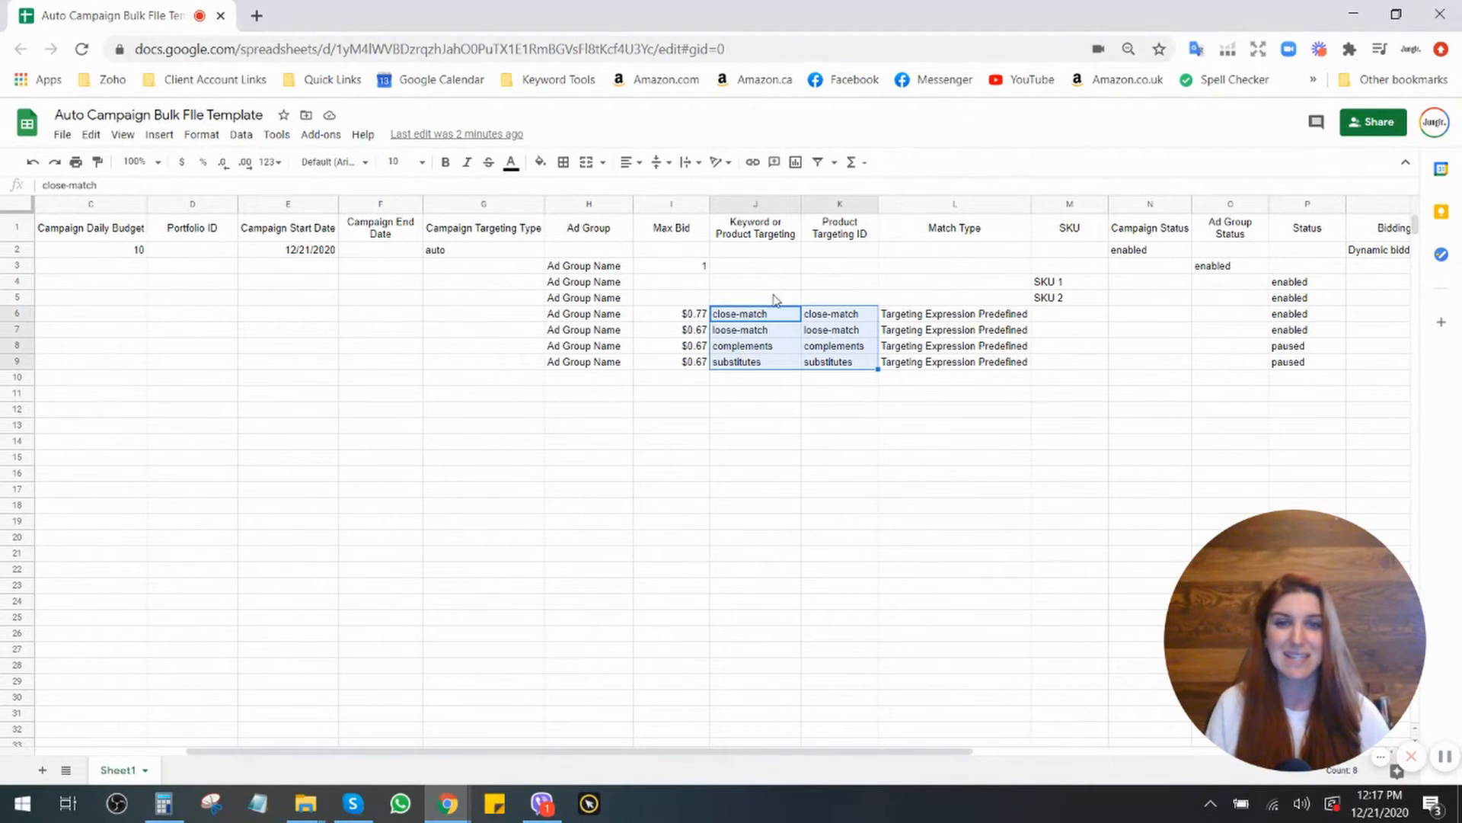
# Examine the keyword targeting, Product Targeting ID and Match Type cells of the four Product Targeting rows.
pyautogui.moveTo(753, 344); pyautogui.dragTo(838, 357)
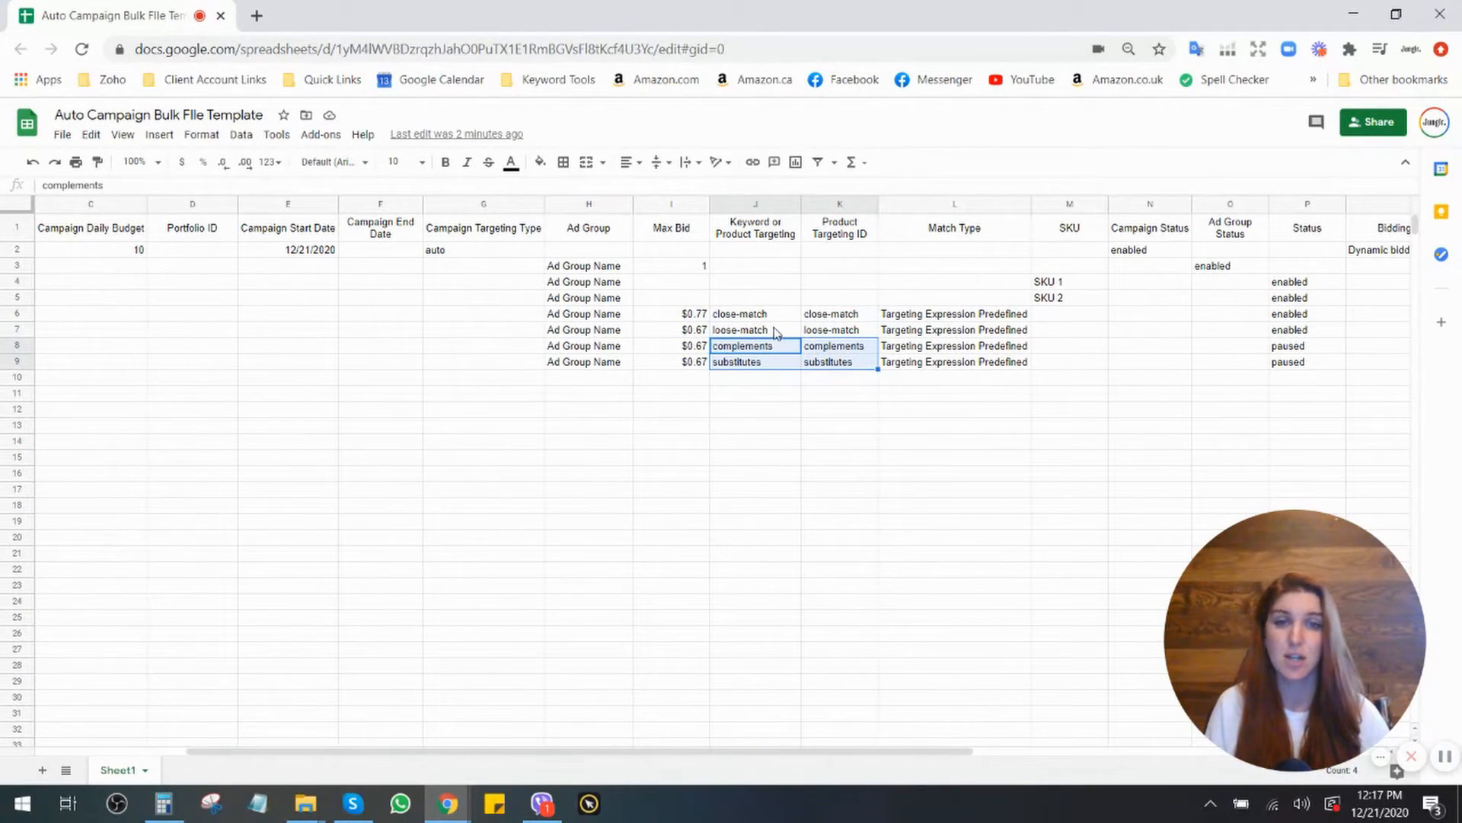
pyautogui.moveTo(747, 315); pyautogui.dragTo(858, 364)
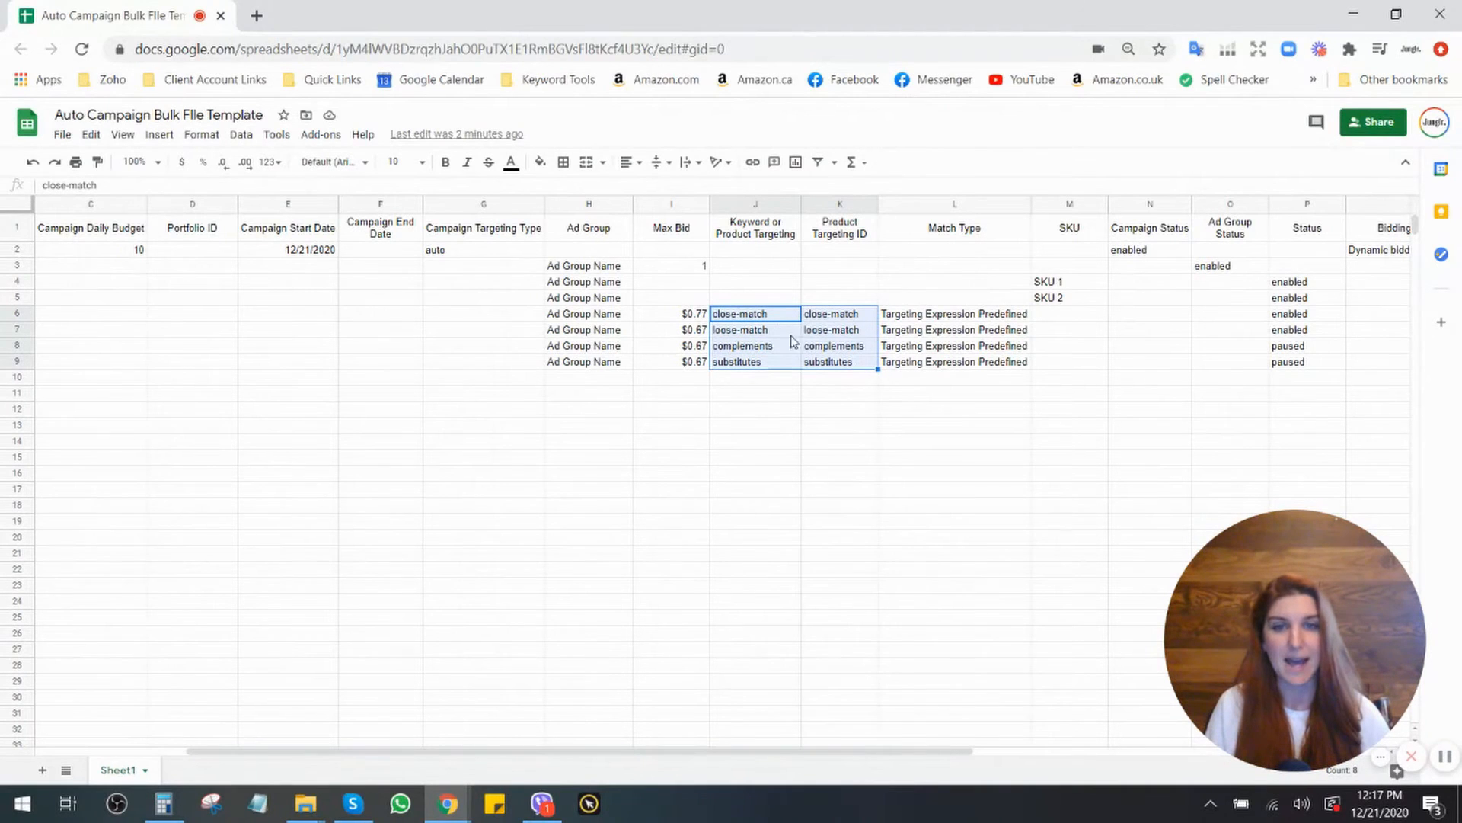
pyautogui.moveTo(739, 318); pyautogui.dragTo(865, 365)
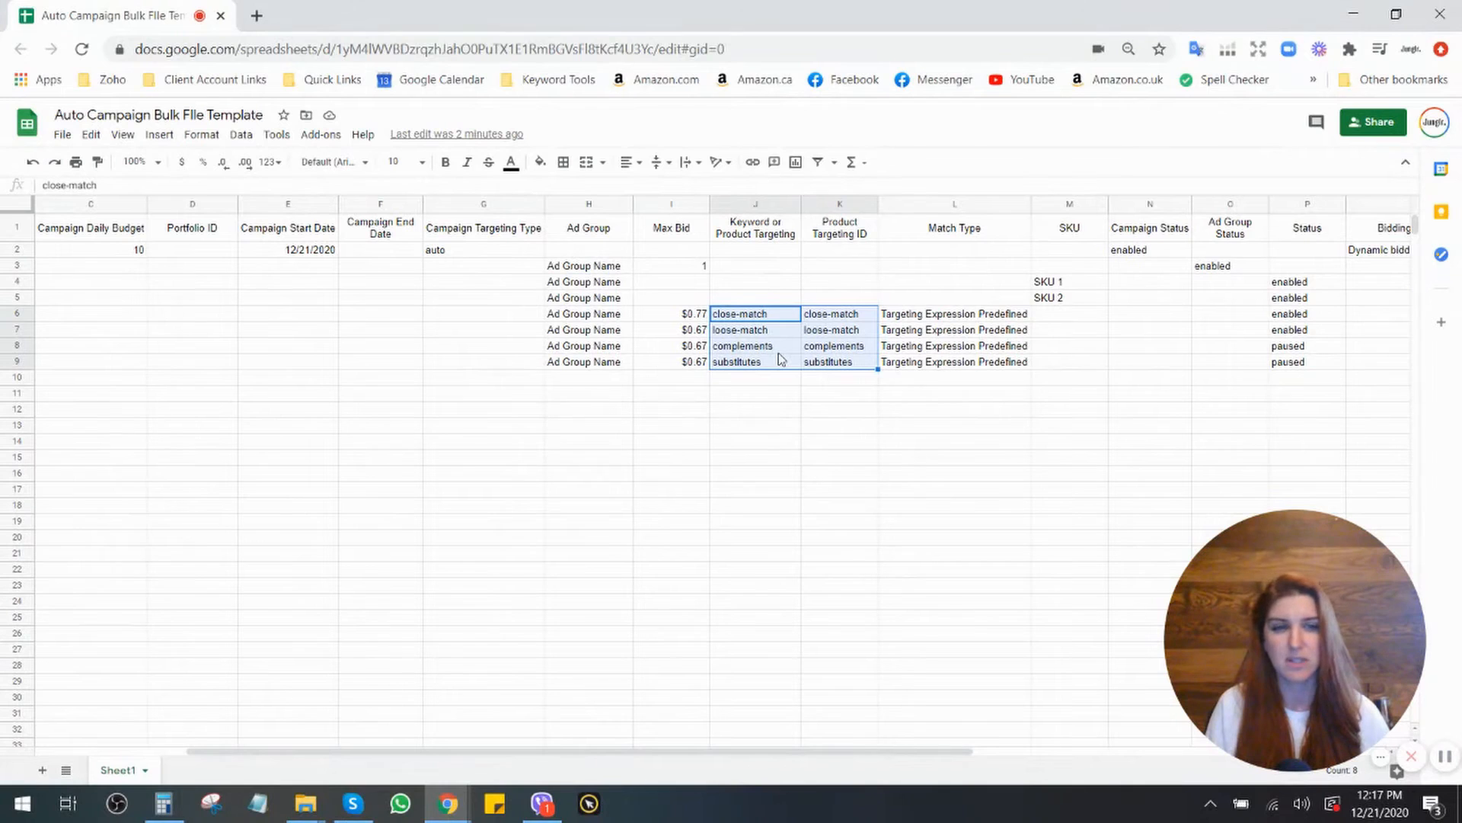
pyautogui.moveTo(749, 320); pyautogui.dragTo(848, 365)
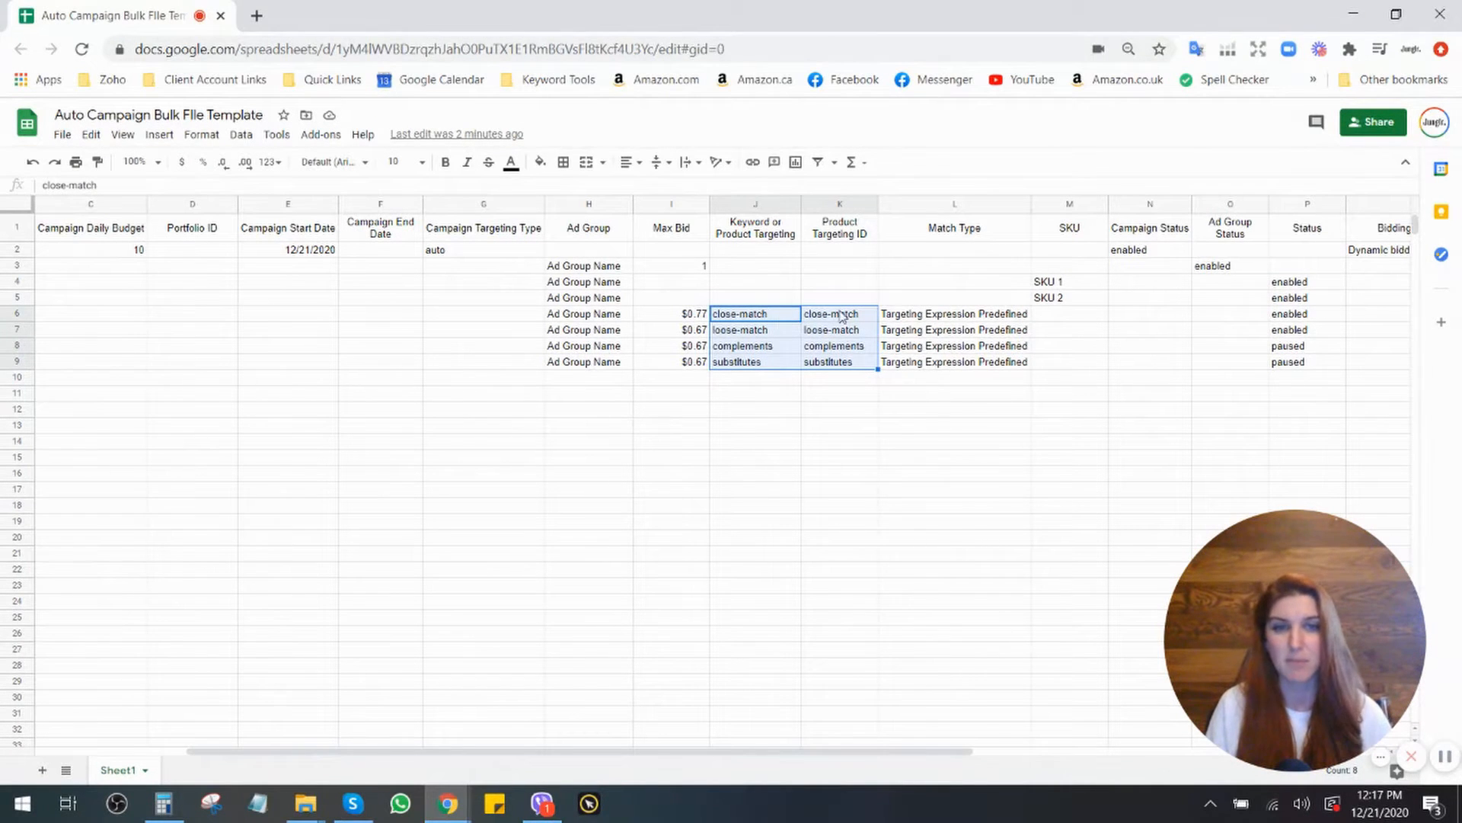
pyautogui.moveTo(977, 313); pyautogui.dragTo(979, 361)
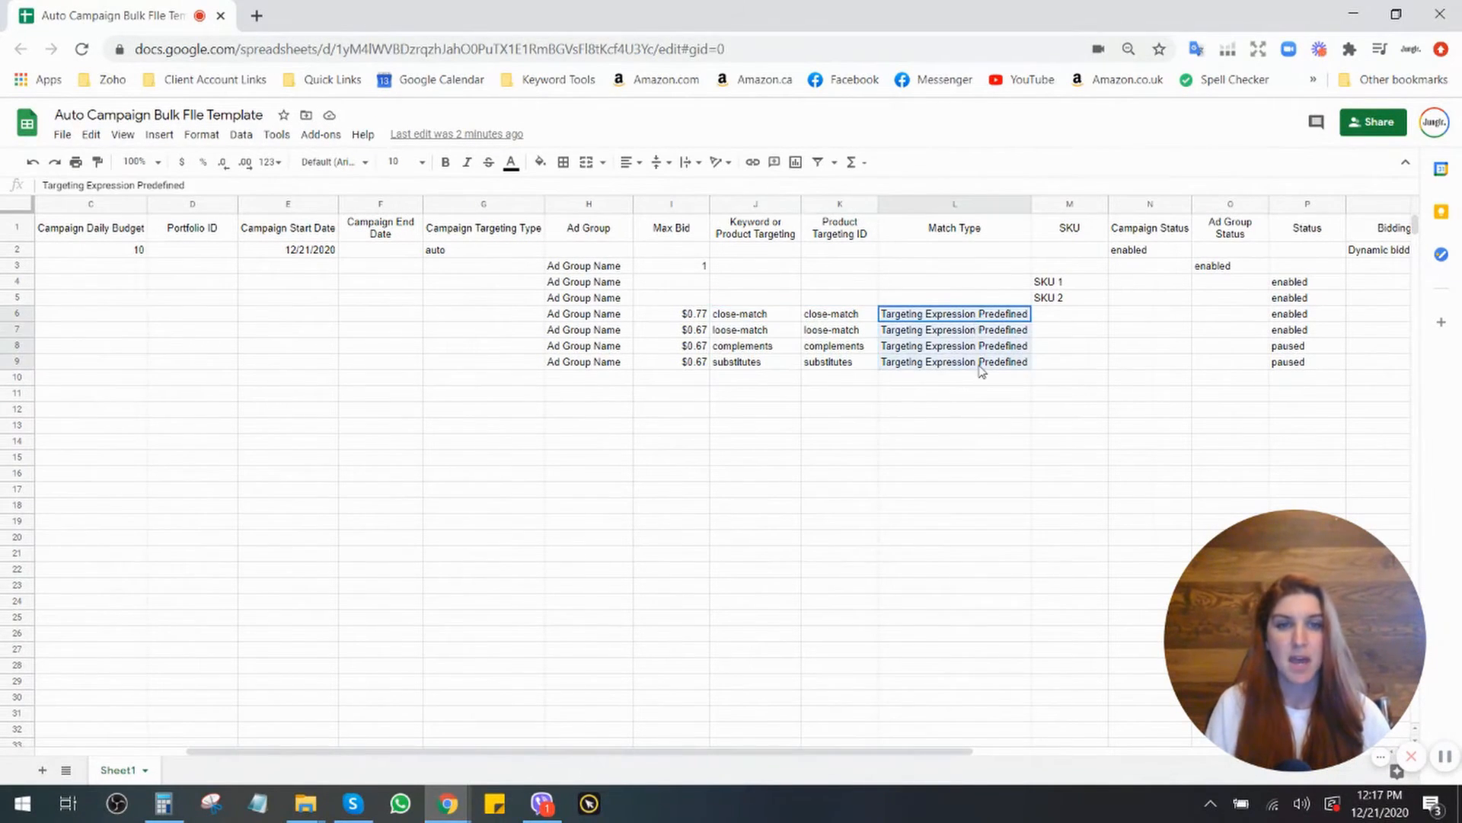
pyautogui.click(950, 201)
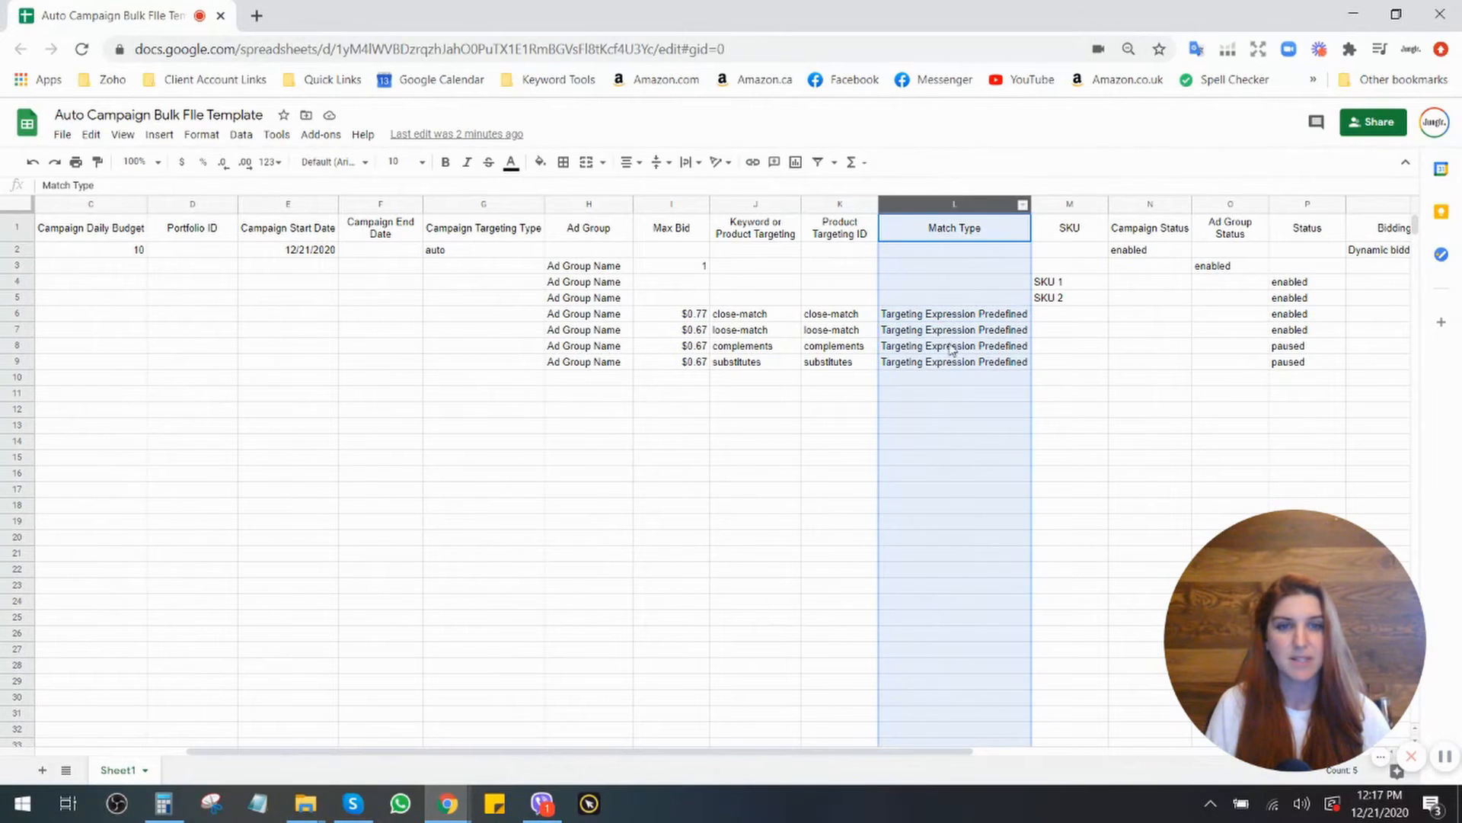
pyautogui.moveTo(943, 331); pyautogui.dragTo(952, 367)
pyautogui.click(945, 317)
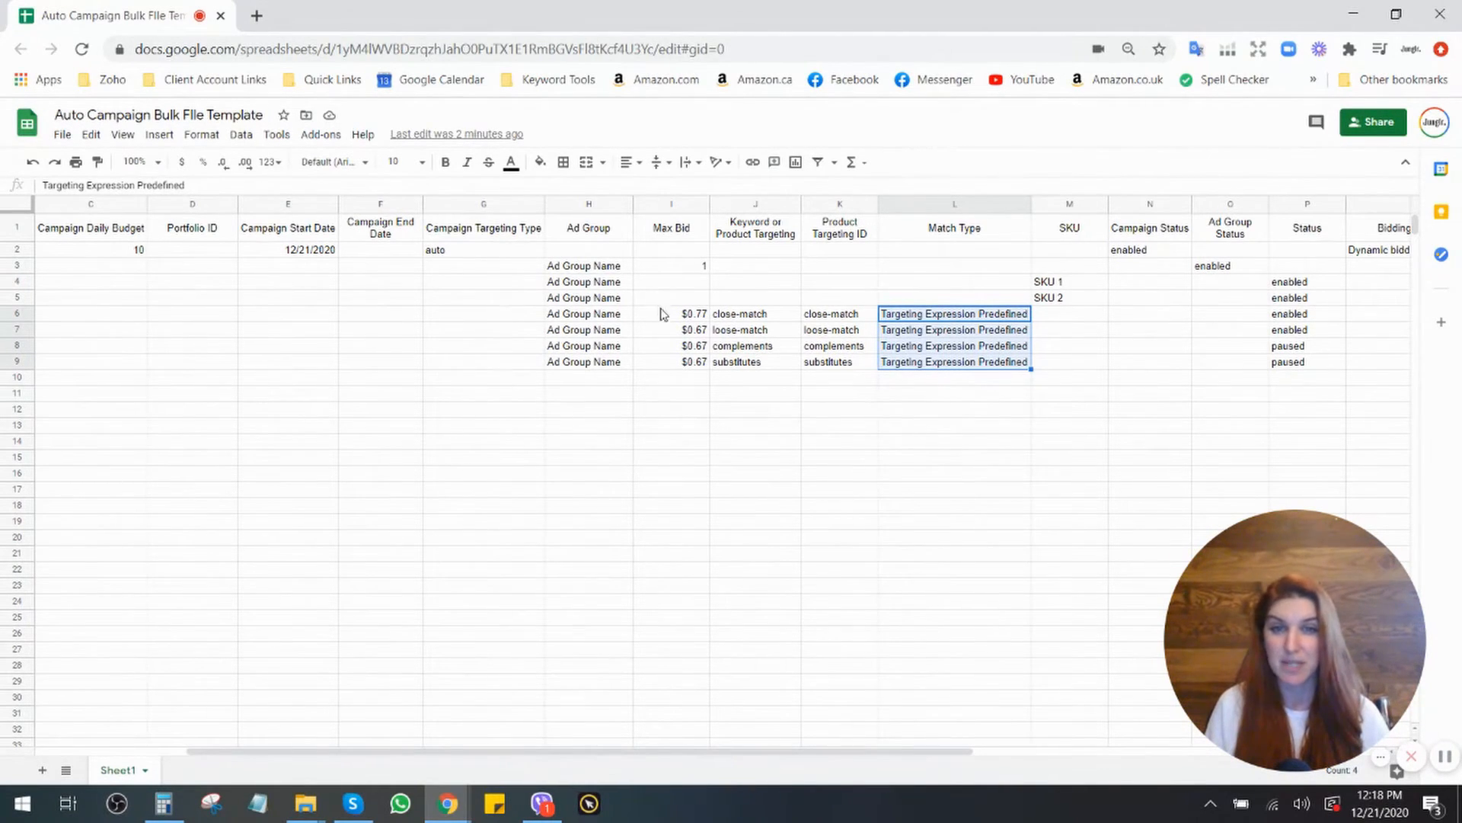
# Review the Max Bid and Status cells of the four Product Targeting rows.
pyautogui.moveTo(658, 317); pyautogui.dragTo(669, 364)
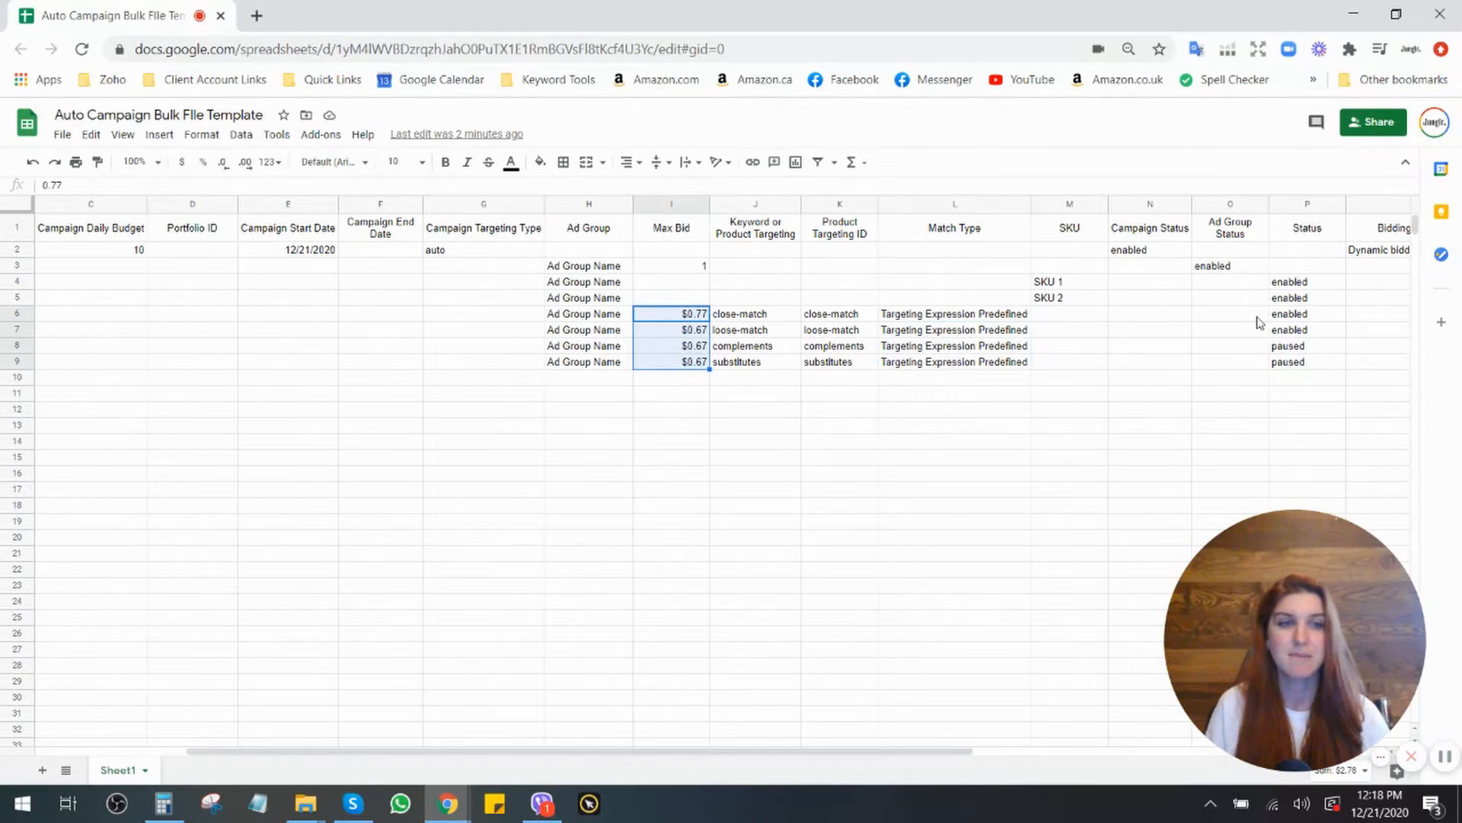
pyautogui.click(1289, 319)
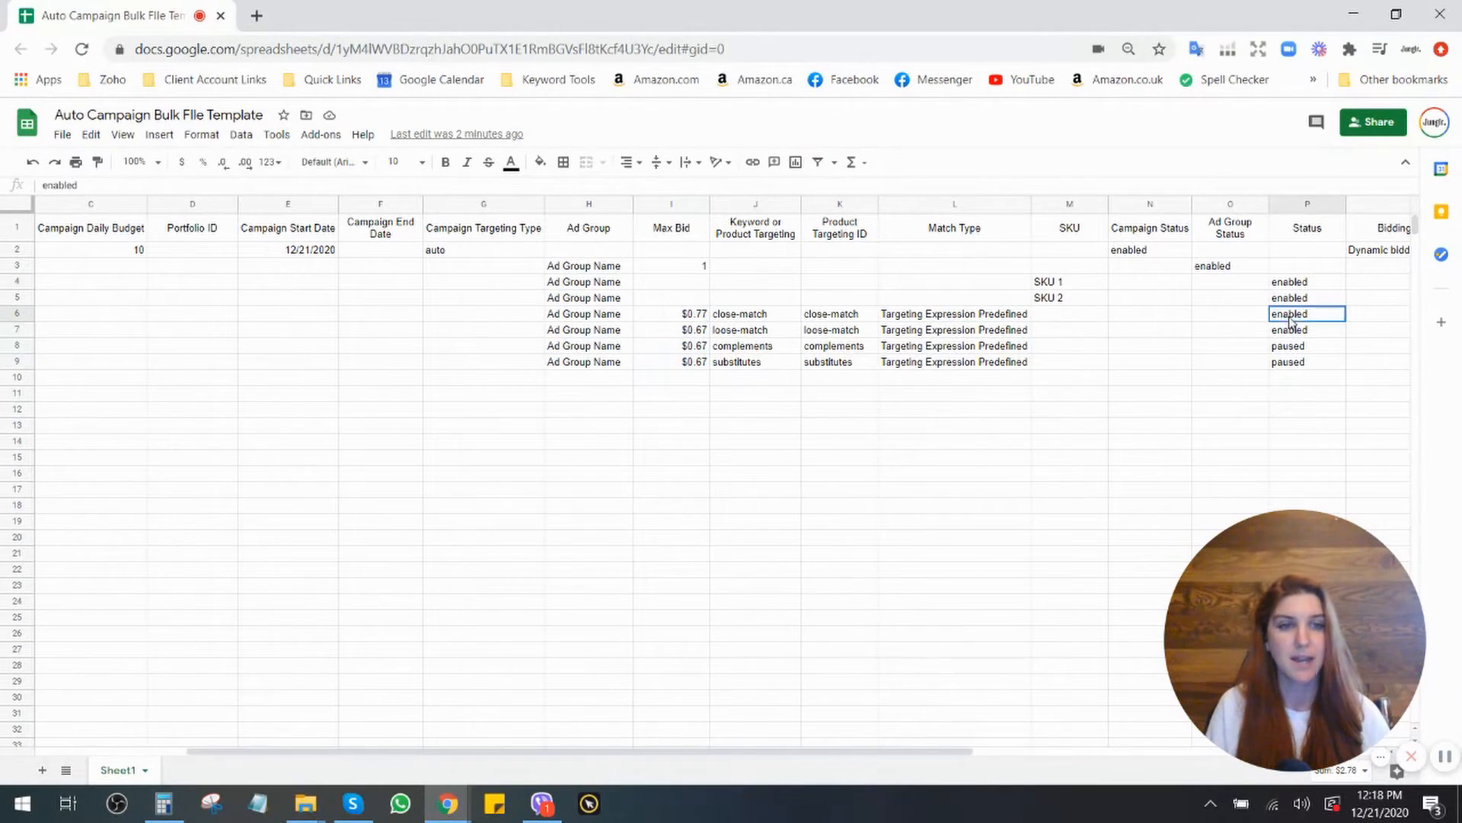
pyautogui.moveTo(1290, 320); pyautogui.dragTo(1292, 365)
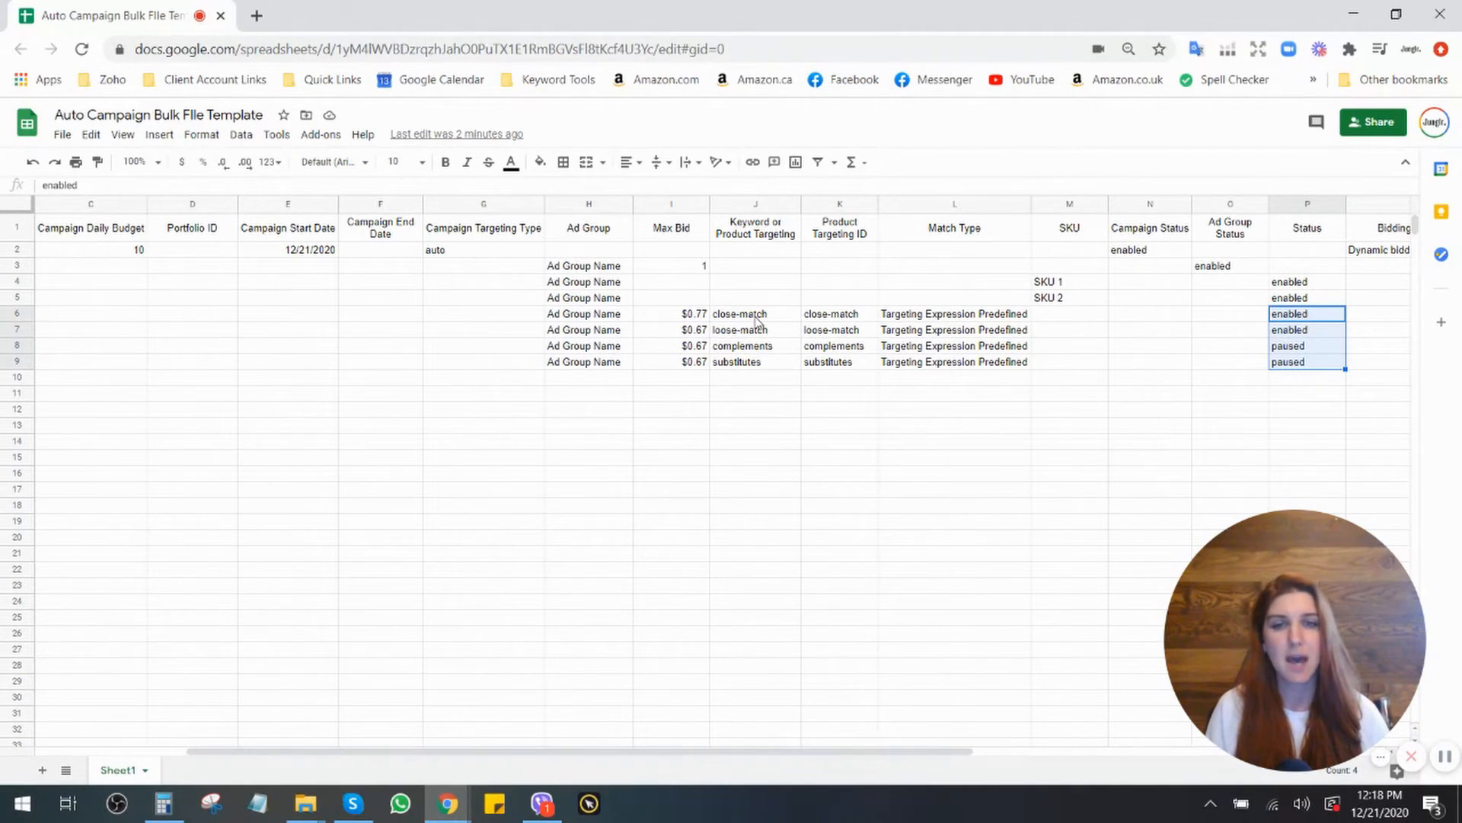
# Compare the close-match and loose-match rows with the complements and substitutes rows, including their max bids.
pyautogui.moveTo(758, 318); pyautogui.dragTo(777, 367)
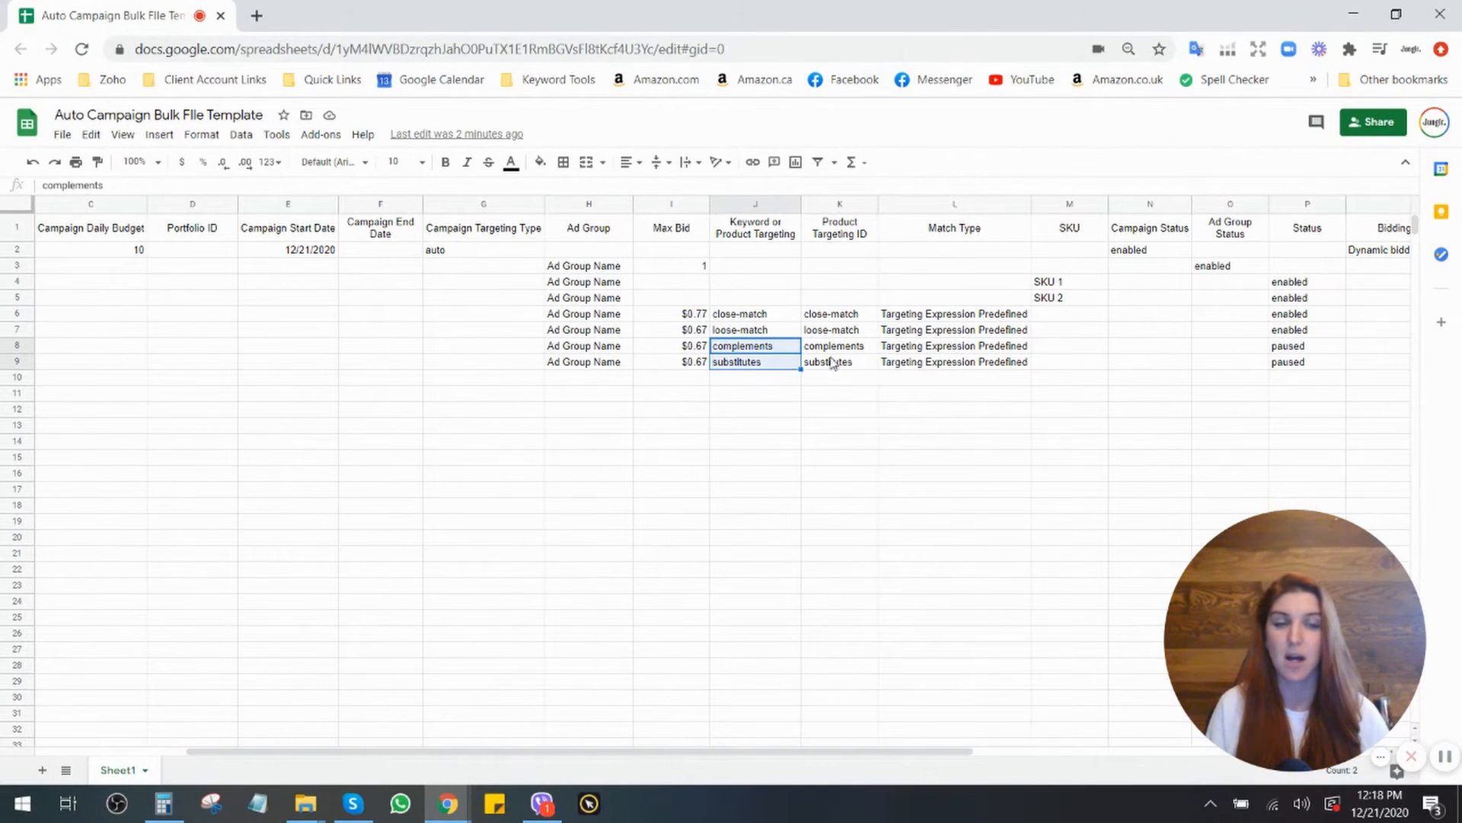
pyautogui.moveTo(661, 350); pyautogui.dragTo(1022, 371)
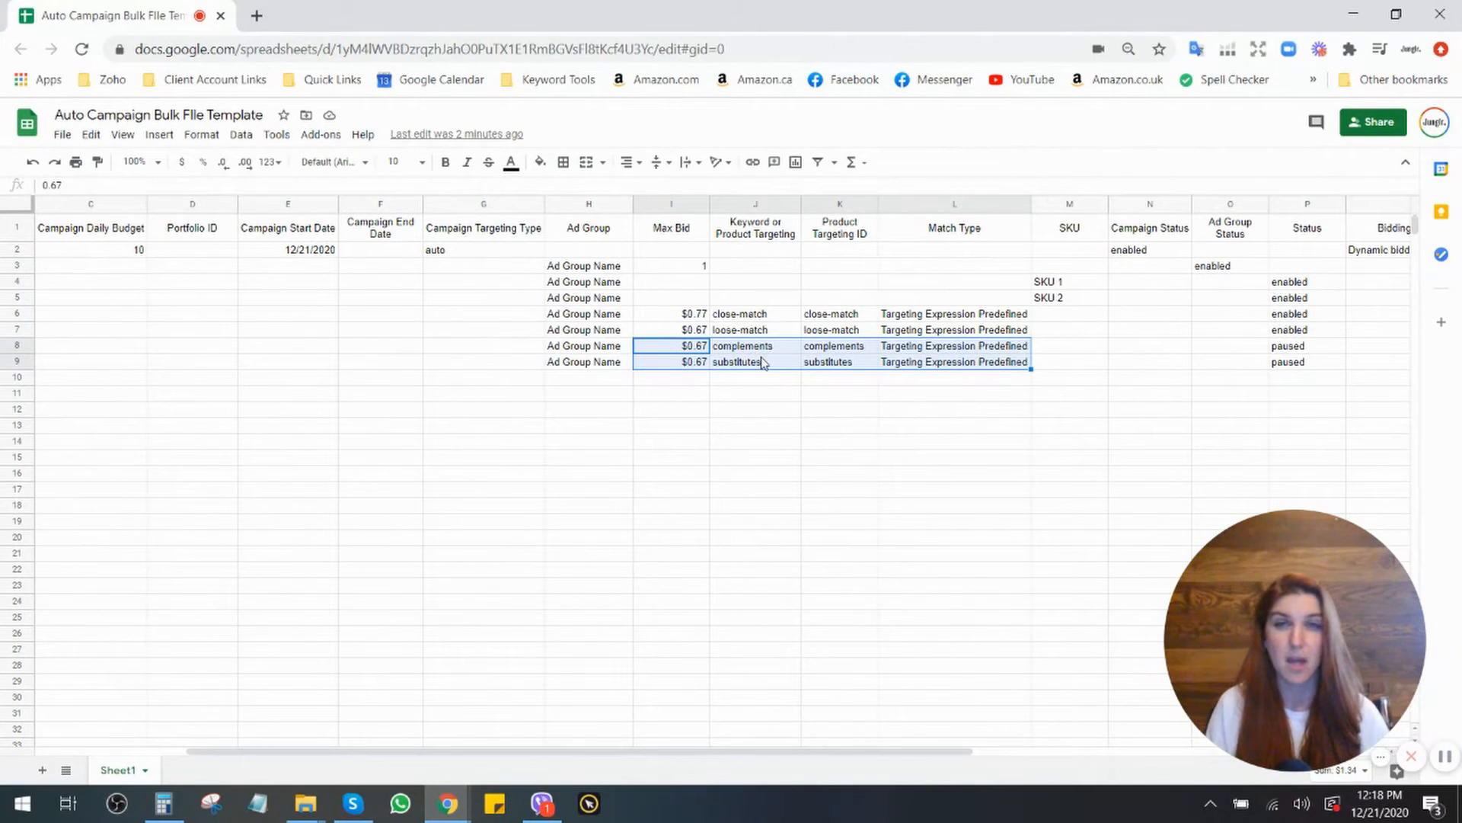
pyautogui.moveTo(743, 332); pyautogui.dragTo(743, 318)
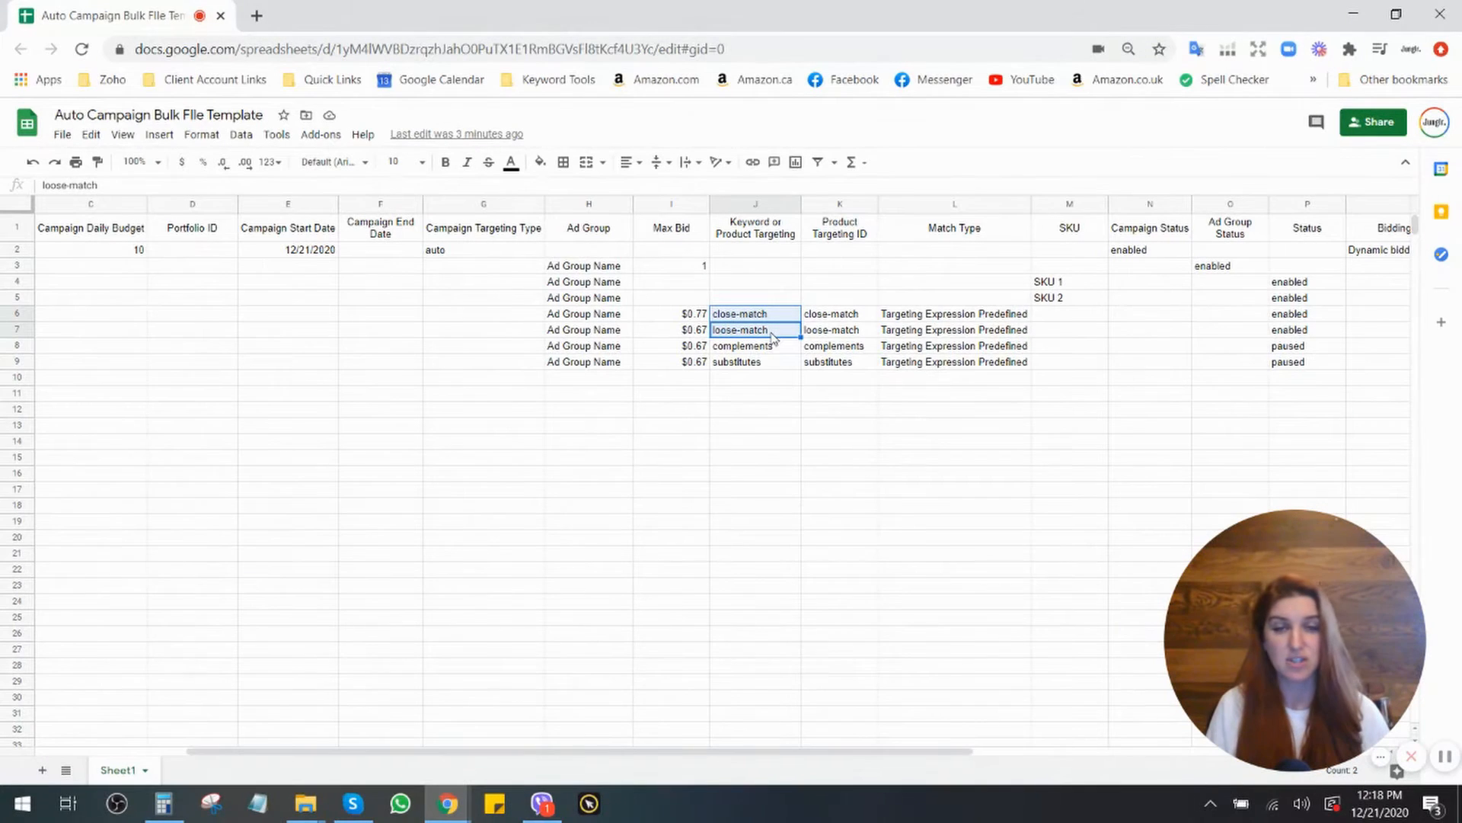
pyautogui.moveTo(647, 316); pyautogui.dragTo(787, 367)
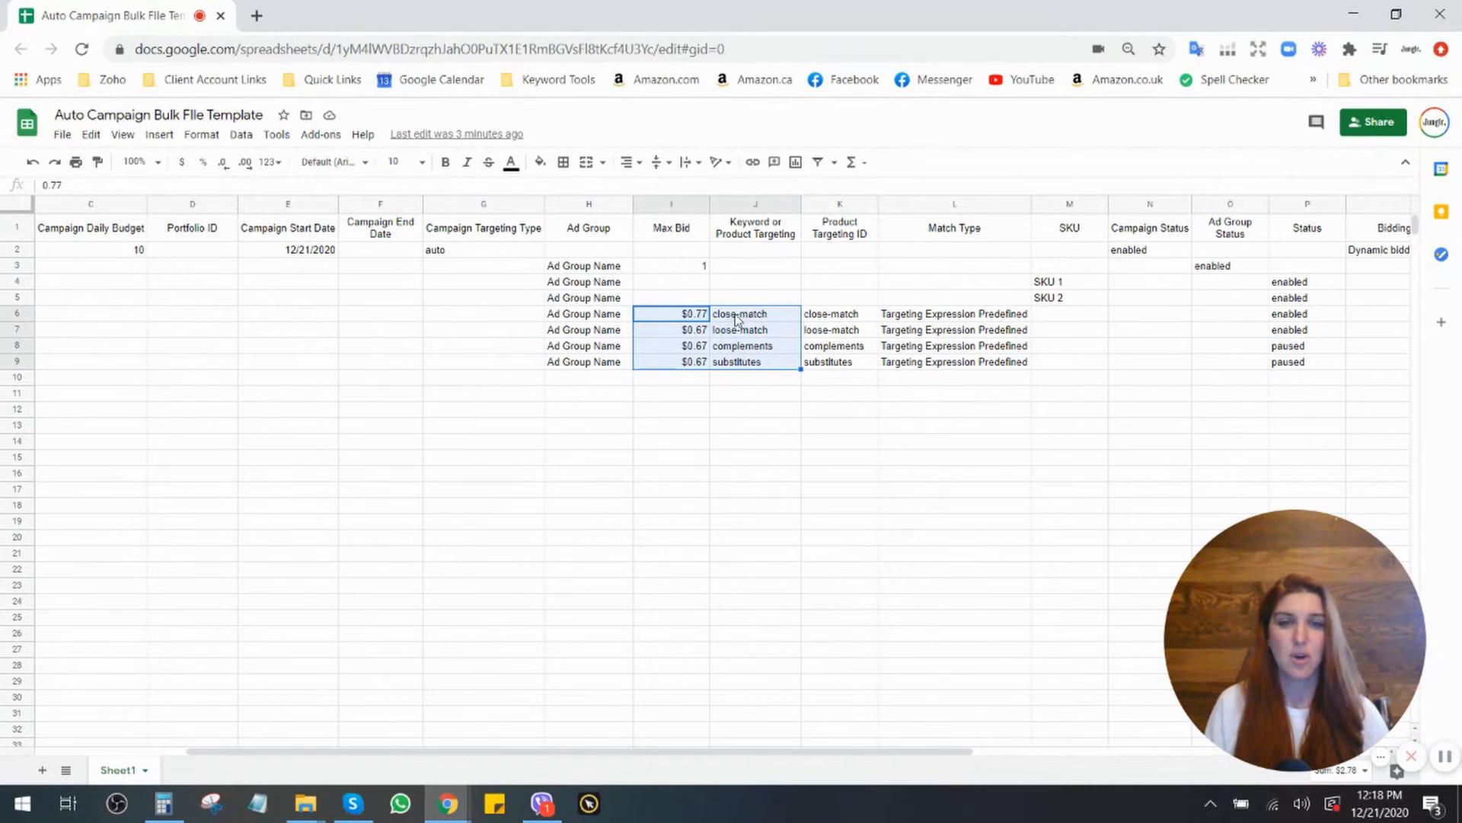
pyautogui.moveTo(737, 321); pyautogui.dragTo(769, 330)
pyautogui.click(14, 250)
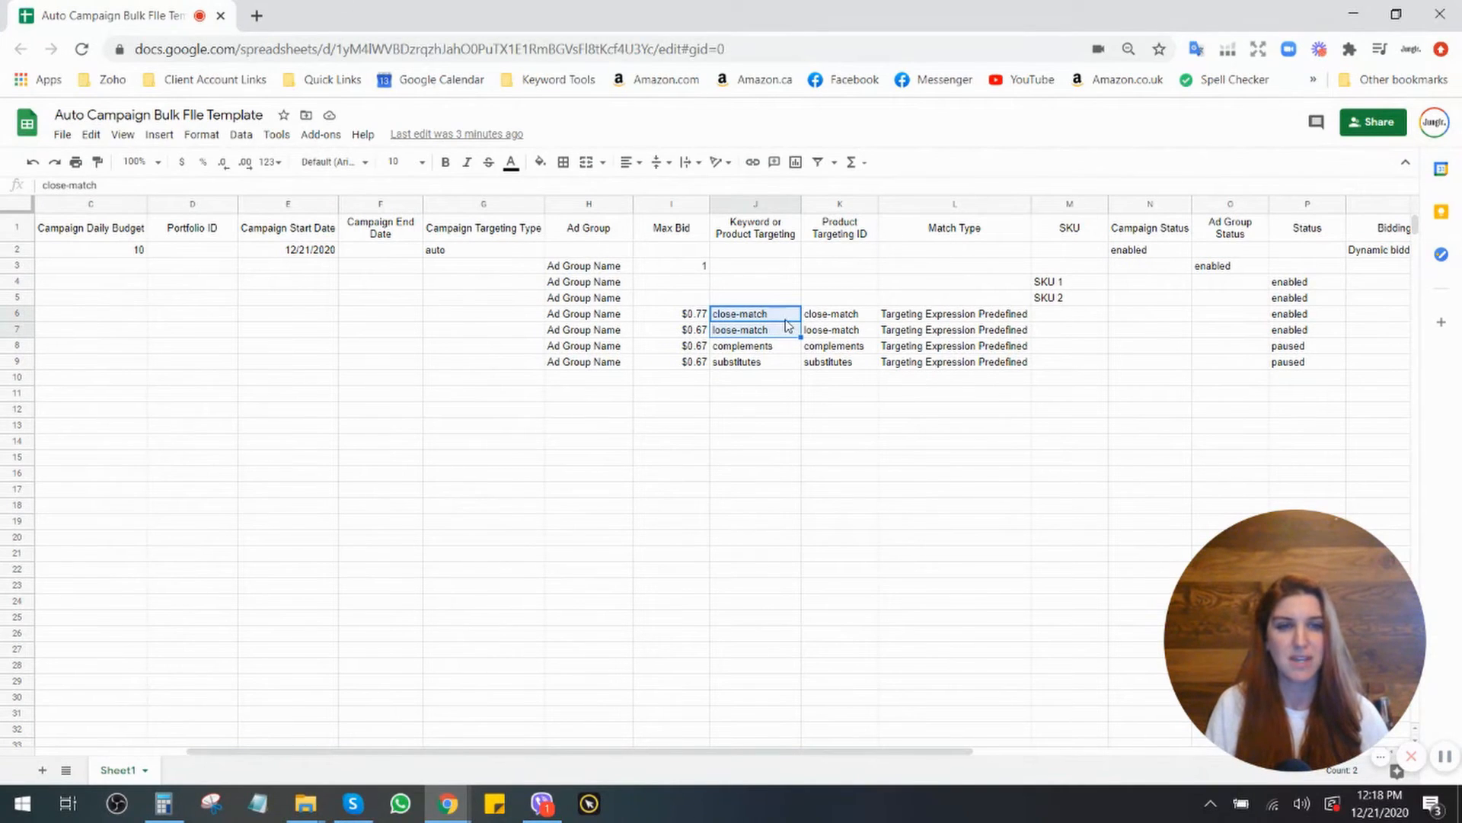
pyautogui.moveTo(770, 347); pyautogui.dragTo(772, 368)
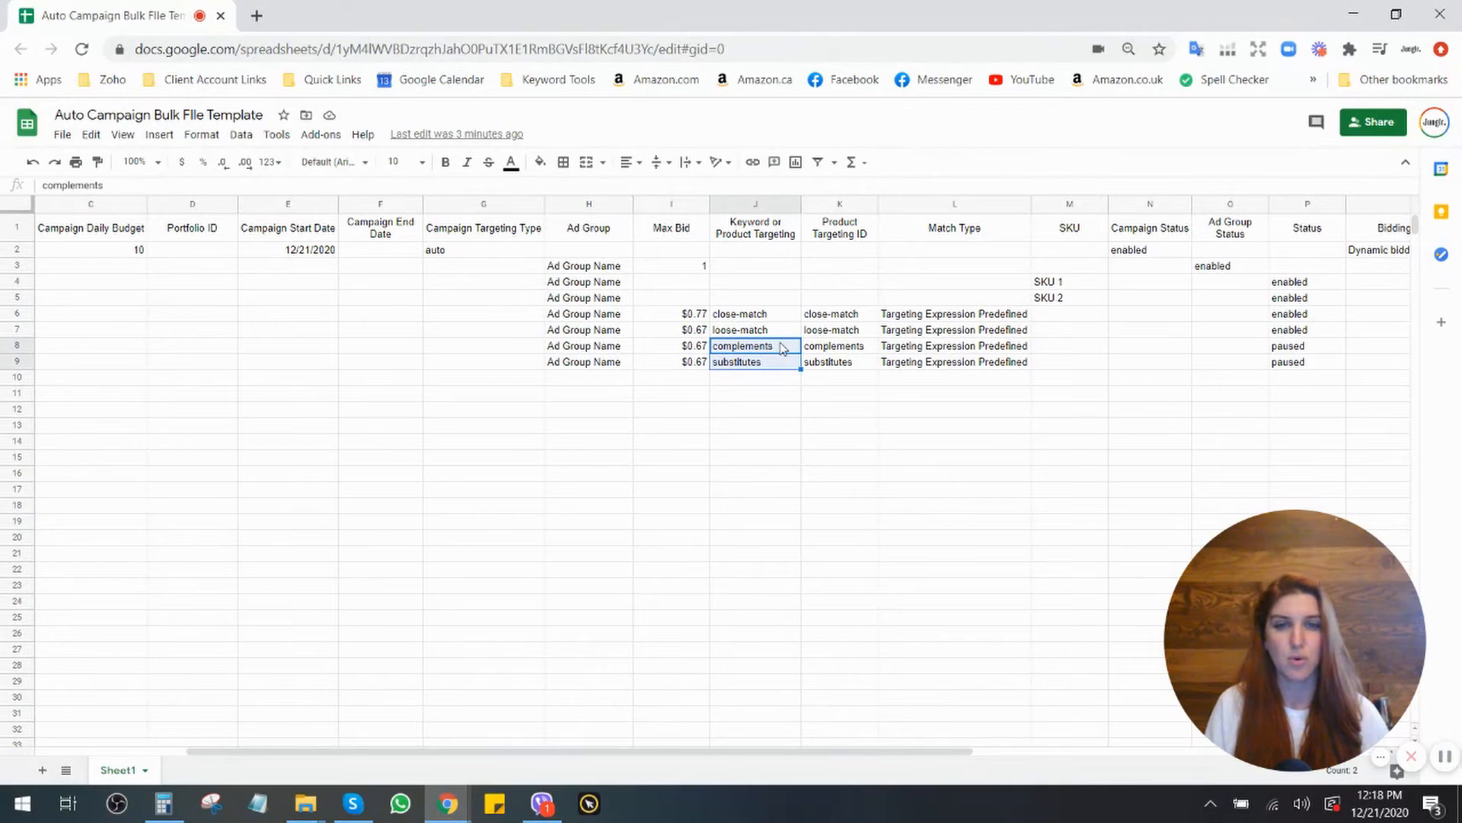
pyautogui.click(782, 347)
pyautogui.click(789, 363)
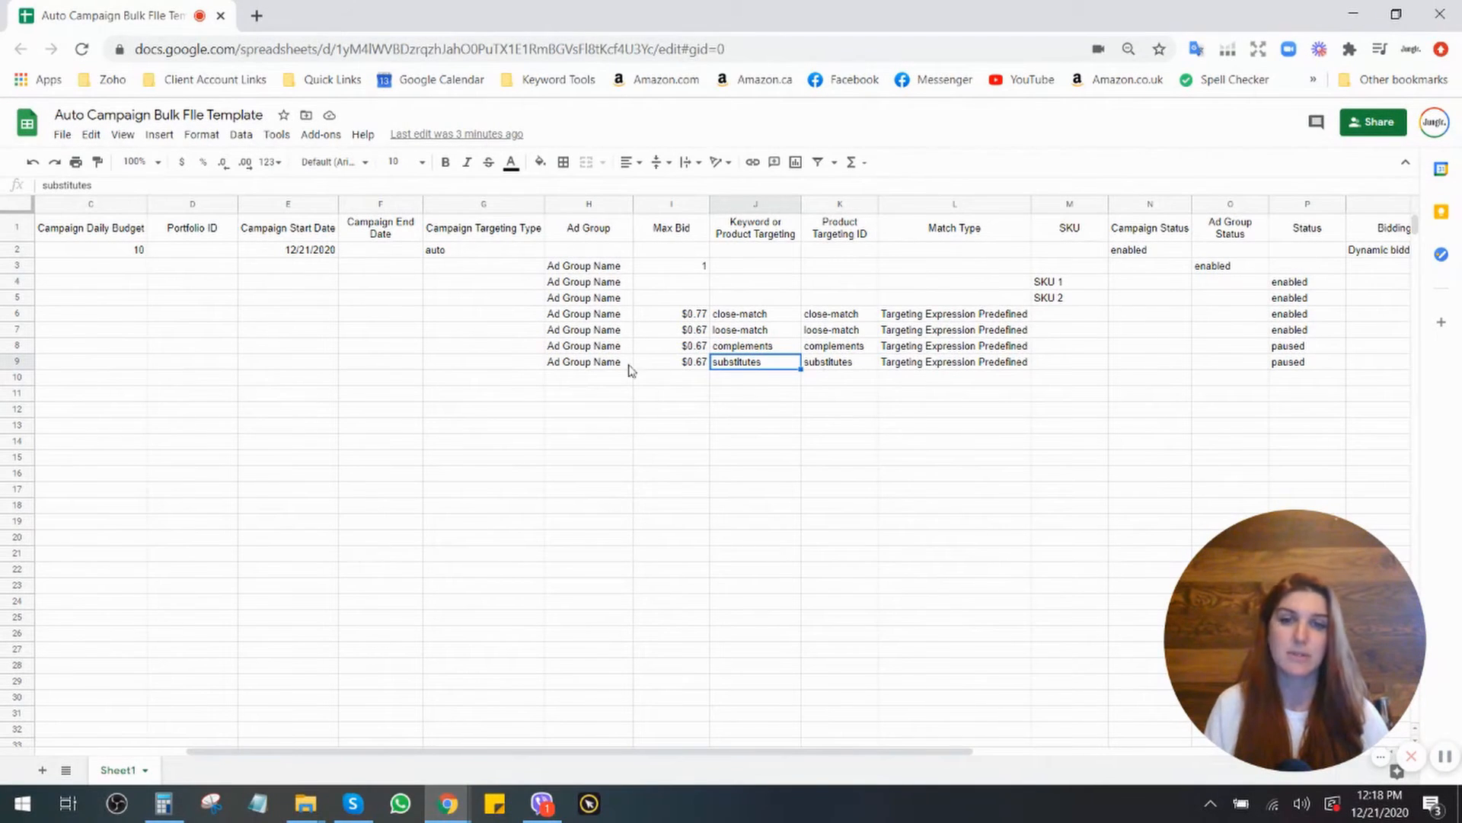
# Copy the paused status from the complements row to the Status cells of the loose-match through substitutes rows.
pyautogui.click(683, 319)
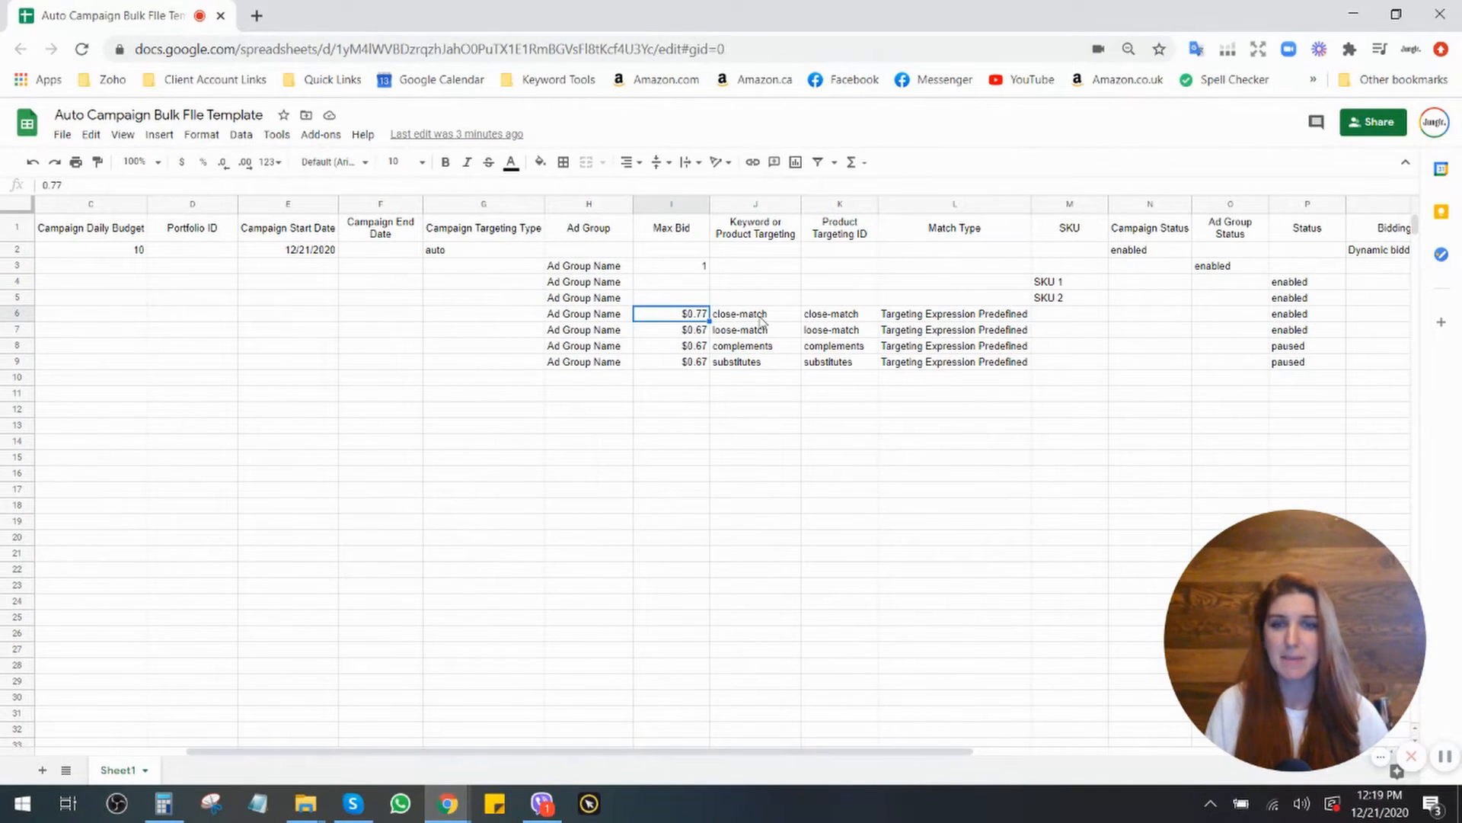
pyautogui.moveTo(761, 319); pyautogui.dragTo(1300, 319)
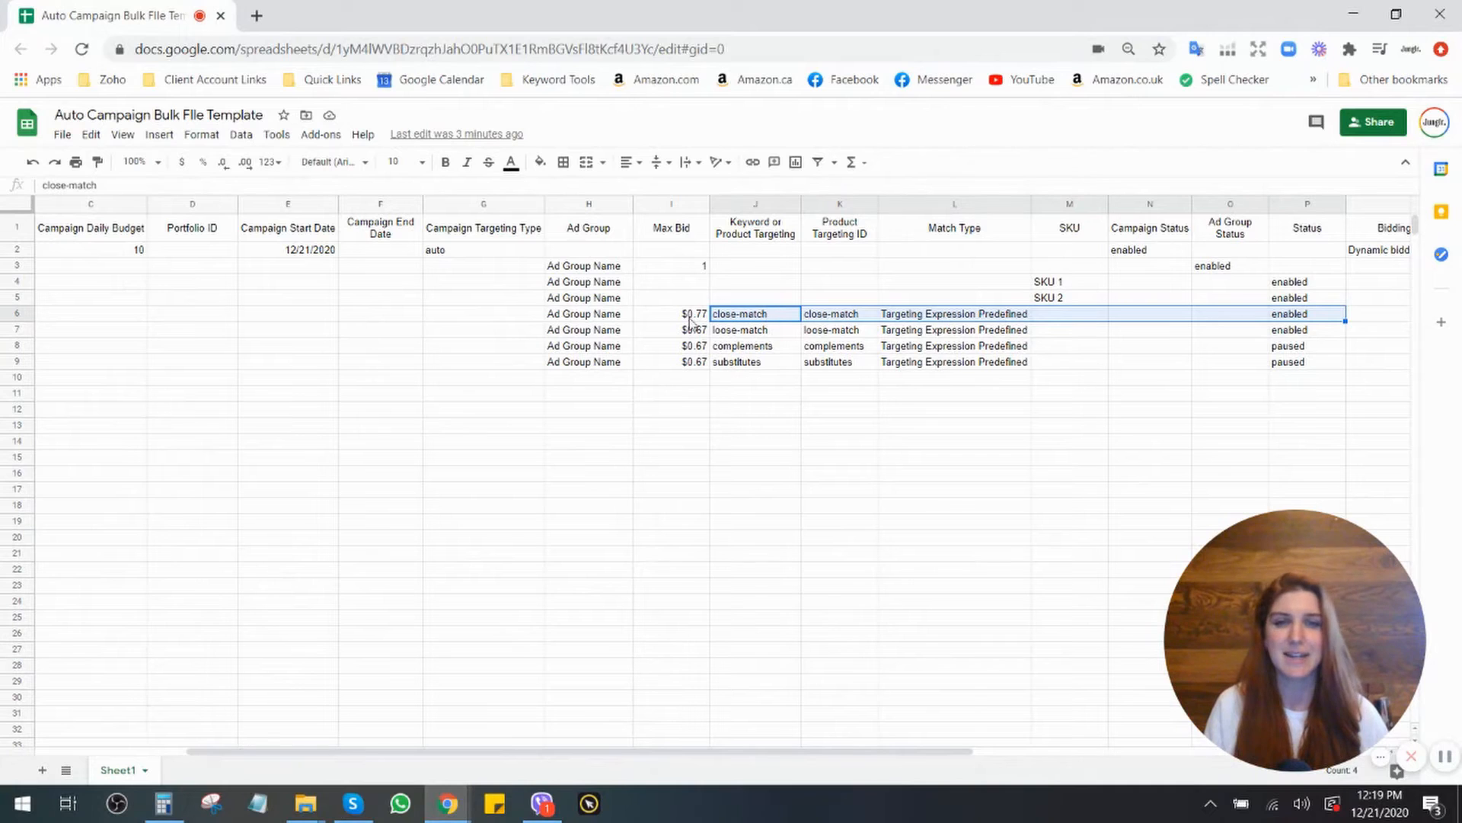
pyautogui.click(1305, 323)
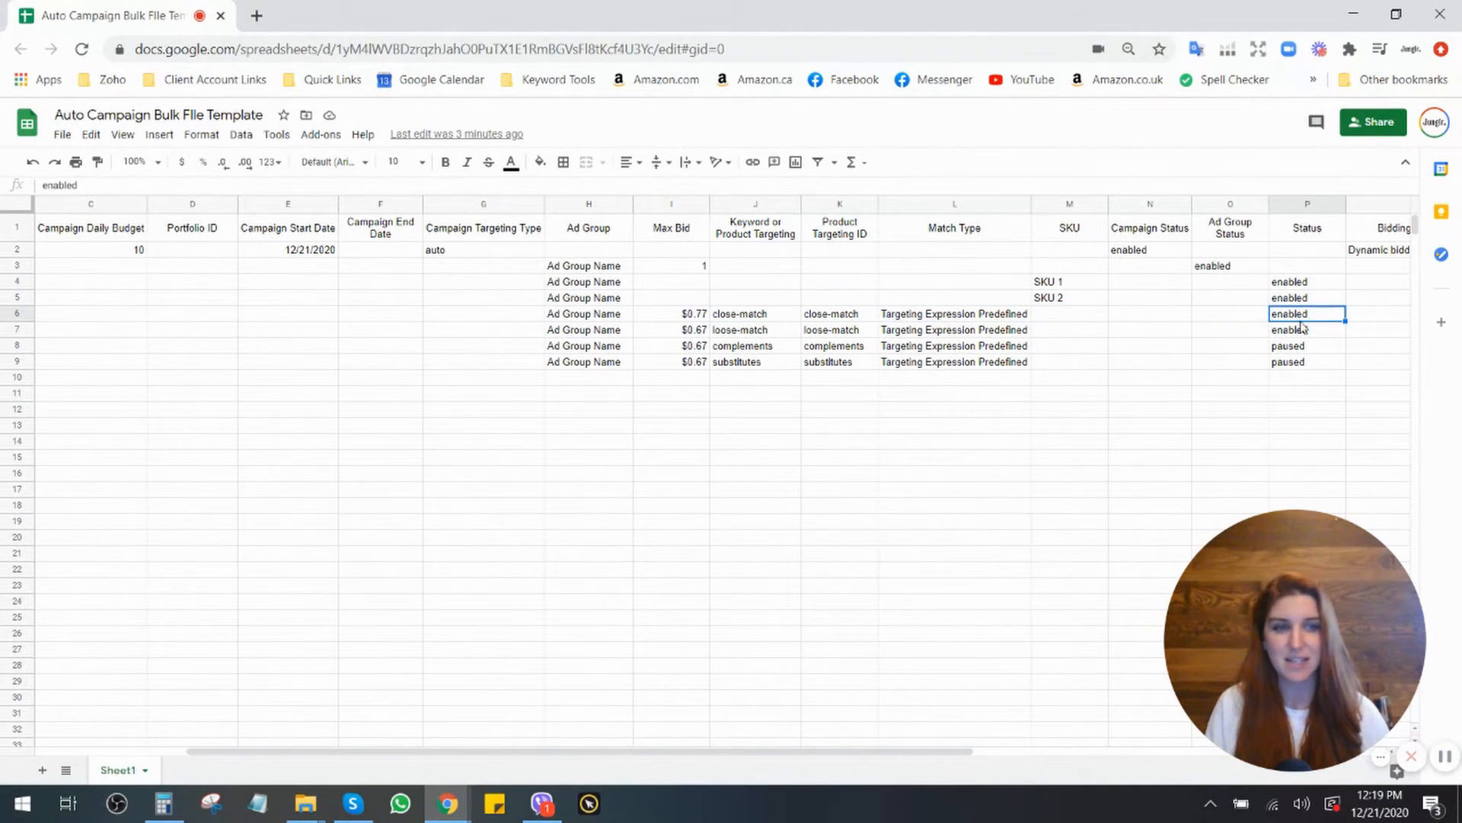
pyautogui.click(1319, 349)
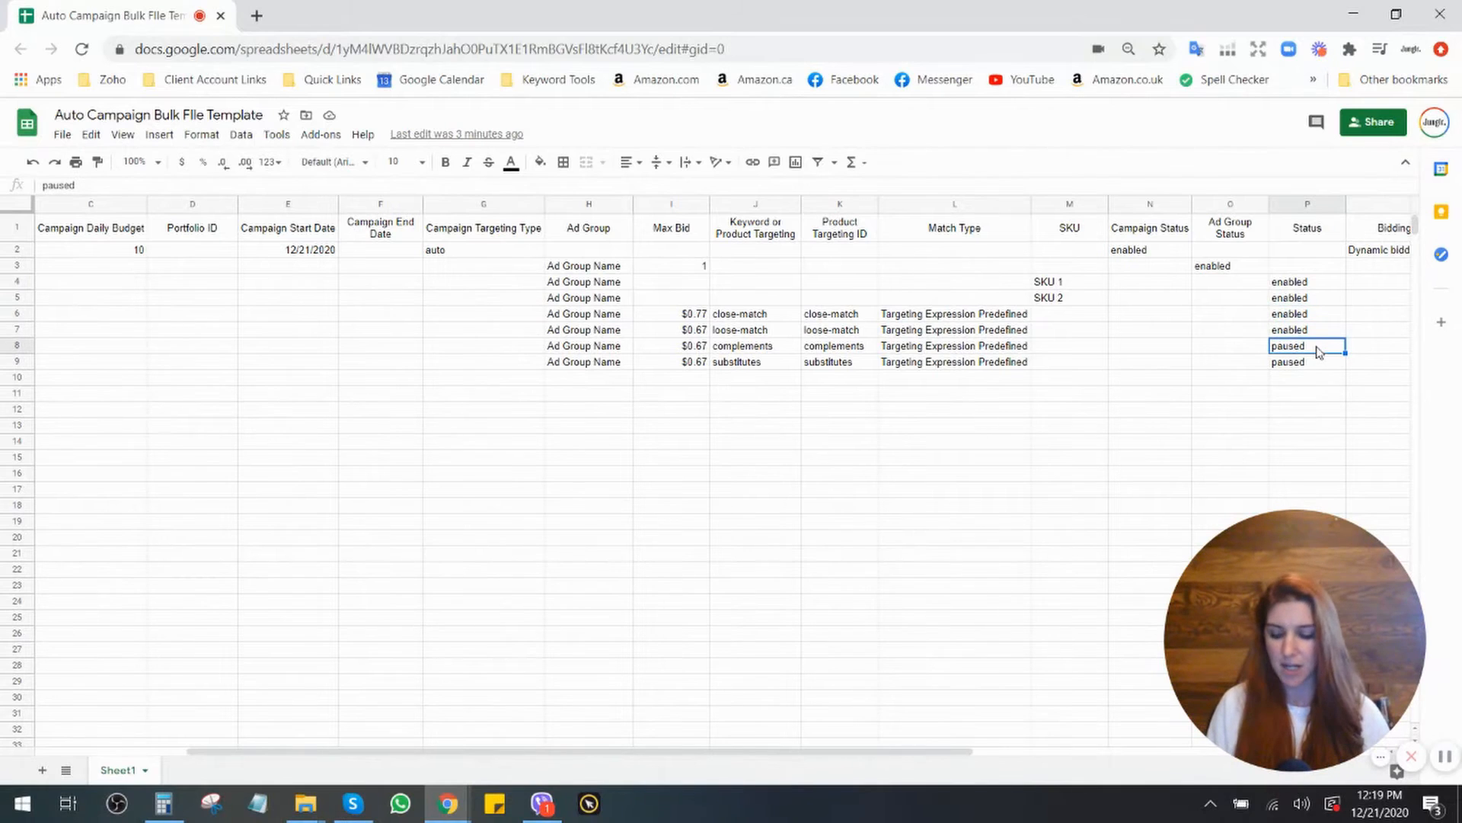
pyautogui.hotkey('ctrl', 'c')
pyautogui.moveTo(1318, 333); pyautogui.dragTo(1326, 366)
pyautogui.hotkey('ctrl', 'v')
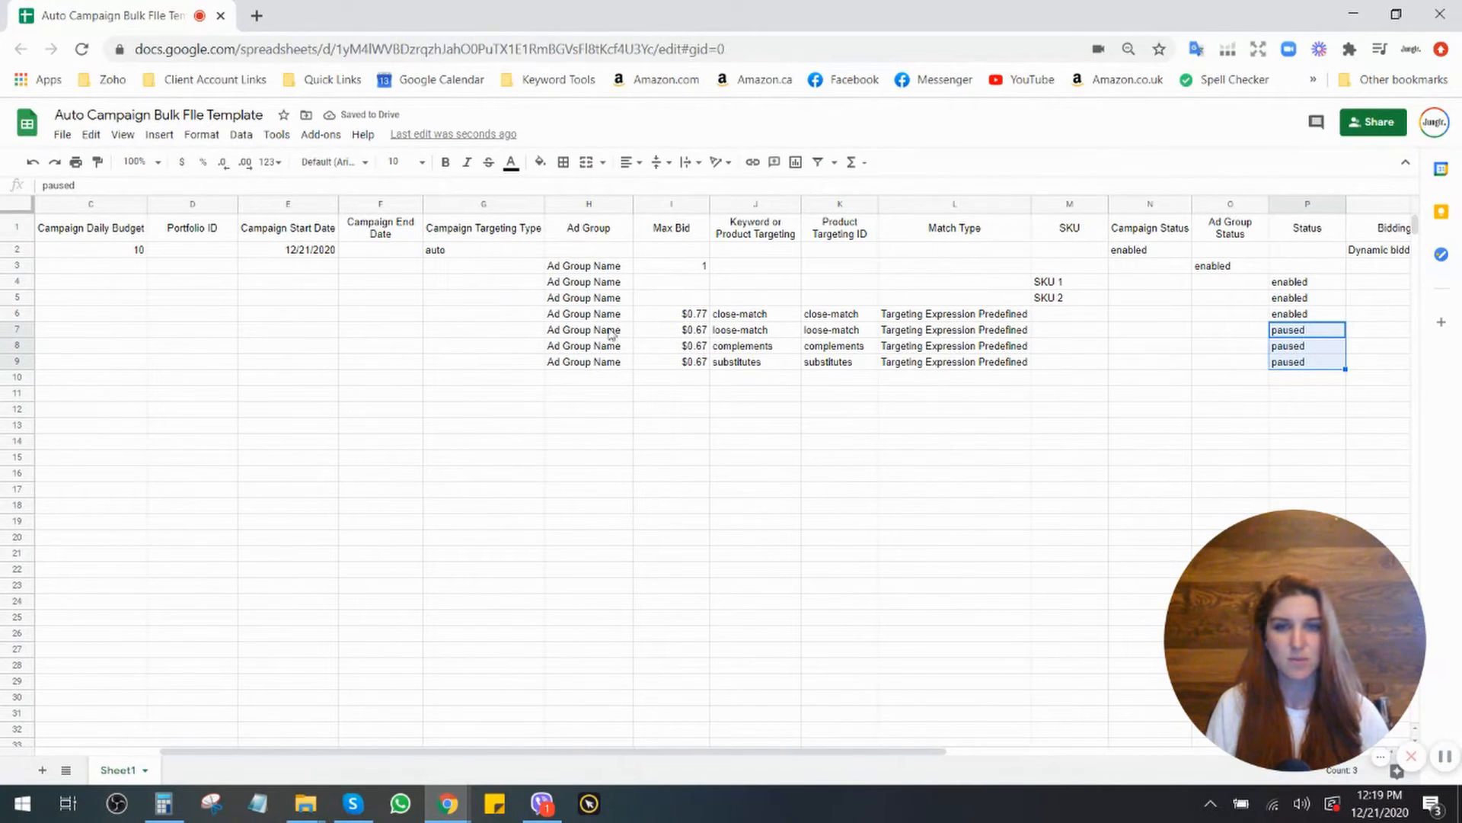
pyautogui.moveTo(745, 337); pyautogui.dragTo(1315, 366)
pyautogui.click(1304, 298)
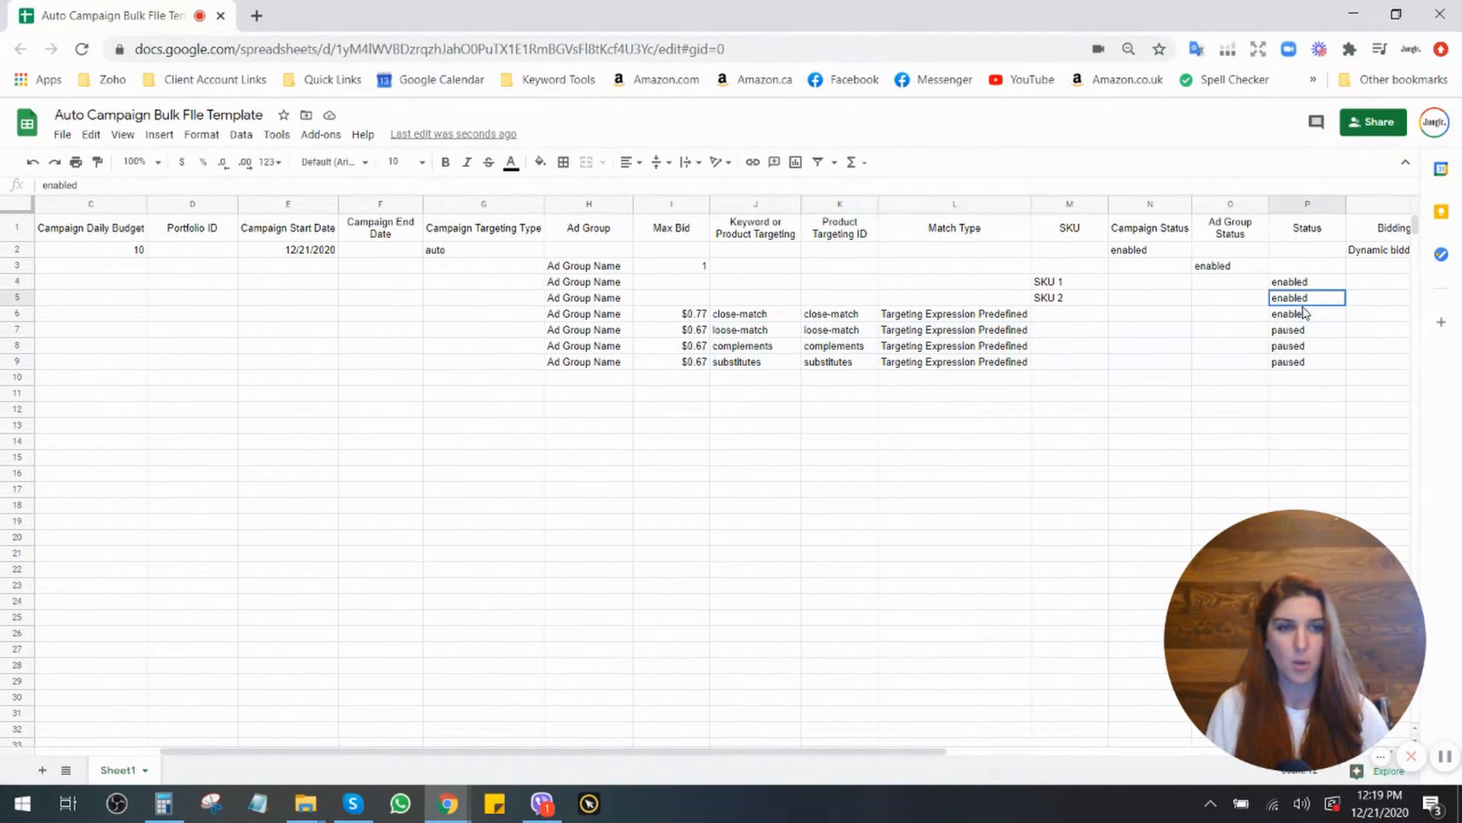
# Set the Max Bid of the close-match Product Targeting row to 1.
pyautogui.moveTo(1305, 314); pyautogui.dragTo(579, 315)
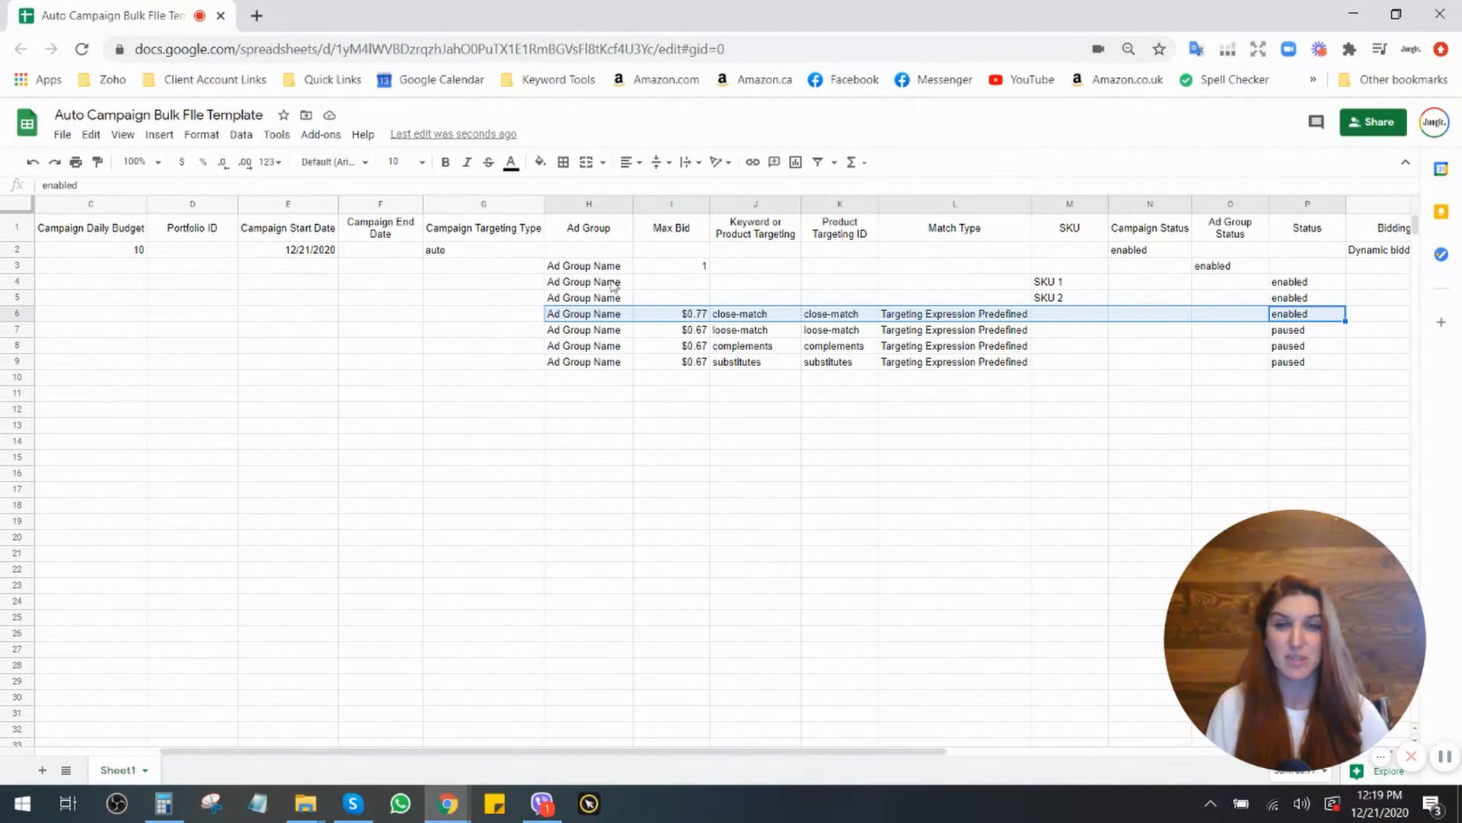
pyautogui.moveTo(583, 251); pyautogui.dragTo(1316, 375)
pyautogui.click(675, 315)
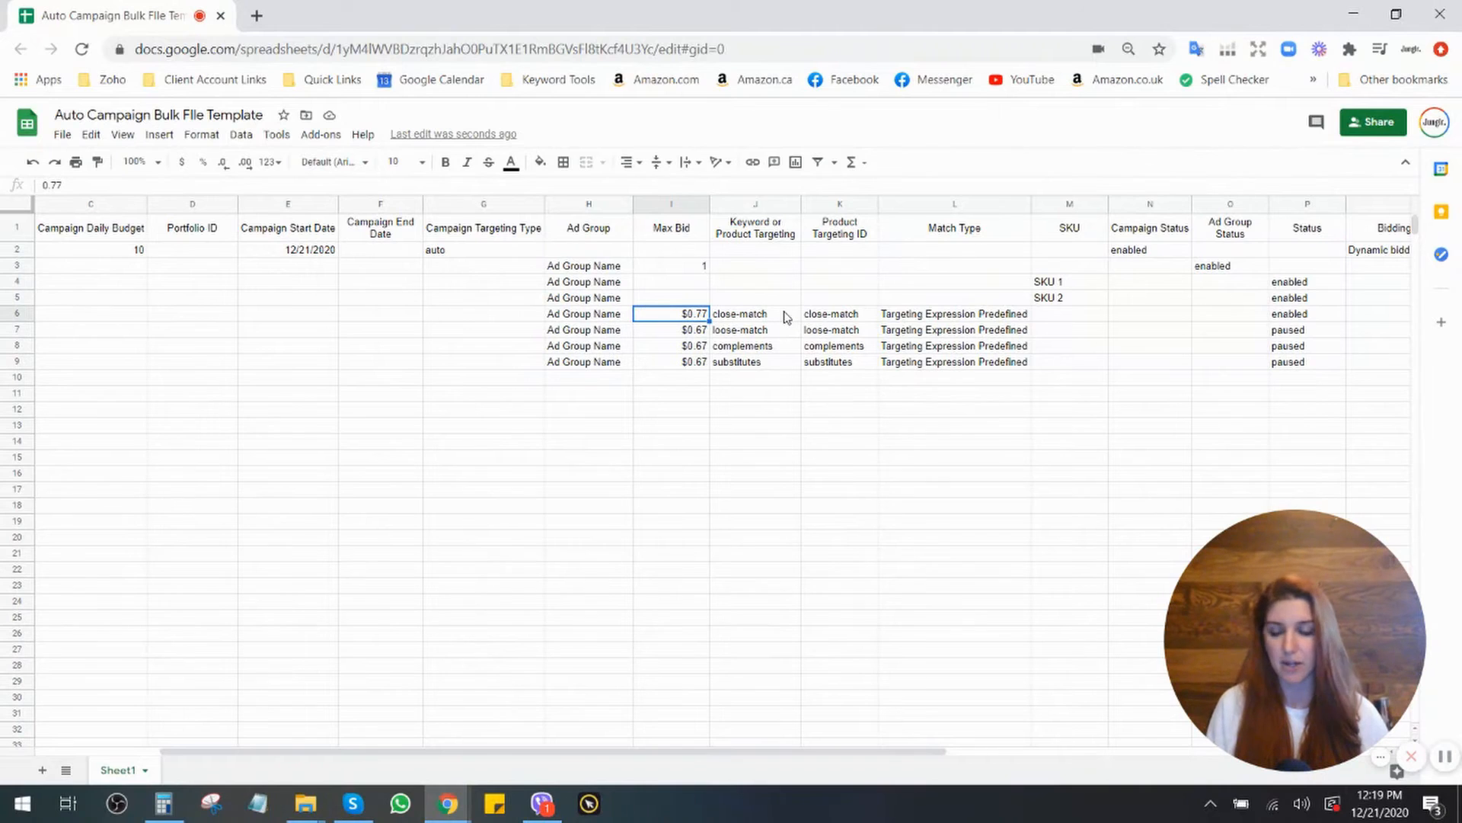
pyautogui.write('1')
pyautogui.click(672, 409)
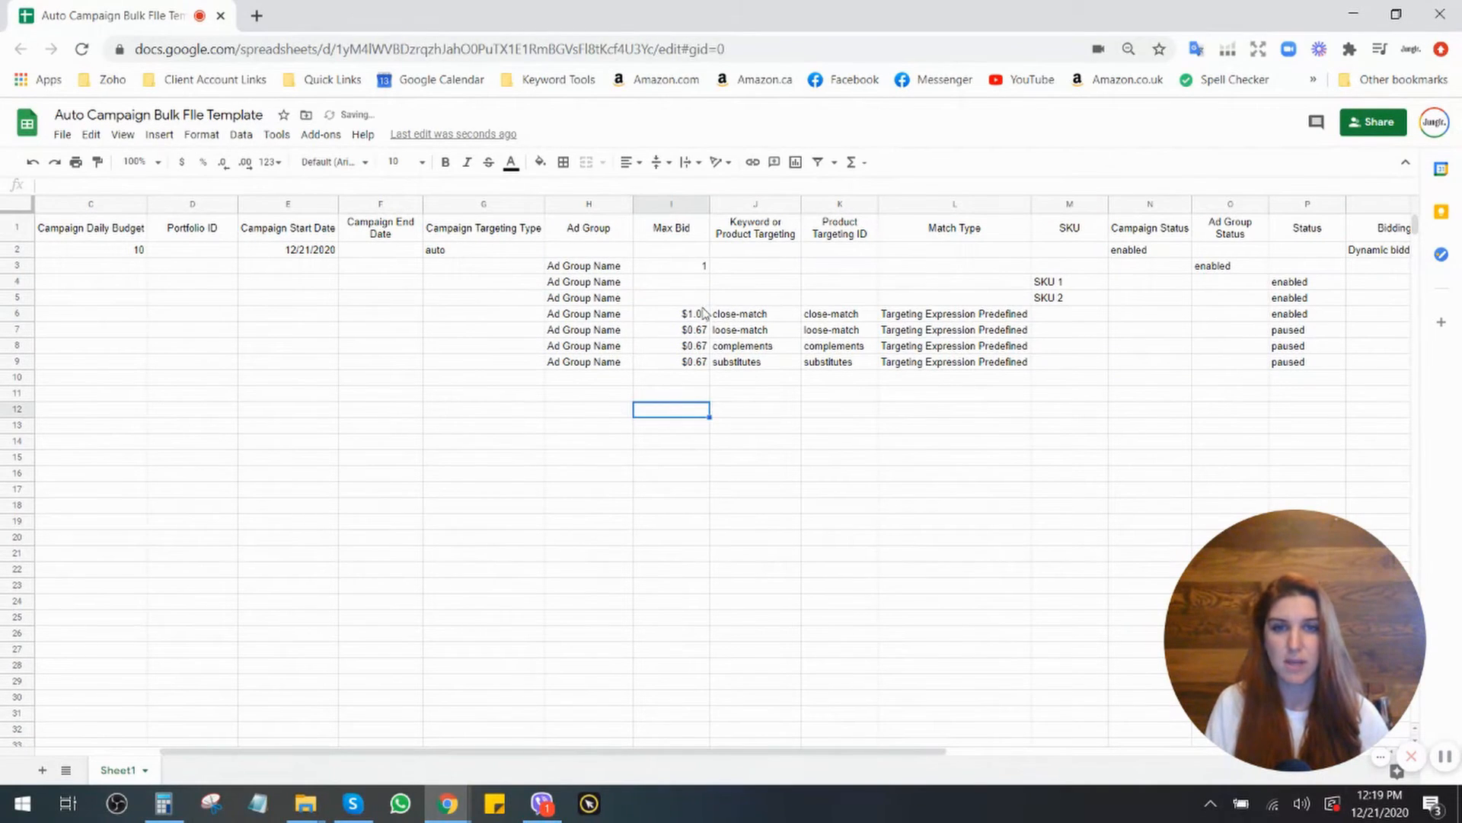
pyautogui.click(696, 319)
pyautogui.moveTo(696, 318); pyautogui.dragTo(696, 371)
pyautogui.click(702, 317)
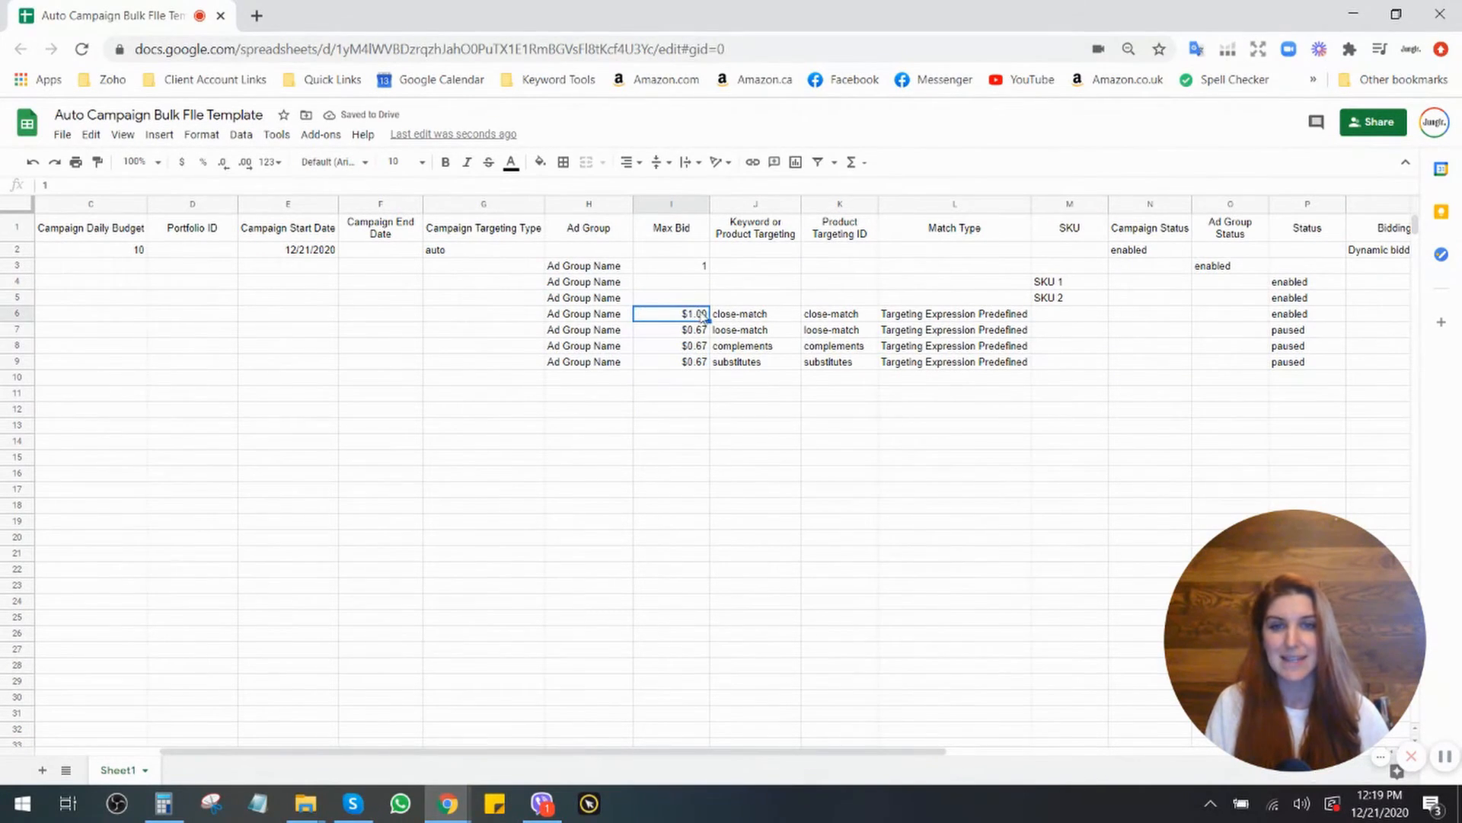
pyautogui.click(11, 315)
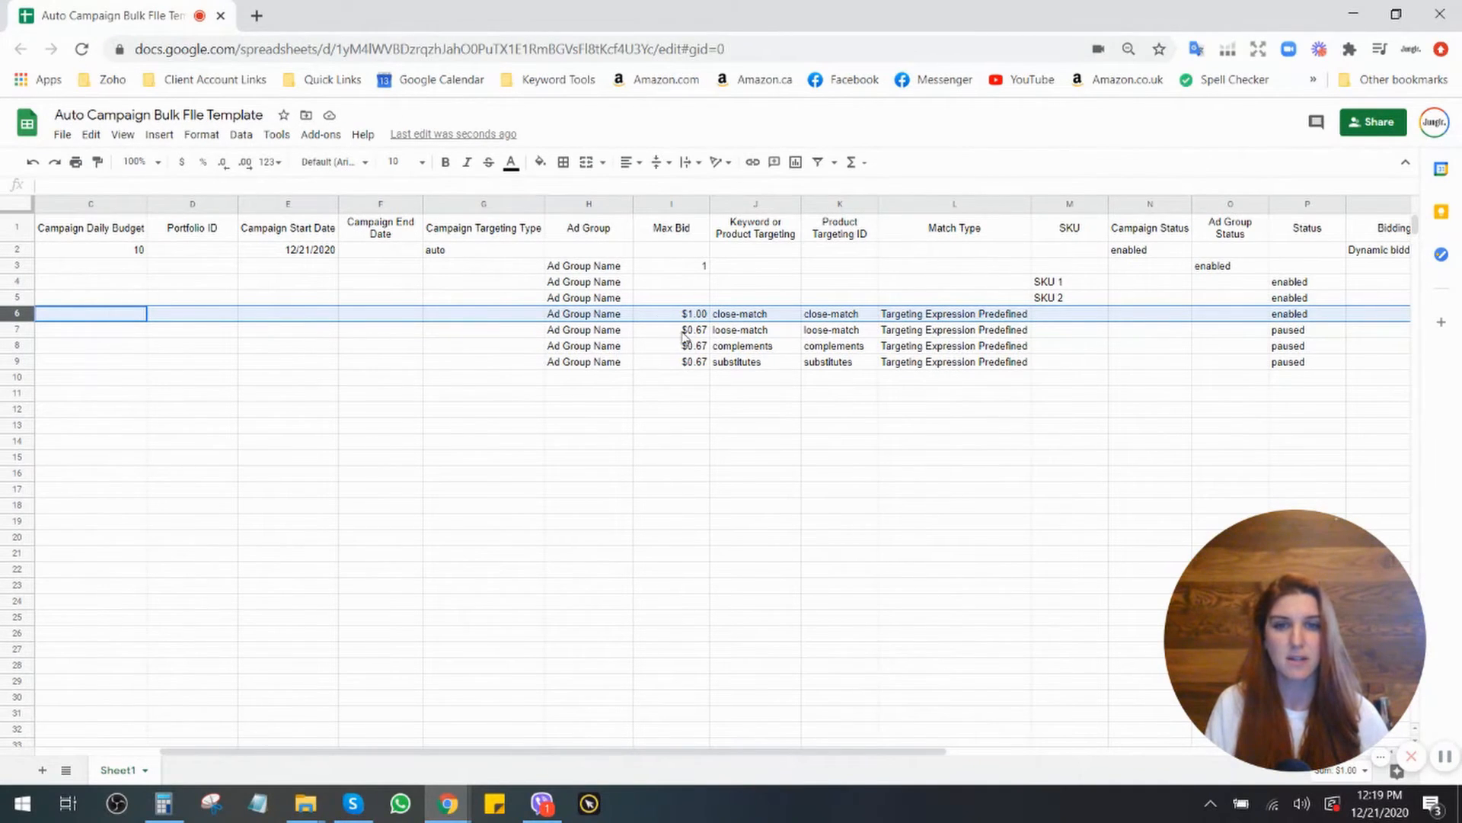
# Clear the Max Bid cells of the loose-match, complements and substitutes rows and compare them with the Ad Group row's bid.
pyautogui.moveTo(690, 332); pyautogui.dragTo(688, 363)
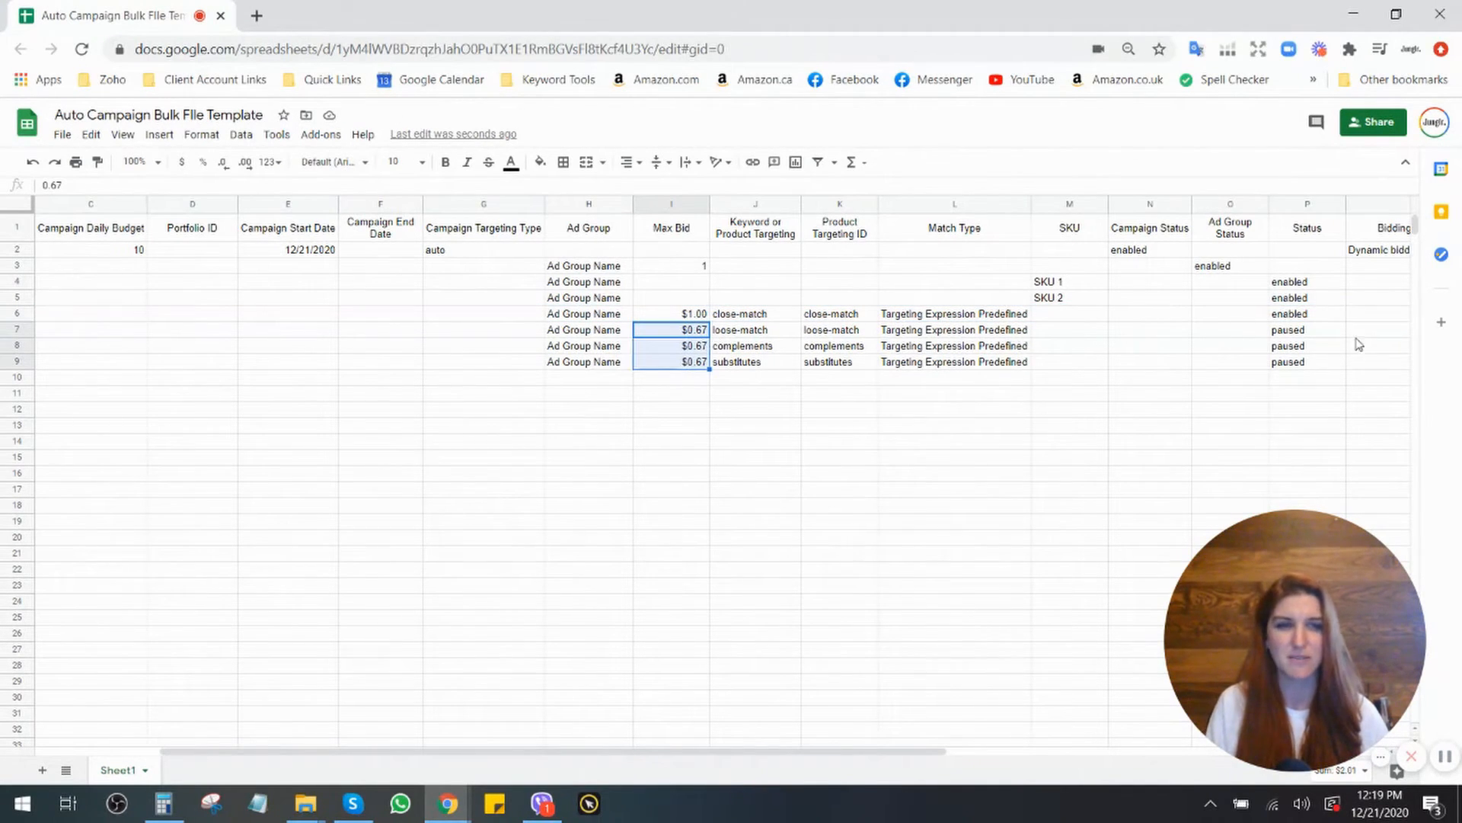
pyautogui.moveTo(1305, 332); pyautogui.dragTo(1304, 361)
pyautogui.click(698, 332)
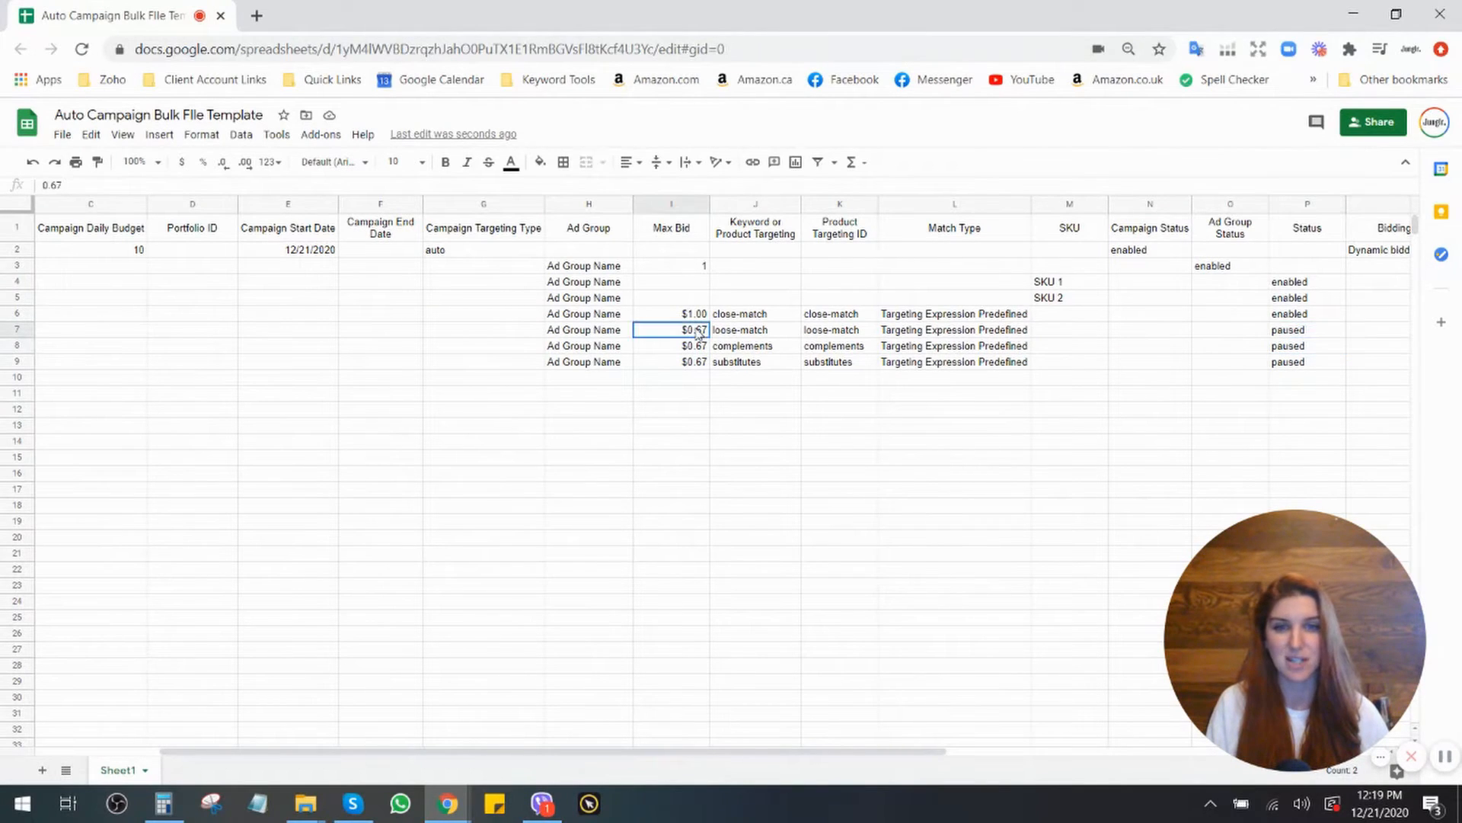
pyautogui.moveTo(698, 333); pyautogui.dragTo(694, 366)
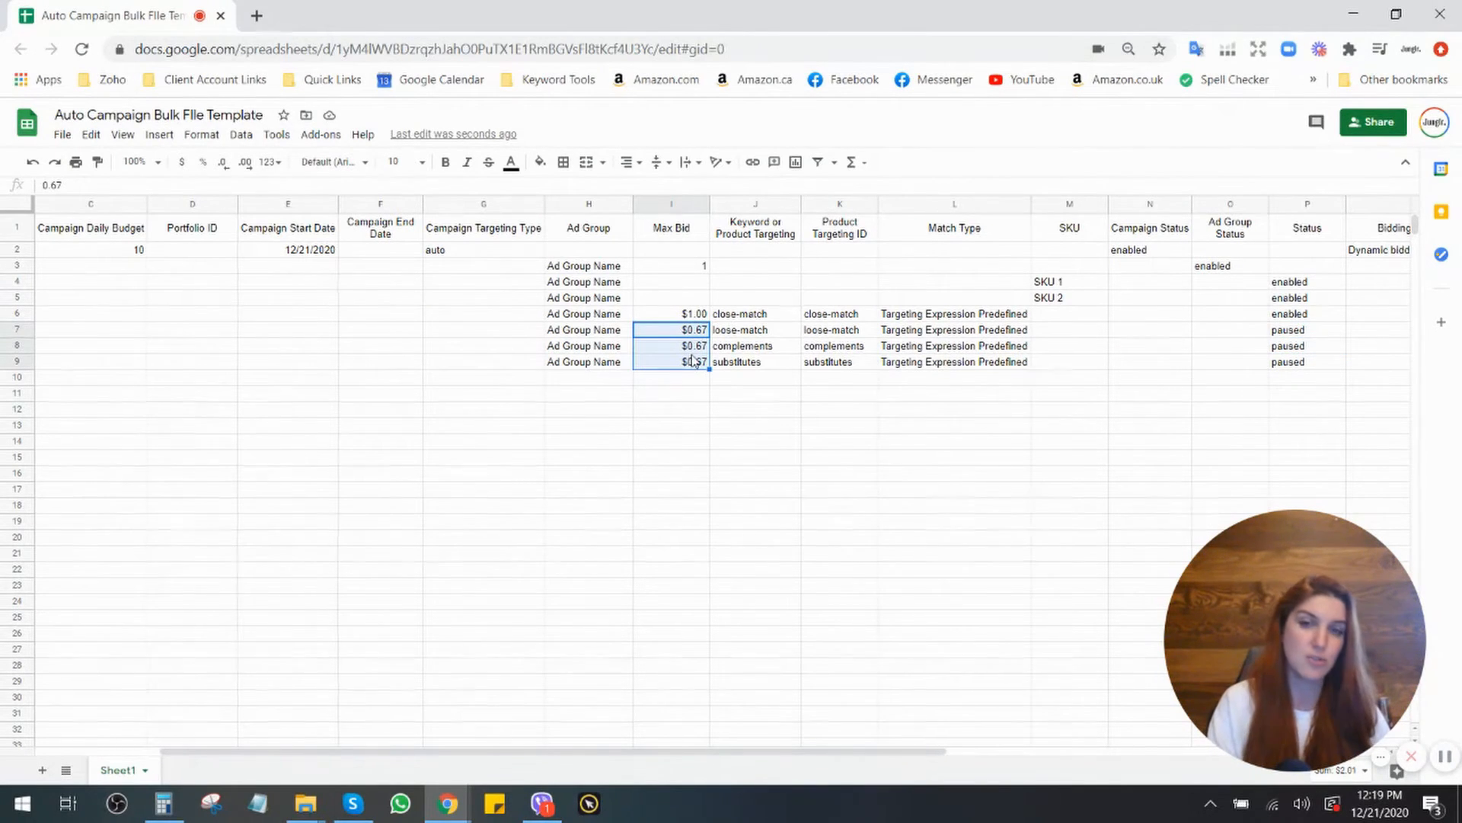
pyautogui.press('Delete')
pyautogui.click(686, 266)
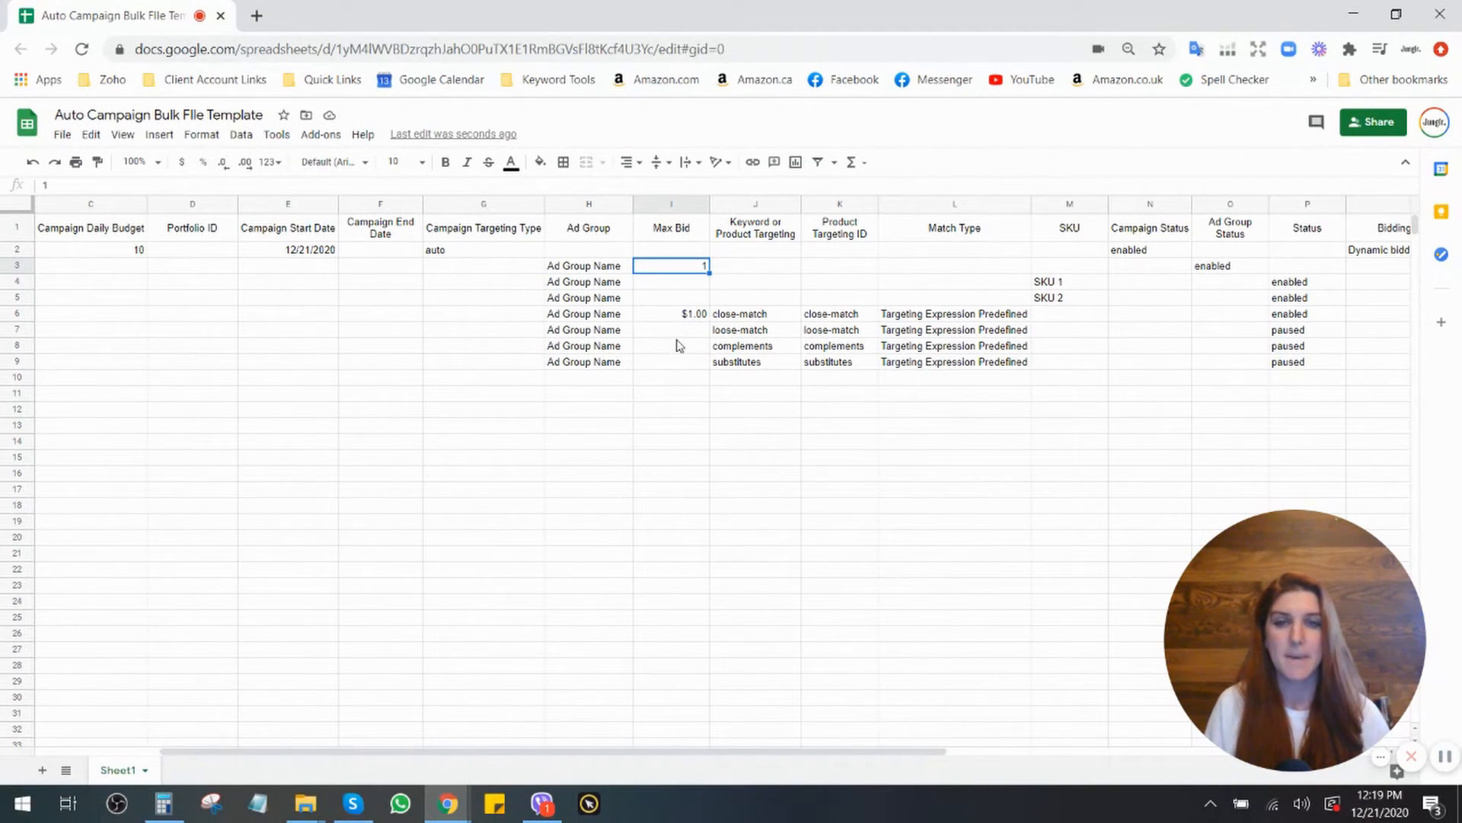
pyautogui.moveTo(678, 330); pyautogui.dragTo(686, 361)
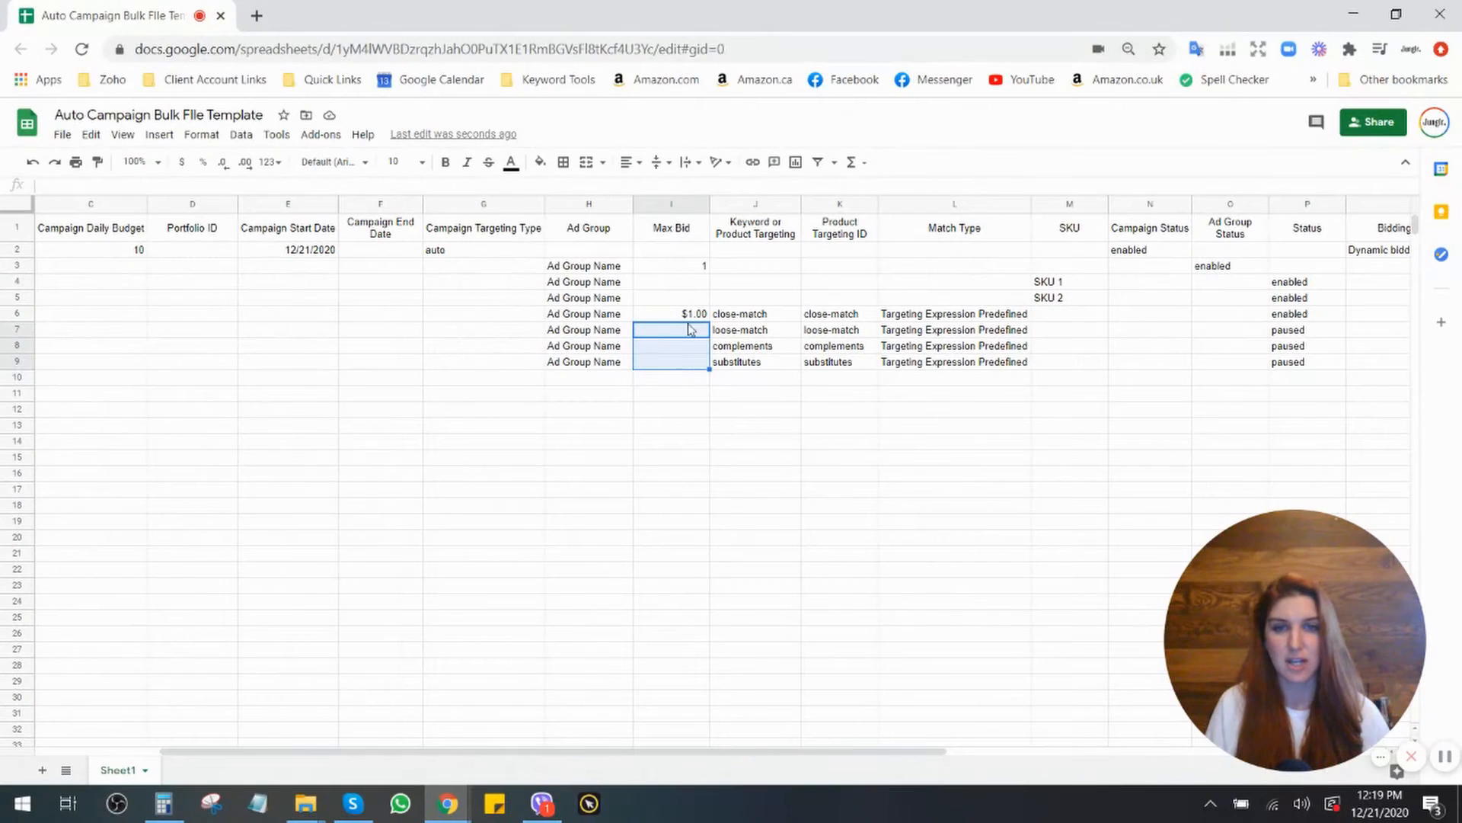
# Copy the enabled status from the close-match row to the Status cells of the loose-match, complements and substitutes rows.
pyautogui.click(1296, 318)
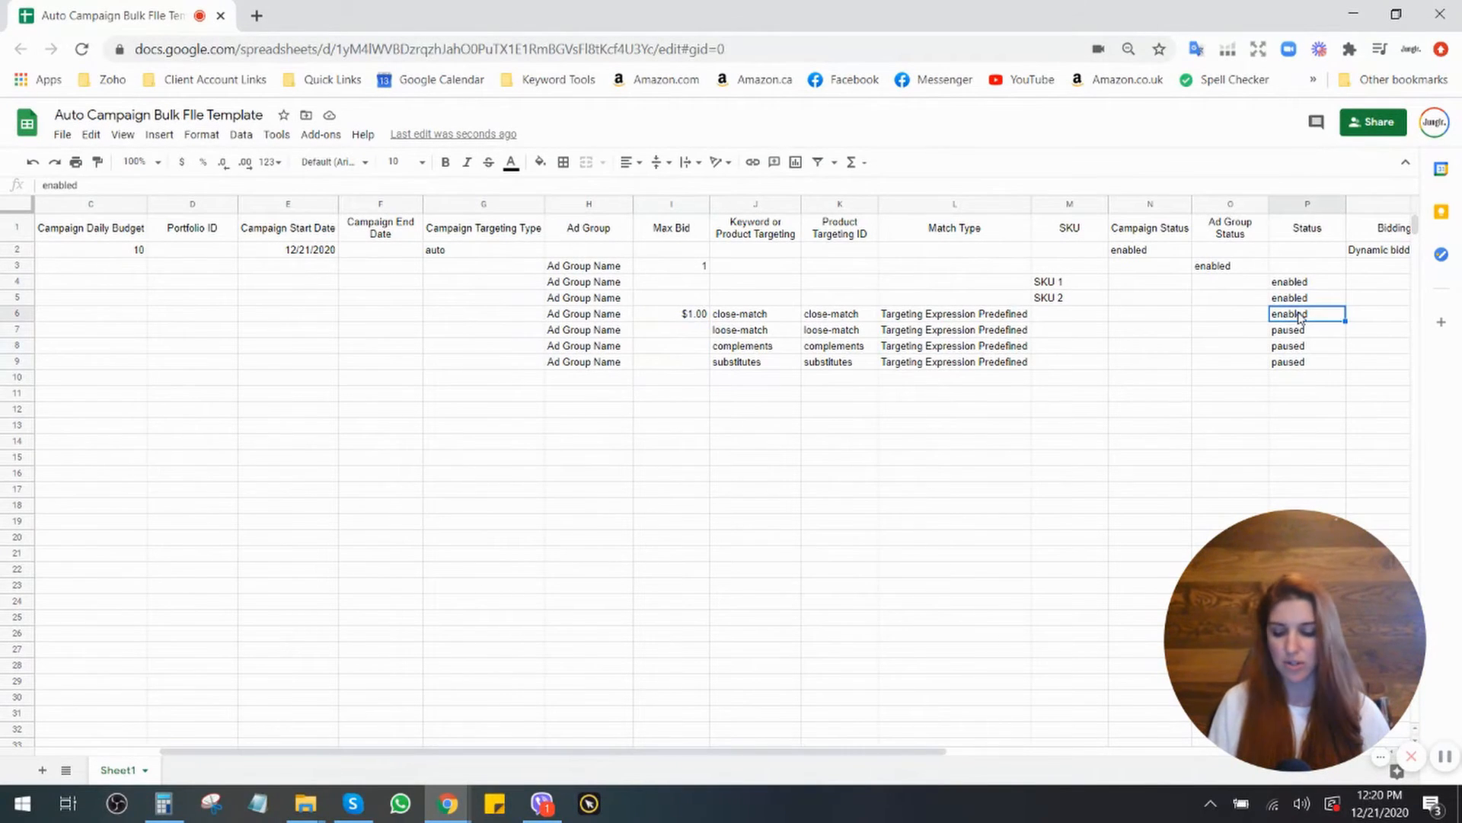
pyautogui.hotkey('ctrl', 'c')
pyautogui.keyDown('shift'); pyautogui.click(1302, 358); pyautogui.keyUp('shift')
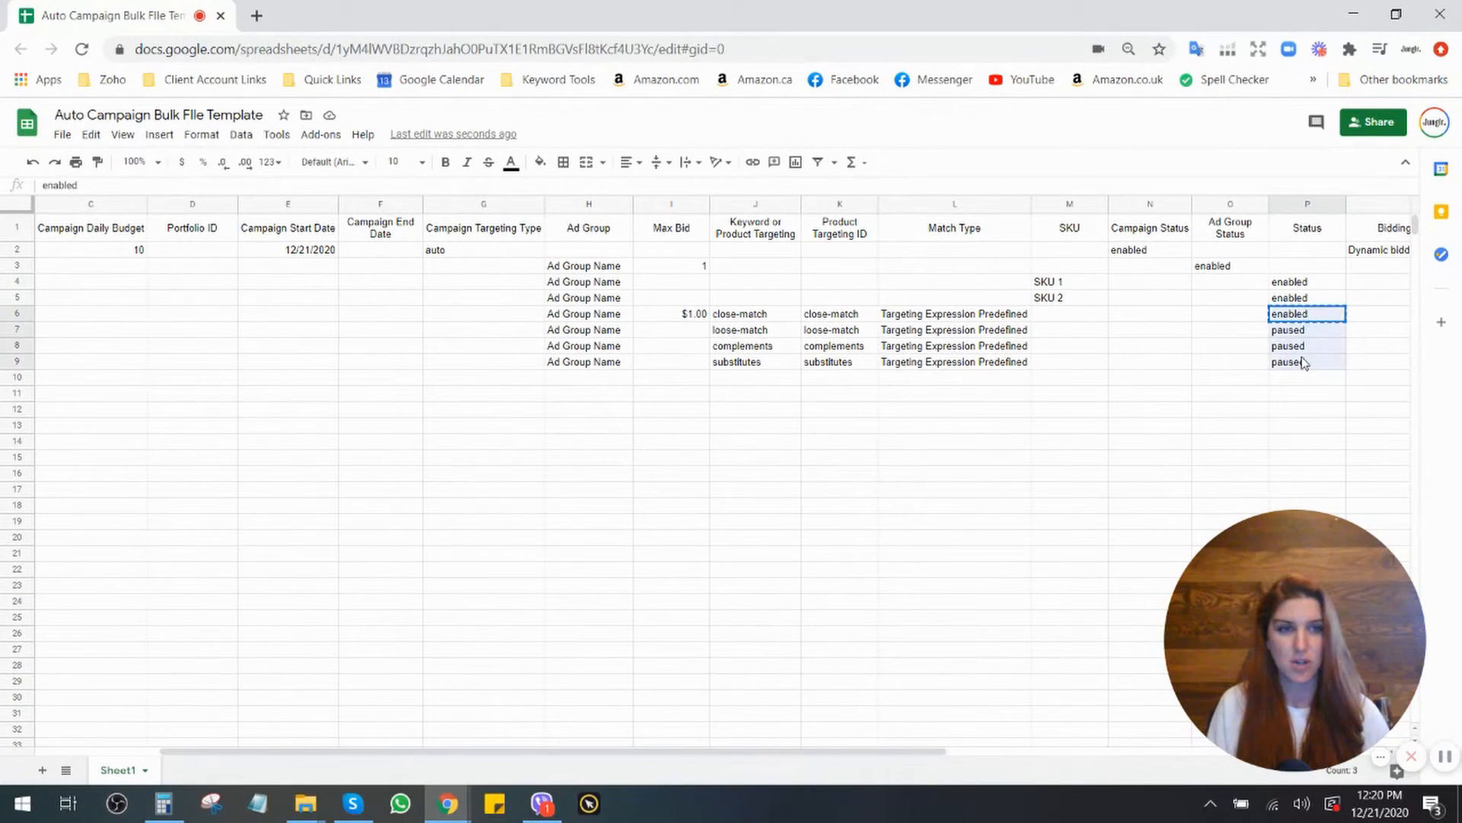
pyautogui.hotkey('ctrl', 'v')
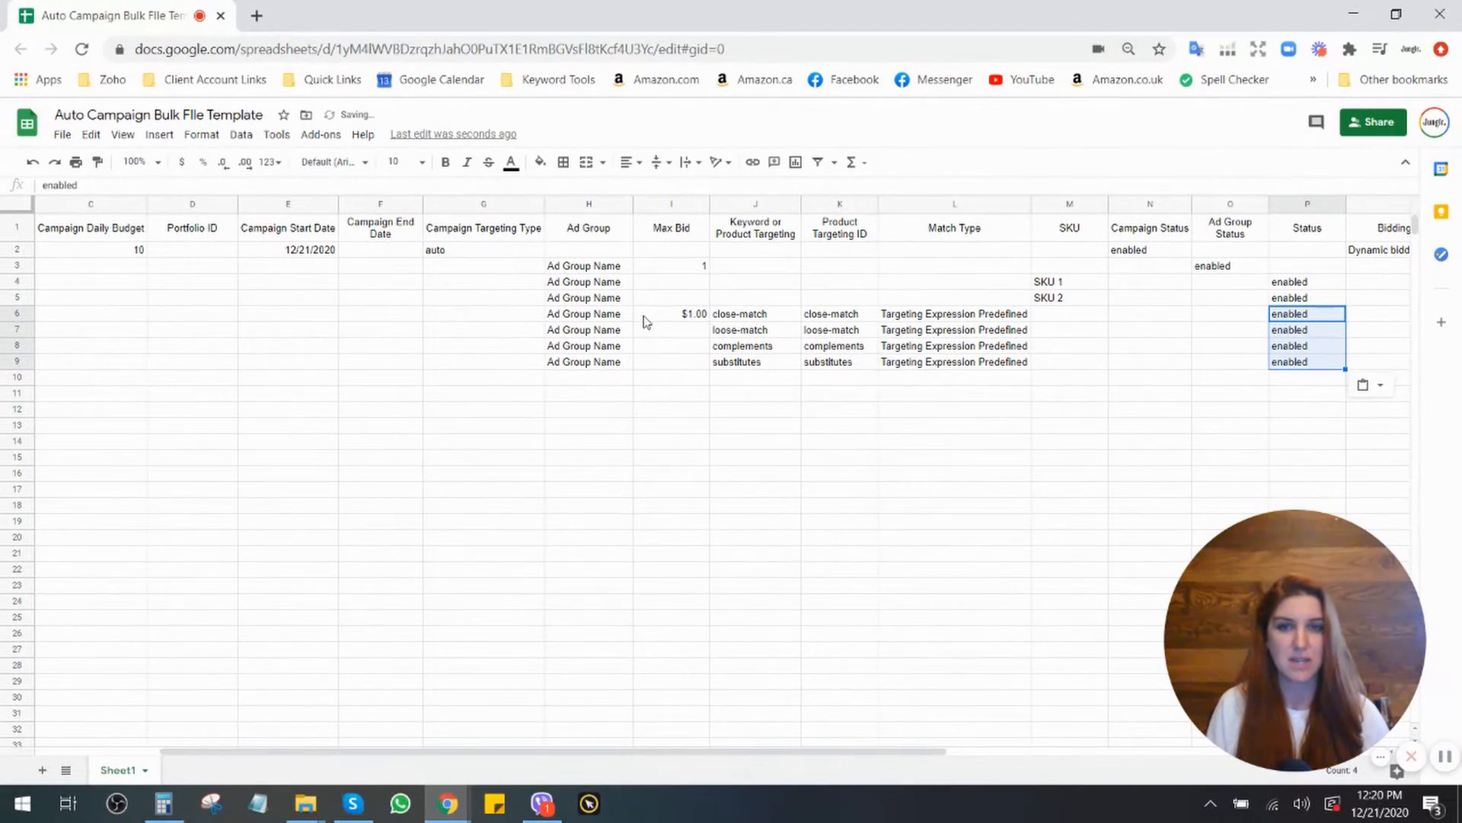
pyautogui.moveTo(646, 317); pyautogui.dragTo(911, 368)
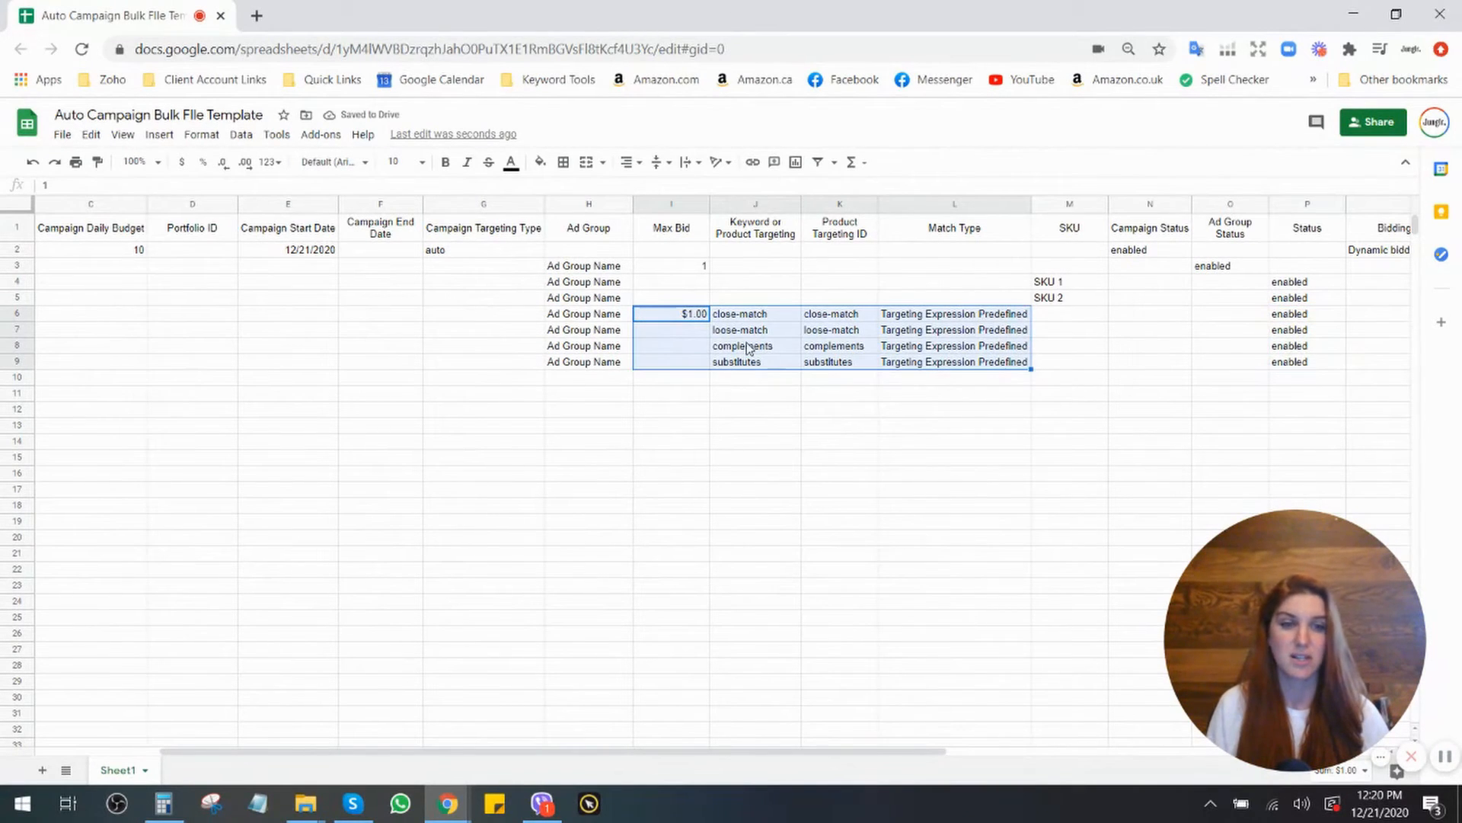
# Set the Max Bid of the loose-match Product Targeting row to 0.77.
pyautogui.click(688, 316)
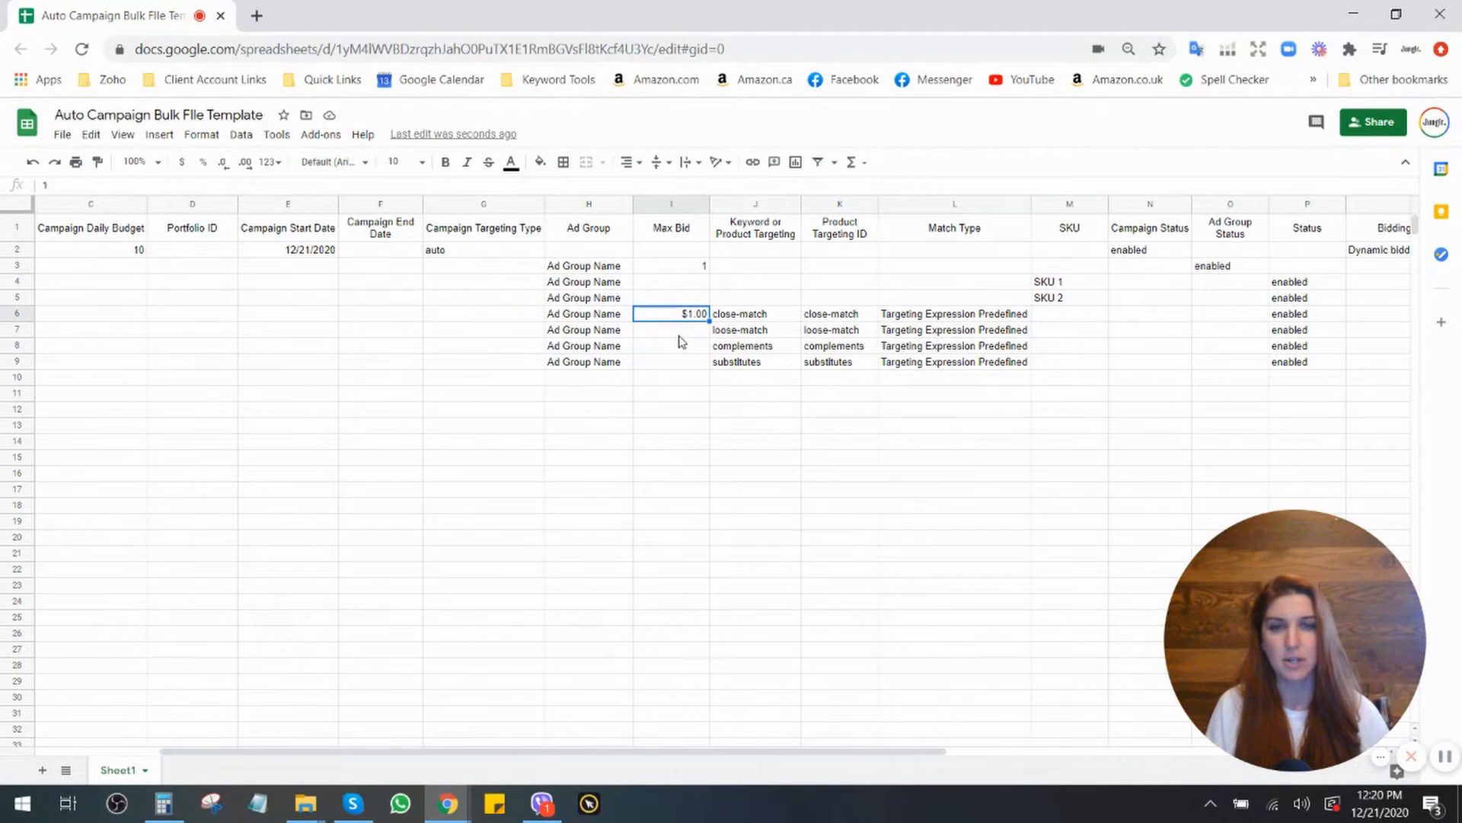
pyautogui.click(682, 335)
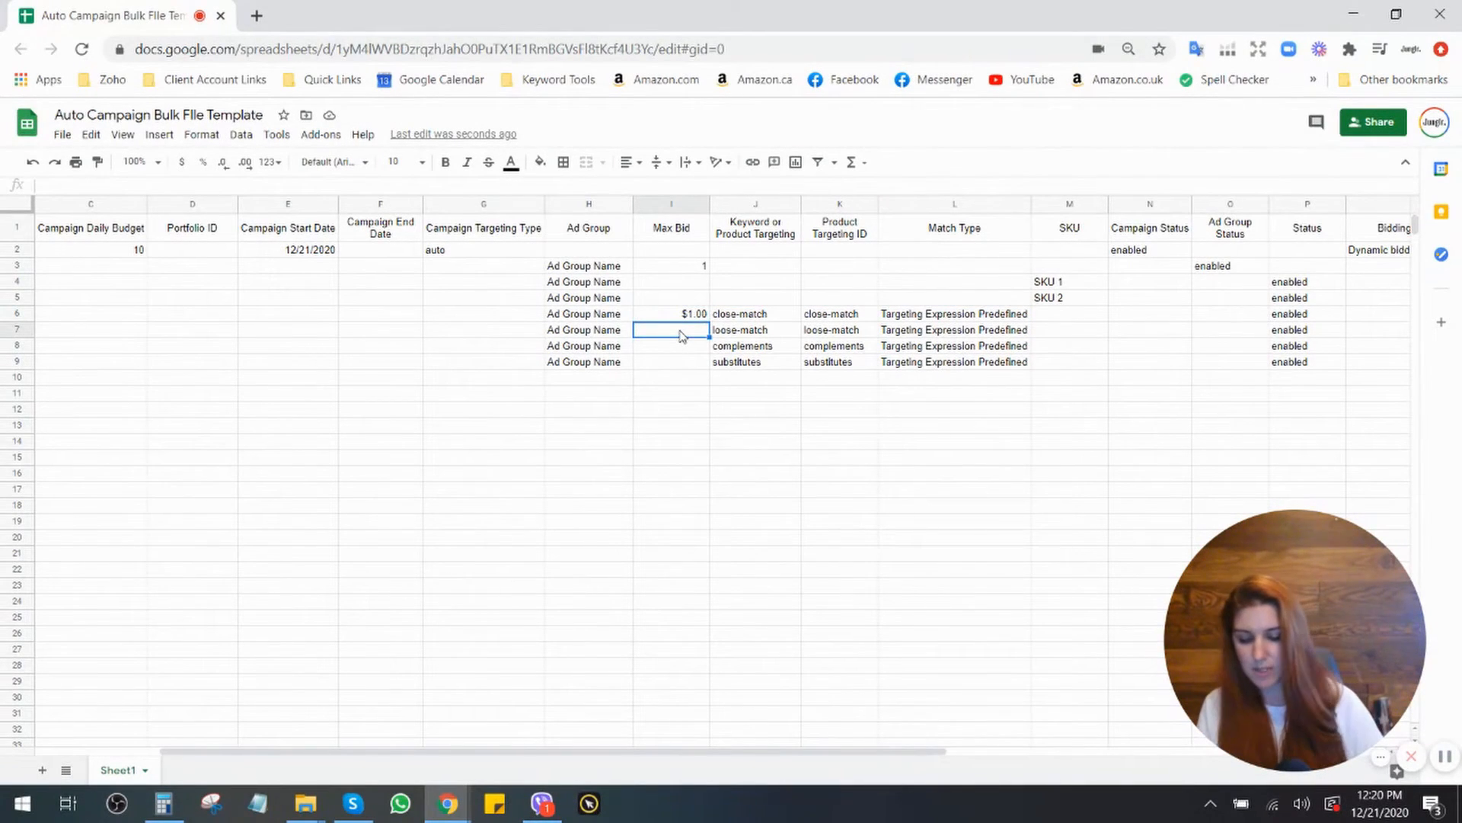
pyautogui.doubleClick(681, 331)
pyautogui.write('.77')
pyautogui.press('Return')
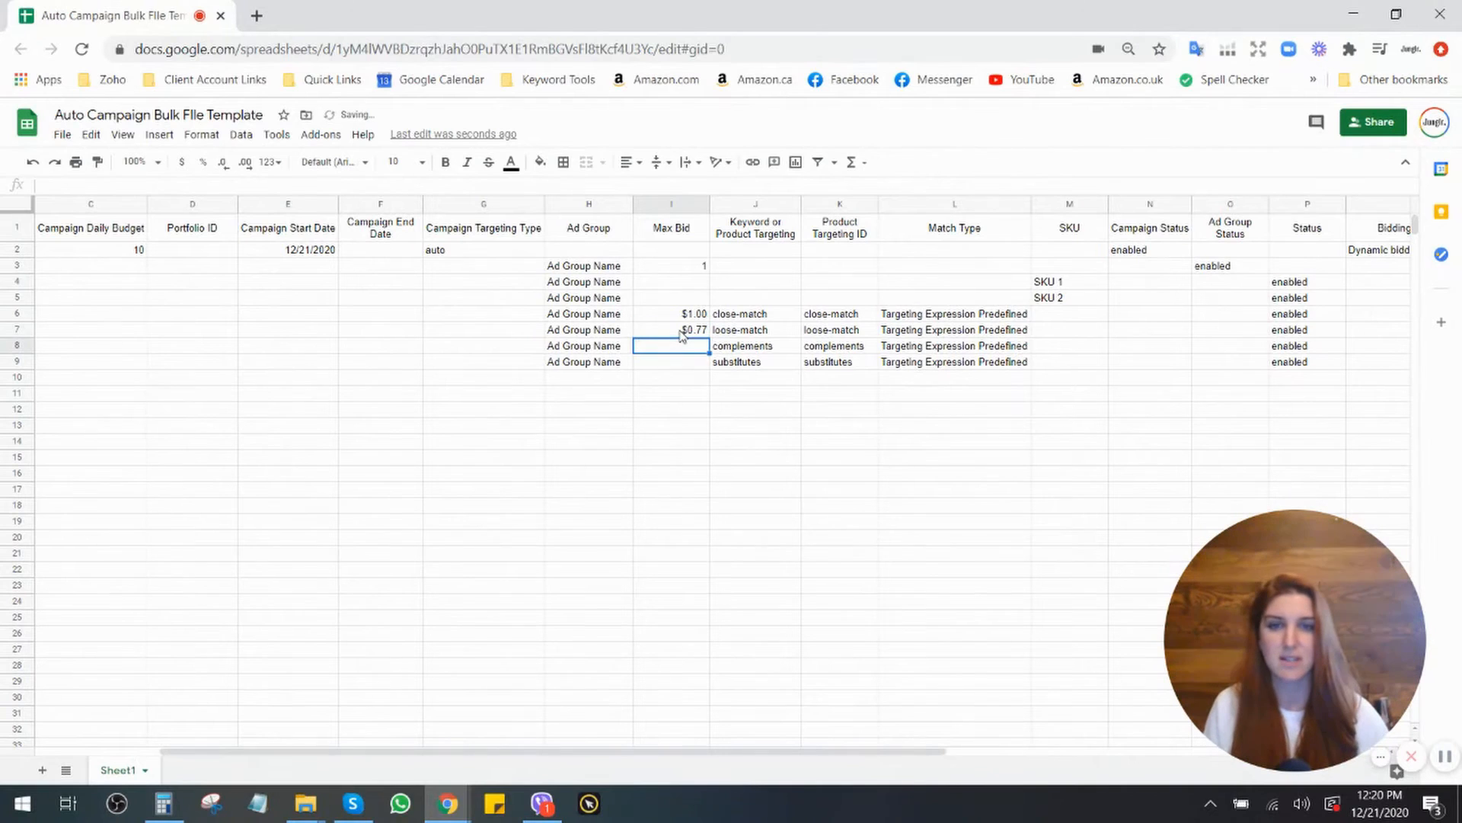
# Copy the loose-match Max Bid of $0.77 to the complements and substitutes rows, and review all four Product Targeting rows.
pyautogui.click(681, 332)
pyautogui.moveTo(681, 333); pyautogui.dragTo(758, 361)
pyautogui.hotkey('ctrl', 'v')
pyautogui.click(677, 425)
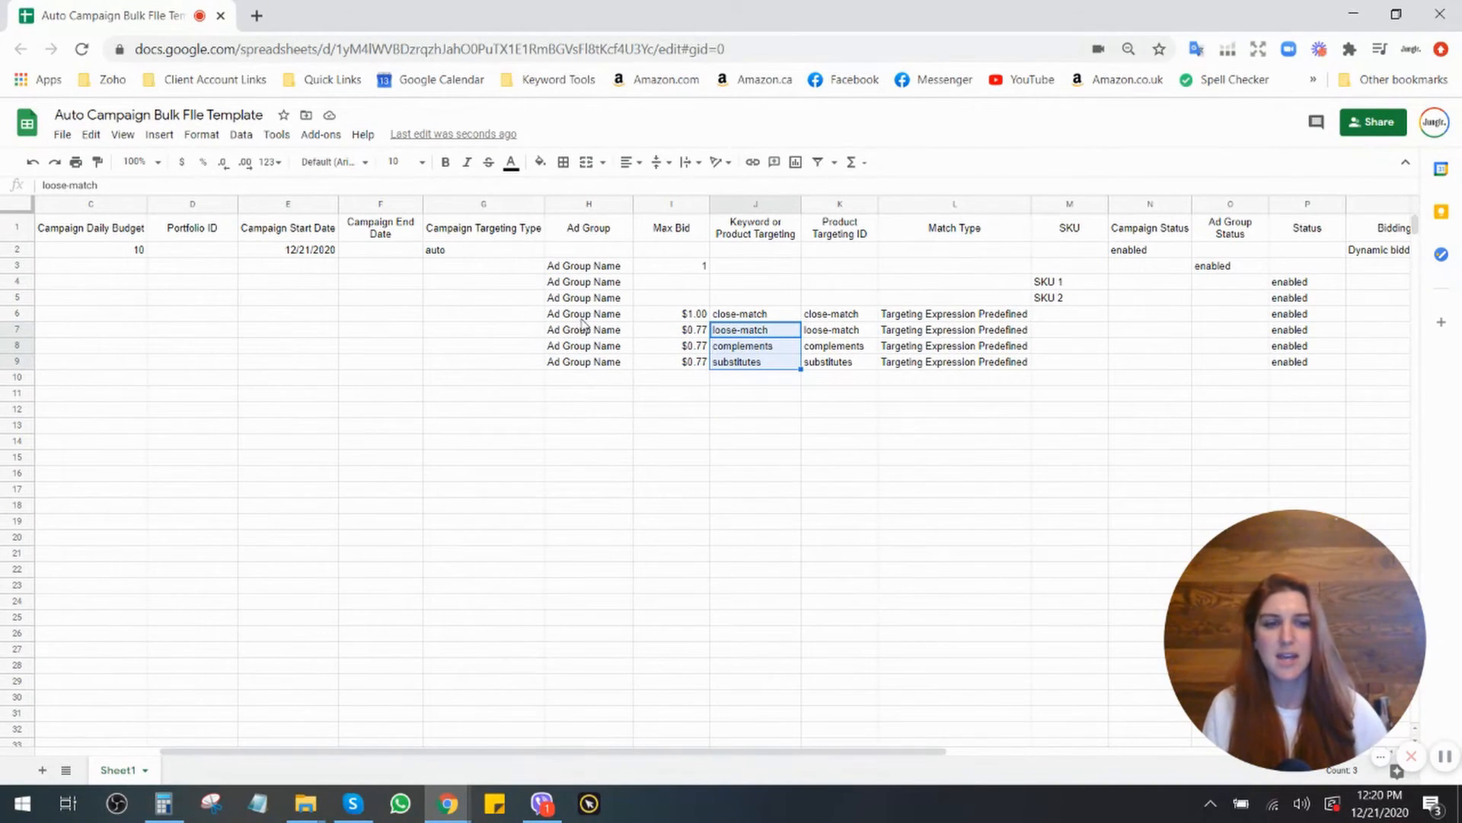
pyautogui.click(16, 329)
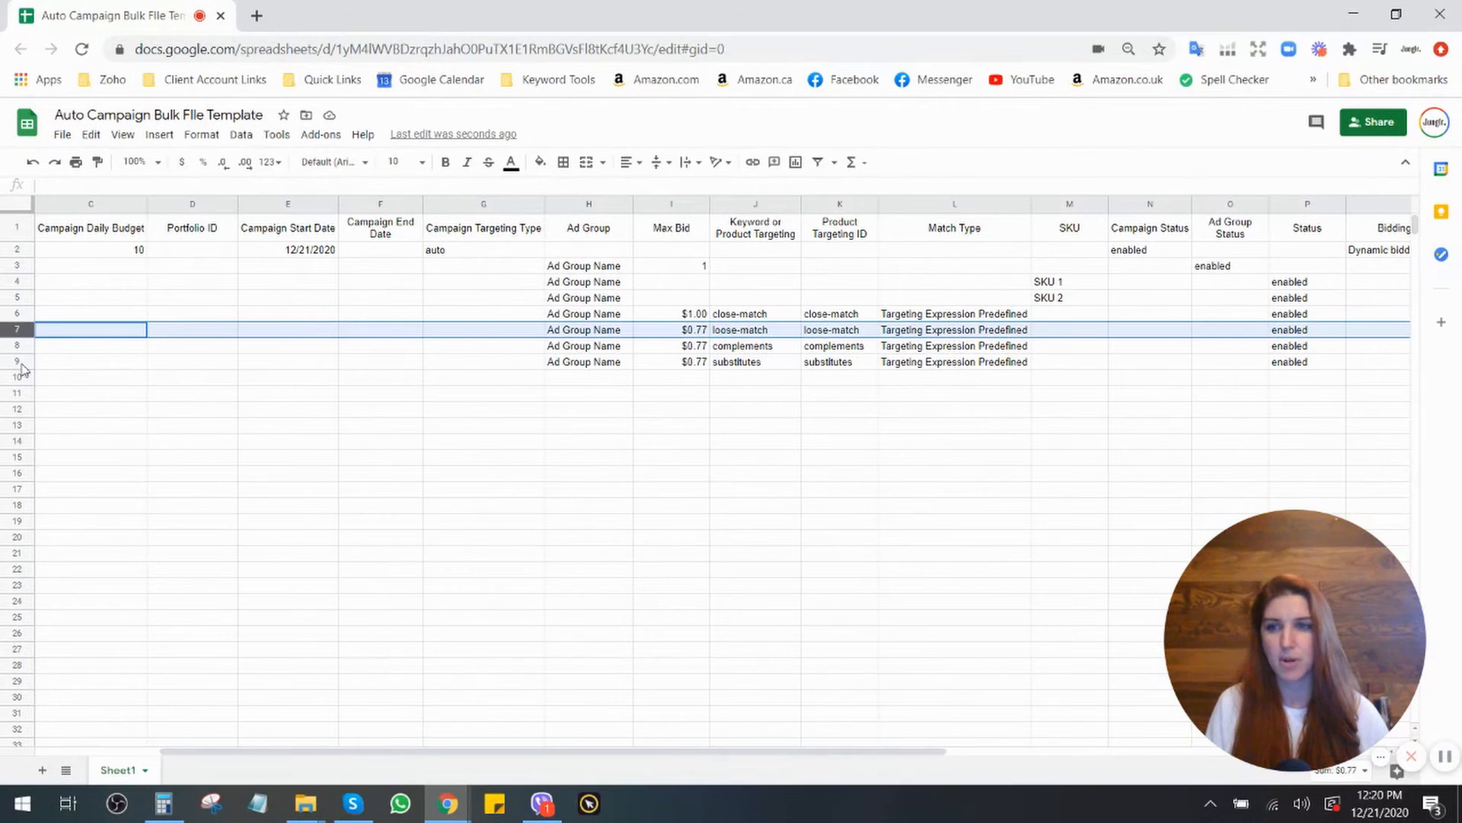
pyautogui.keyDown('shift'); pyautogui.click(21, 364); pyautogui.keyUp('shift')
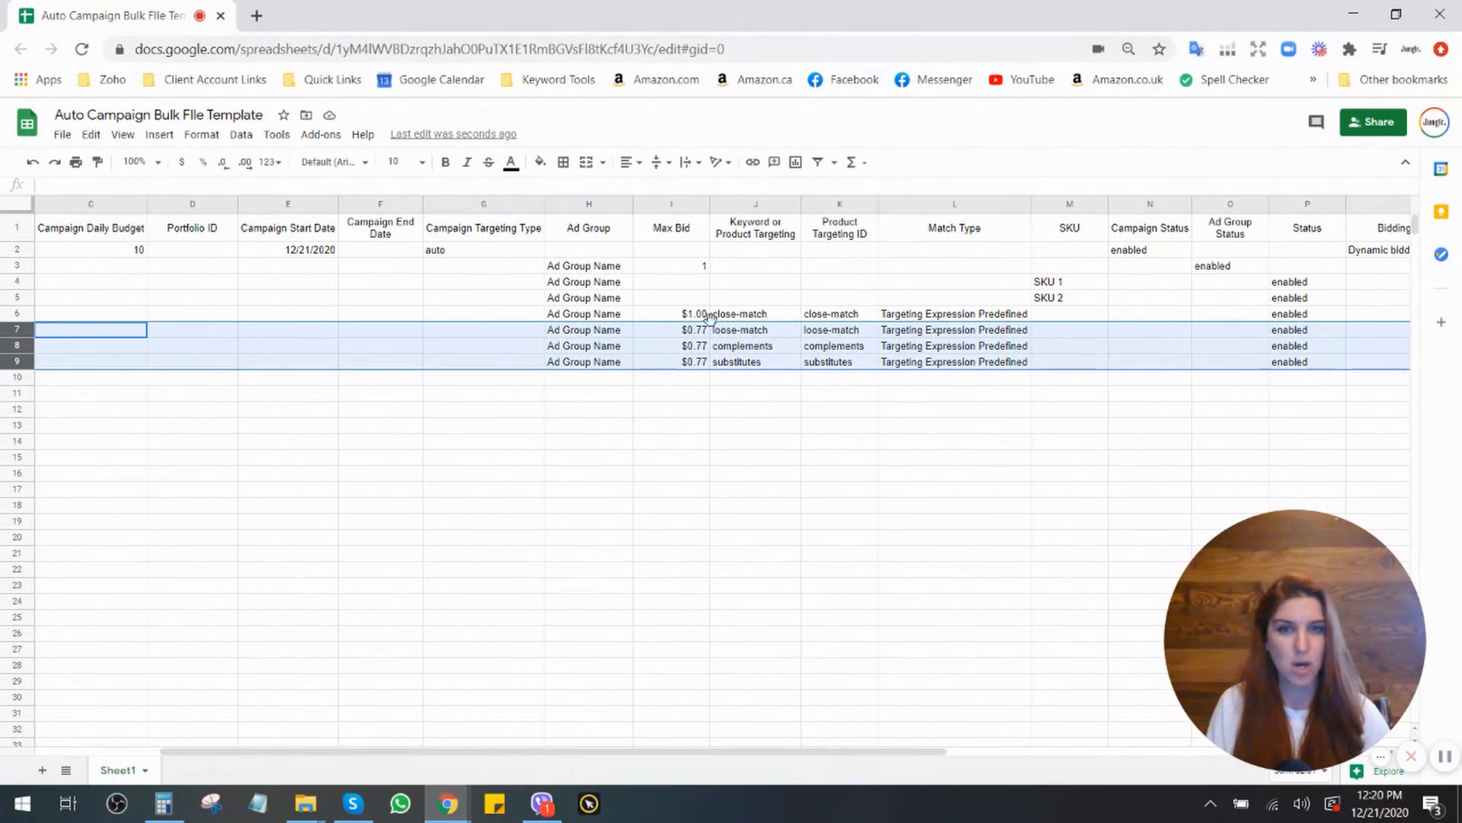
pyautogui.moveTo(673, 317); pyautogui.dragTo(1306, 364)
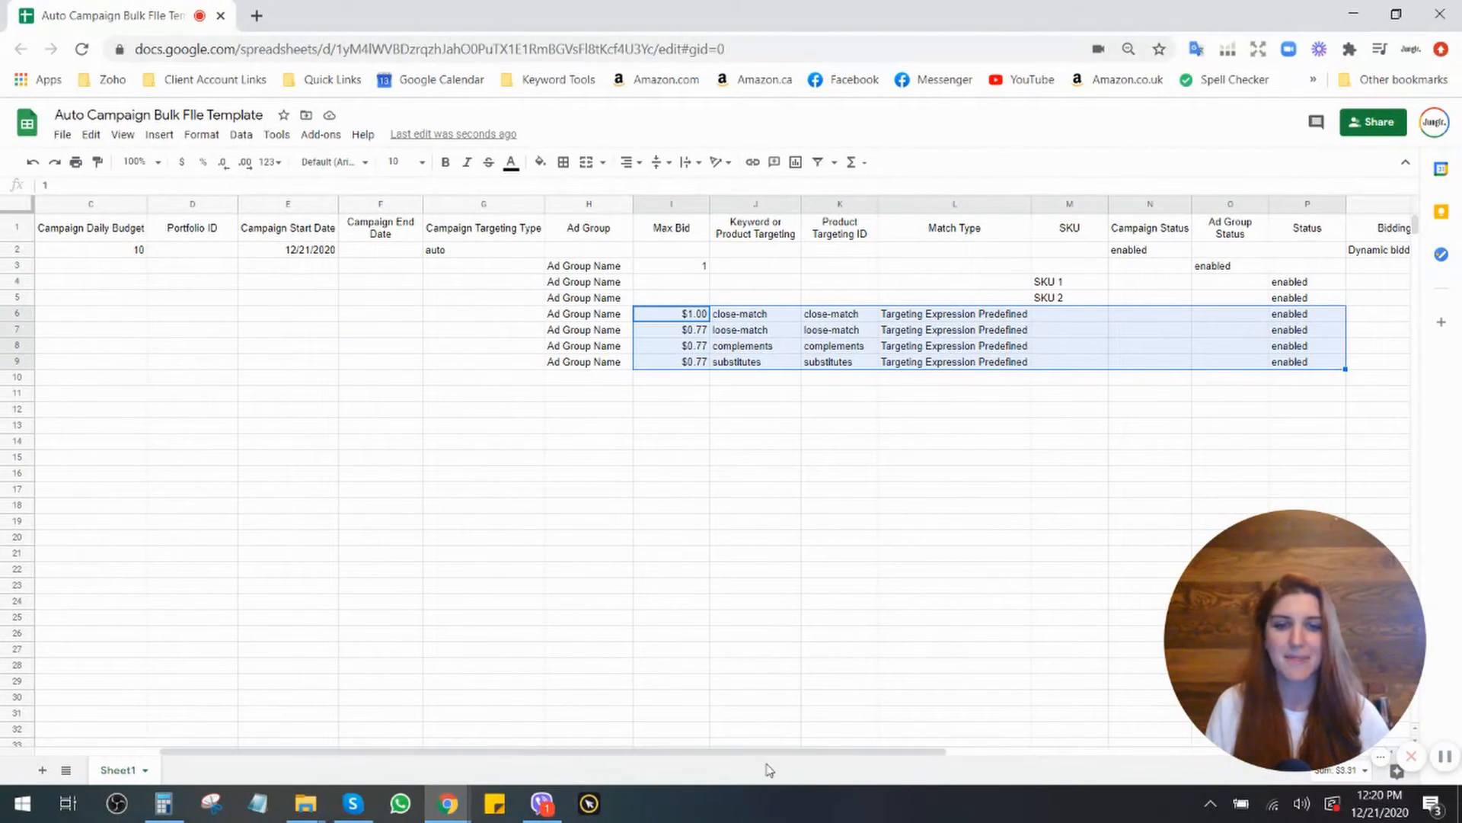
# Set the Status of the complements row to paused and copy it to the substitutes row.
pyautogui.click(1307, 318)
pyautogui.click(1305, 348)
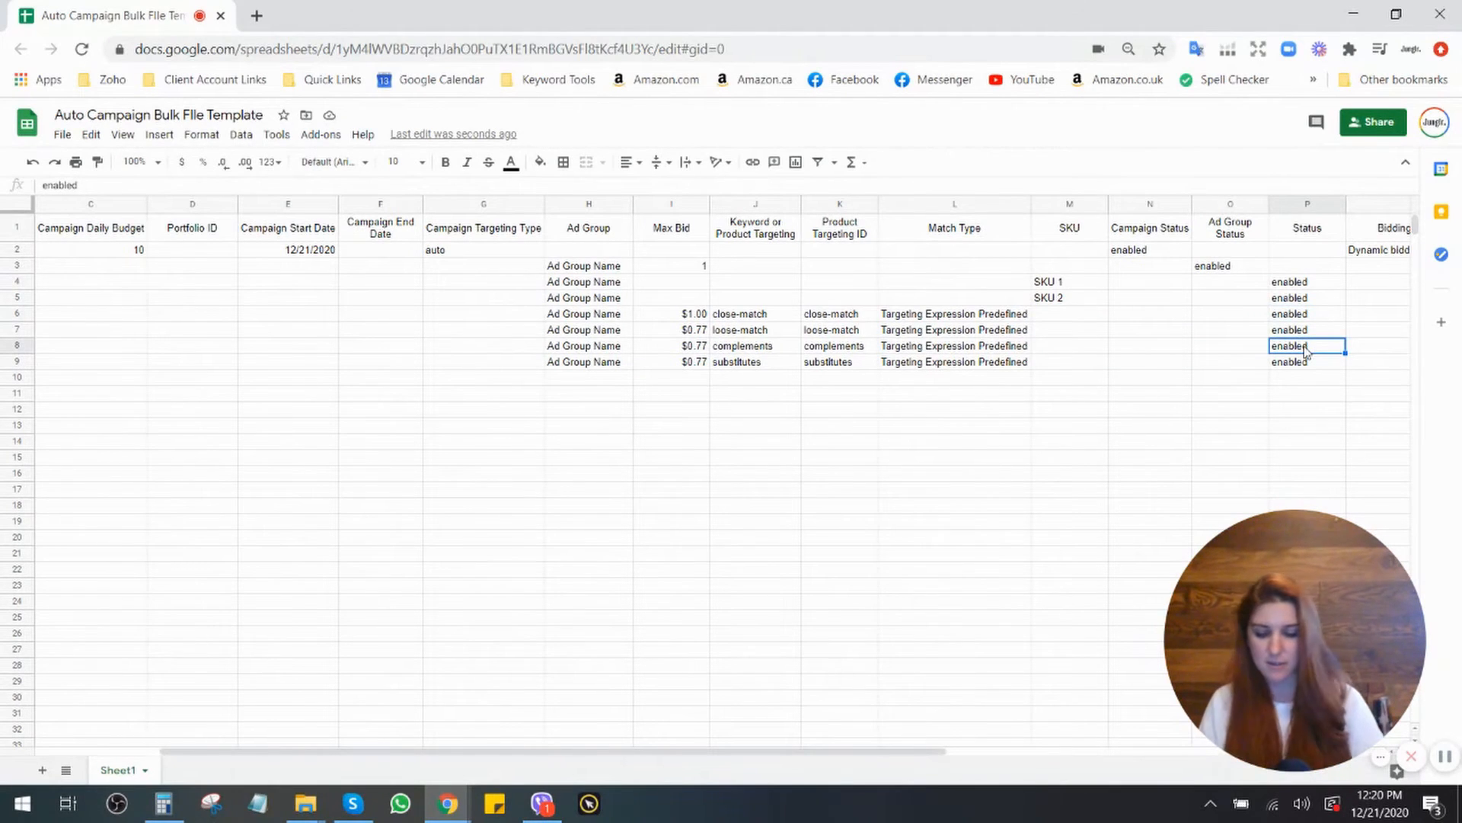
pyautogui.write('paused')
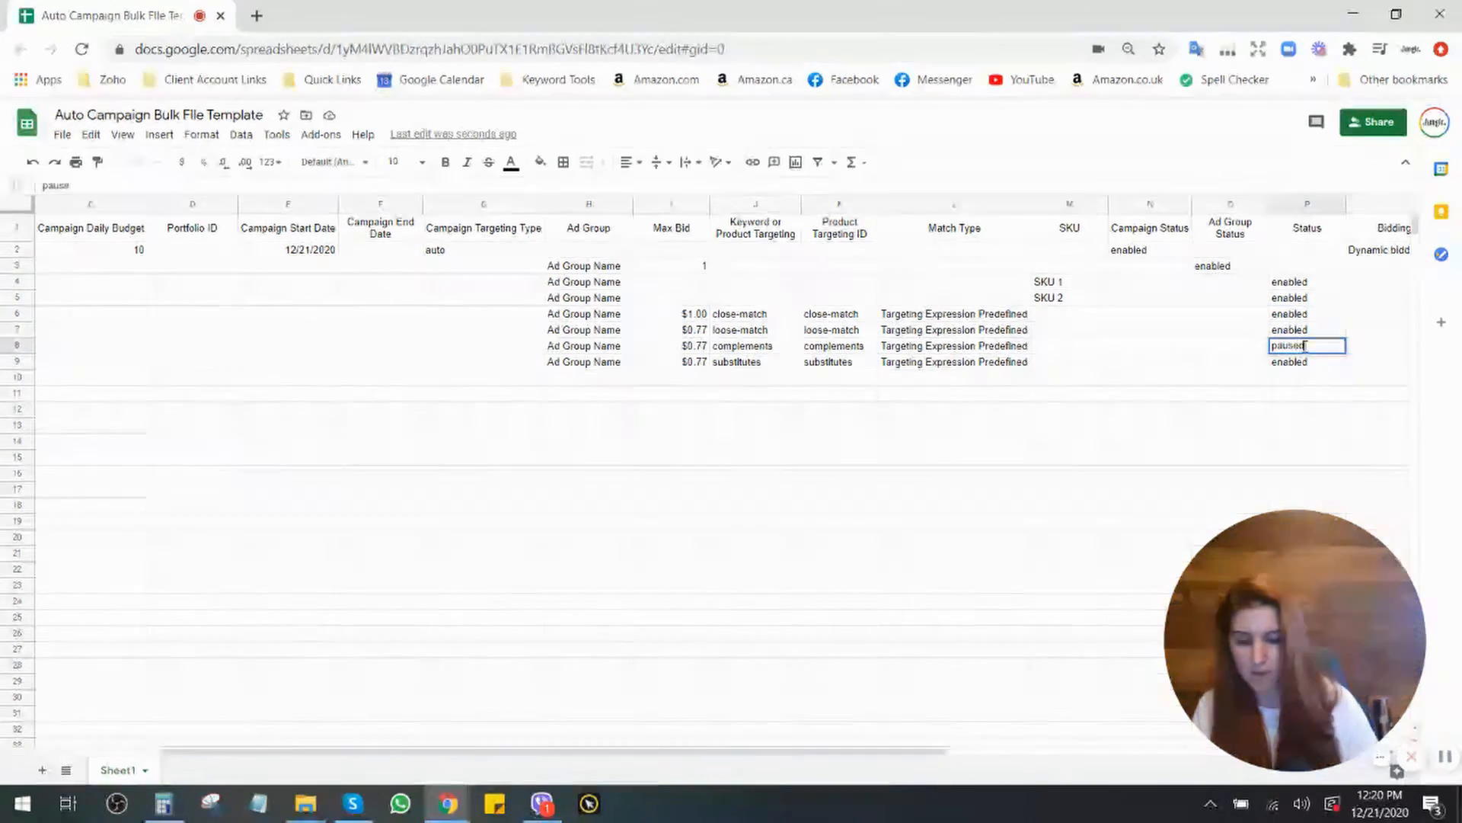
pyautogui.press('Return')
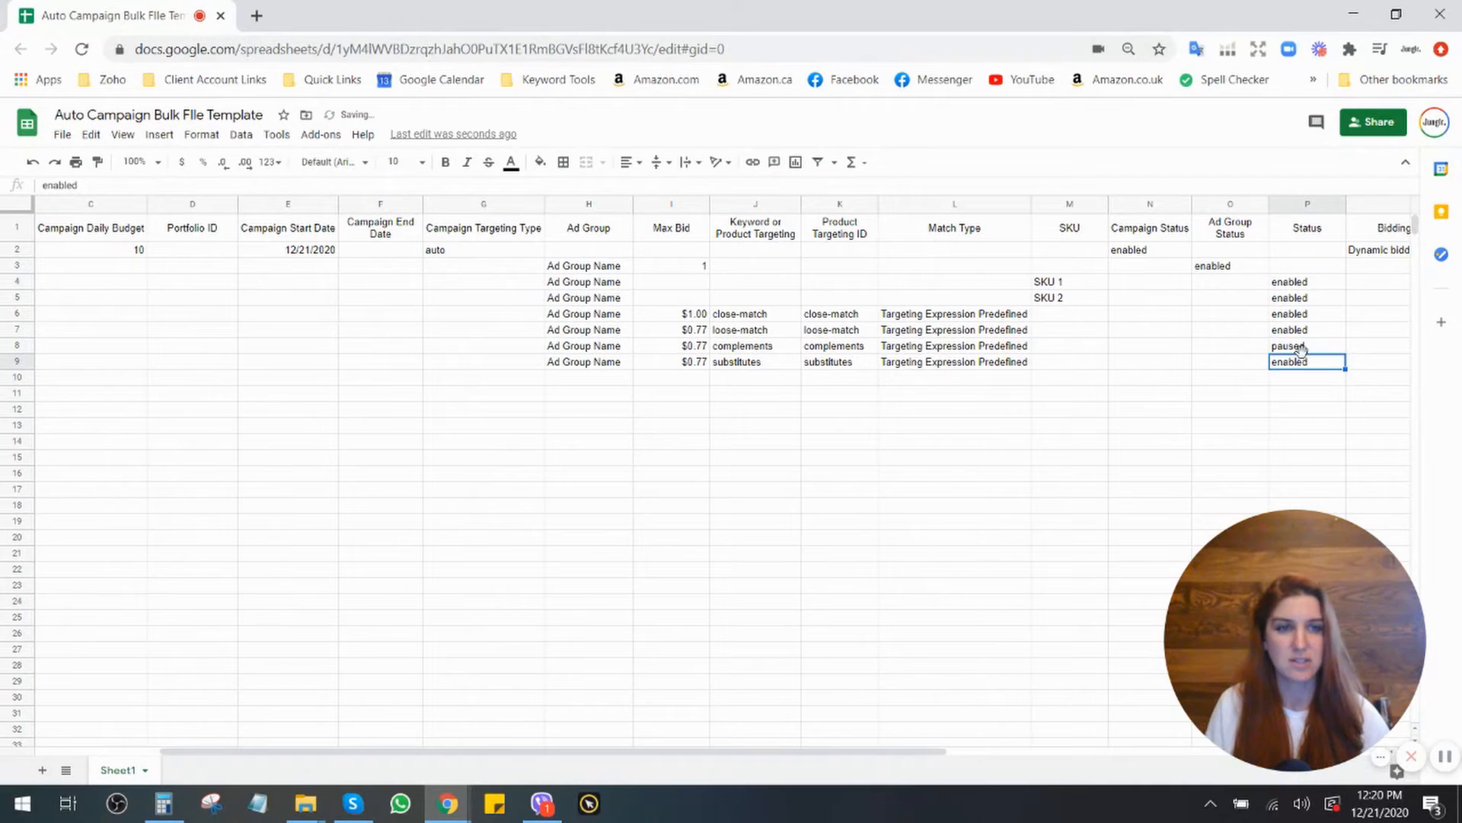
pyautogui.click(1303, 349)
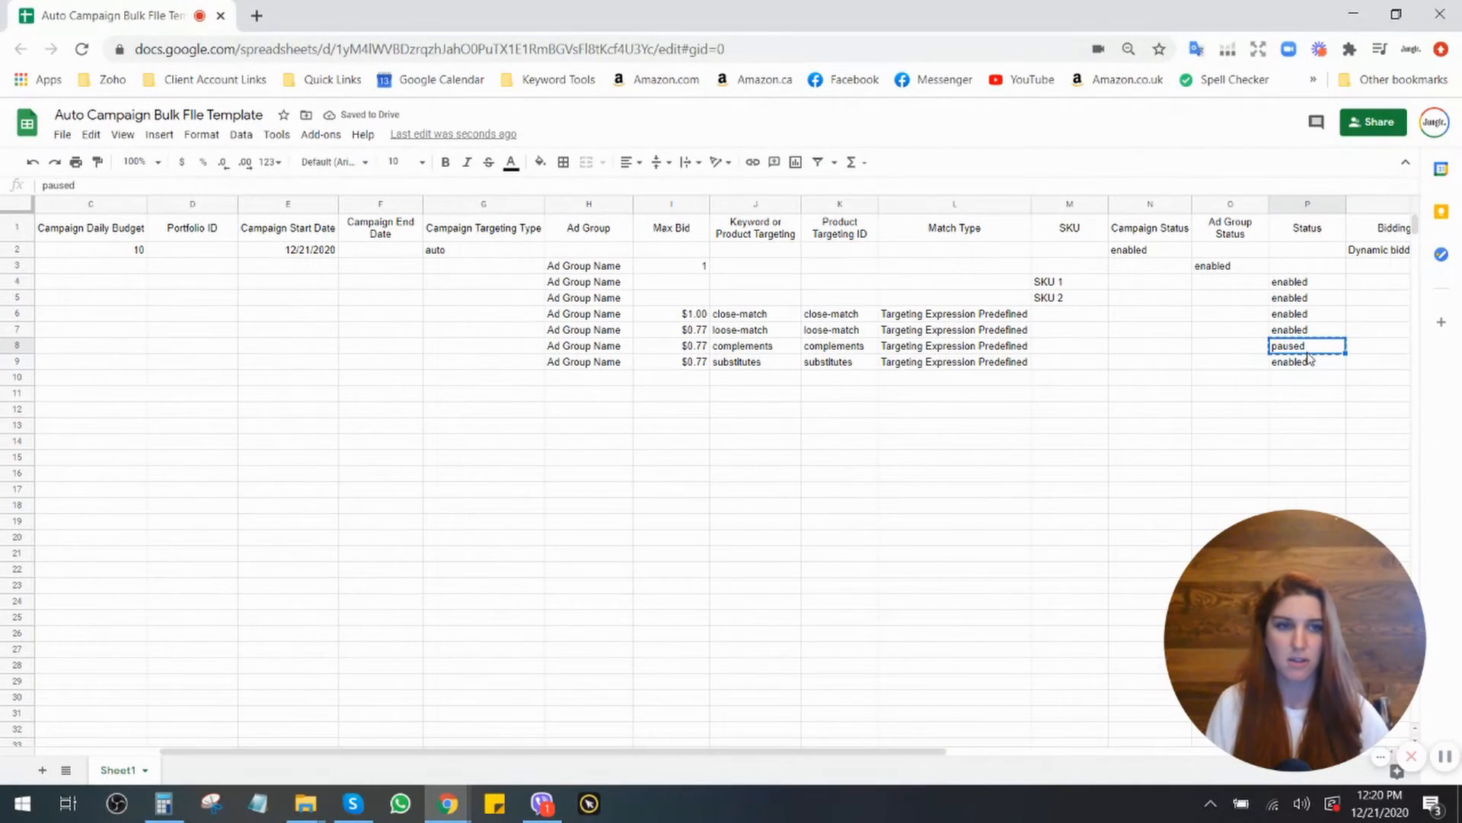
pyautogui.keyDown('shift'); pyautogui.click(1308, 358); pyautogui.keyUp('shift')
pyautogui.hotkey('ctrl', 'v')
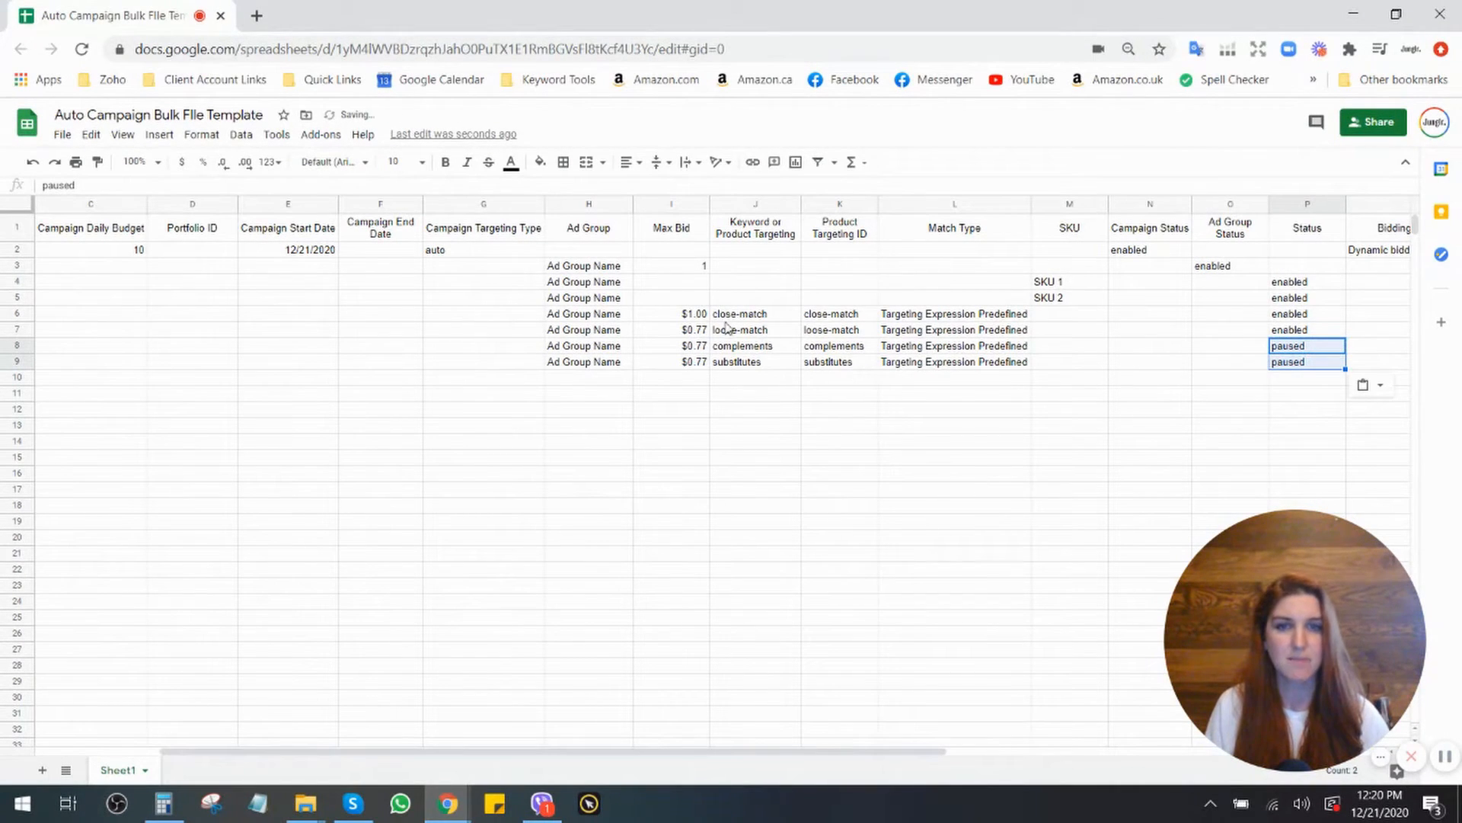
pyautogui.click(842, 321)
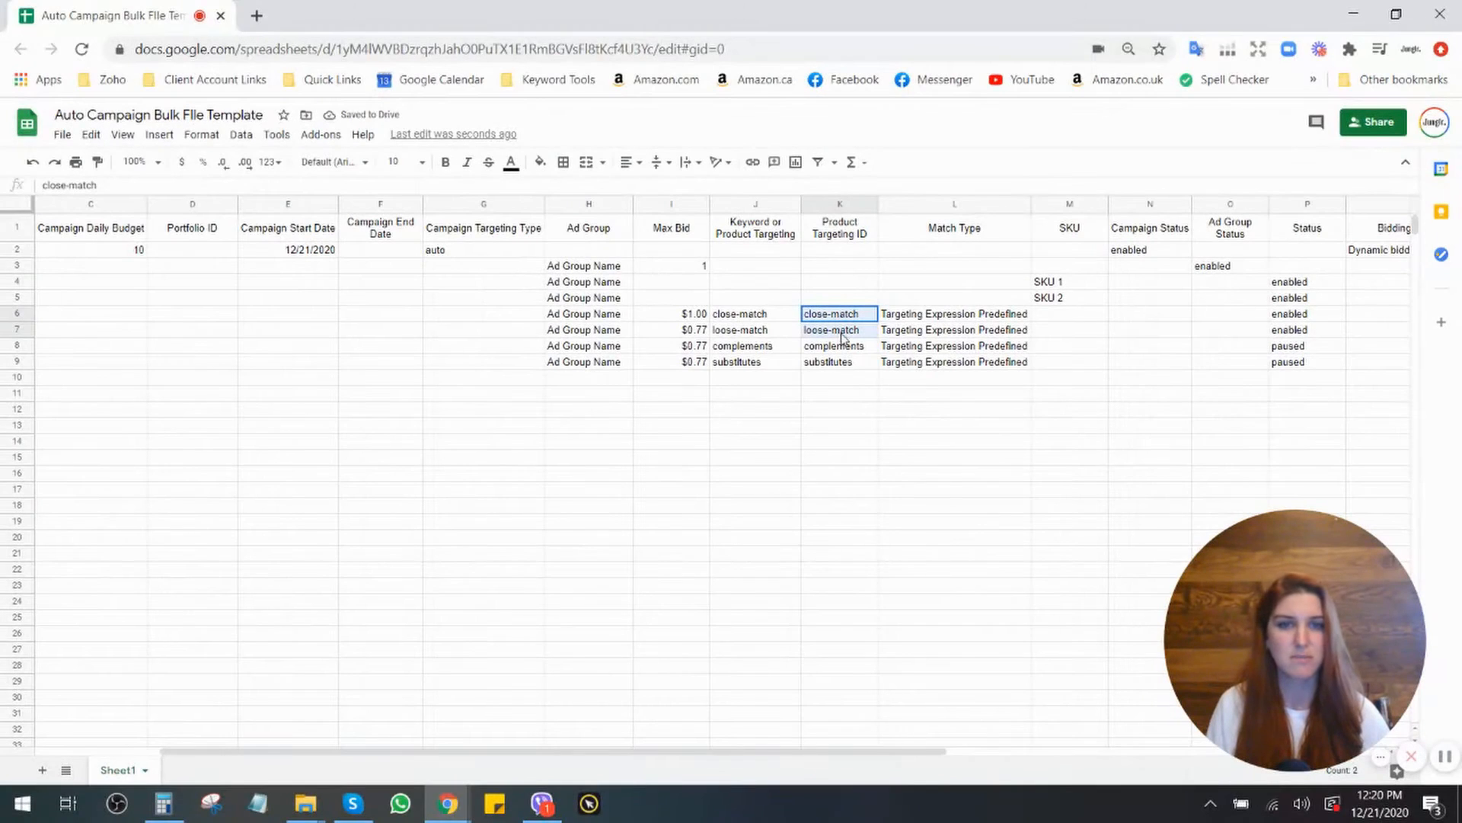
pyautogui.moveTo(843, 337); pyautogui.dragTo(842, 359)
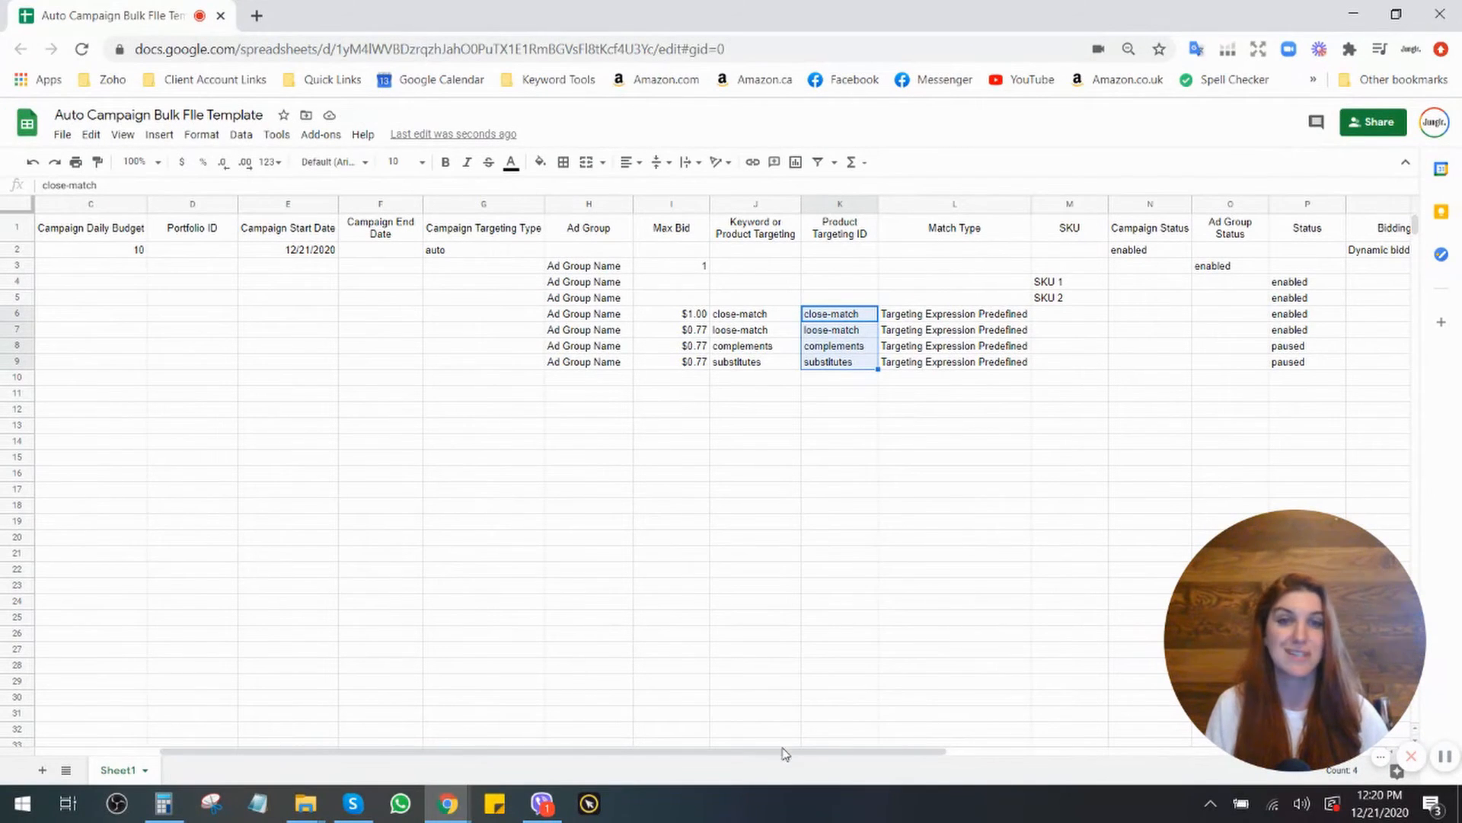
pyautogui.moveTo(1058, 284); pyautogui.dragTo(1061, 301)
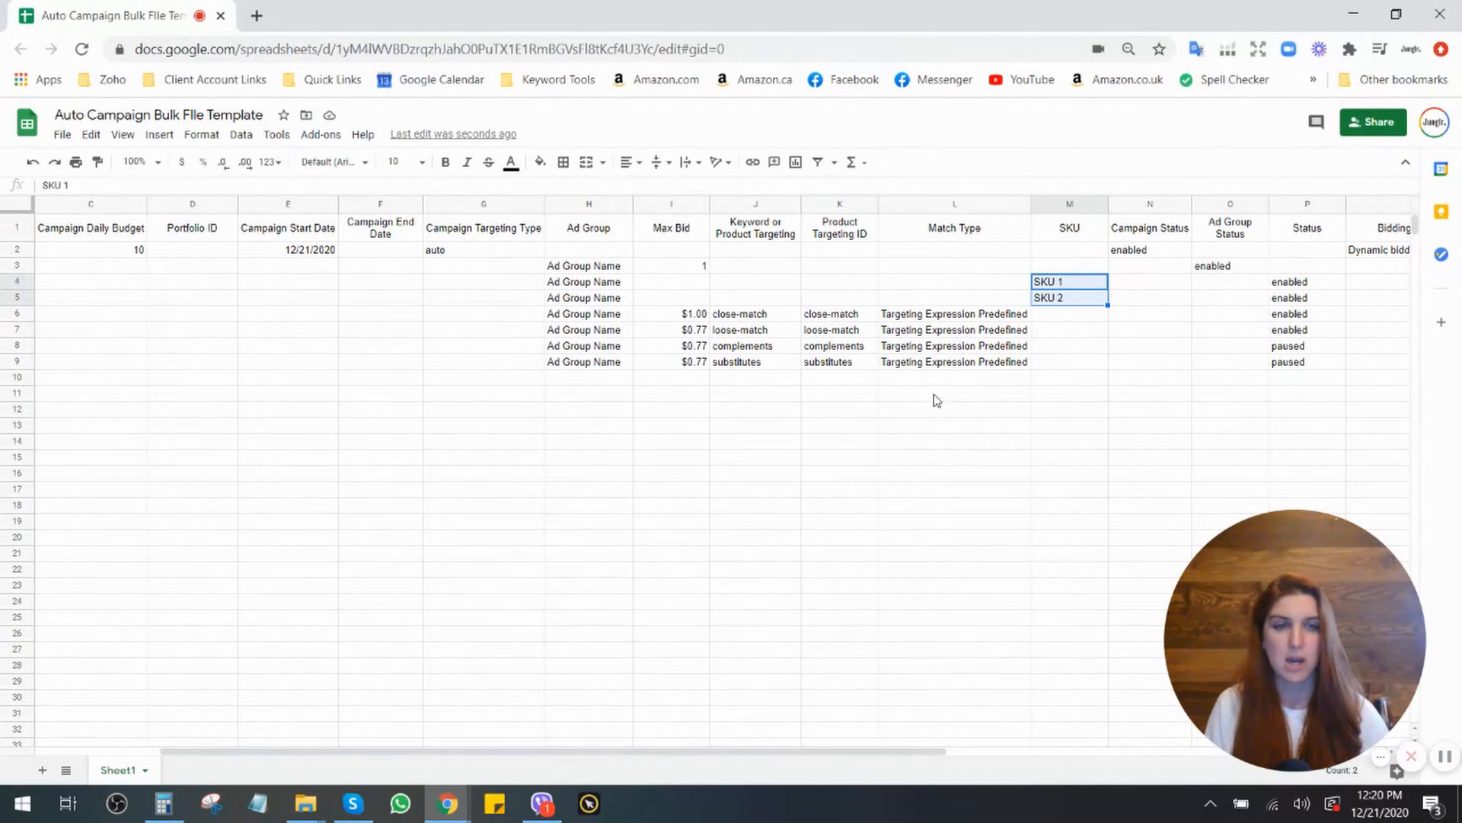
# Replace the placeholder name in the Campaign row's Campaign cell with "Auto - Cm/Lm".
pyautogui.moveTo(678, 750); pyautogui.dragTo(270, 744)
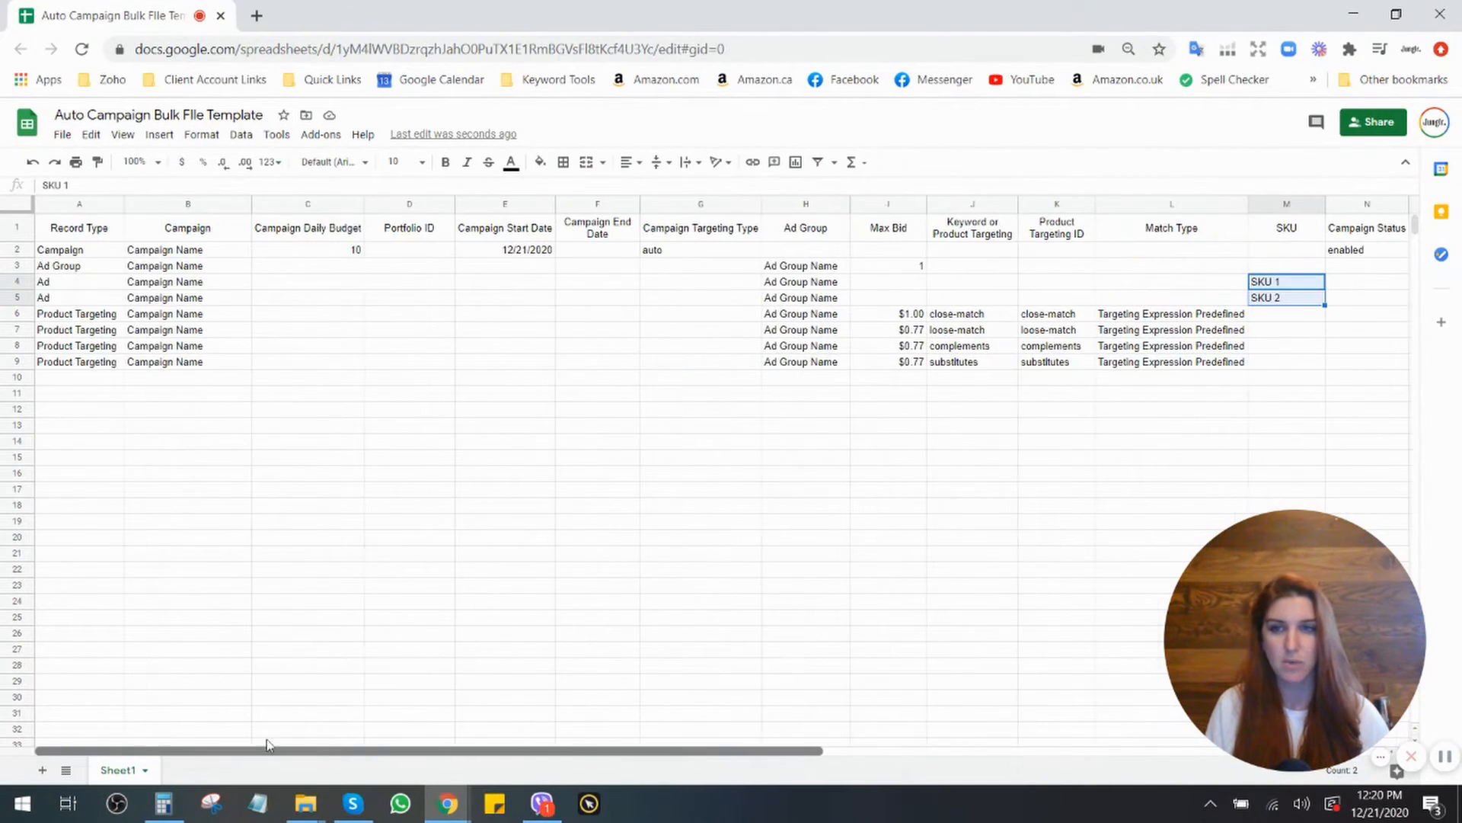
pyautogui.click(154, 254)
pyautogui.doubleClick(154, 251)
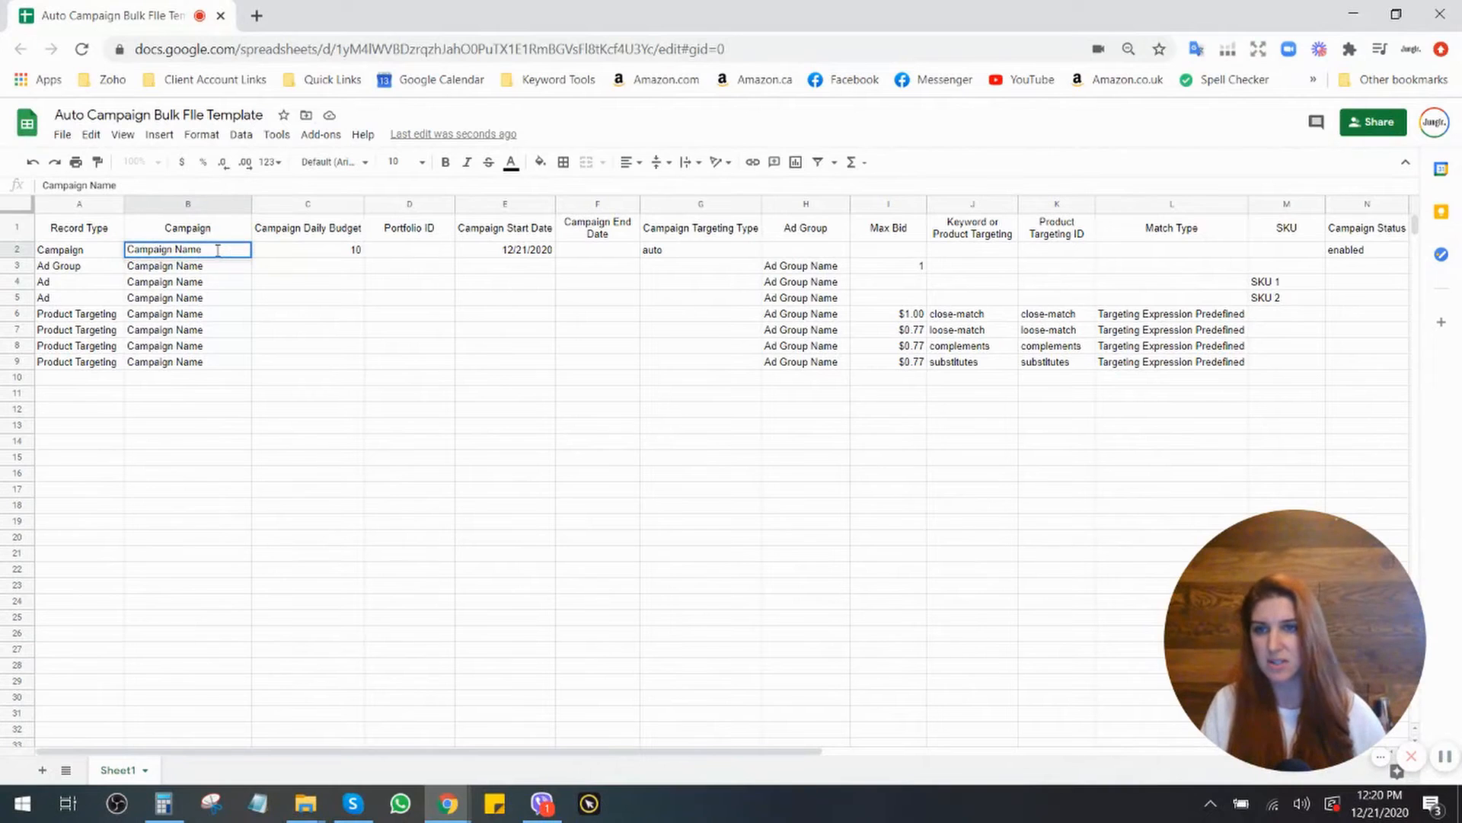
pyautogui.moveTo(217, 251); pyautogui.dragTo(2, 242)
pyautogui.write('A')
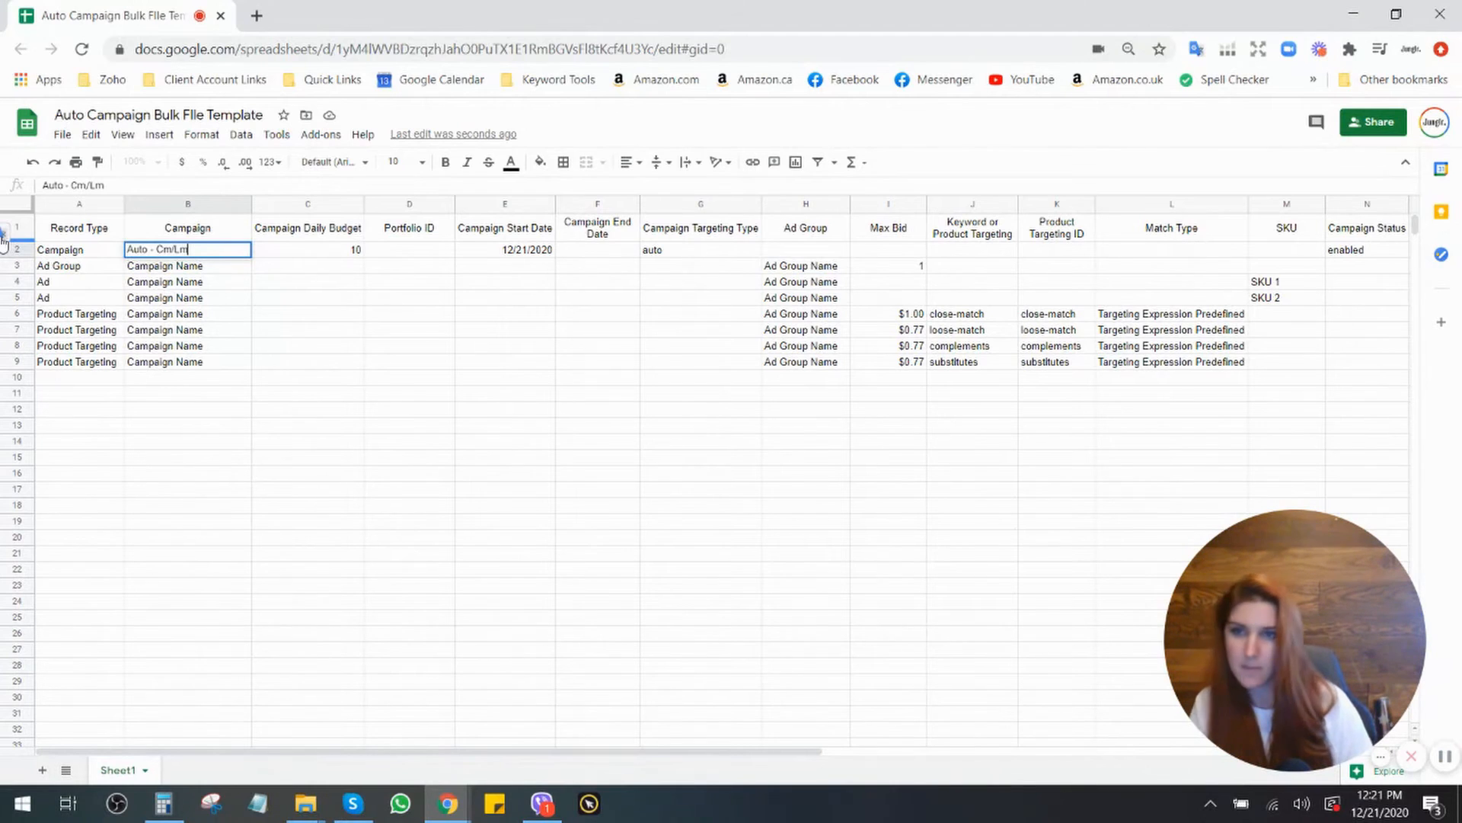
pyautogui.write('uto - Cm/Lm')
pyautogui.click(150, 393)
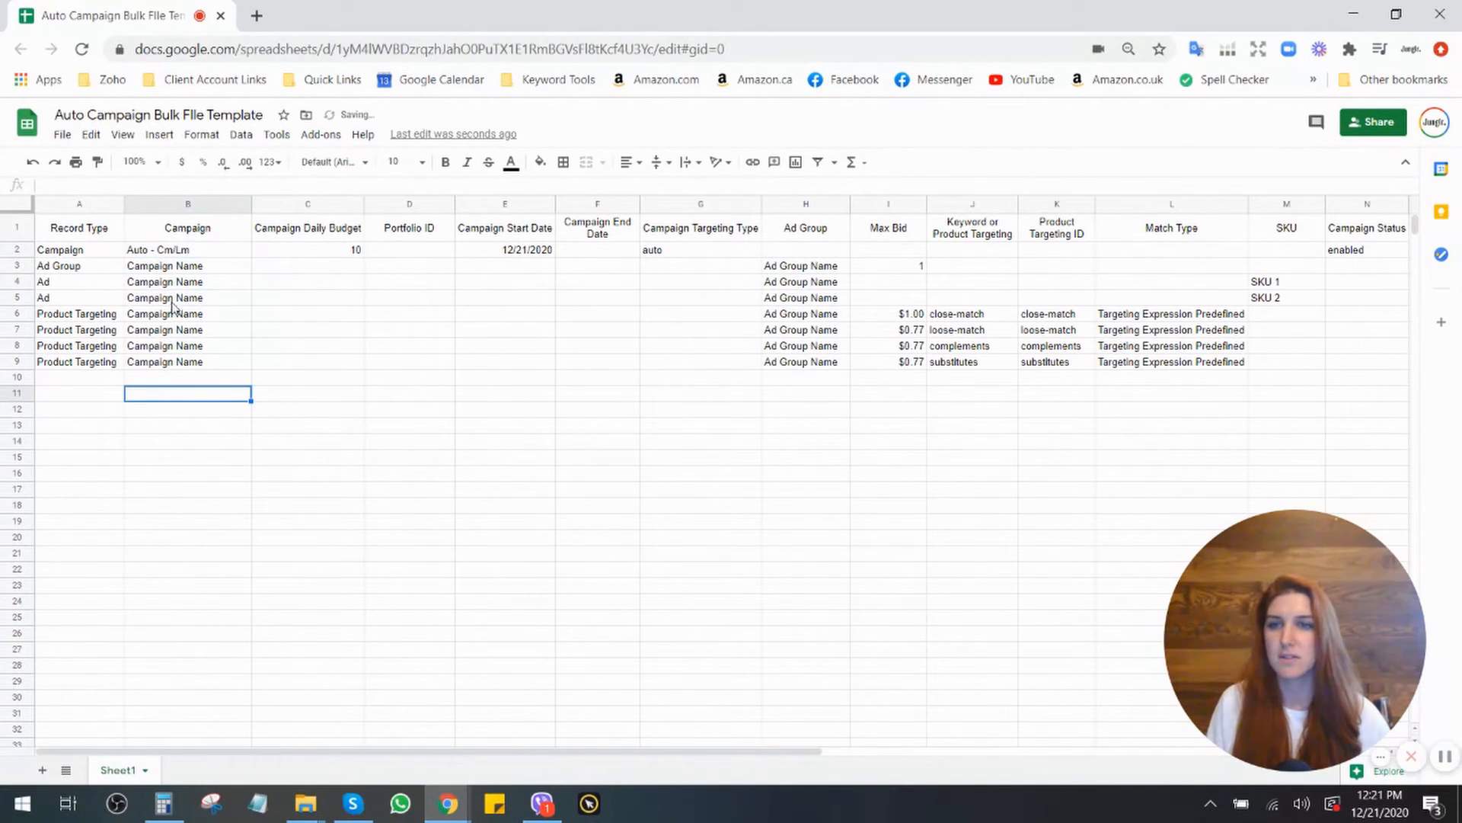
# Copy the campaign name "Auto - Cm/Lm" down the Campaign column to the Ad Group, Ad and Product Targeting rows.
pyautogui.click(182, 251)
pyautogui.moveTo(182, 251); pyautogui.dragTo(203, 370)
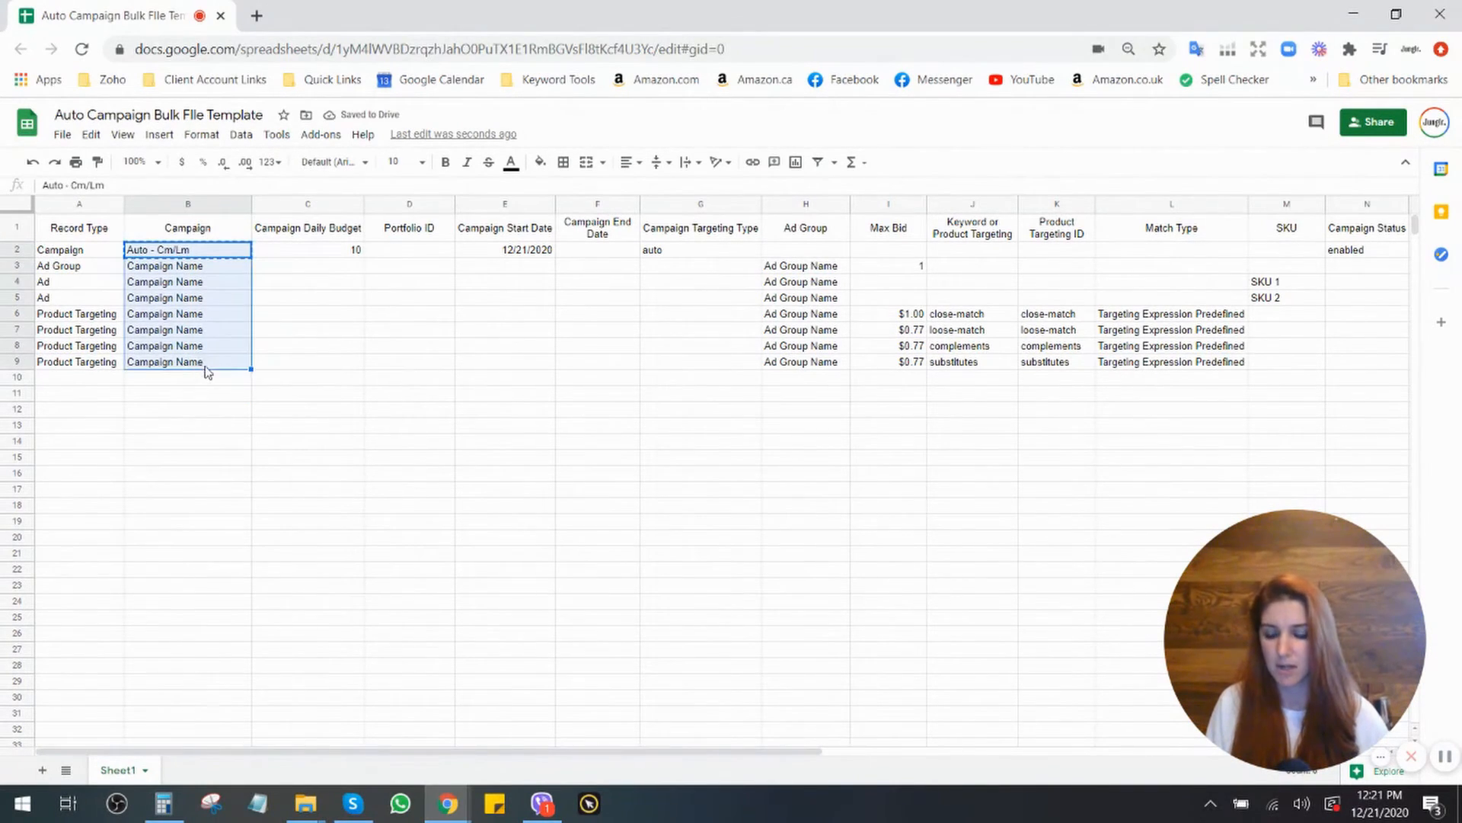
pyautogui.write('Auto - Cm/Lm Auto - Cm/Lm Auto - Cm/Lm Auto - Cm/Lm Auto - Cm/Lm Auto - Cm/Lm Auto - Cm/Lm Auto - Cm/Lm')
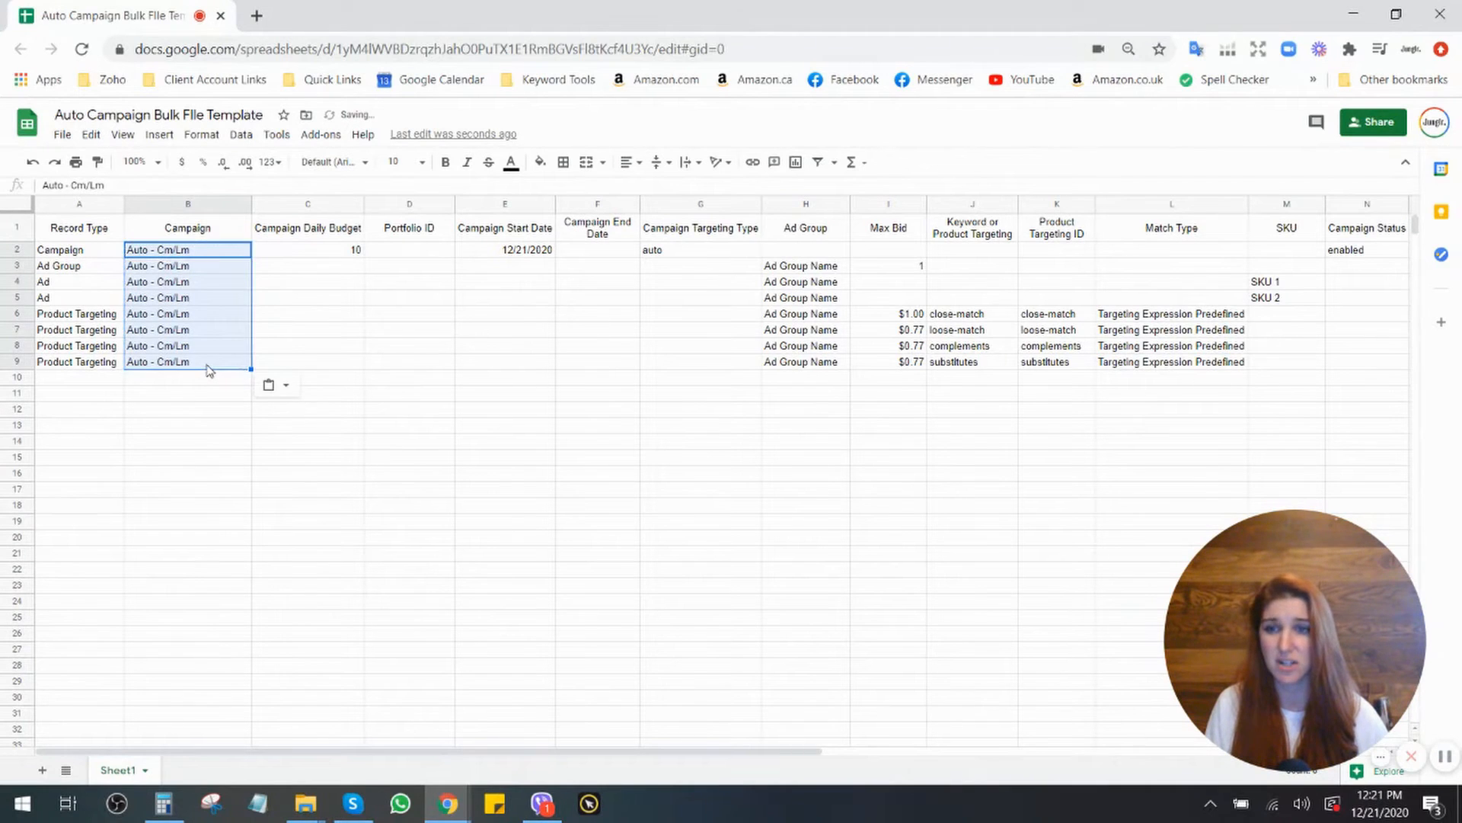
# Replace the placeholder ad group names in rows 3 to 9 with the campaign name "Auto - Cm/Lm".
pyautogui.click(209, 364)
pyautogui.hotkey('ctrl', 'c')
pyautogui.moveTo(764, 265); pyautogui.dragTo(836, 364)
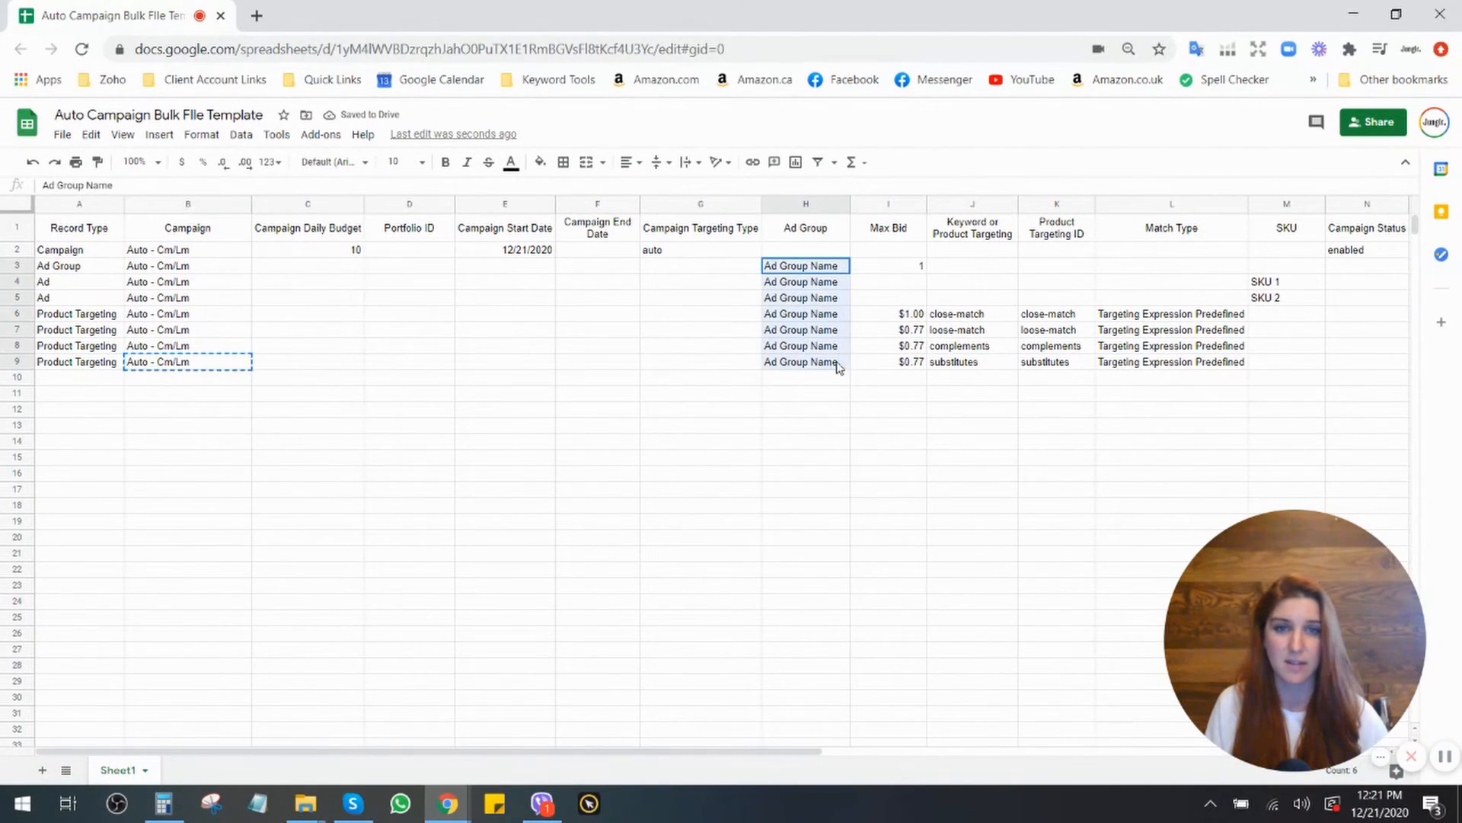
pyautogui.hotkey('ctrl', 'v')
pyautogui.click(595, 475)
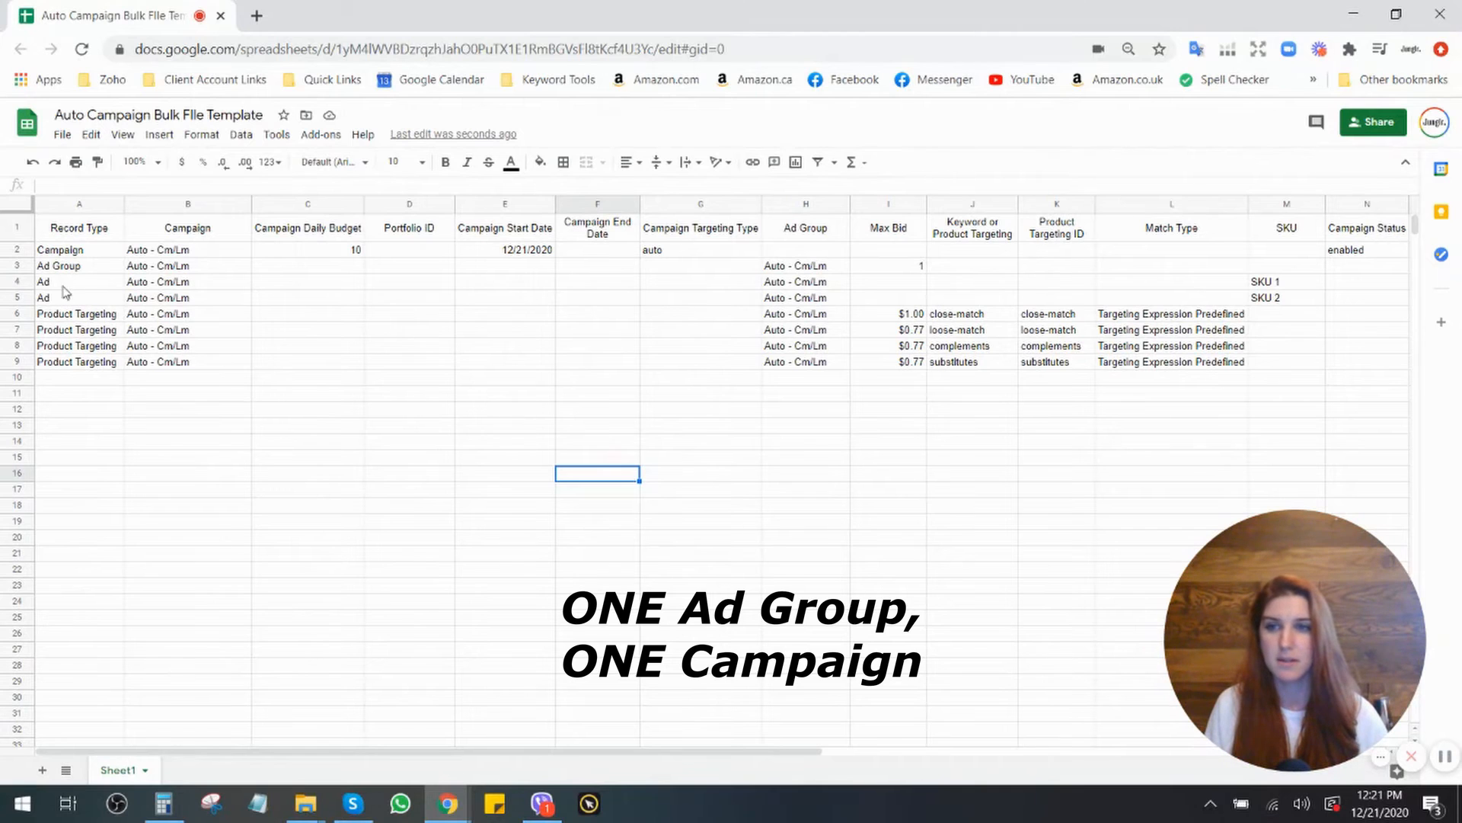
pyautogui.moveTo(80, 266); pyautogui.dragTo(966, 363)
pyautogui.click(240, 494)
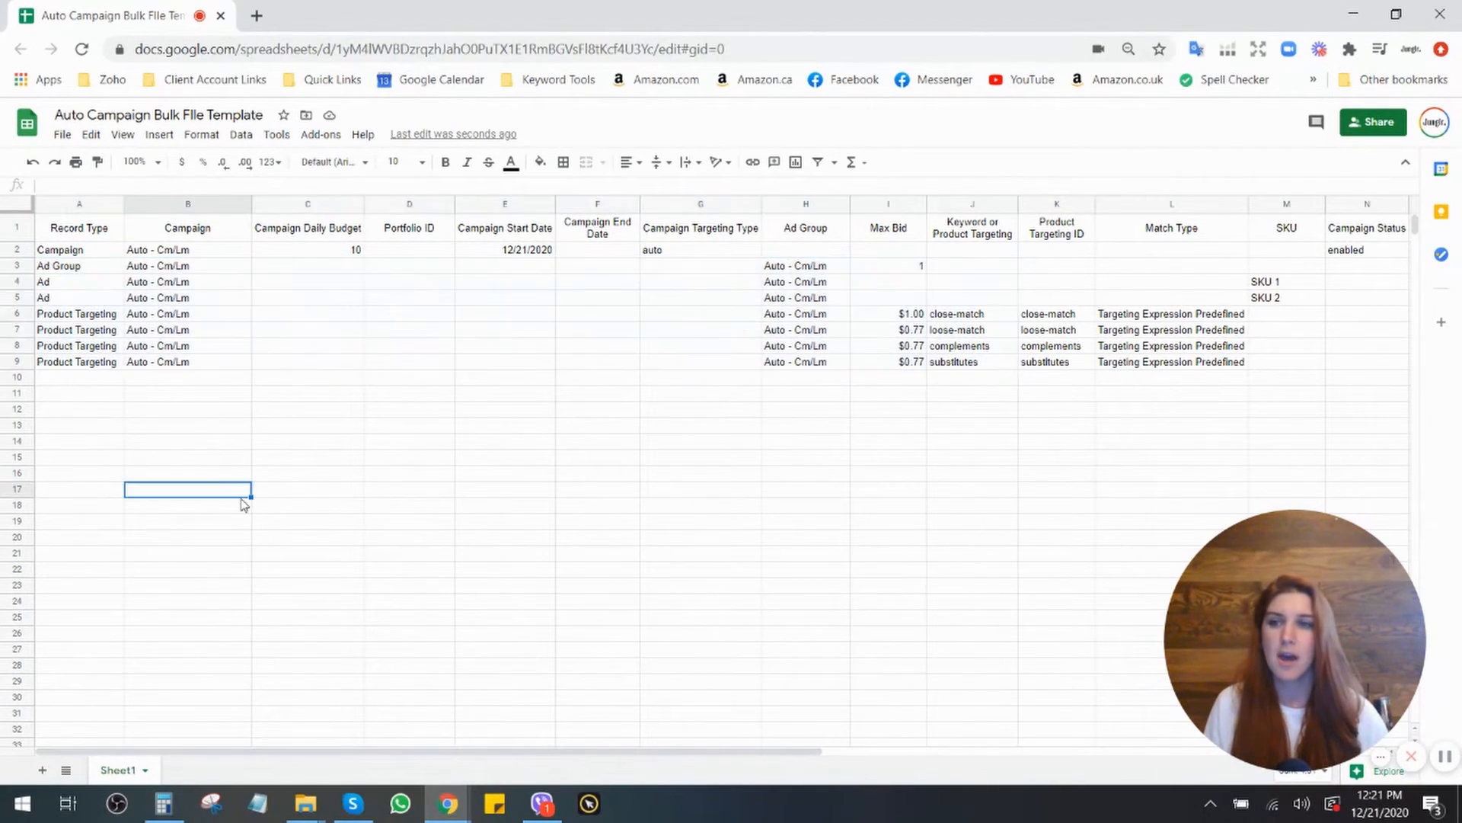
# Duplicate the complete campaign block in rows 2 to 9 directly below it, starting at row 10.
pyautogui.keyDown('shift'); pyautogui.click(21, 250); pyautogui.keyUp('shift')
pyautogui.click(97, 380)
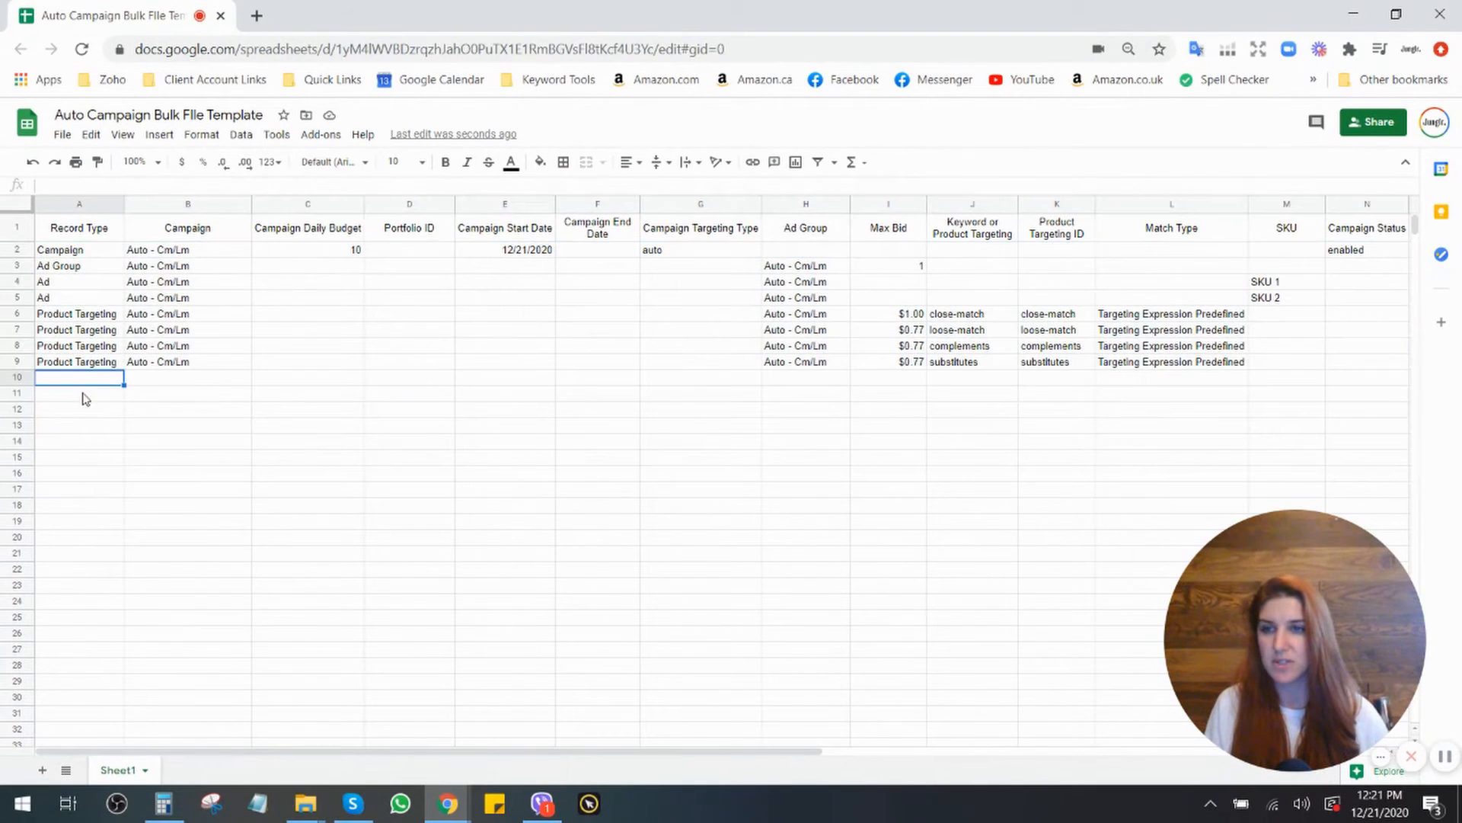
pyautogui.click(26, 251)
pyautogui.keyDown('shift'); pyautogui.click(25, 362); pyautogui.keyUp('shift')
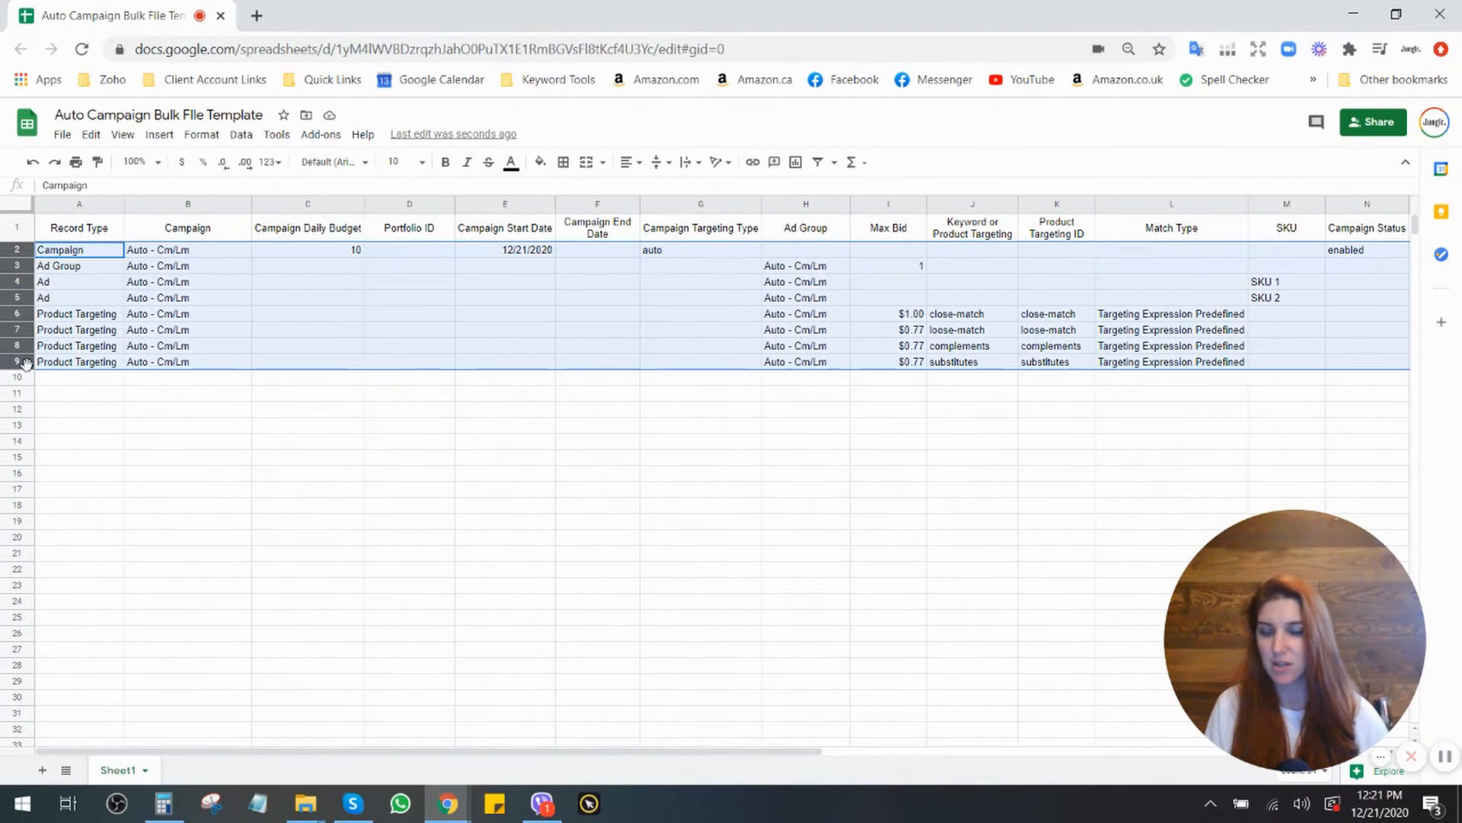
pyautogui.hotkey('ctrl', 'c')
pyautogui.click(68, 381)
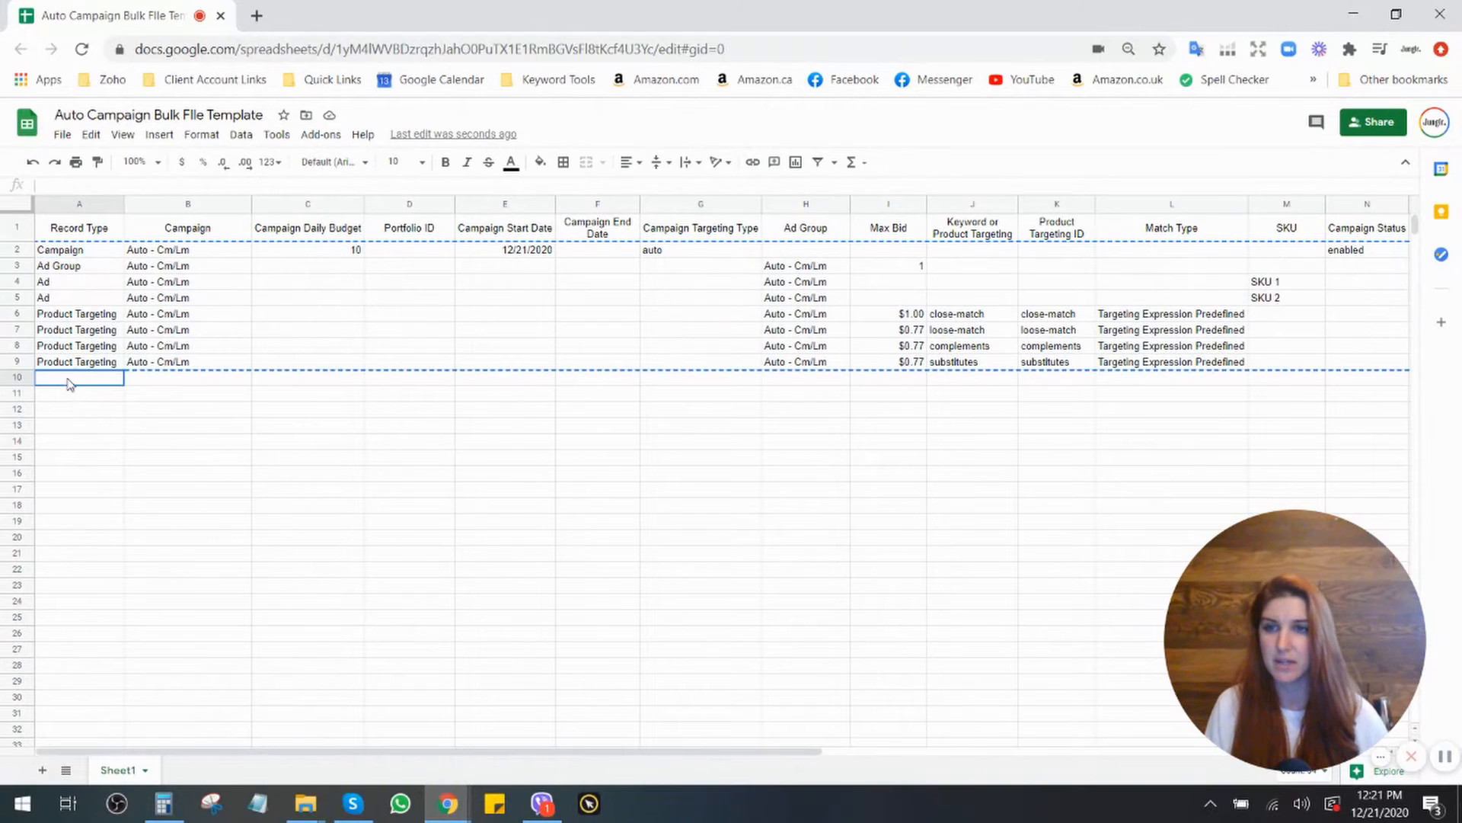
pyautogui.moveTo(76, 252); pyautogui.dragTo(1182, 366)
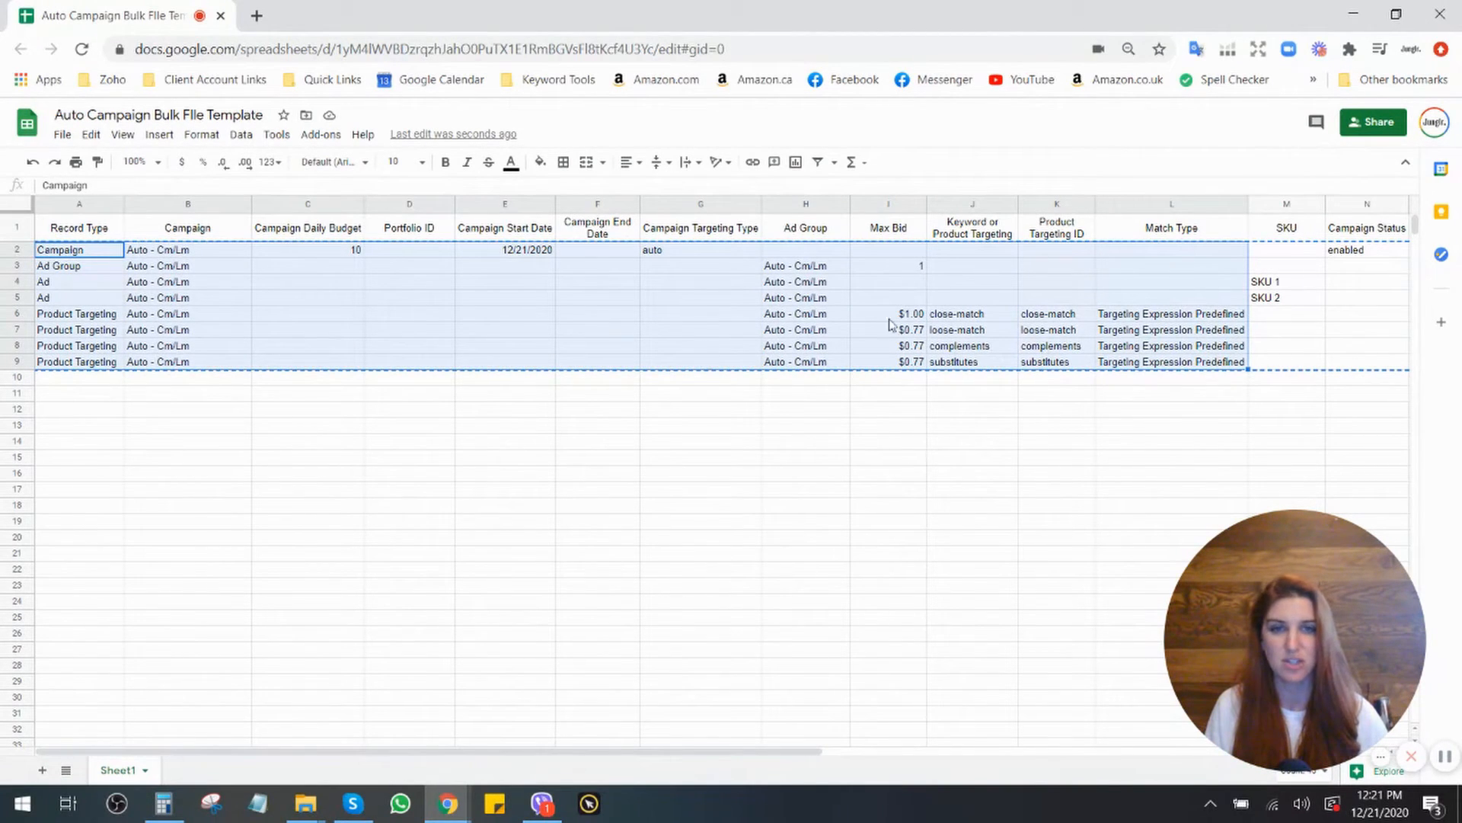
pyautogui.click(105, 381)
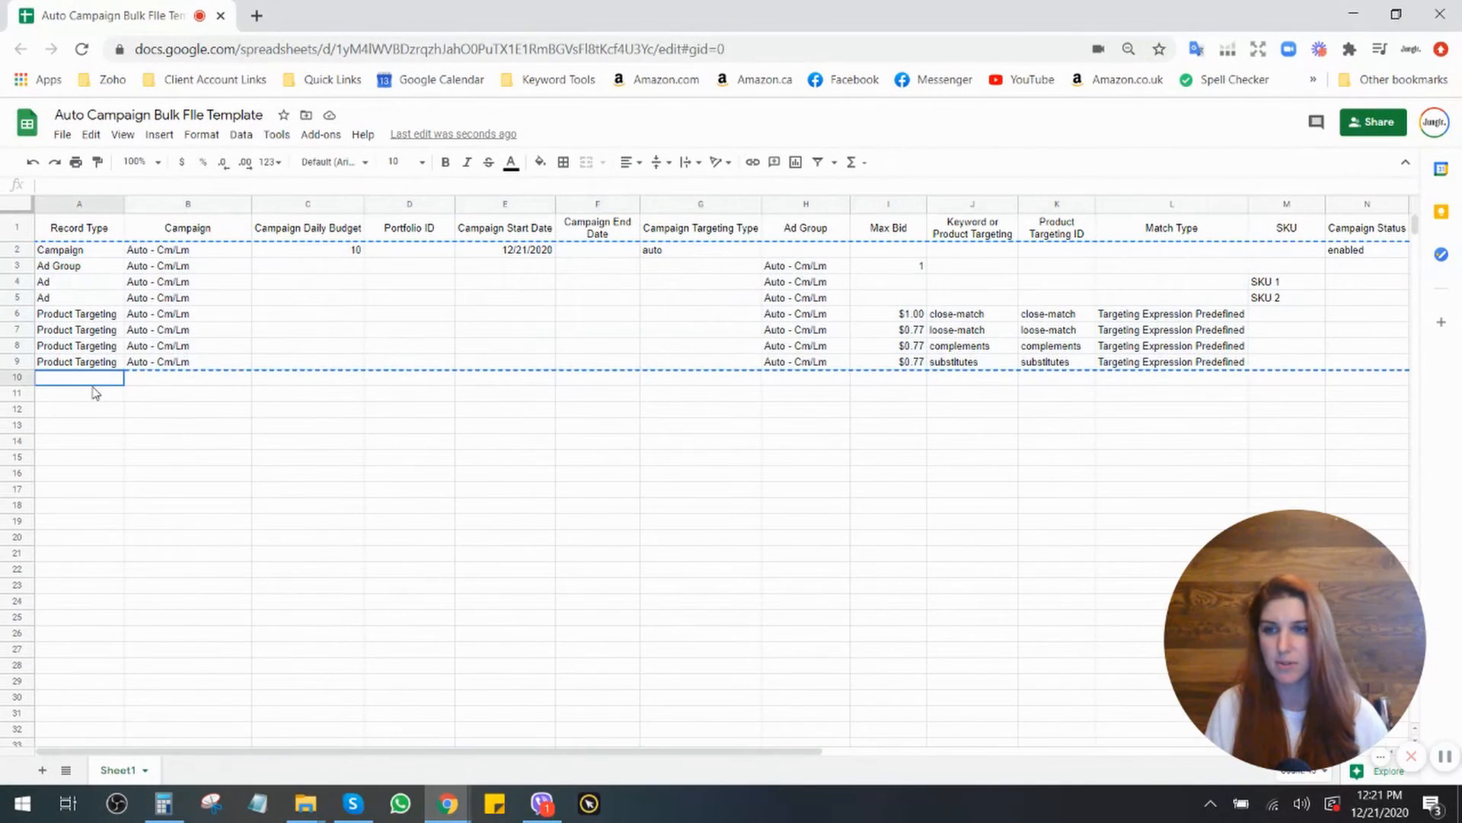
pyautogui.hotkey('ctrl', 'v')
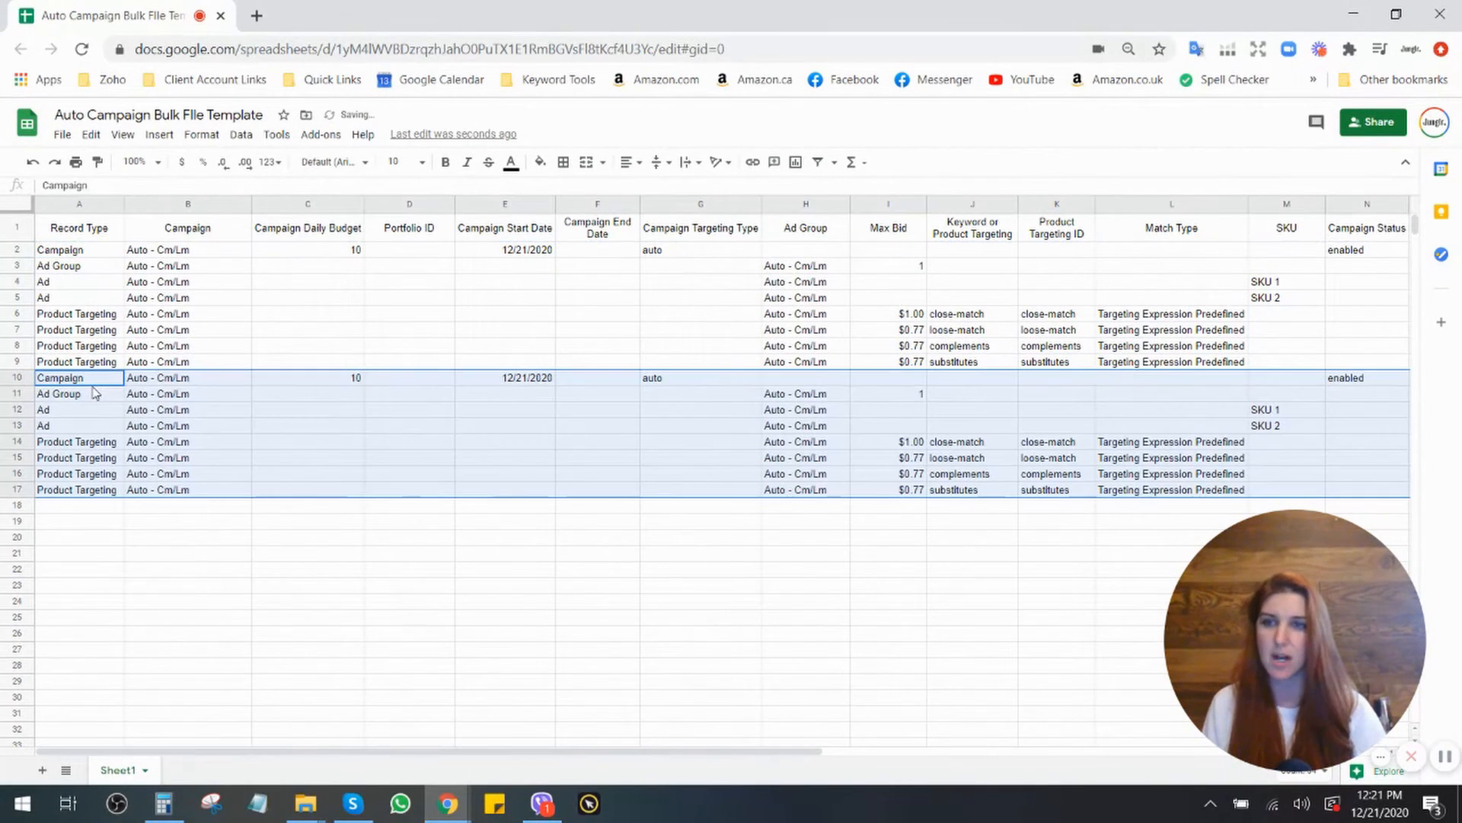
# Rename the campaign in the second block's Campaign row, row 10, to "Auto - Sub/Comp".
pyautogui.click(192, 382)
pyautogui.doubleClick(191, 382)
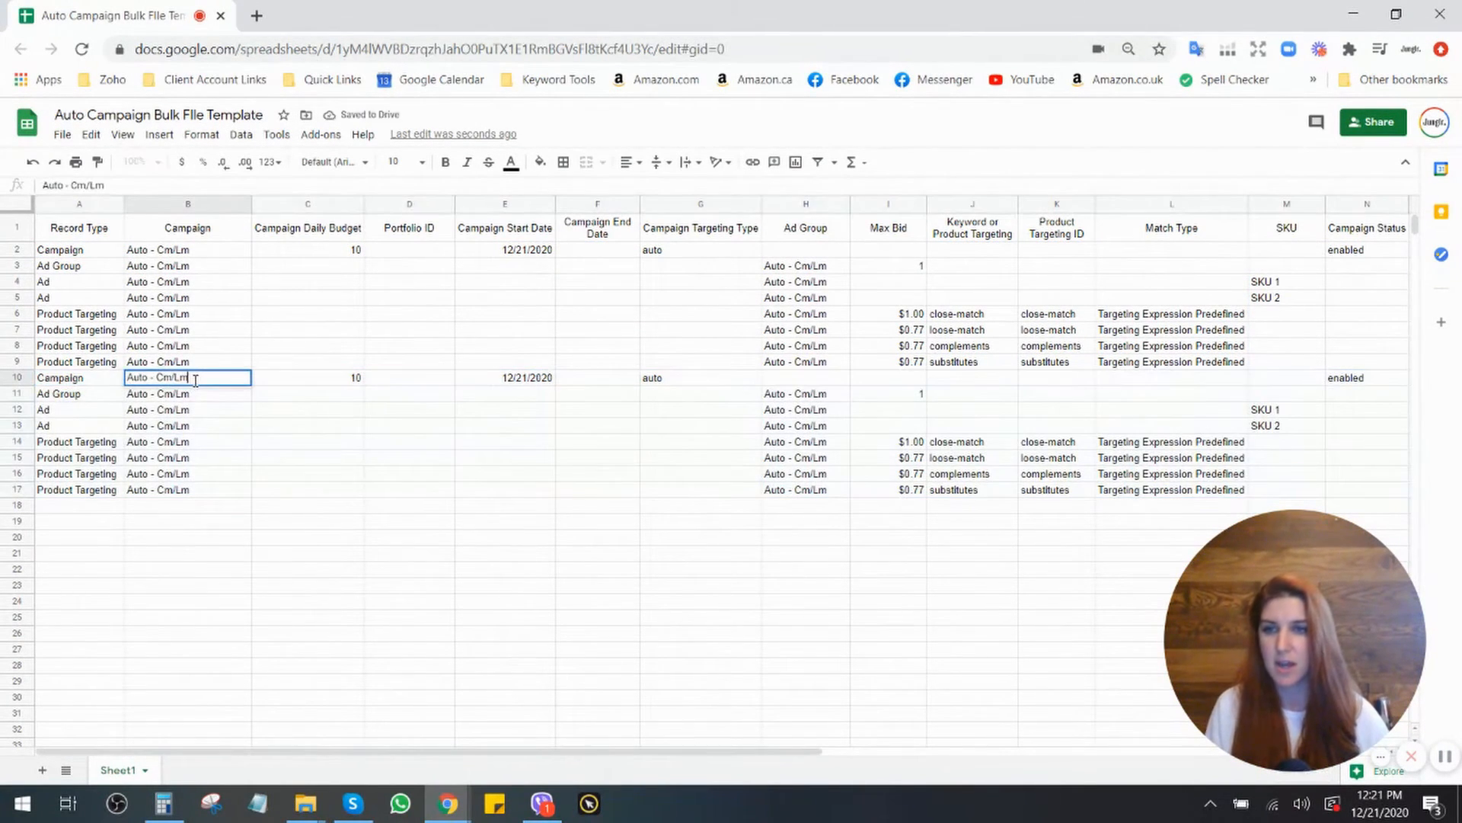
pyautogui.moveTo(191, 378); pyautogui.dragTo(157, 380)
pyautogui.write('Sub/Co')
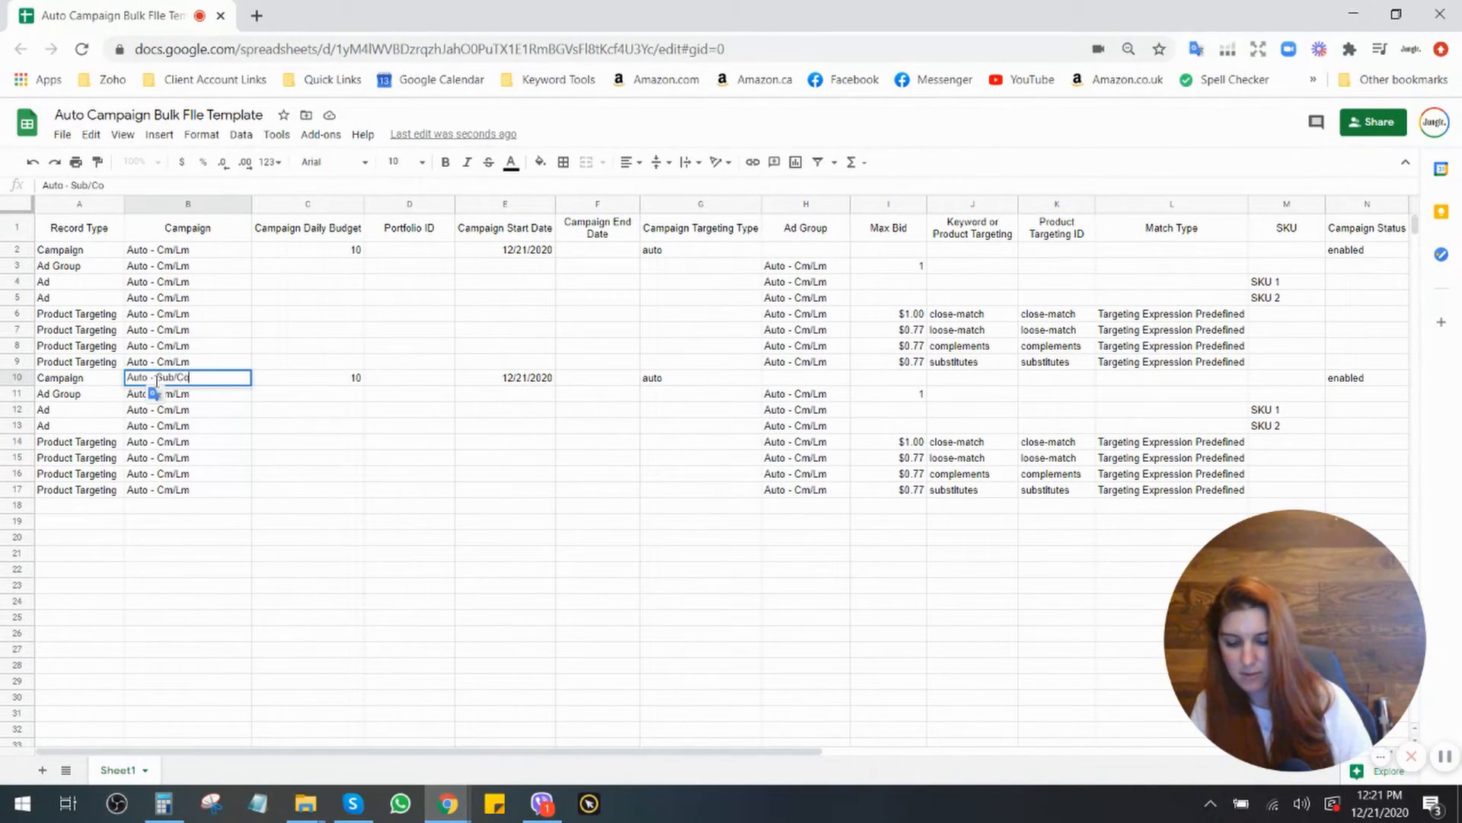
pyautogui.write('mp')
pyautogui.click(205, 426)
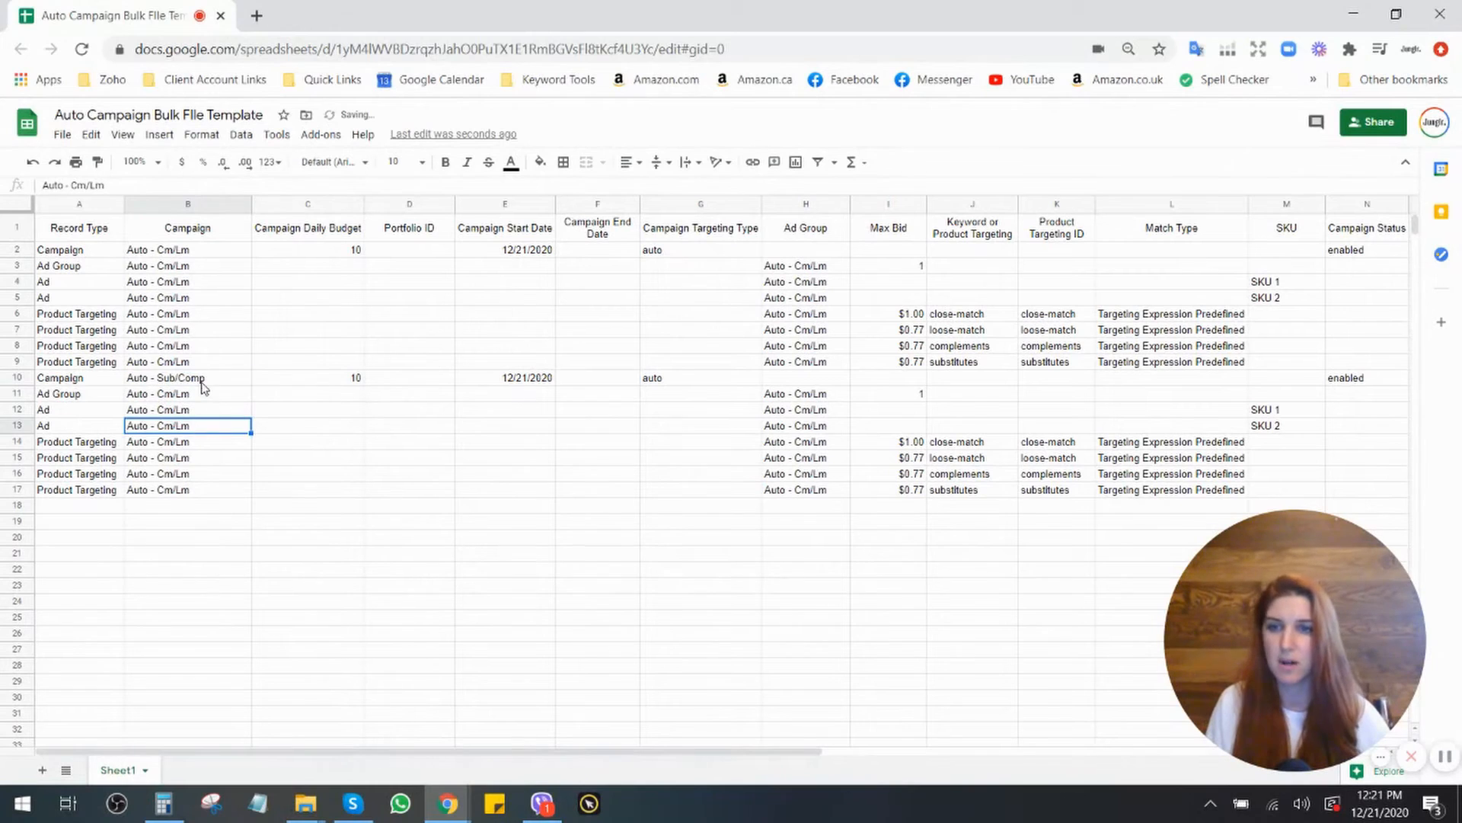
# Copy the campaign name "Auto - Sub/Comp" down the Campaign column to rows 11 to 17.
pyautogui.click(203, 385)
pyautogui.moveTo(204, 384); pyautogui.dragTo(213, 497)
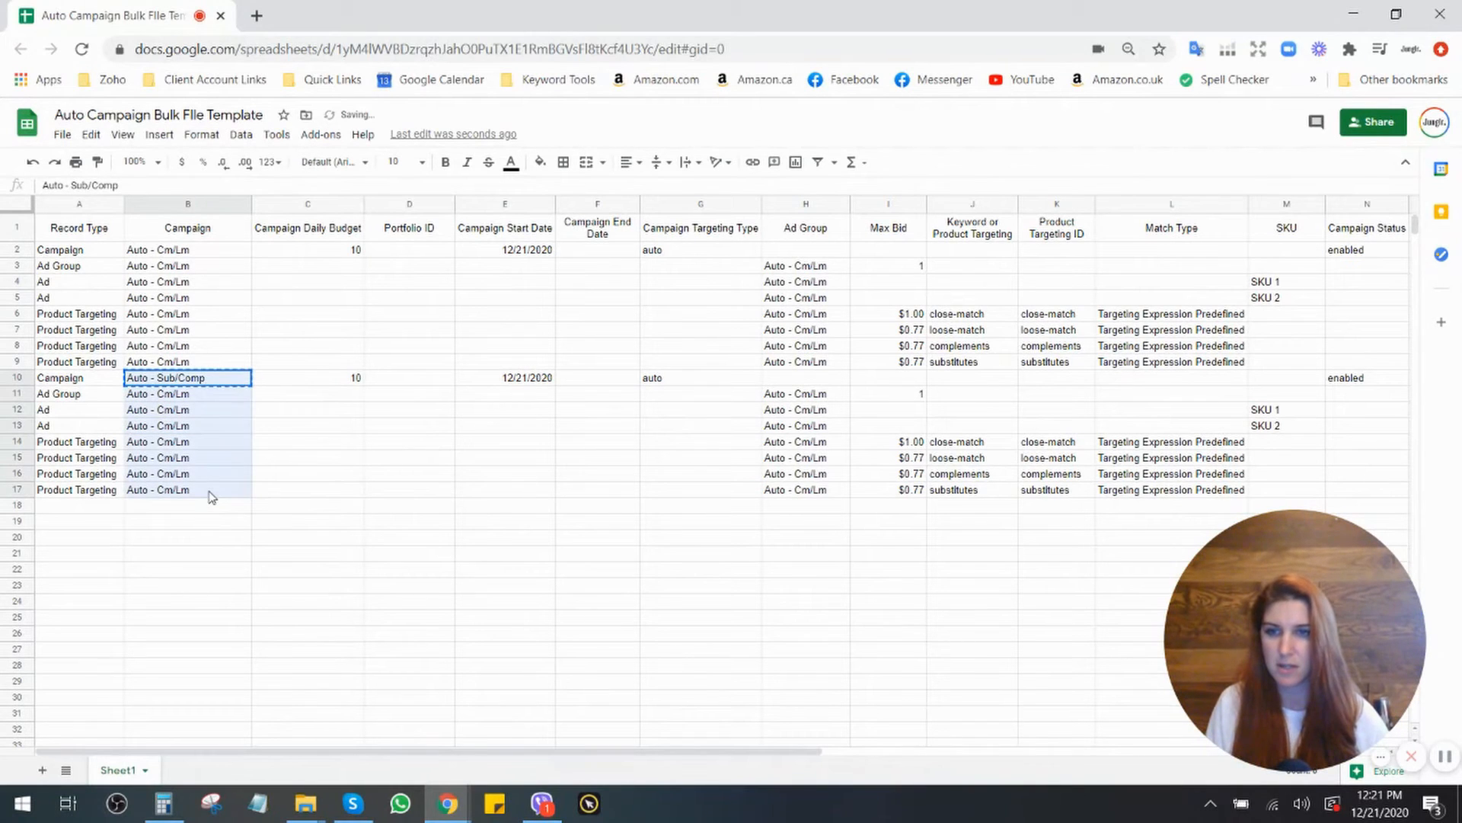
pyautogui.hotkey('ctrl', 'v')
# Replace the second block's Ad Group names in rows 11 to 17 with the copied campaign name "Auto - Sub/Comp".
pyautogui.click(212, 496)
pyautogui.hotkey('ctrl', 'c')
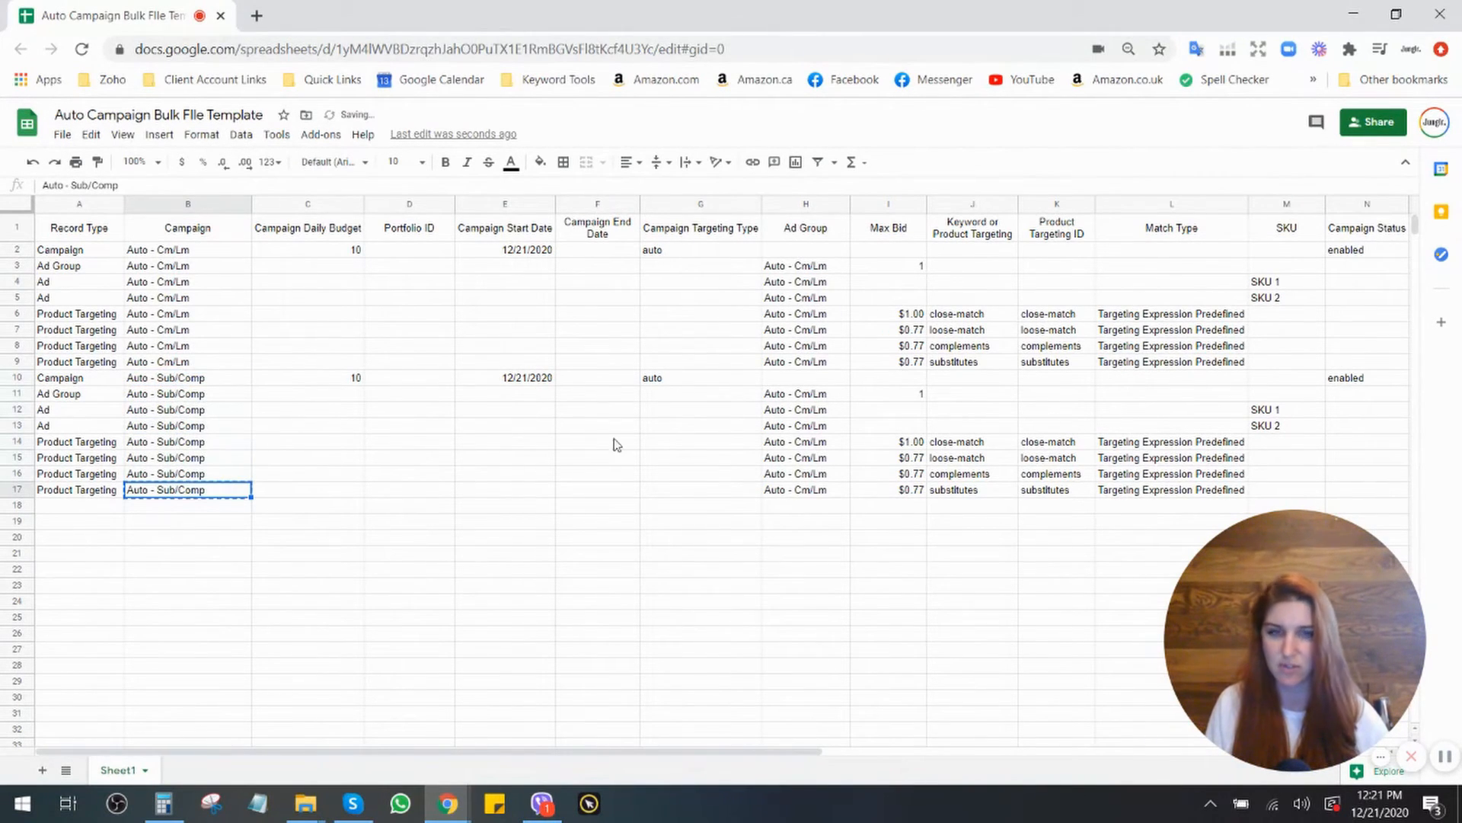
pyautogui.moveTo(816, 395); pyautogui.dragTo(830, 491)
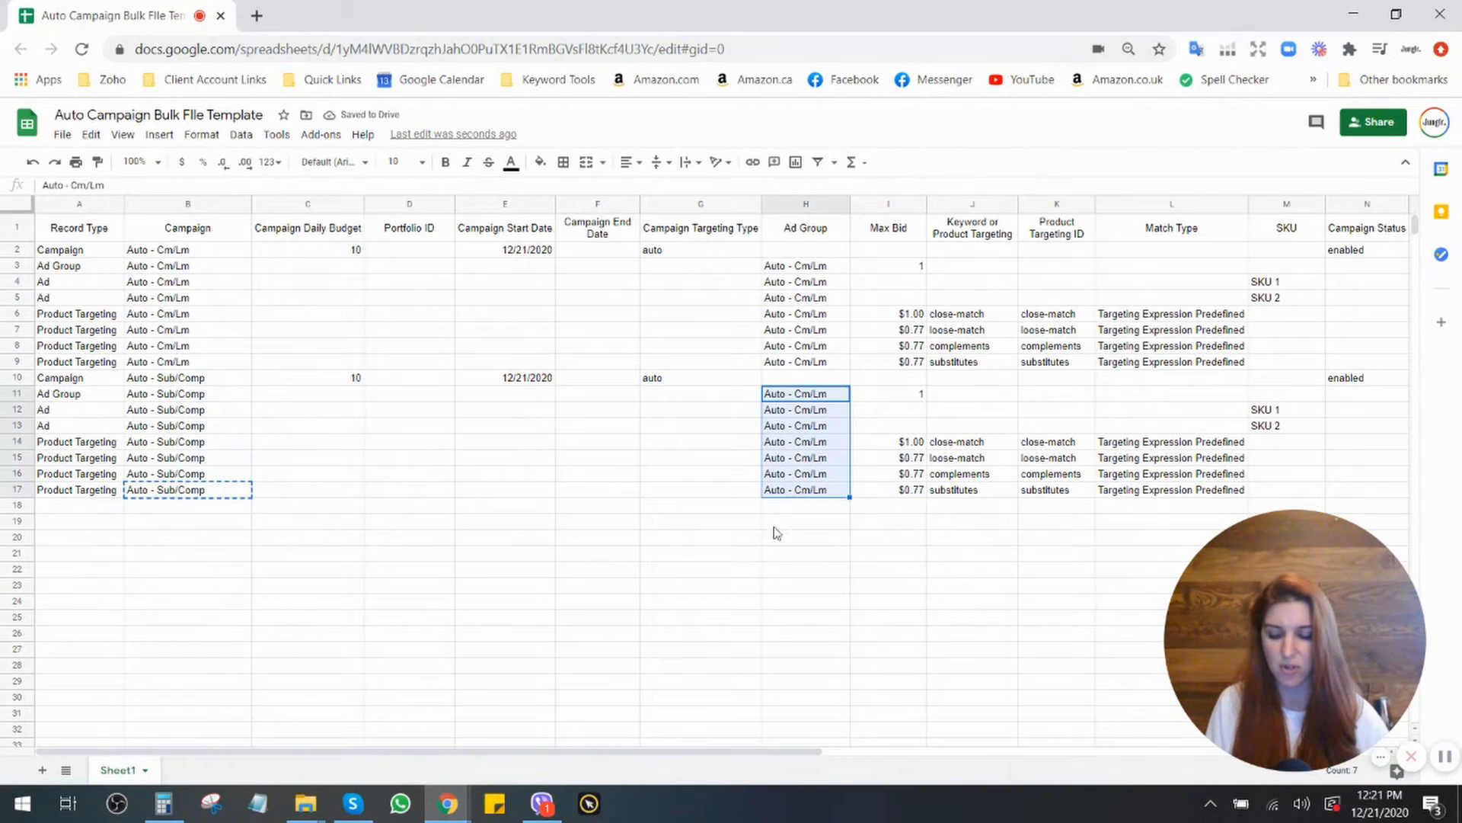
pyautogui.hotkey('ctrl', 'v')
pyautogui.click(653, 549)
# Set the Status of the second block's complements and substitutes rows, 16 and 17, to enabled.
pyautogui.click(196, 377)
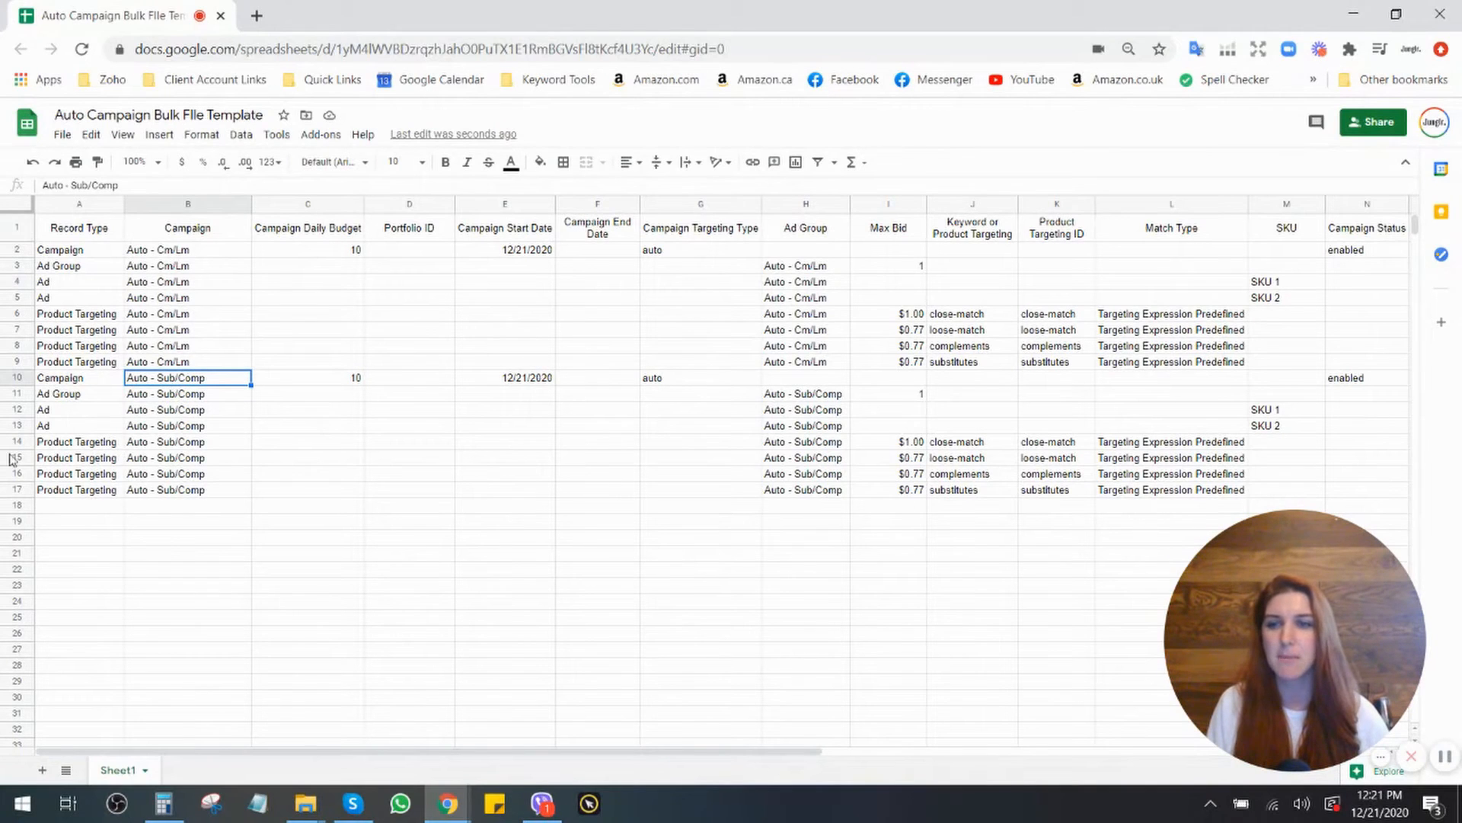
pyautogui.click(20, 378)
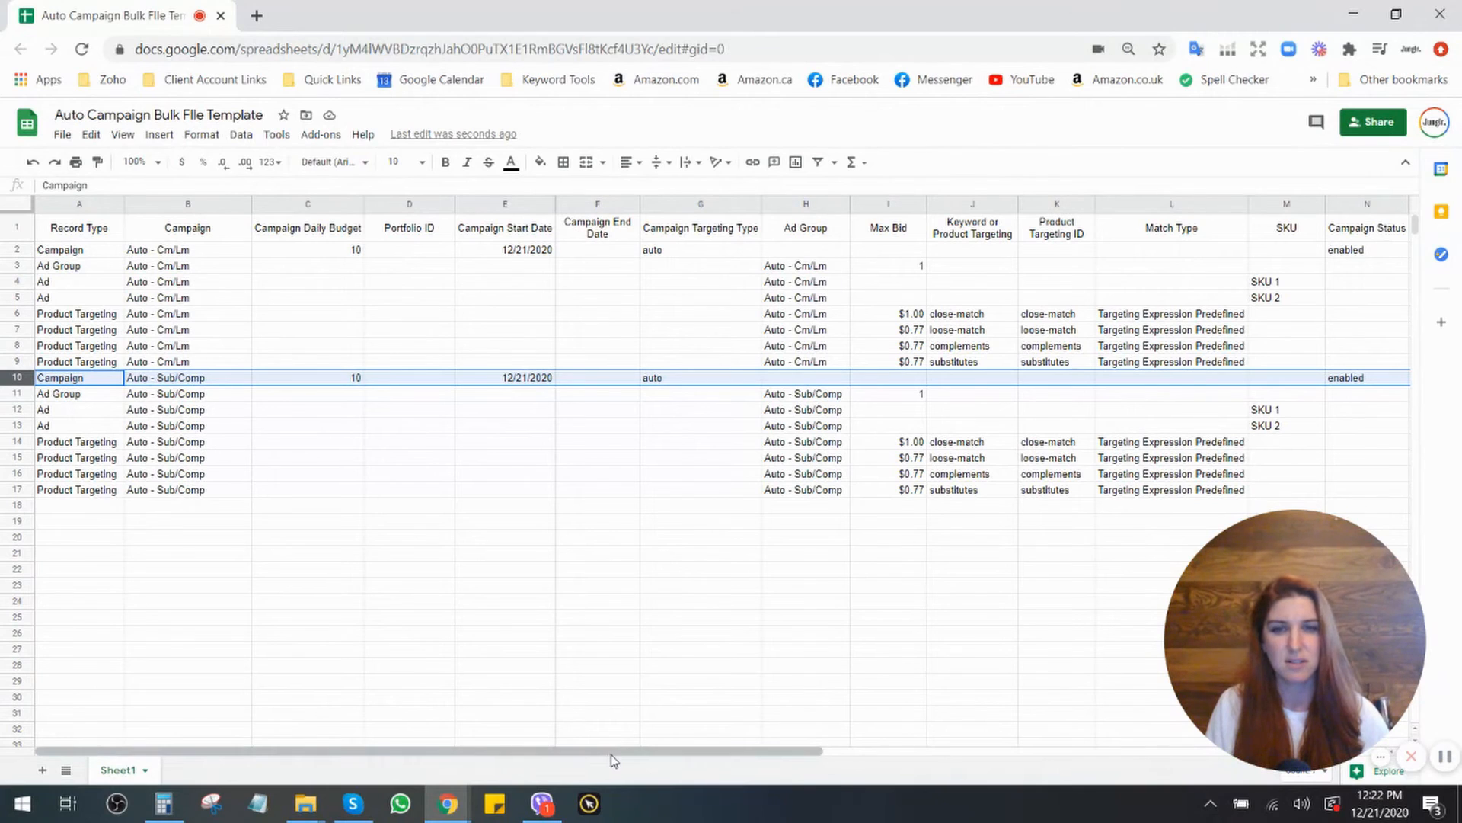
pyautogui.moveTo(614, 751); pyautogui.dragTo(859, 753)
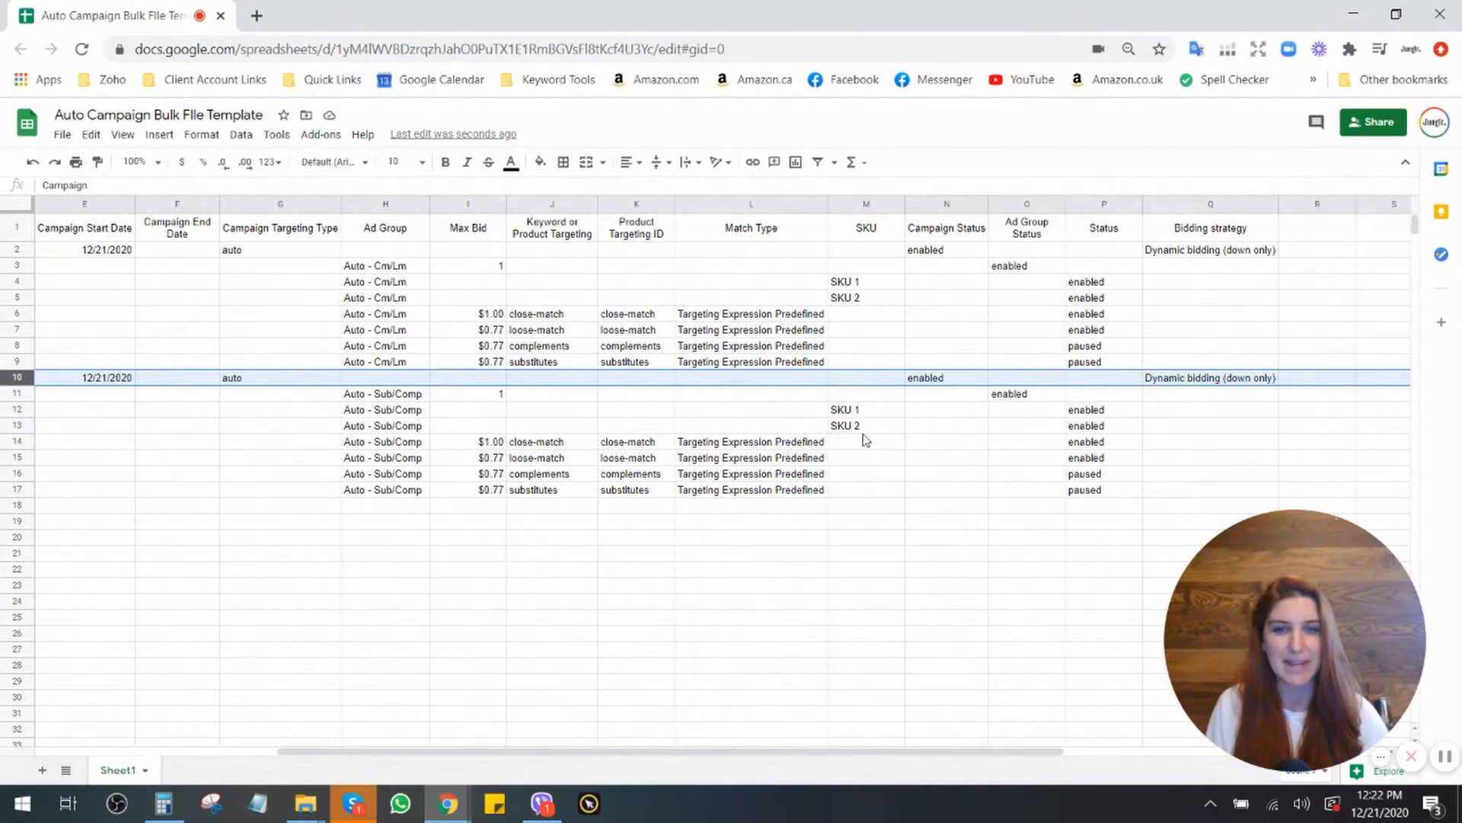
pyautogui.click(476, 442)
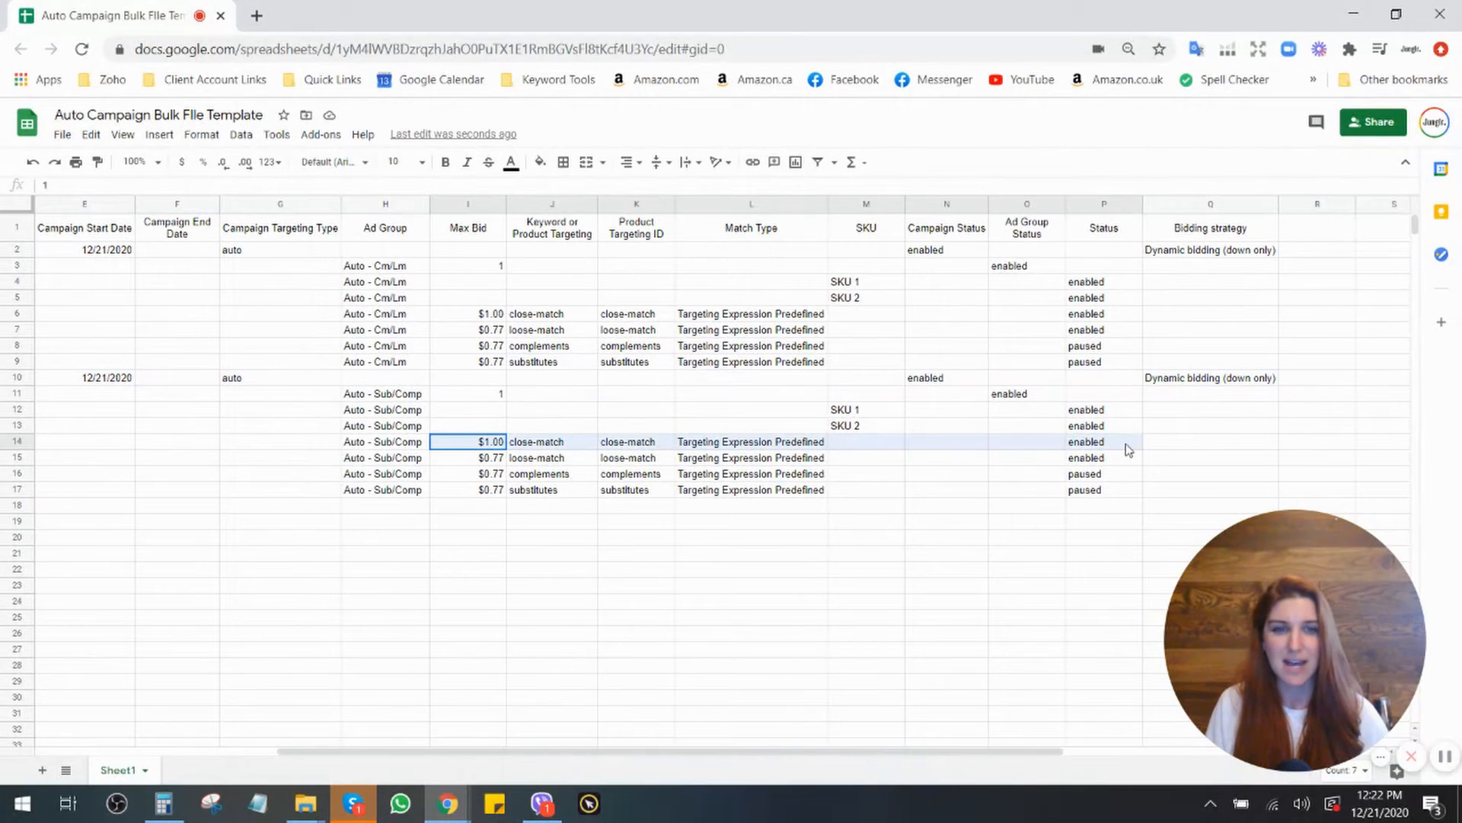
pyautogui.moveTo(1128, 463); pyautogui.dragTo(1129, 466)
pyautogui.click(1106, 478)
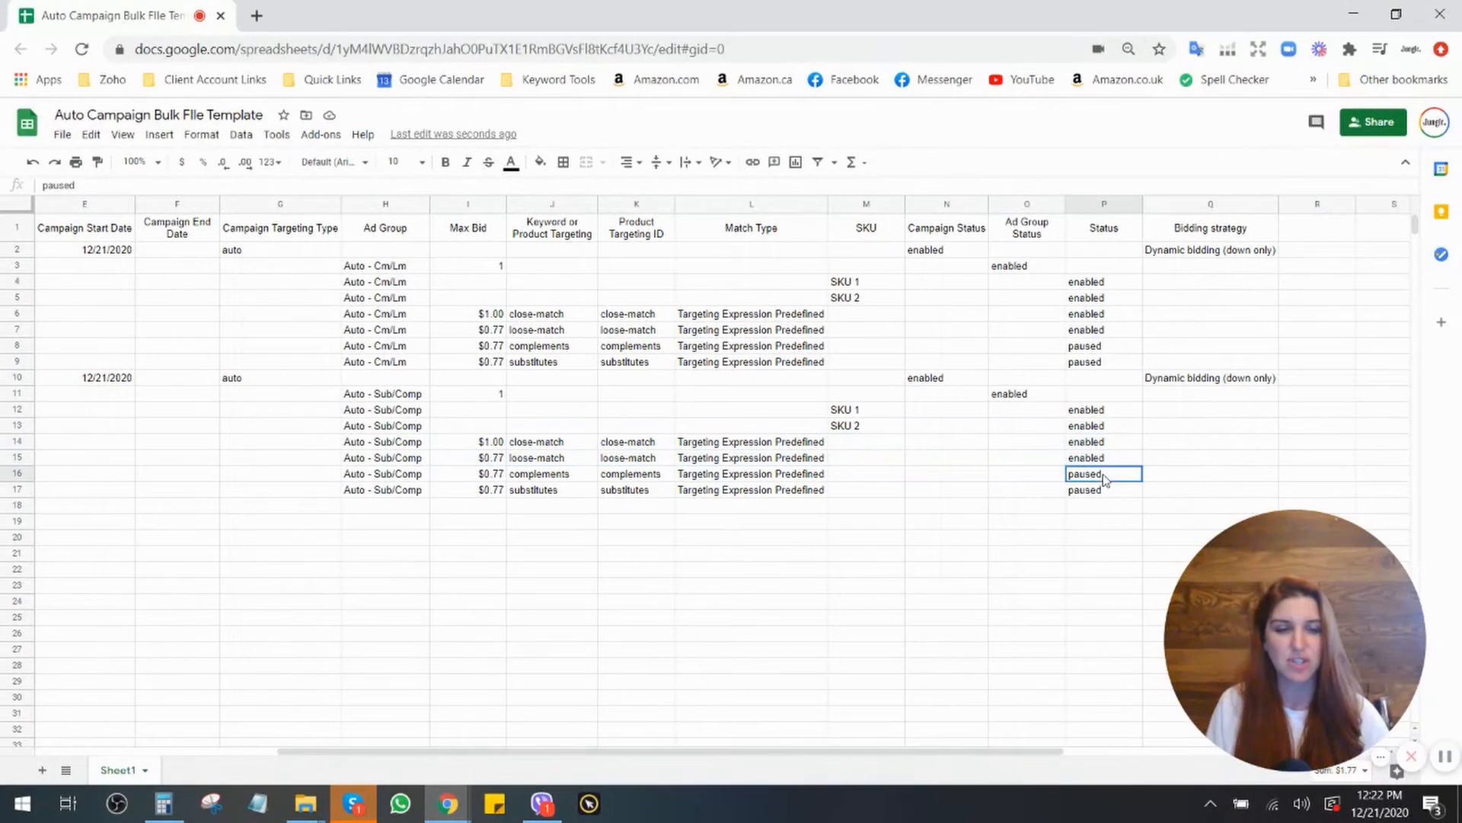
pyautogui.click(1102, 462)
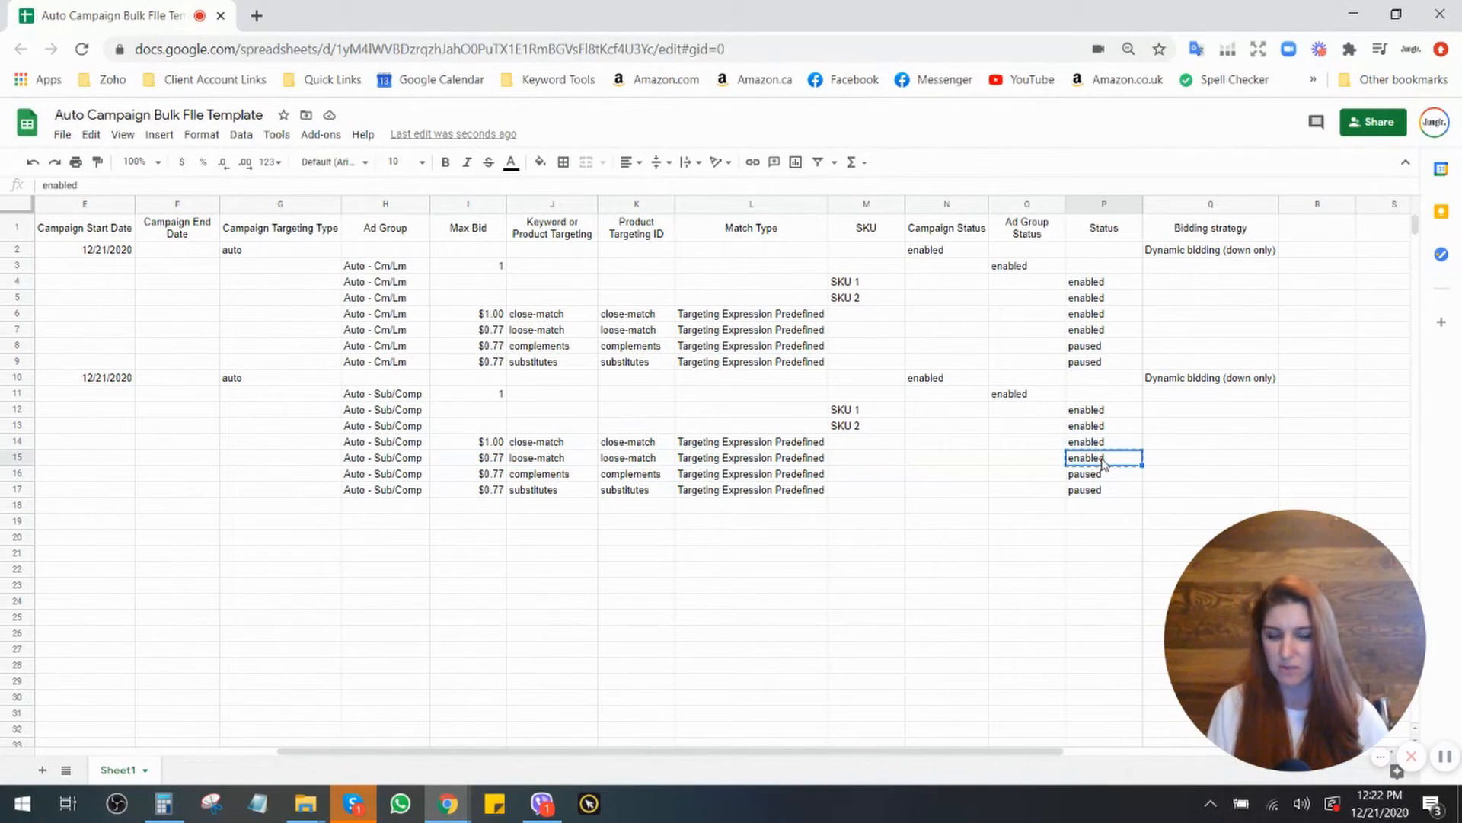
pyautogui.moveTo(1104, 462); pyautogui.dragTo(1097, 491)
pyautogui.hotkey('ctrl', 'v')
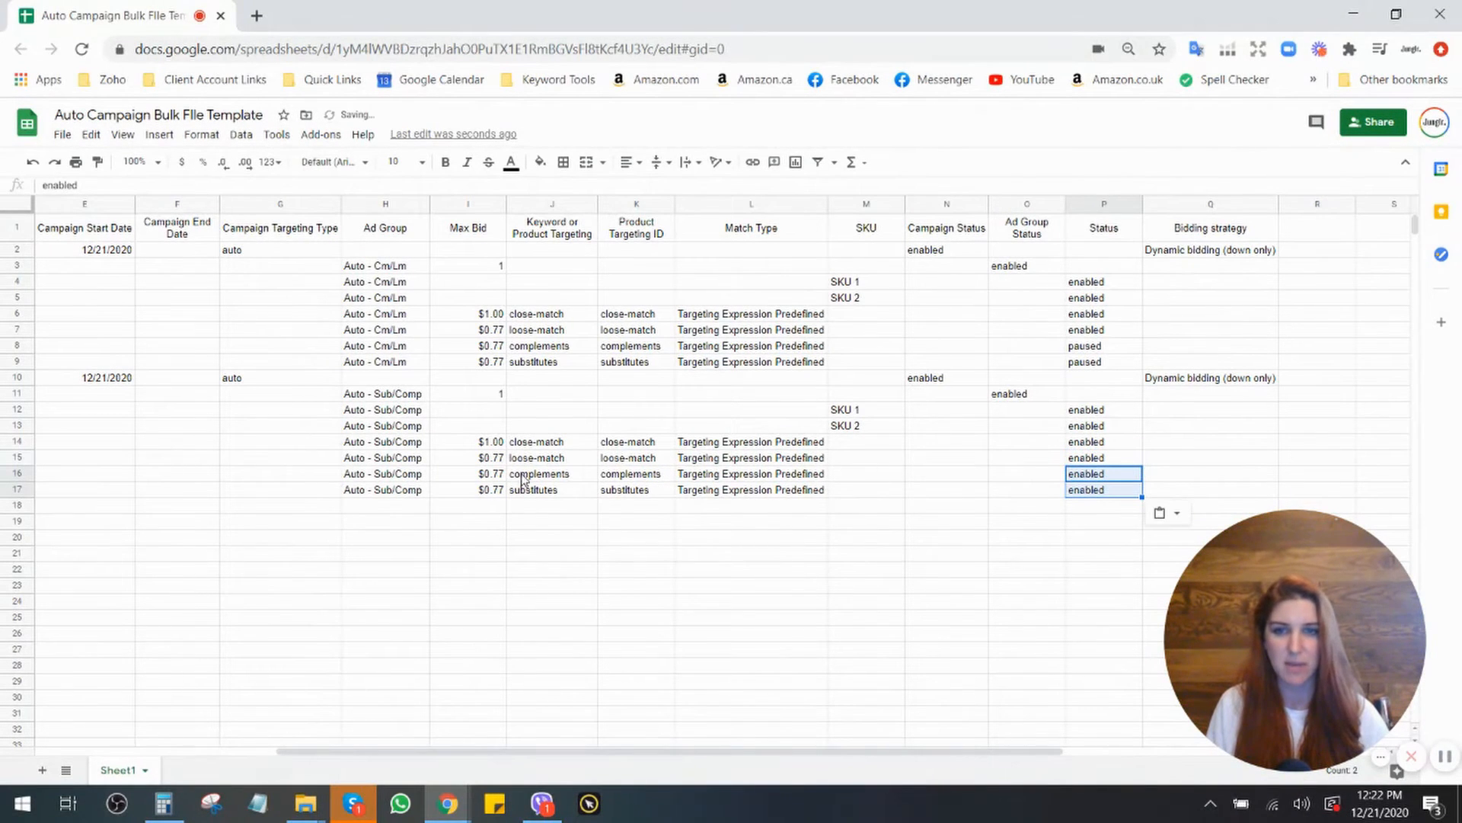
pyautogui.moveTo(523, 478); pyautogui.dragTo(1099, 474)
# Set the Status of the second block's close-match and loose-match rows, 14 and 15, to paused.
pyautogui.click(1105, 443)
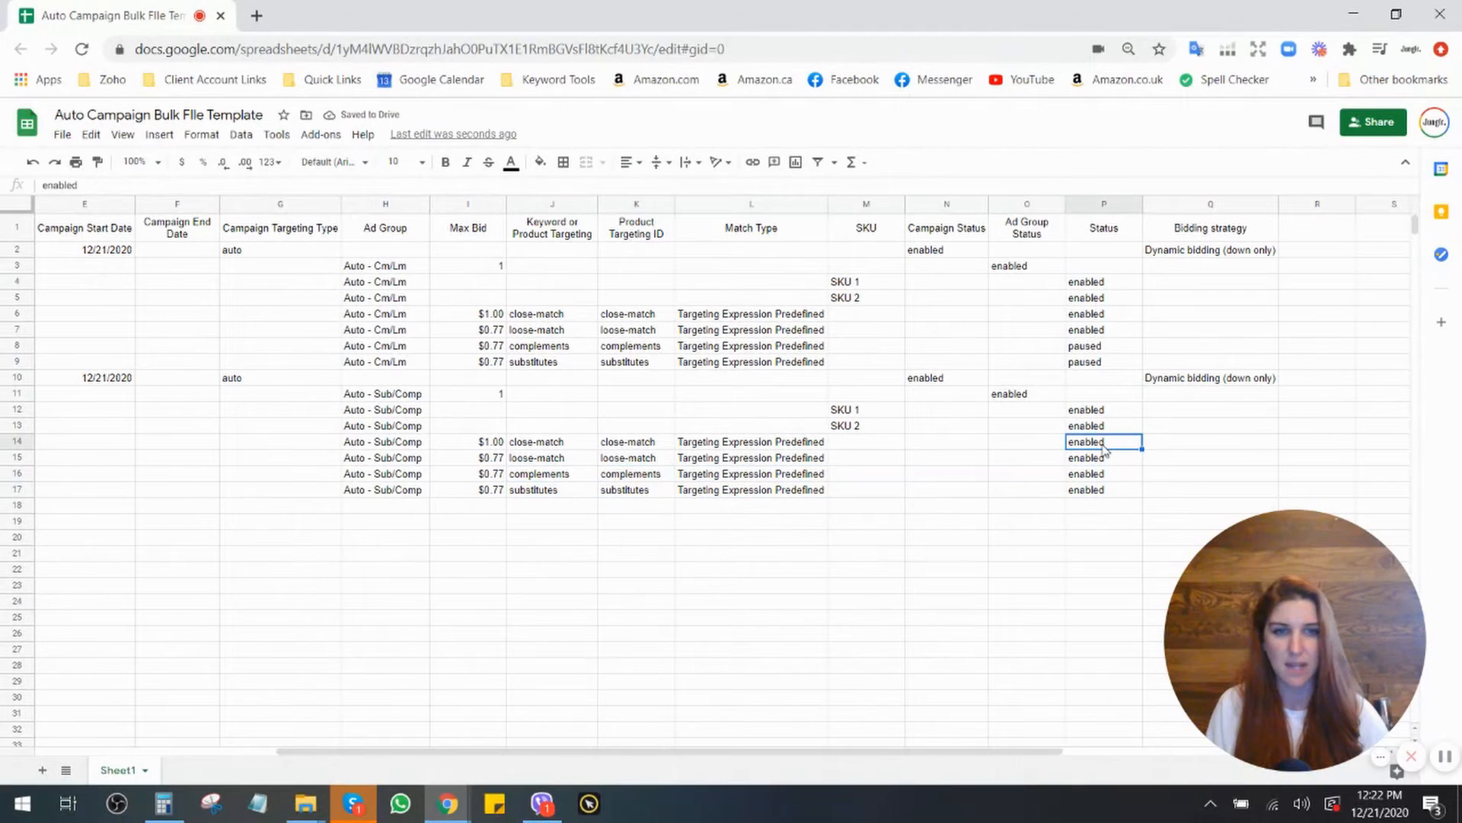
pyautogui.write('paus')
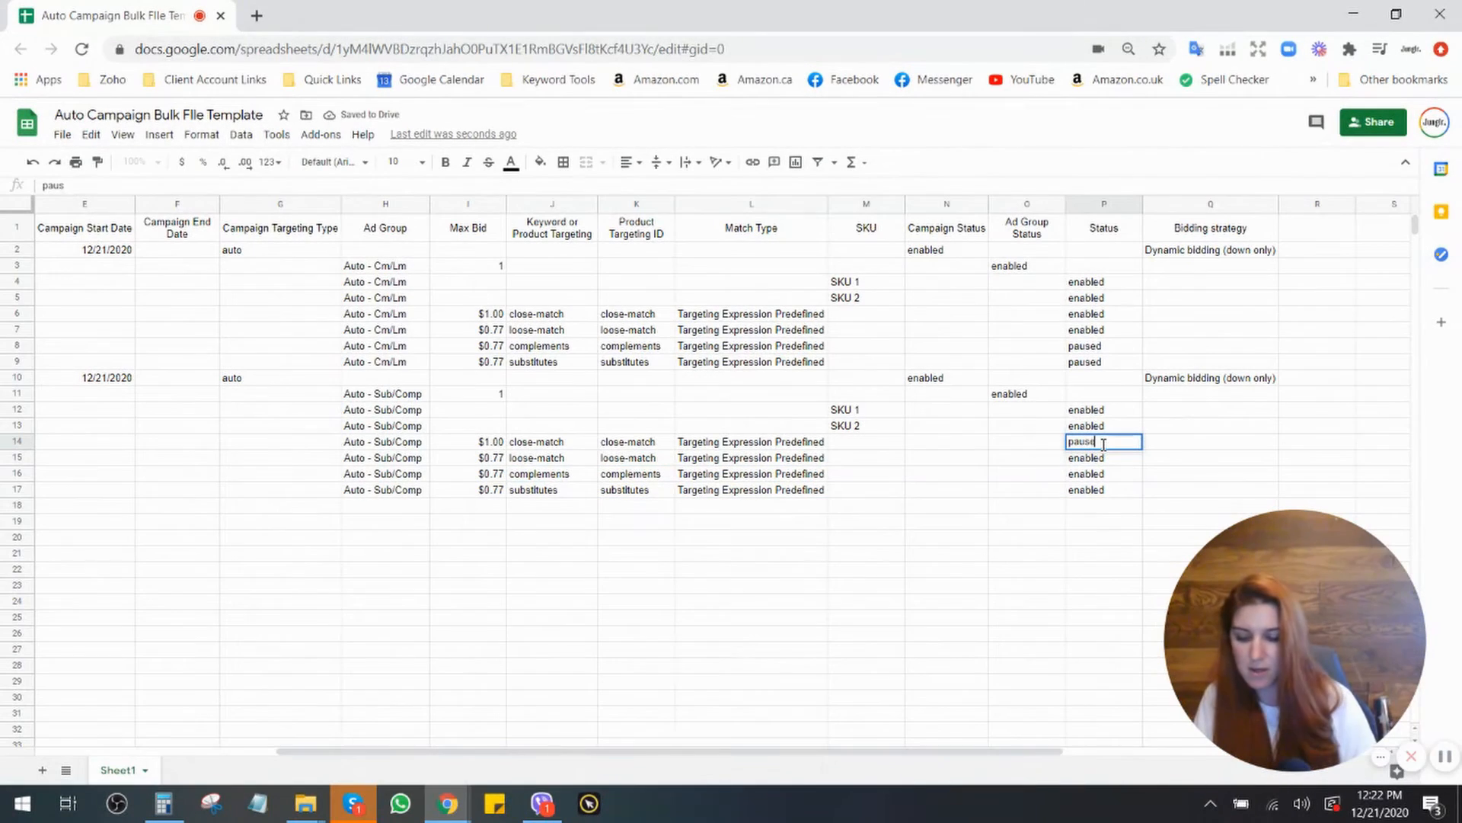
pyautogui.write('ed')
pyautogui.press('Return')
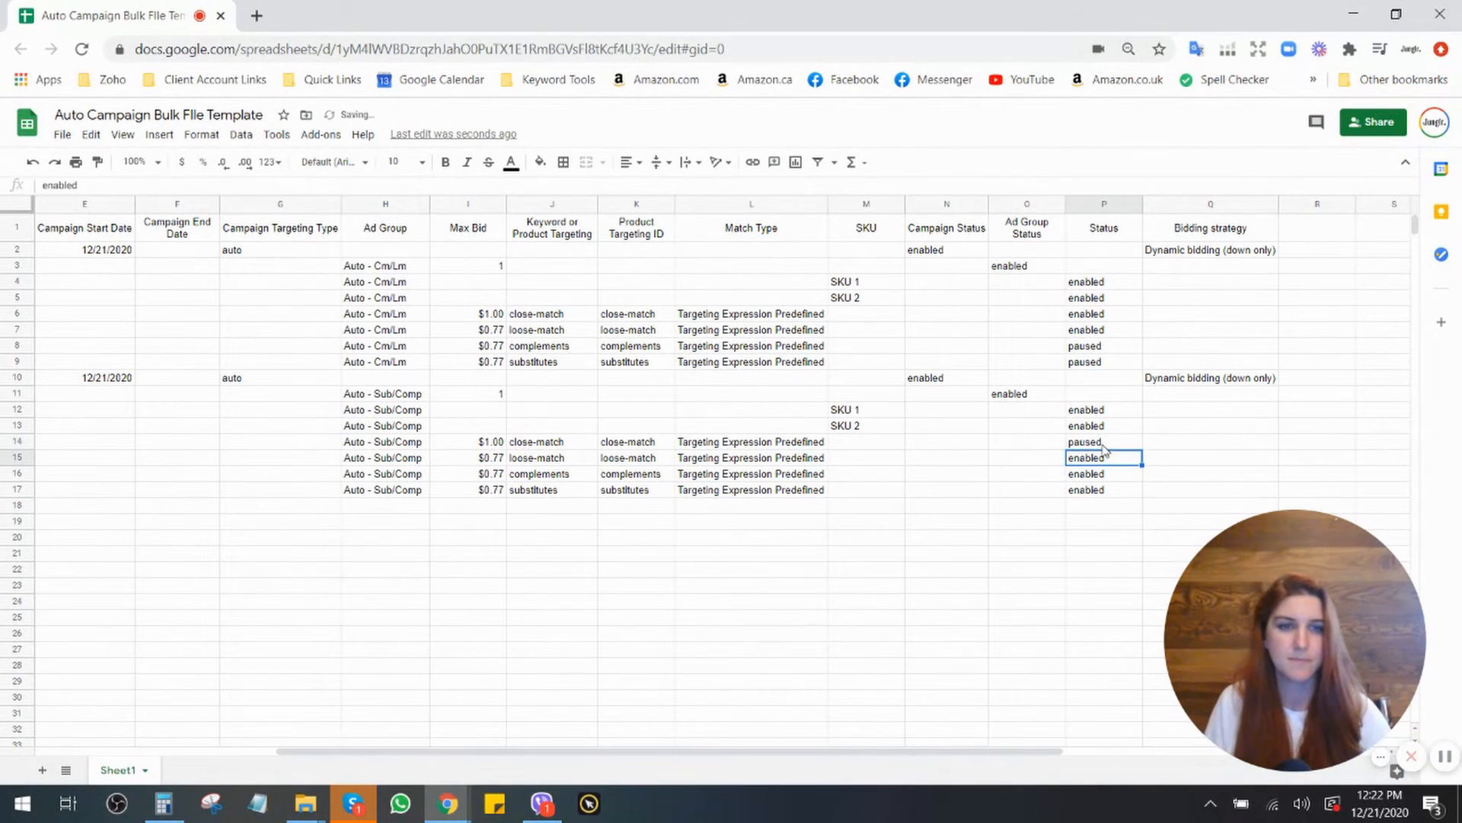
pyautogui.click(1103, 444)
pyautogui.hotkey('ctrl', 'c')
pyautogui.moveTo(1103, 448); pyautogui.dragTo(1102, 461)
pyautogui.hotkey('ctrl', 'v')
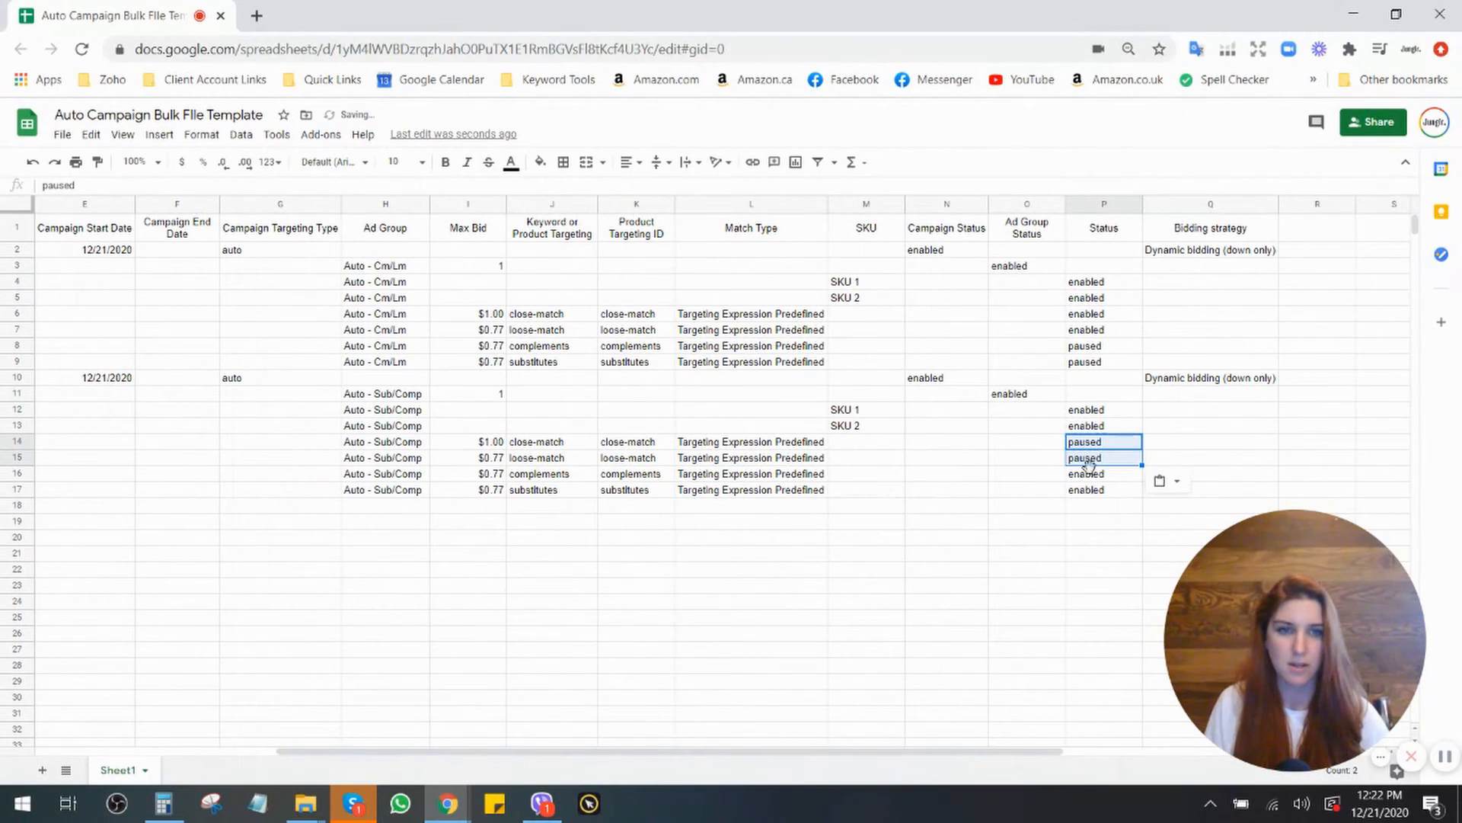
pyautogui.moveTo(561, 444); pyautogui.dragTo(563, 462)
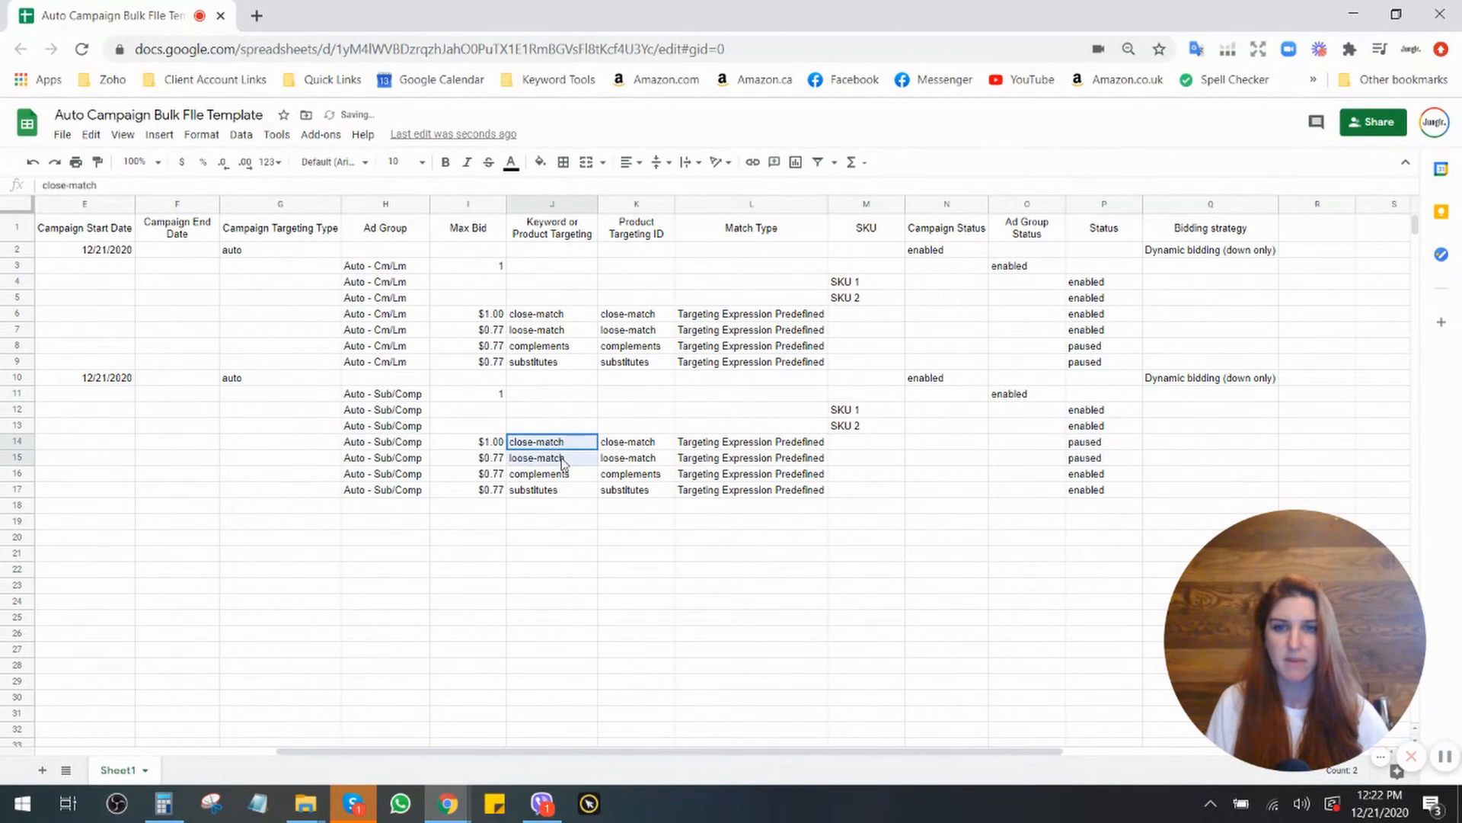
pyautogui.click(607, 588)
# Shorten the campaign name in the first block's Campaign row, row 2, to "Auto".
pyautogui.moveTo(667, 756); pyautogui.dragTo(422, 757)
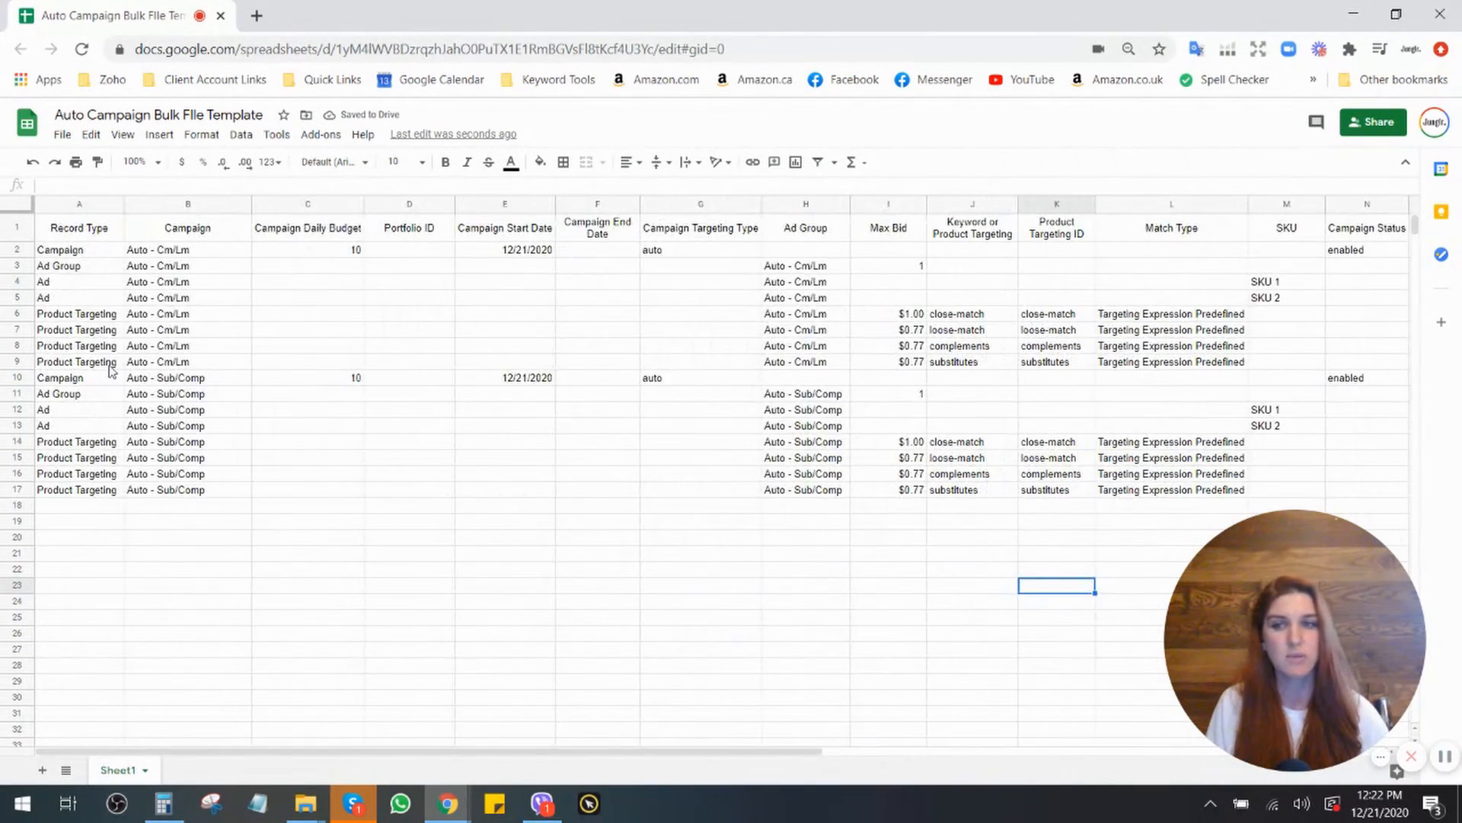
pyautogui.moveTo(66, 256); pyautogui.dragTo(199, 318)
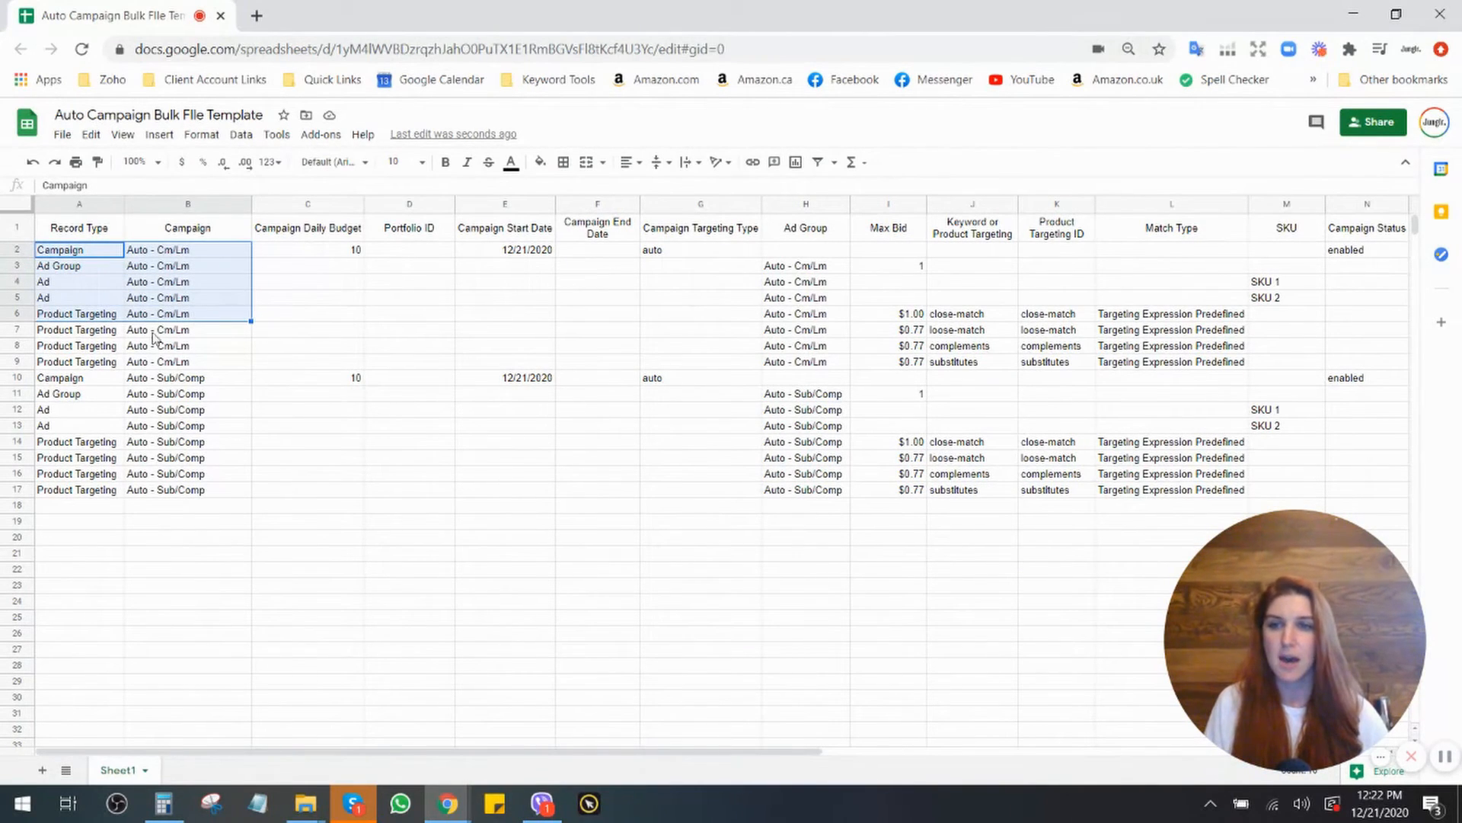
pyautogui.moveTo(65, 334); pyautogui.dragTo(228, 367)
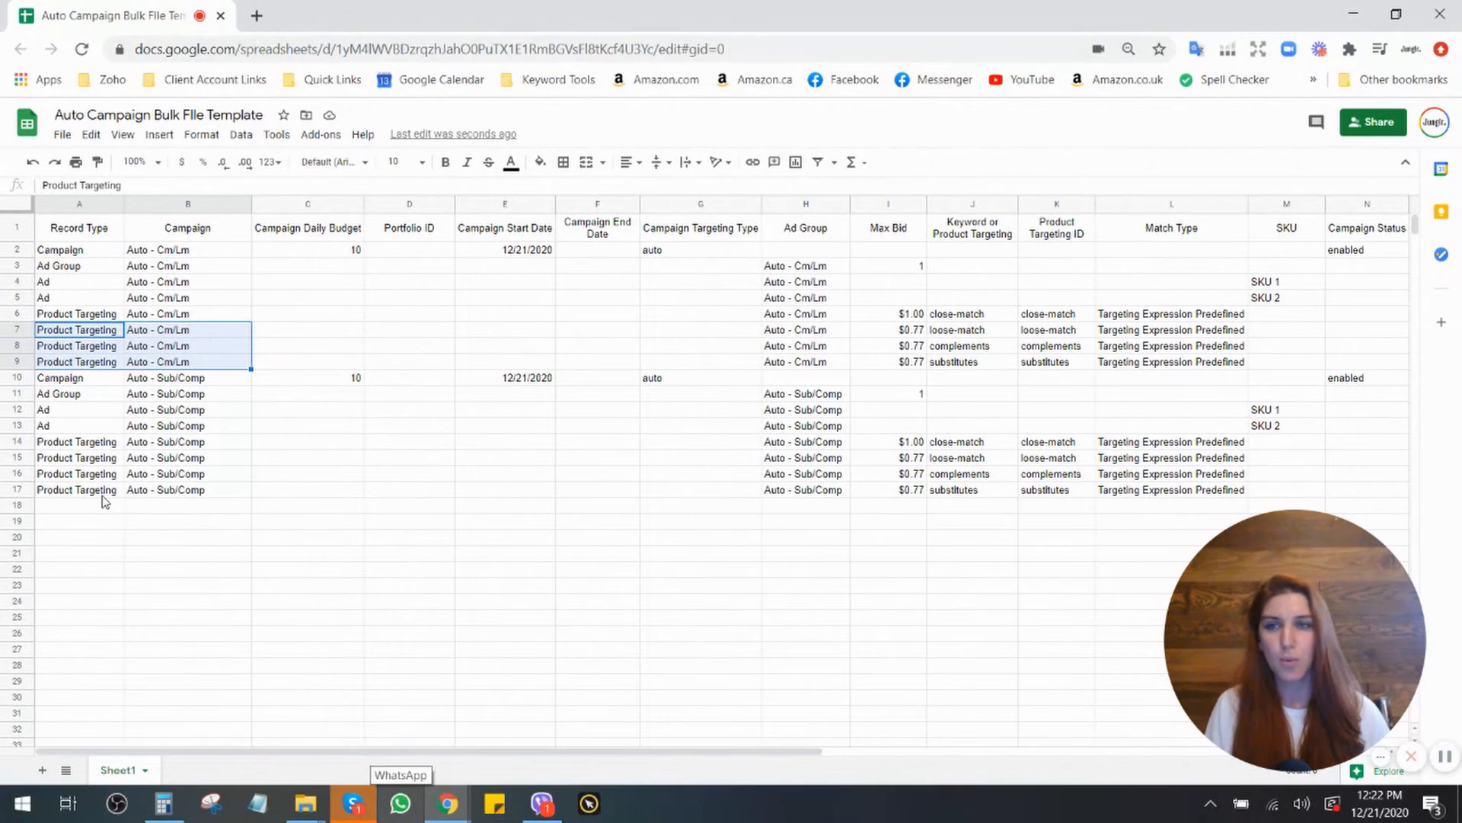
pyautogui.click(174, 251)
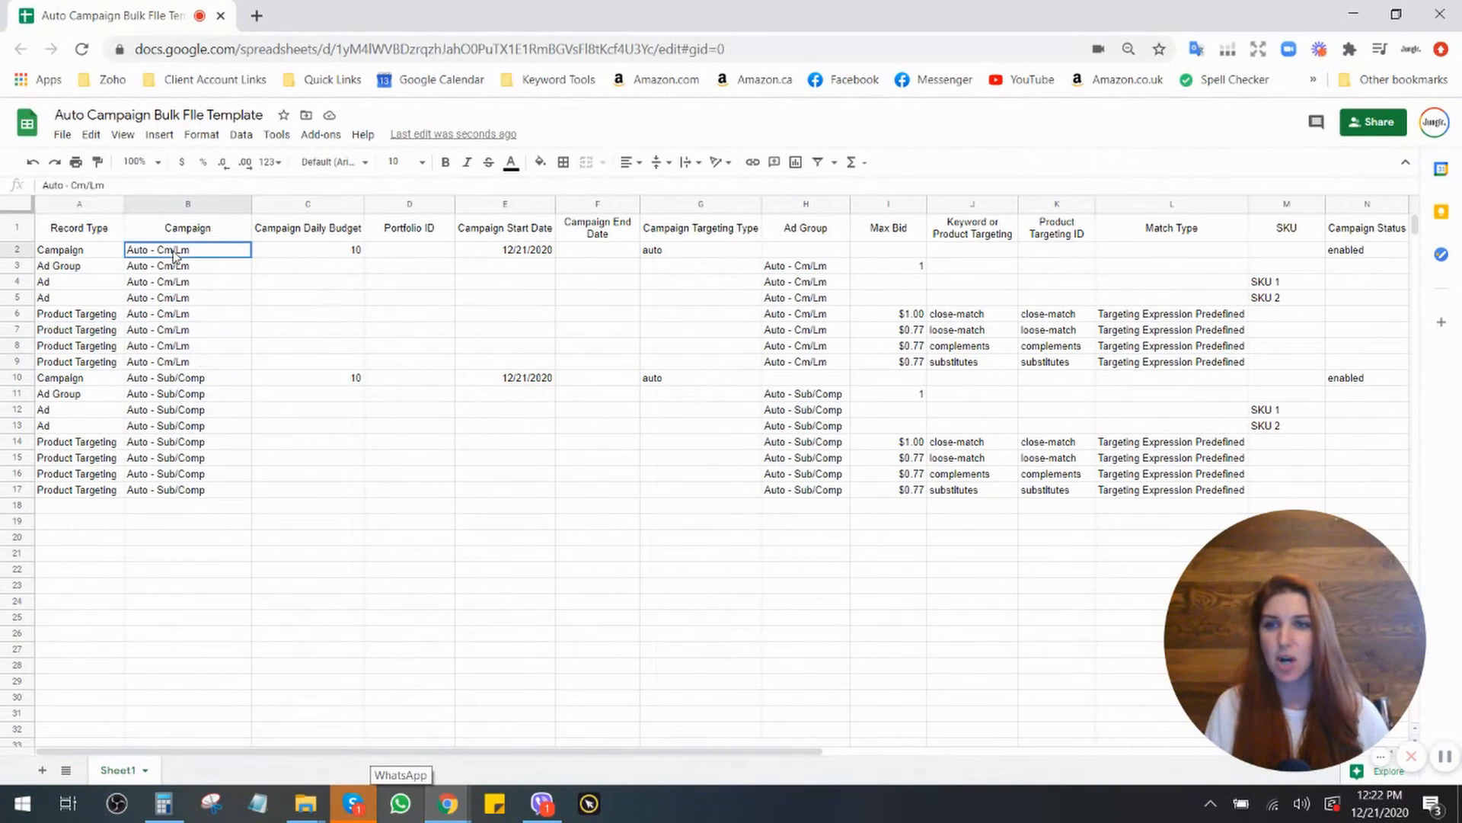
pyautogui.doubleClick(152, 250)
pyautogui.moveTo(149, 249); pyautogui.dragTo(288, 250)
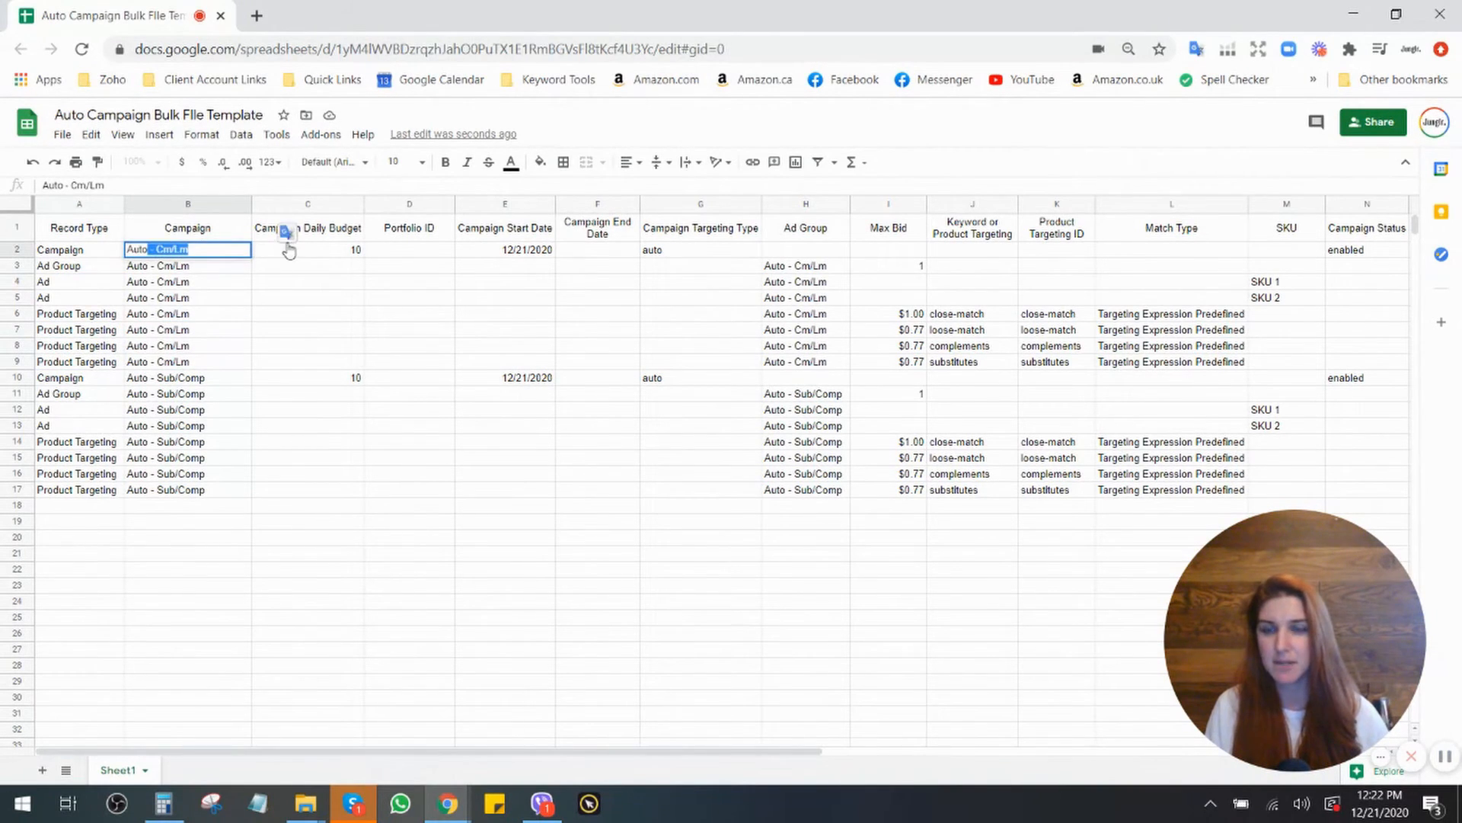
pyautogui.press('BackSpace')
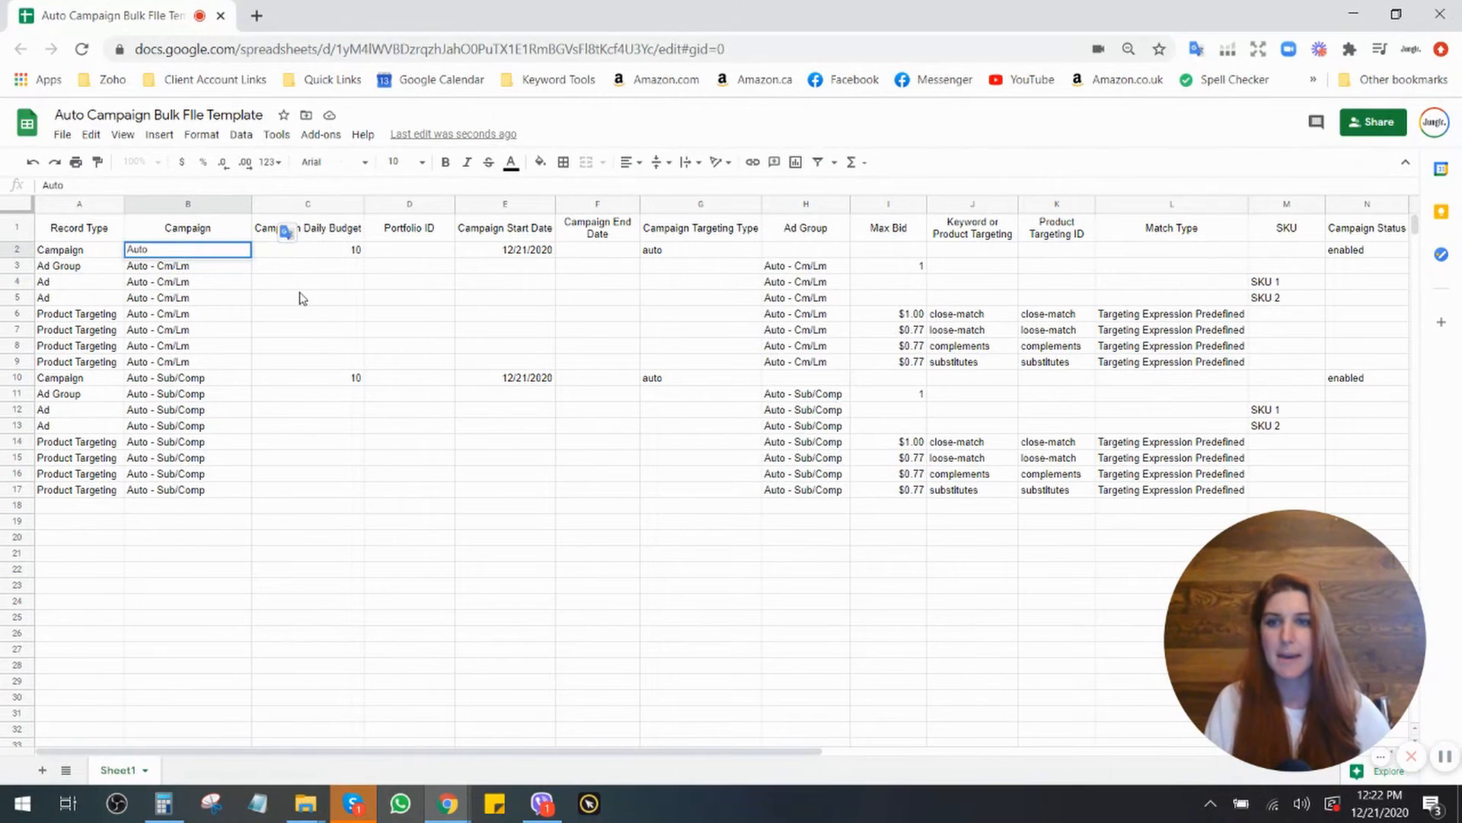
pyautogui.click(301, 298)
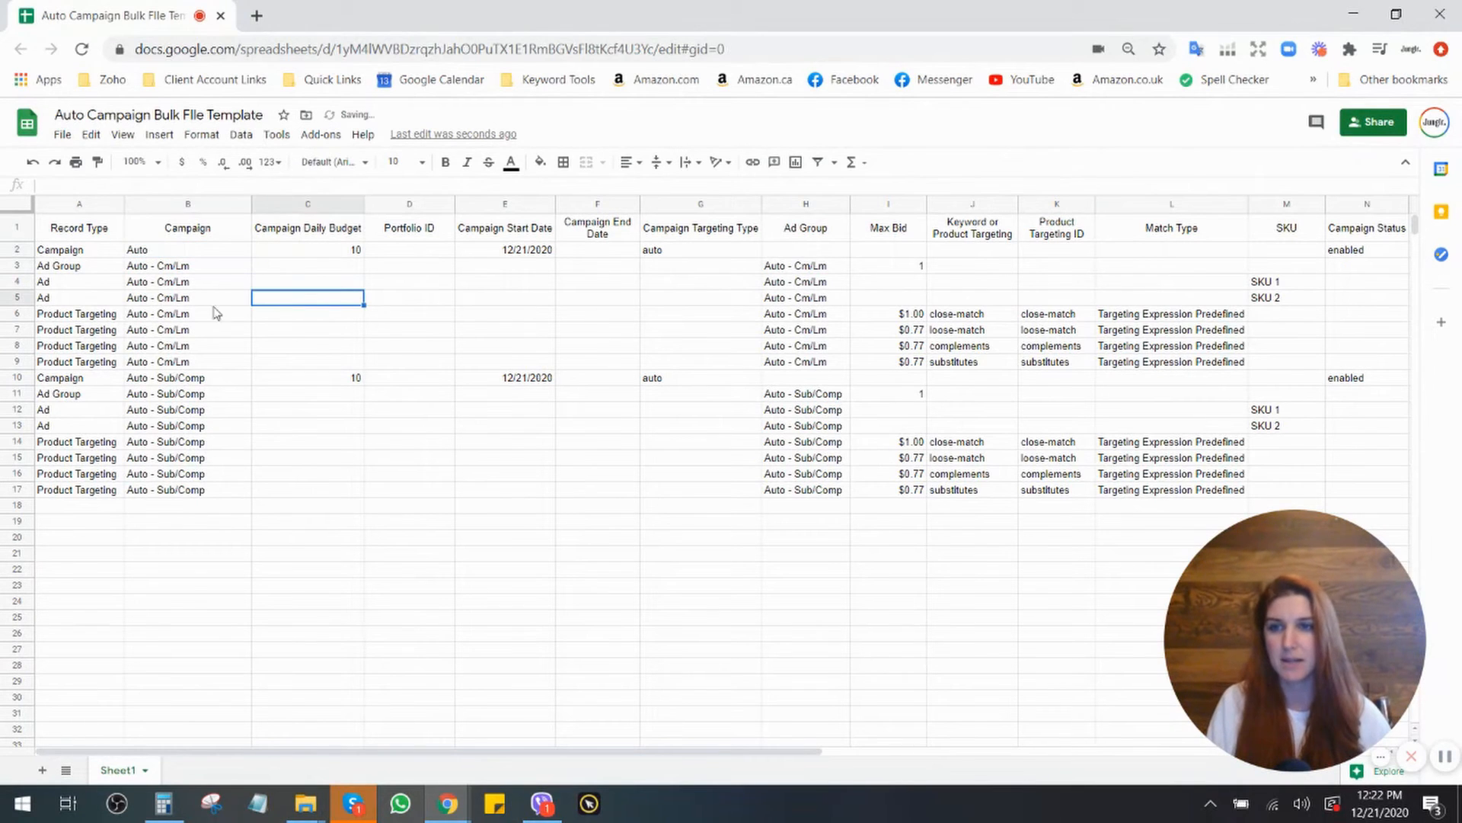
# Clear the entire second campaign block in rows 10 to 17.
pyautogui.click(18, 378)
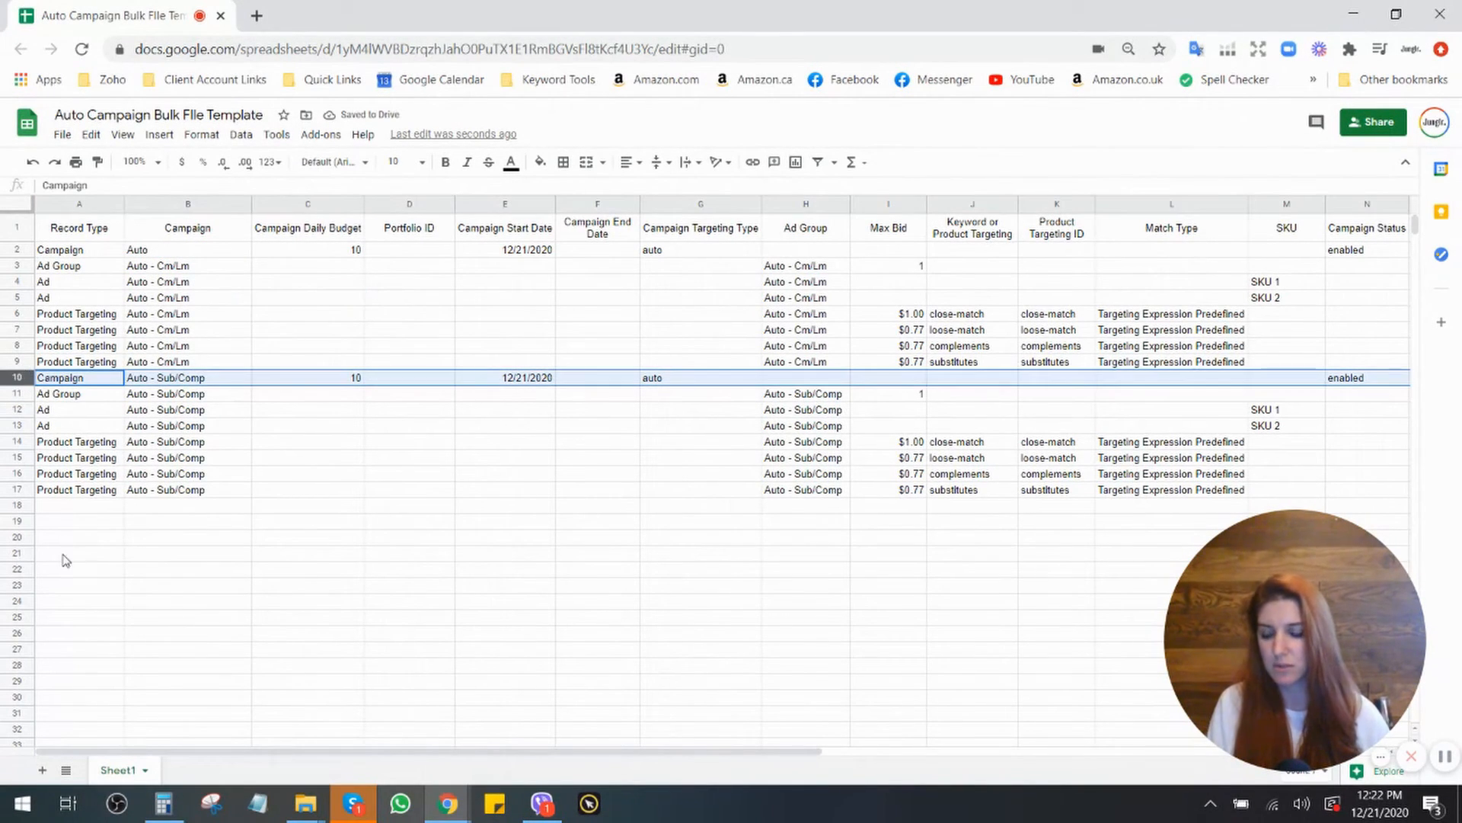
pyautogui.keyDown('shift'); pyautogui.click(16, 489); pyautogui.keyUp('shift')
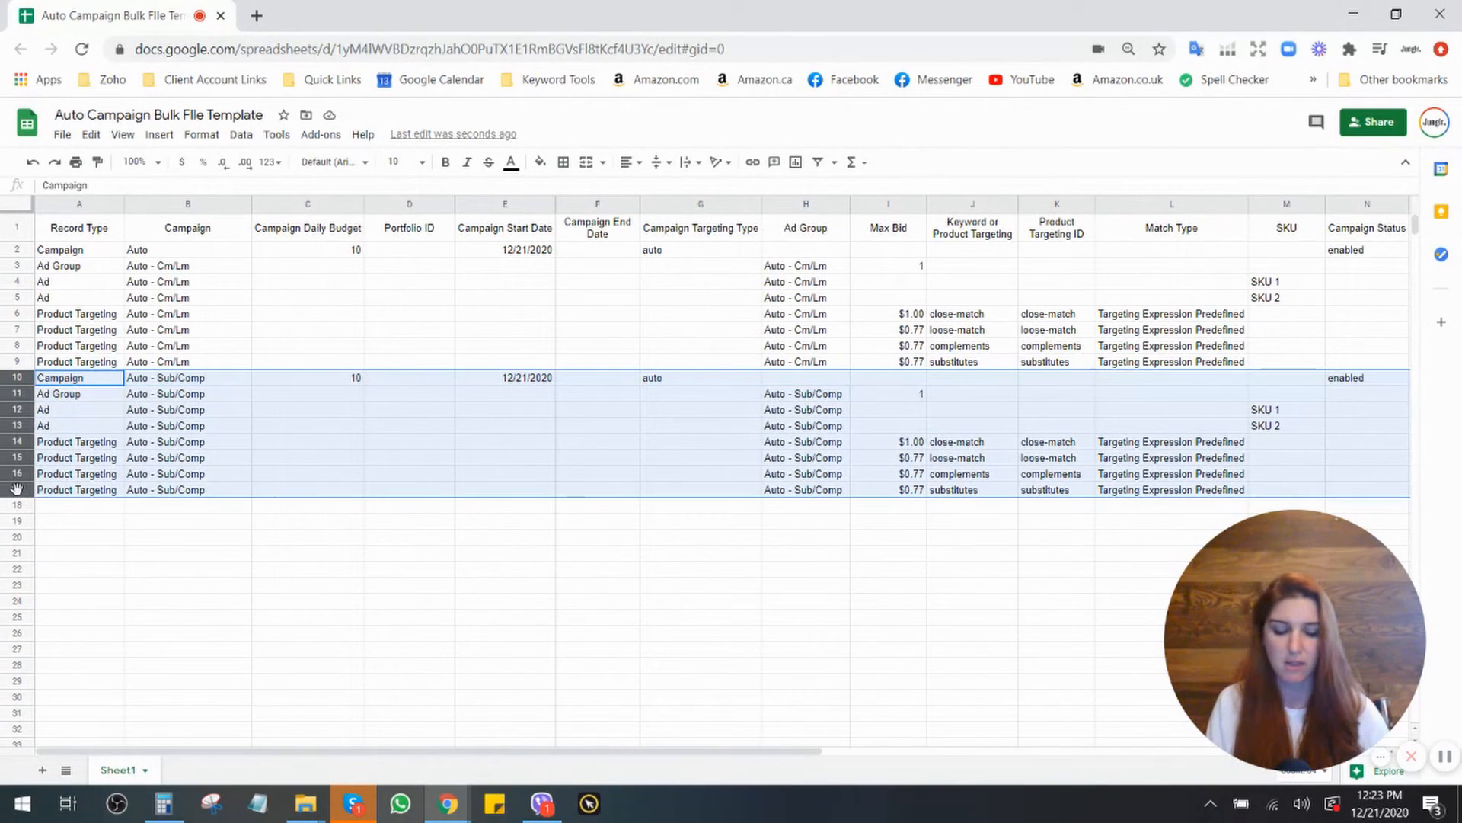
pyautogui.press('Delete')
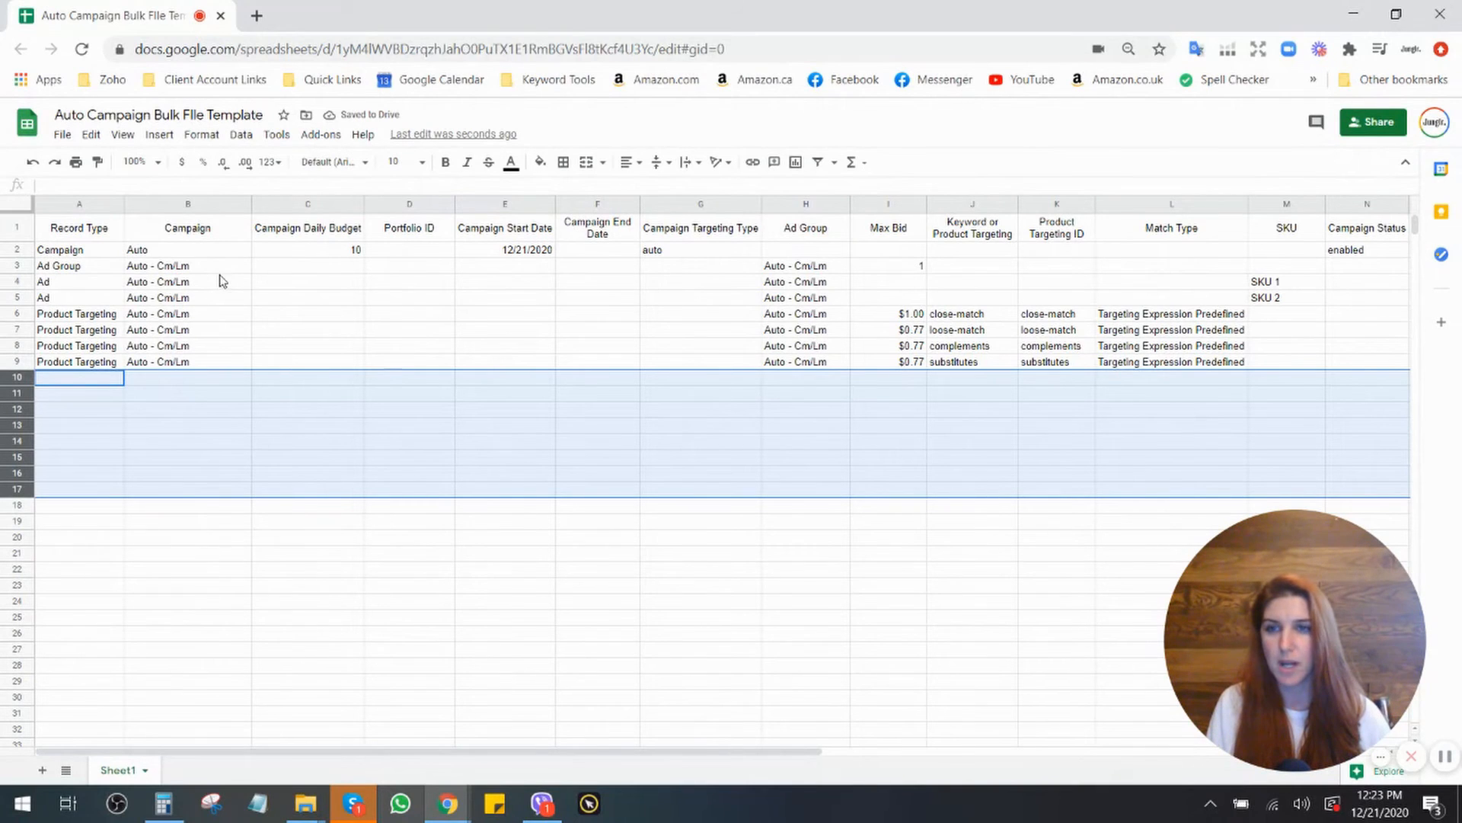
# Copy the campaign name "Auto" down the Campaign column to rows 3 to 9.
pyautogui.click(180, 254)
pyautogui.keyDown('shift'); pyautogui.click(197, 367); pyautogui.keyUp('shift')
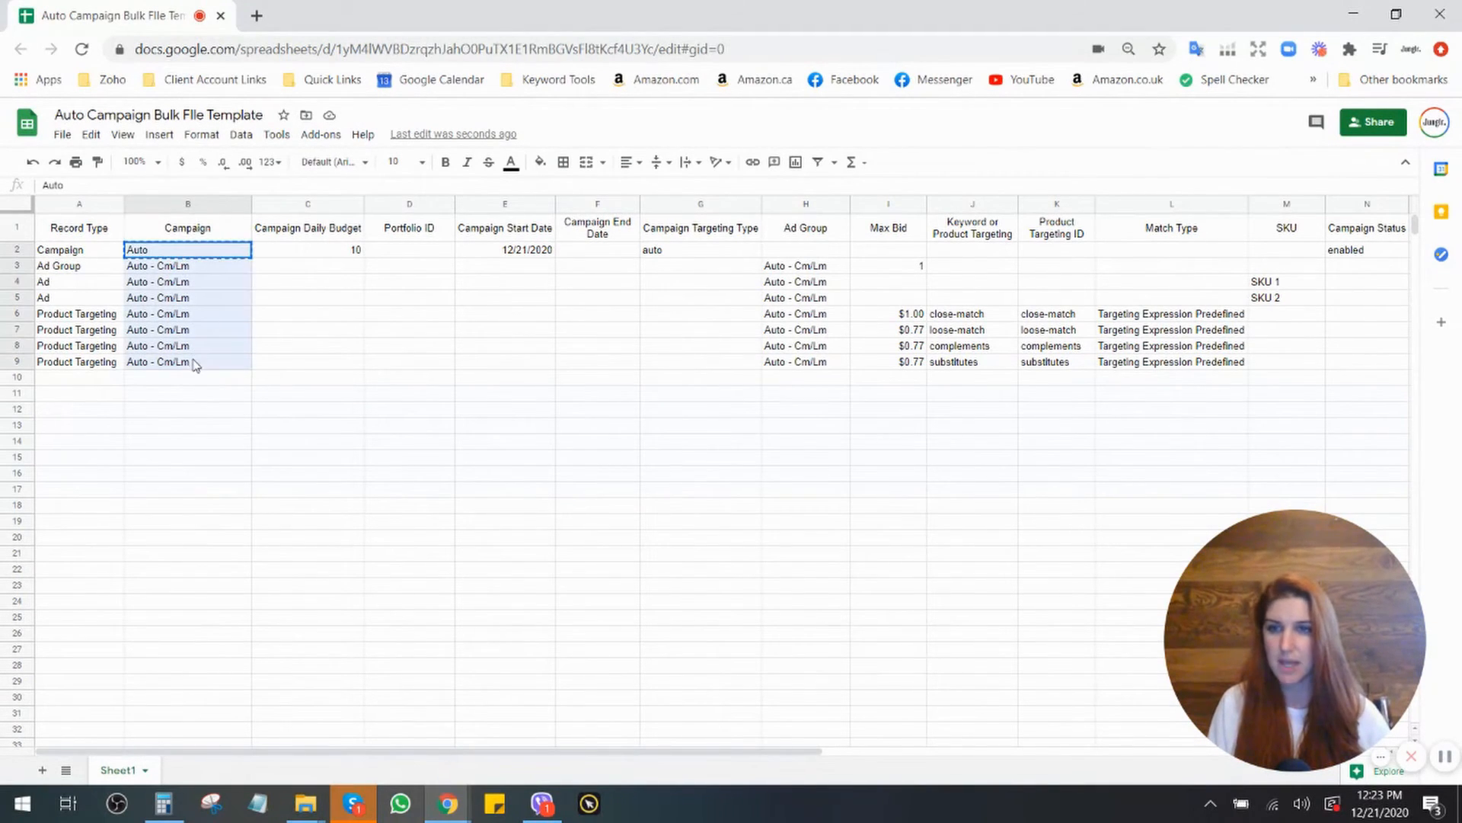
pyautogui.hotkey('ctrl', 'v')
pyautogui.click(215, 428)
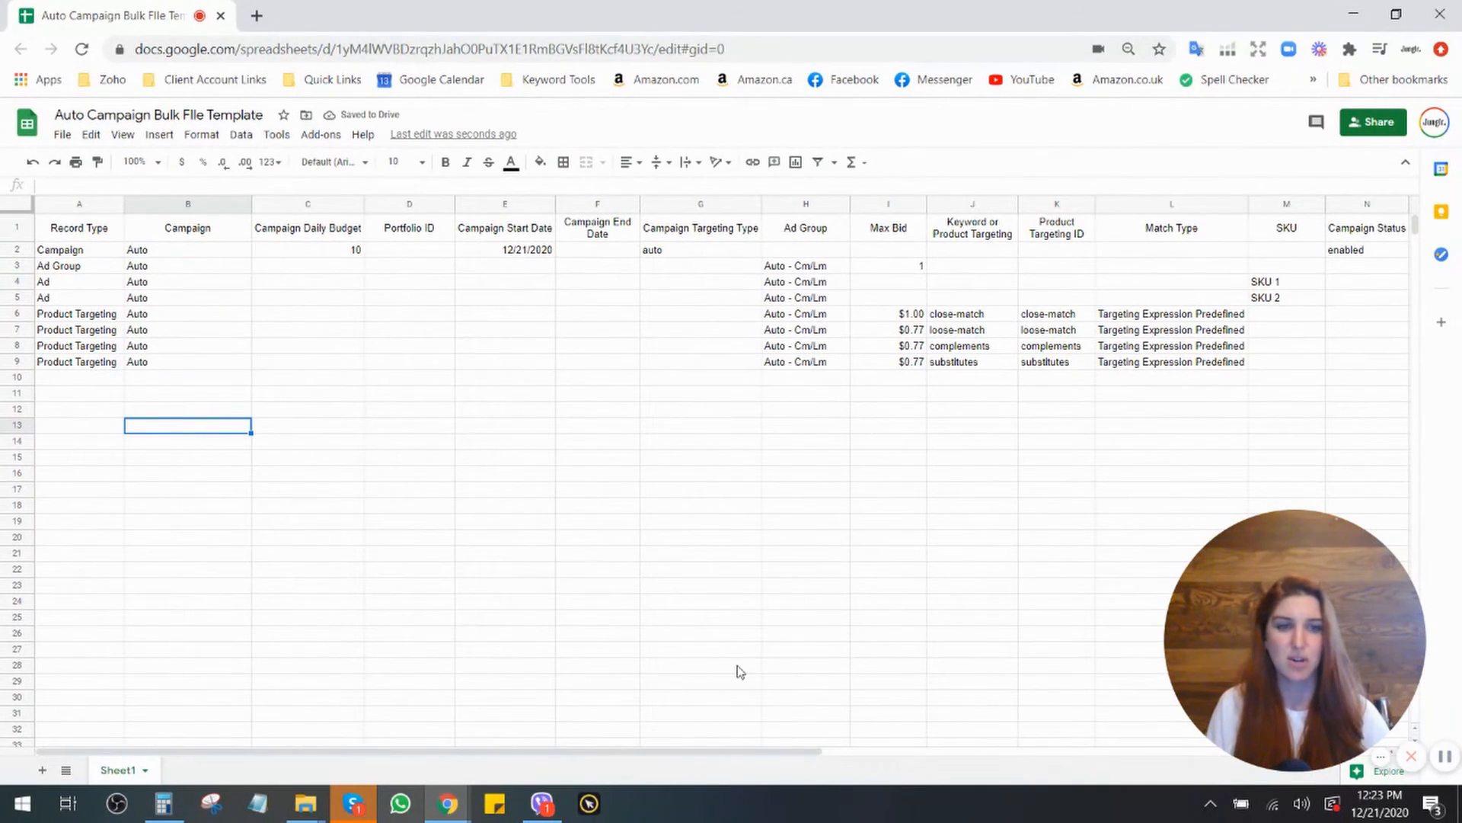
# Examine the four targeting types with their Status values, and the Campaign column of the remaining block.
pyautogui.moveTo(683, 752); pyautogui.dragTo(859, 770)
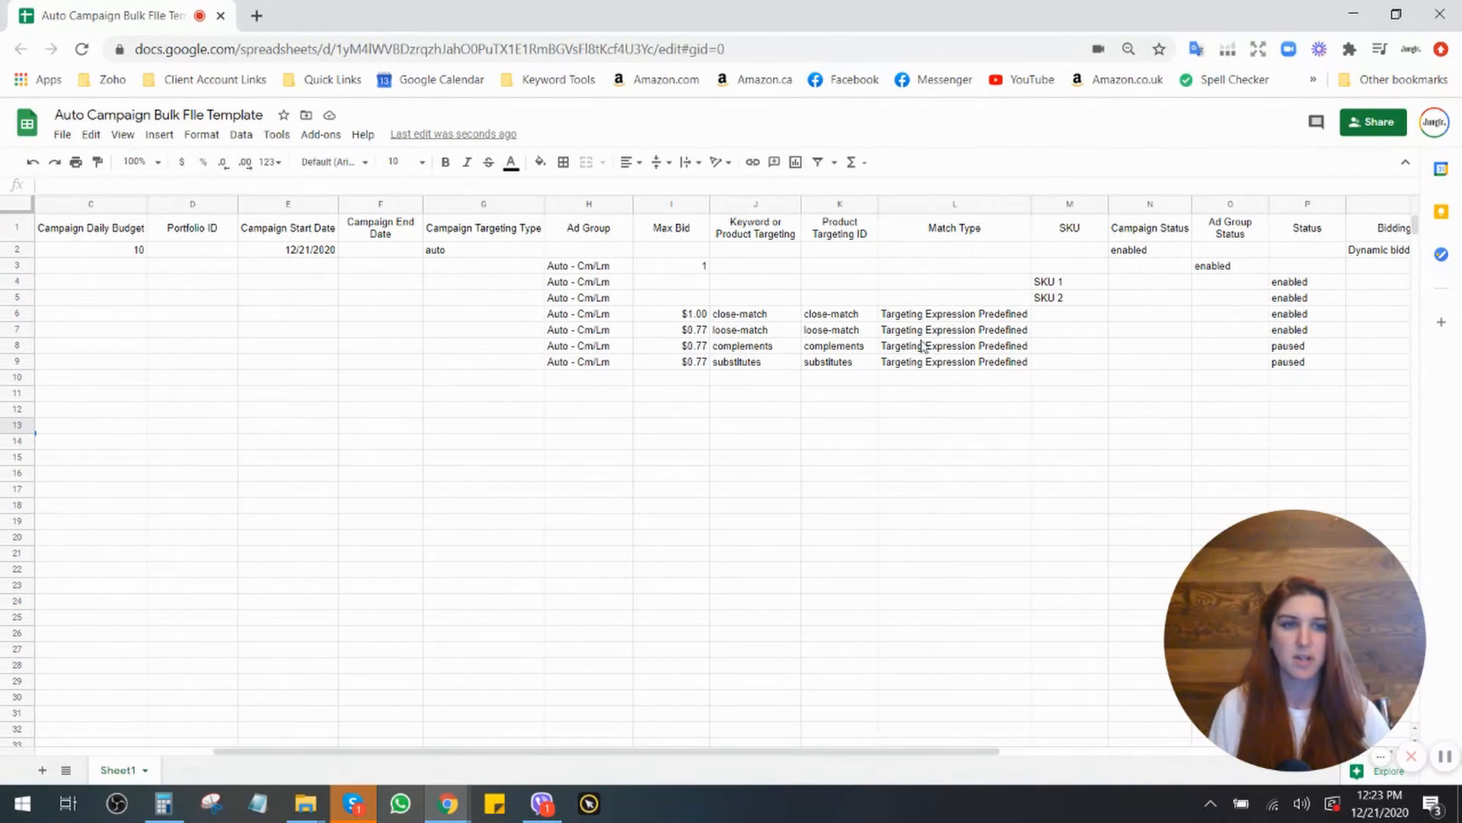
pyautogui.moveTo(729, 318); pyautogui.dragTo(1295, 336)
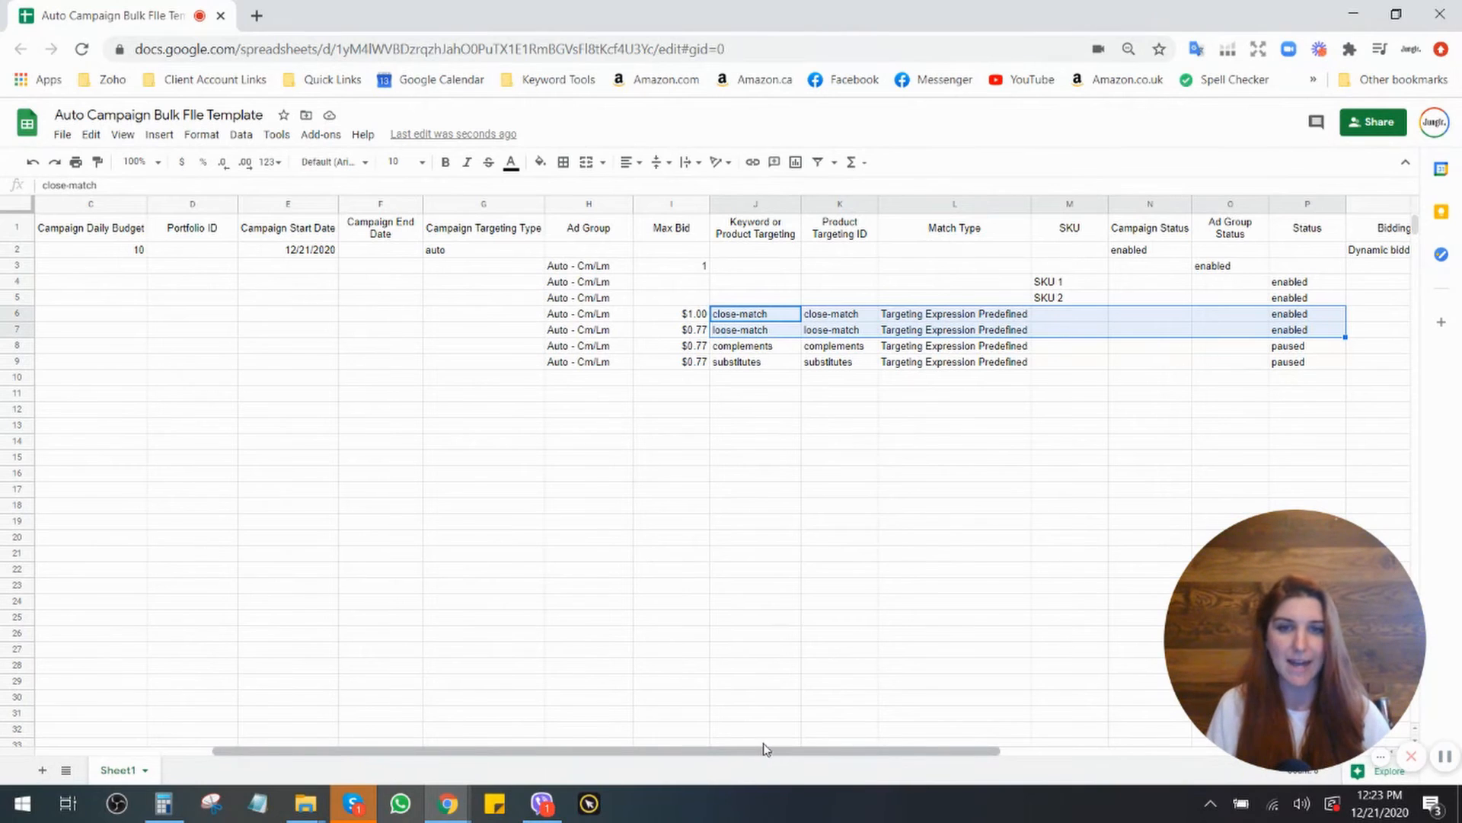
pyautogui.moveTo(743, 348)
pyautogui.mouseDown()
pyautogui.moveTo(749, 366)
pyautogui.moveTo(743, 329)
pyautogui.moveTo(758, 362)
pyautogui.mouseUp()
pyautogui.click(754, 318)
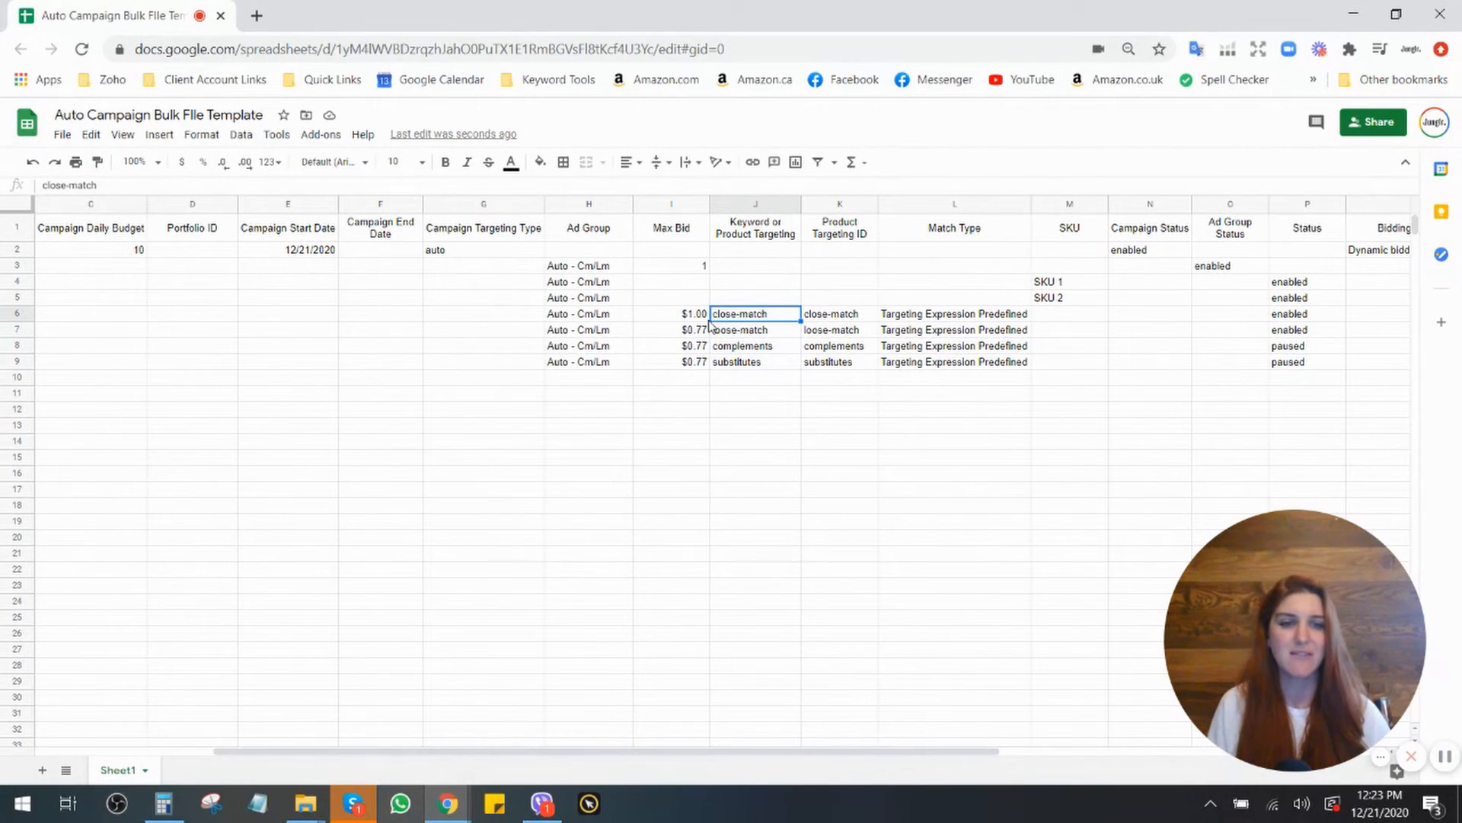
pyautogui.moveTo(764, 338); pyautogui.dragTo(764, 369)
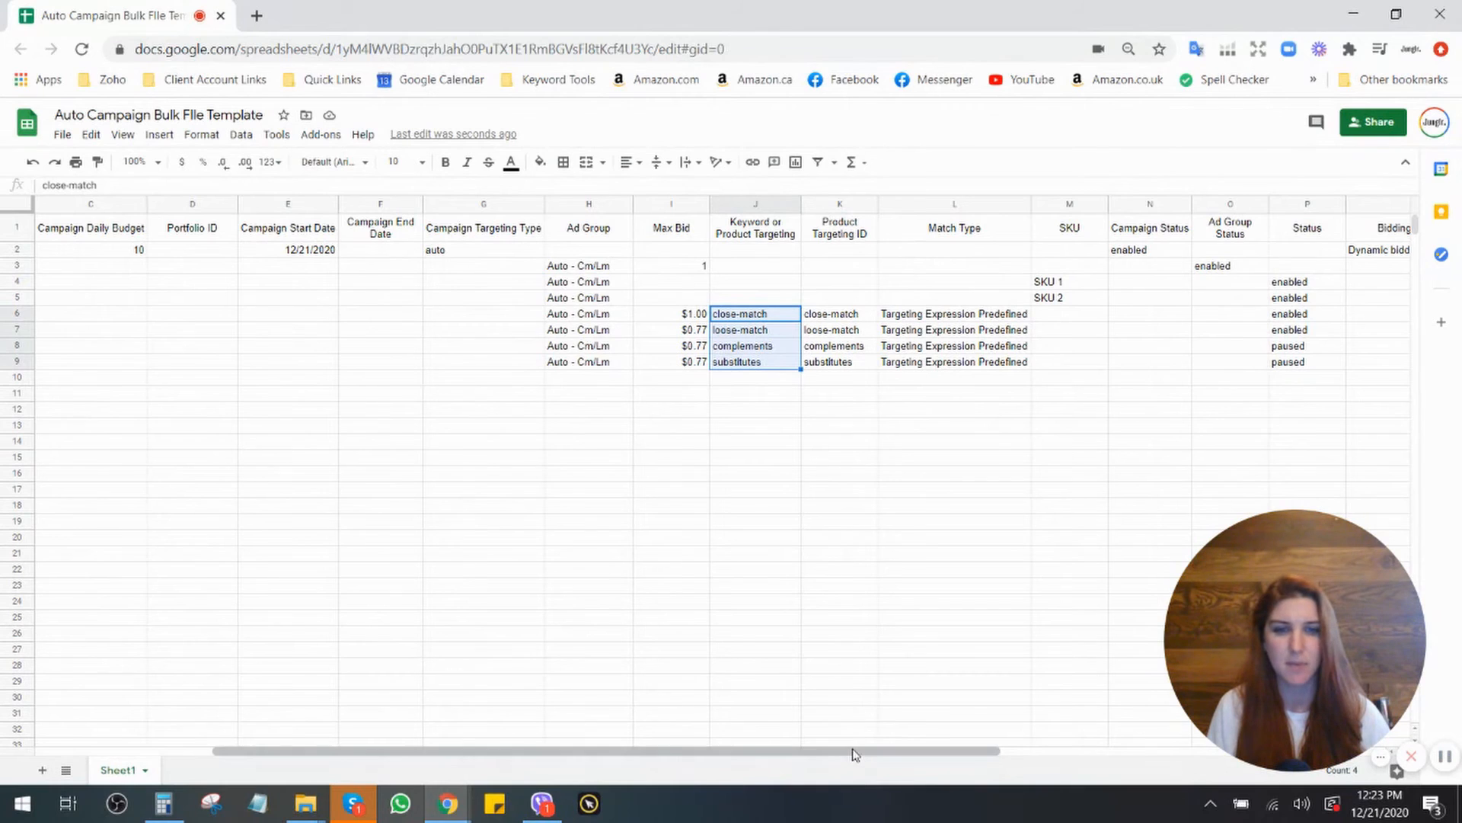
pyautogui.moveTo(855, 752); pyautogui.dragTo(545, 760)
pyautogui.moveTo(186, 252); pyautogui.dragTo(228, 361)
pyautogui.click(305, 349)
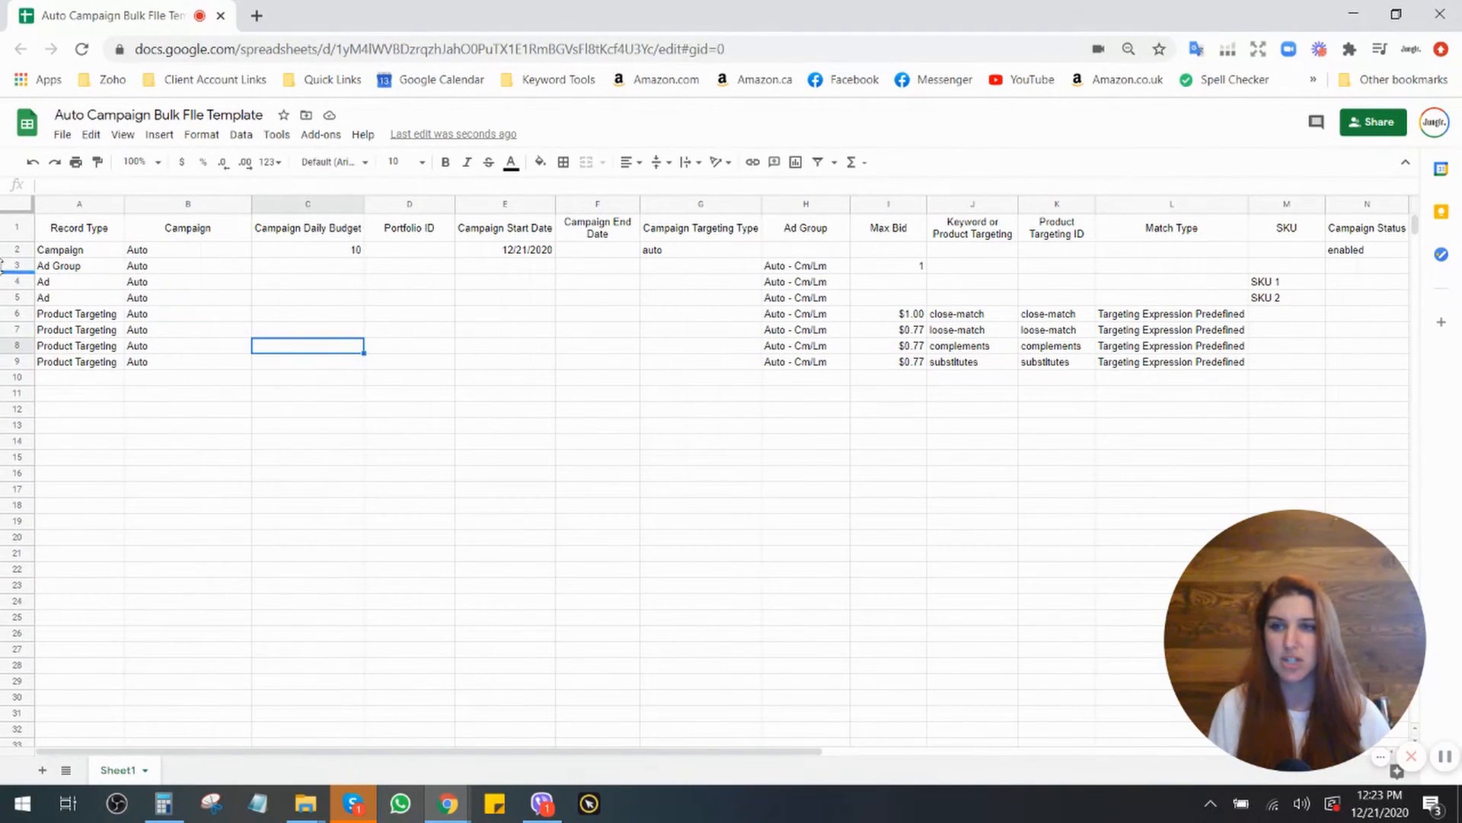
# Duplicate the whole ad group block from rows 3 to 9 into rows 10 to 16.
pyautogui.click(21, 266)
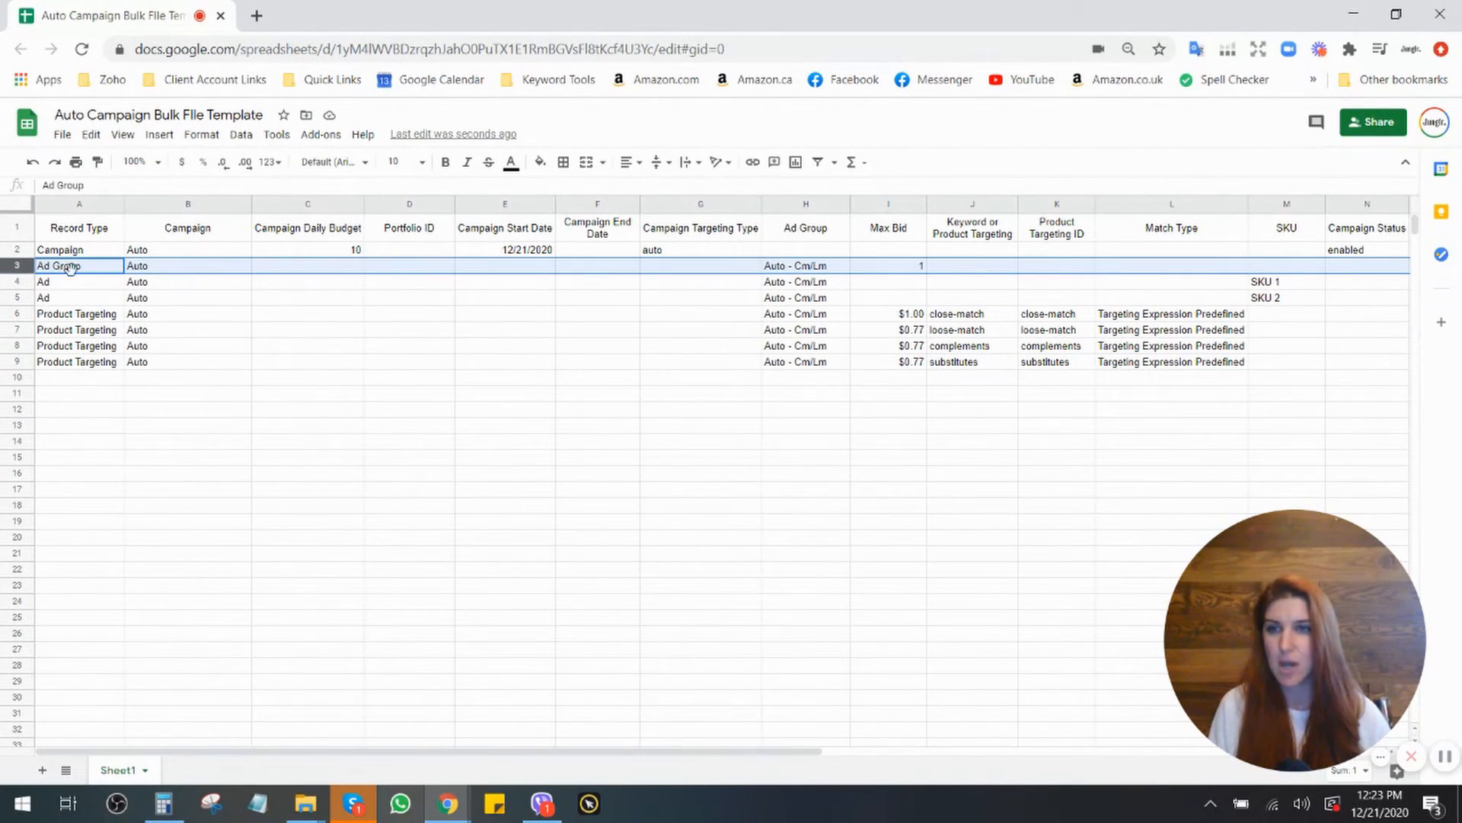
pyautogui.click(21, 250)
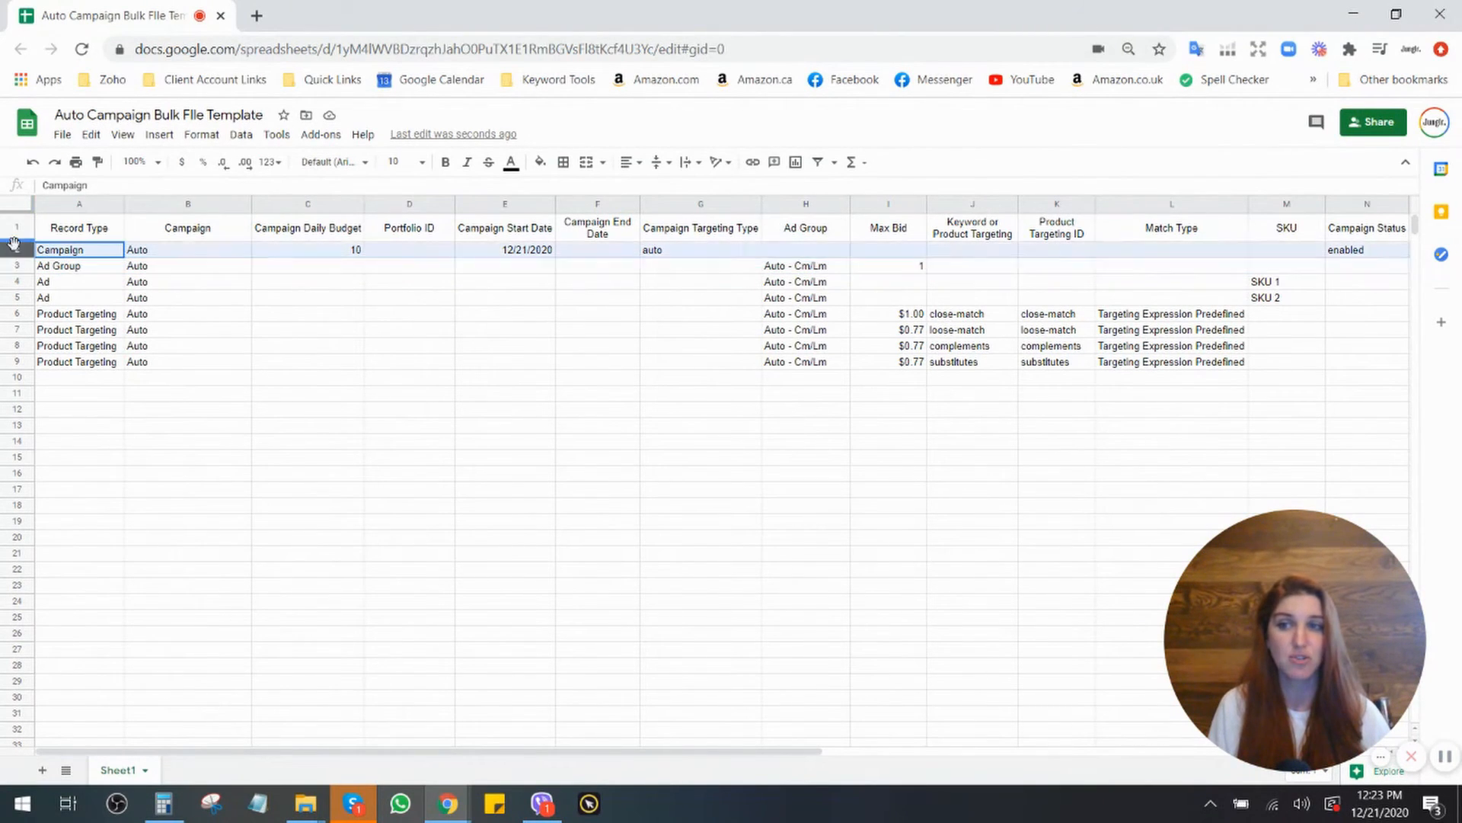
pyautogui.click(19, 268)
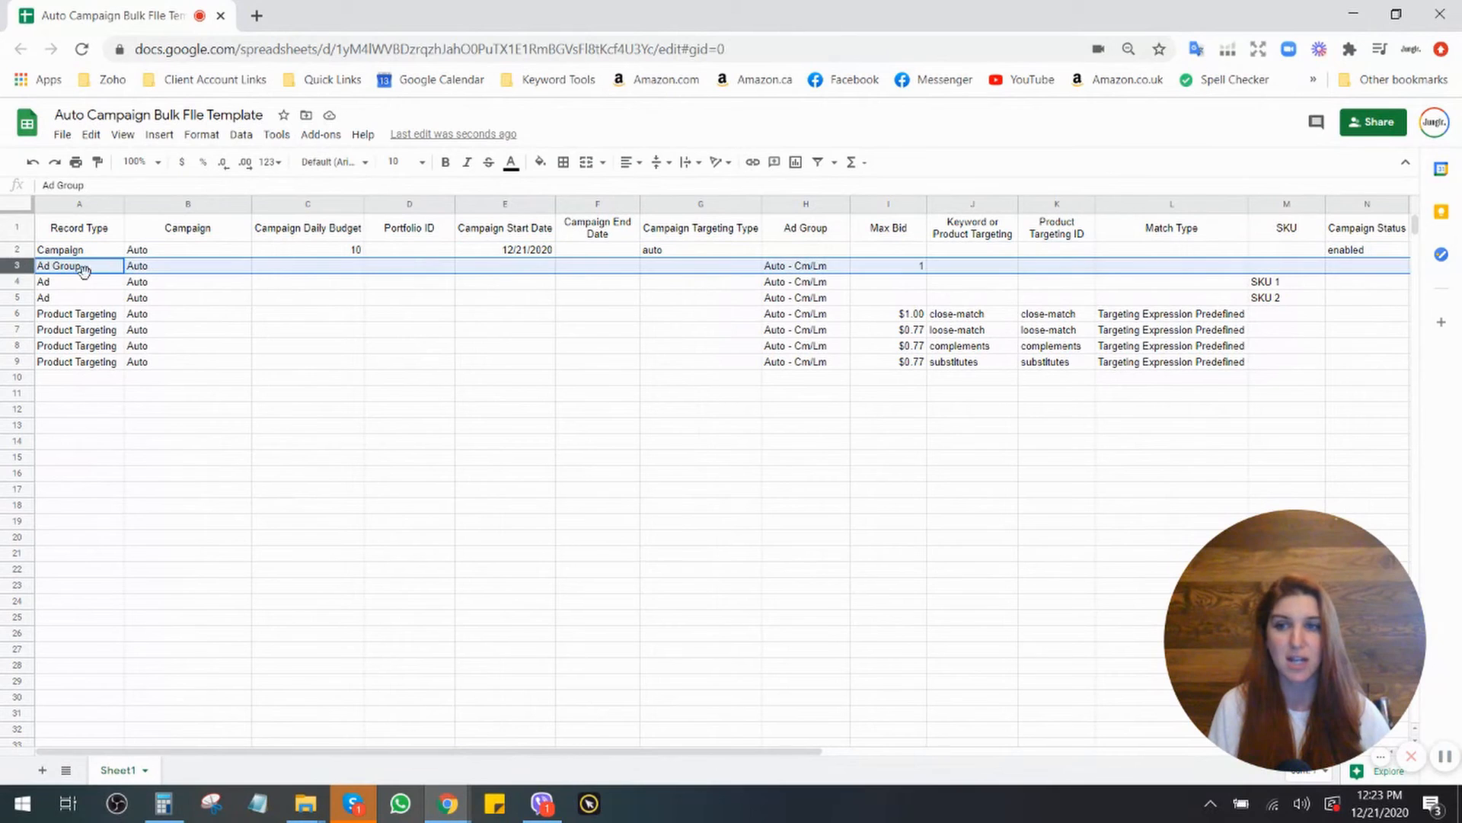
pyautogui.keyDown('shift'); pyautogui.click(23, 361); pyautogui.keyUp('shift')
pyautogui.hotkey('ctrl', 'c')
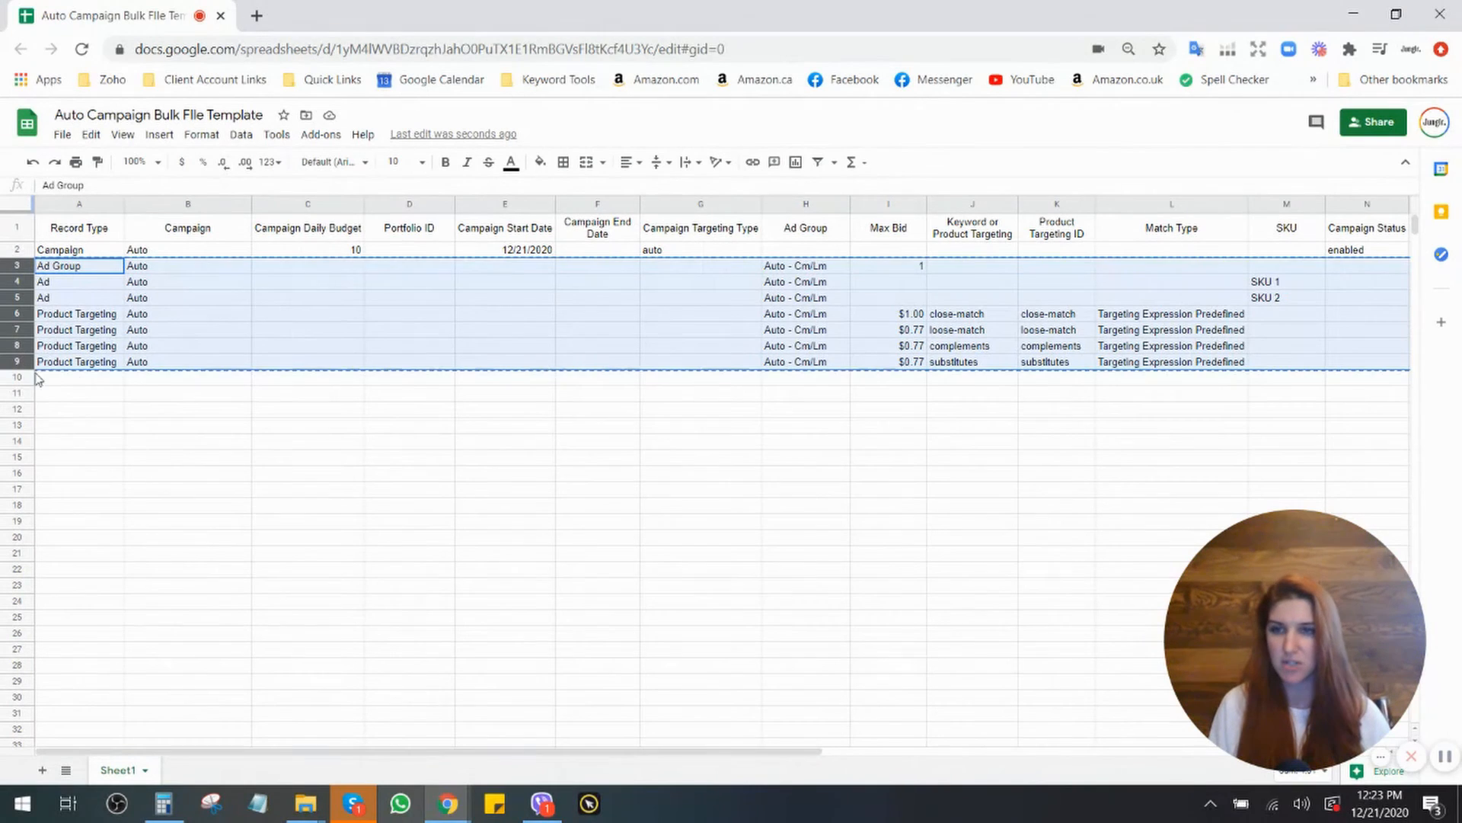
pyautogui.click(82, 384)
pyautogui.hotkey('ctrl', 'v')
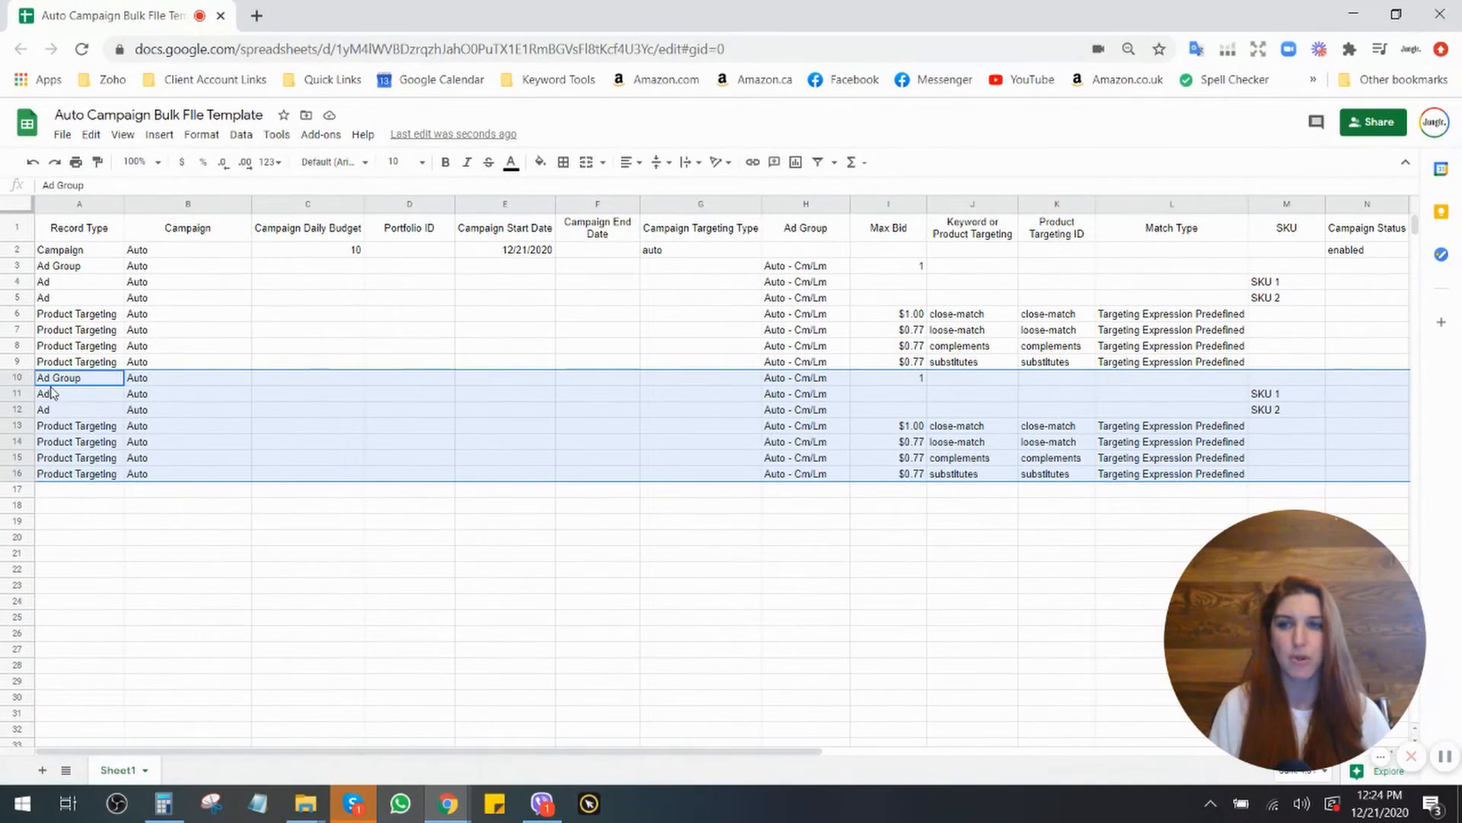
# Rename the duplicated ad group in row 10 to "Auto - Sub/Comp" in the Ad Group column.
pyautogui.click(17, 378)
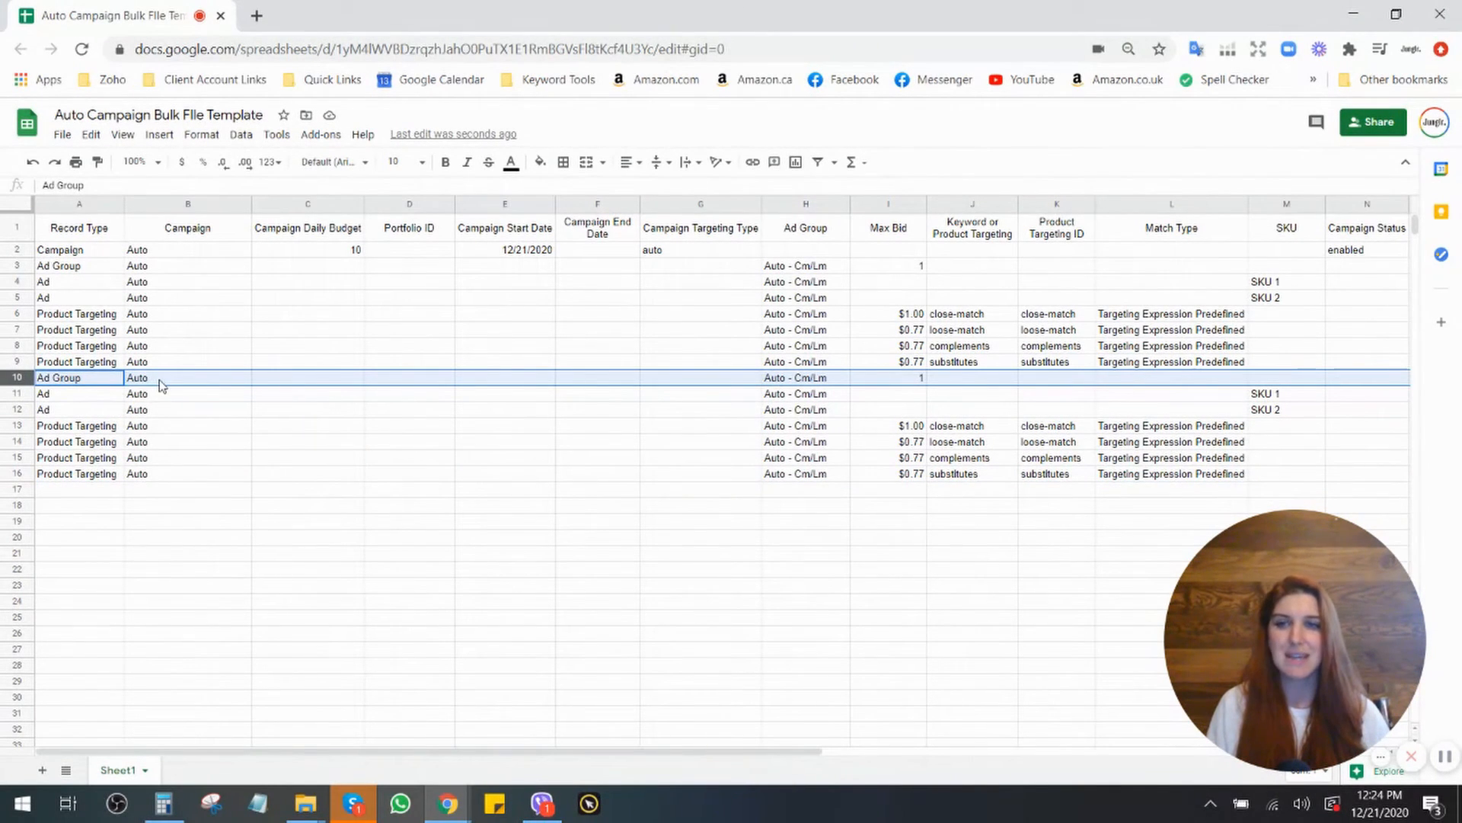
pyautogui.click(170, 473)
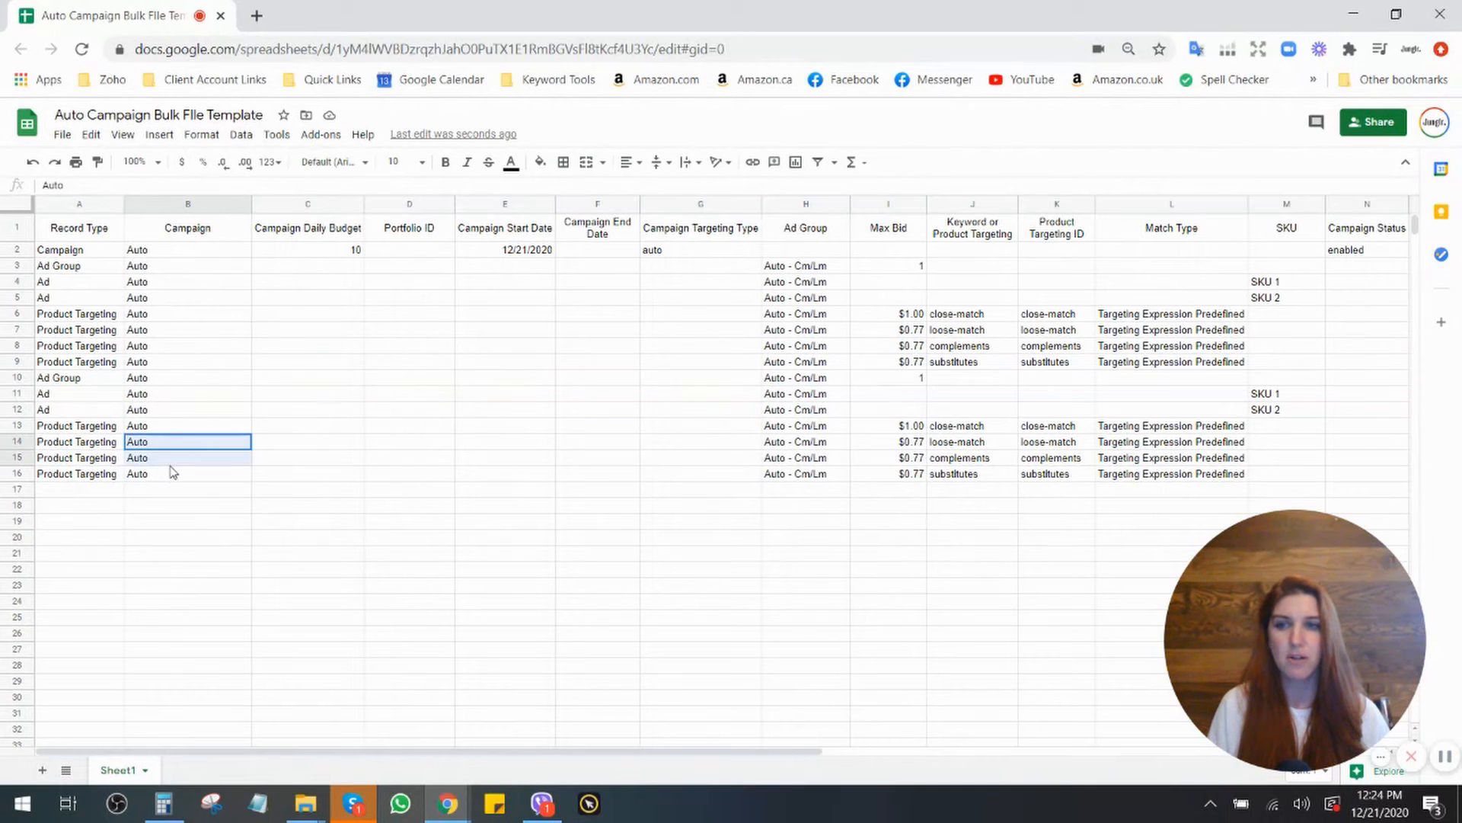
pyautogui.moveTo(170, 473); pyautogui.dragTo(163, 272)
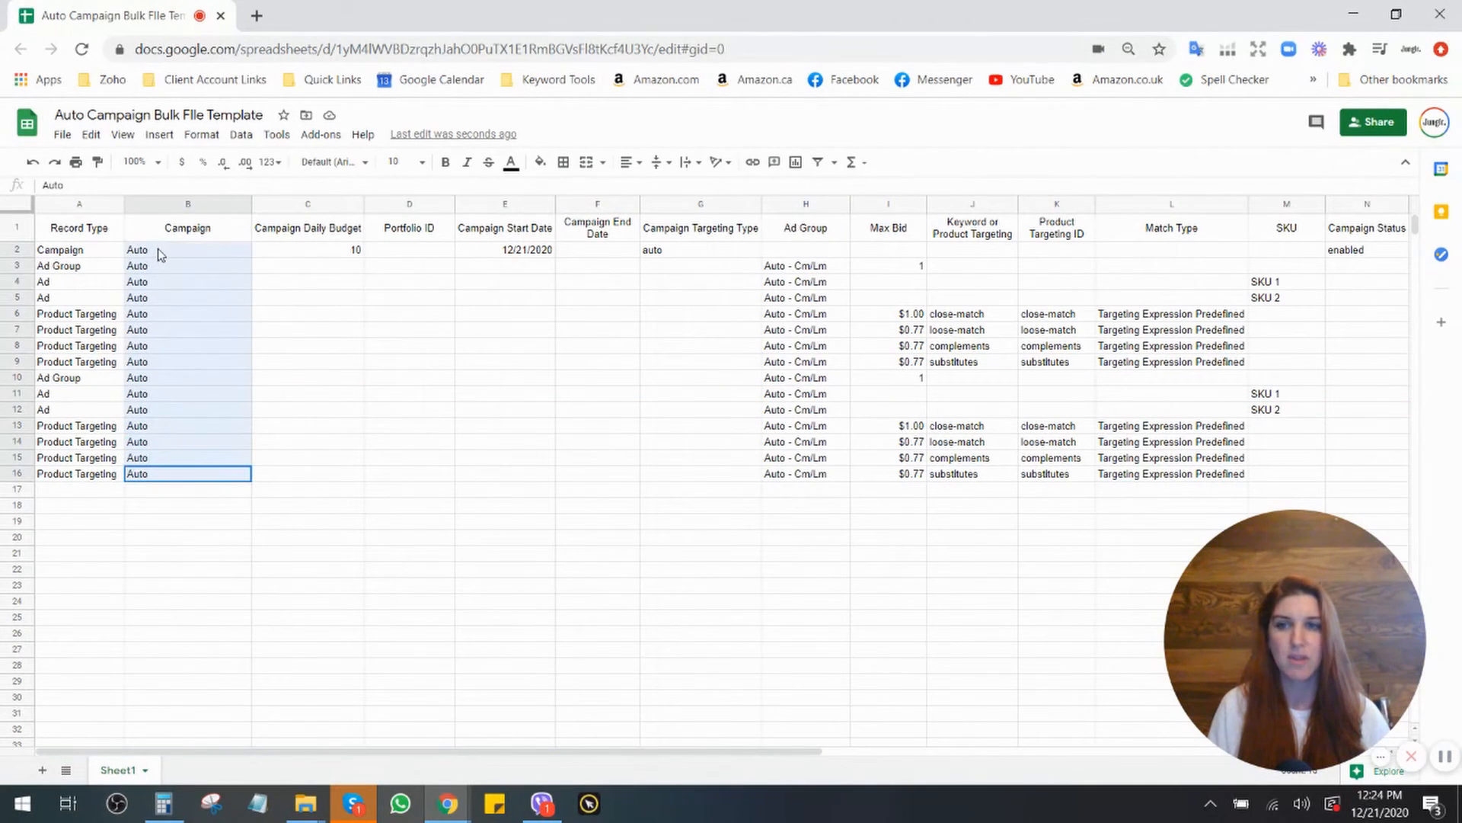
pyautogui.click(20, 378)
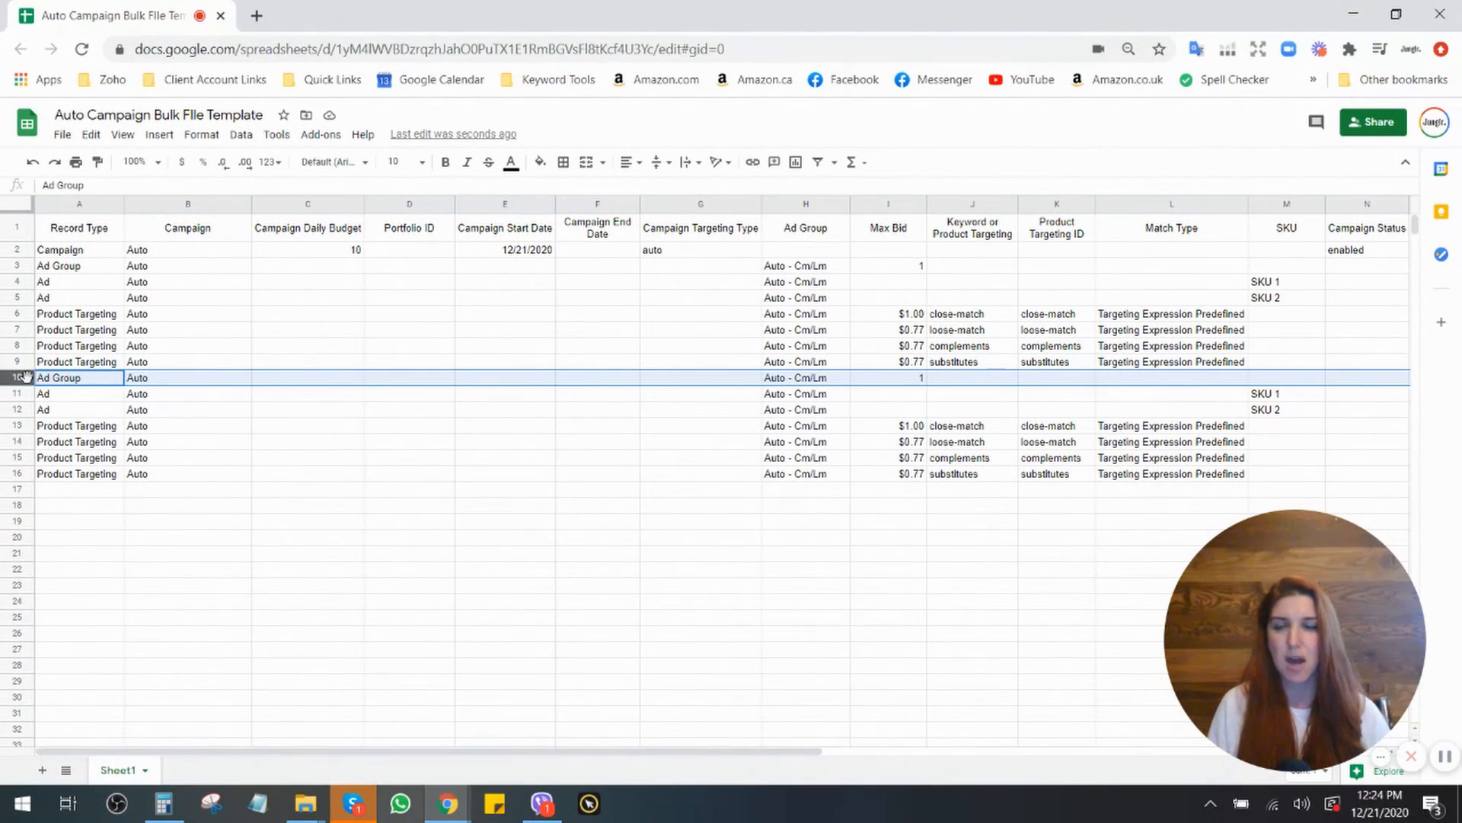
pyautogui.click(18, 266)
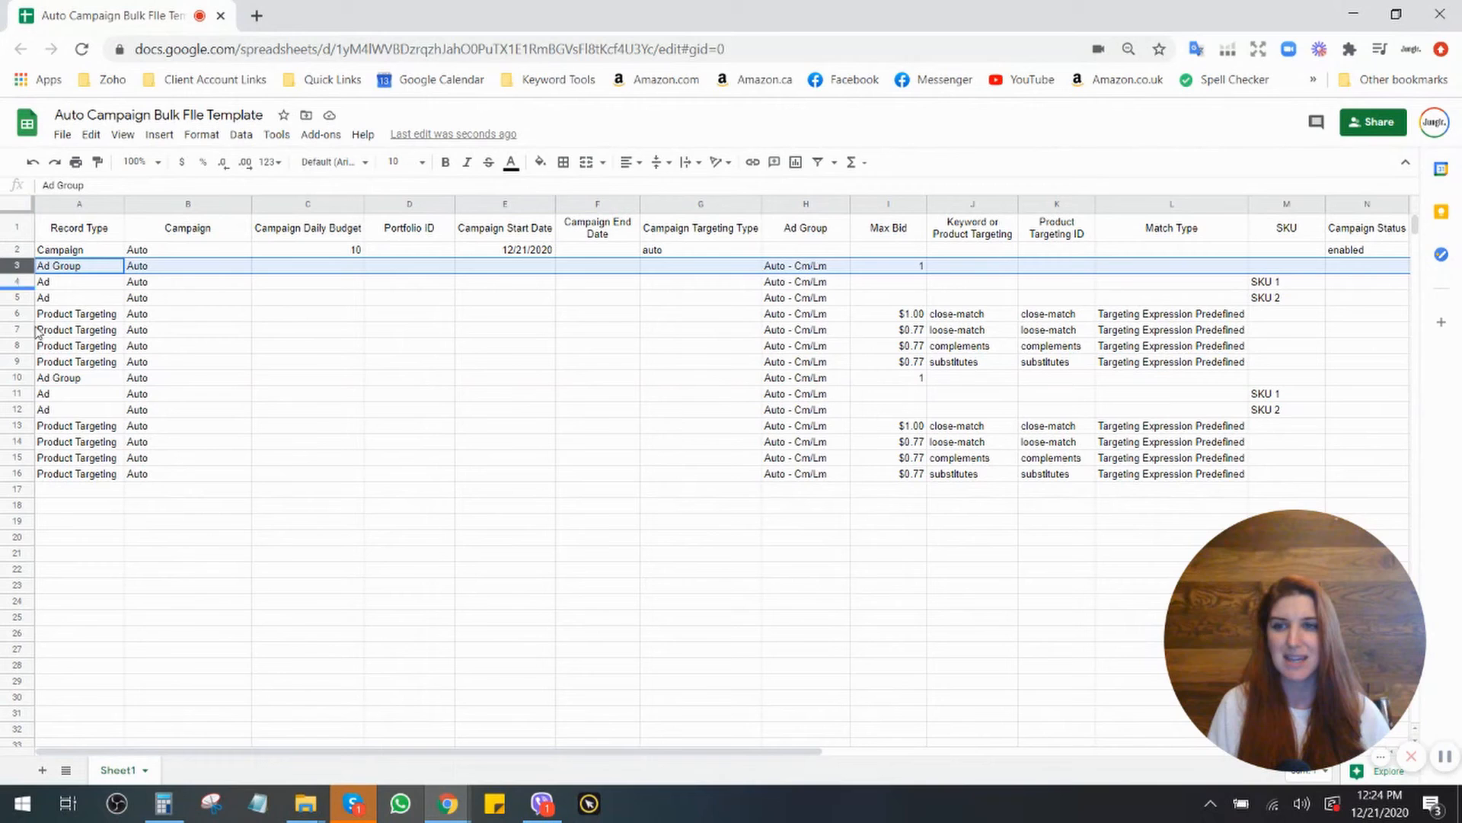
pyautogui.click(19, 378)
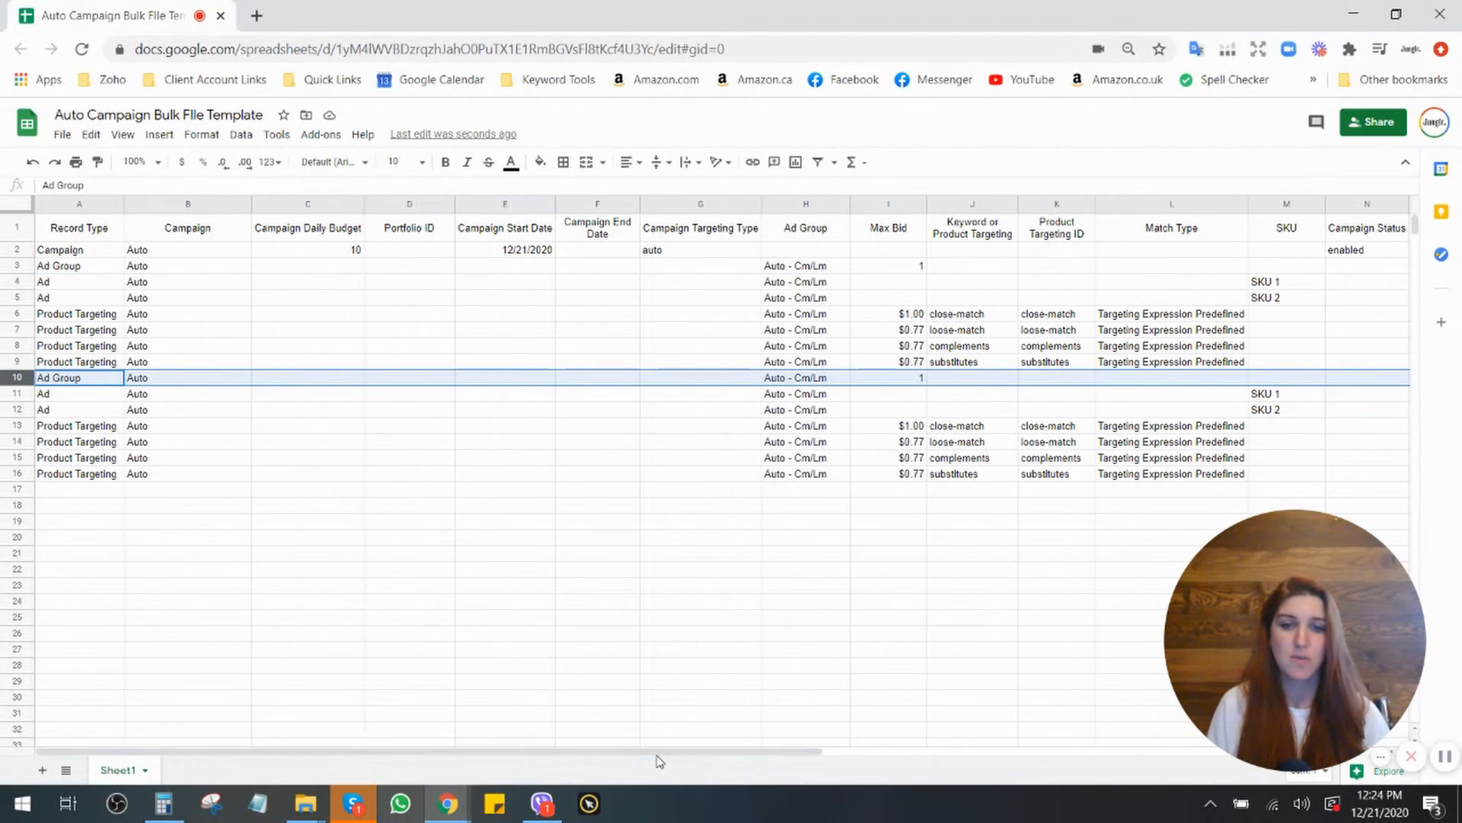
pyautogui.moveTo(660, 752); pyautogui.dragTo(856, 753)
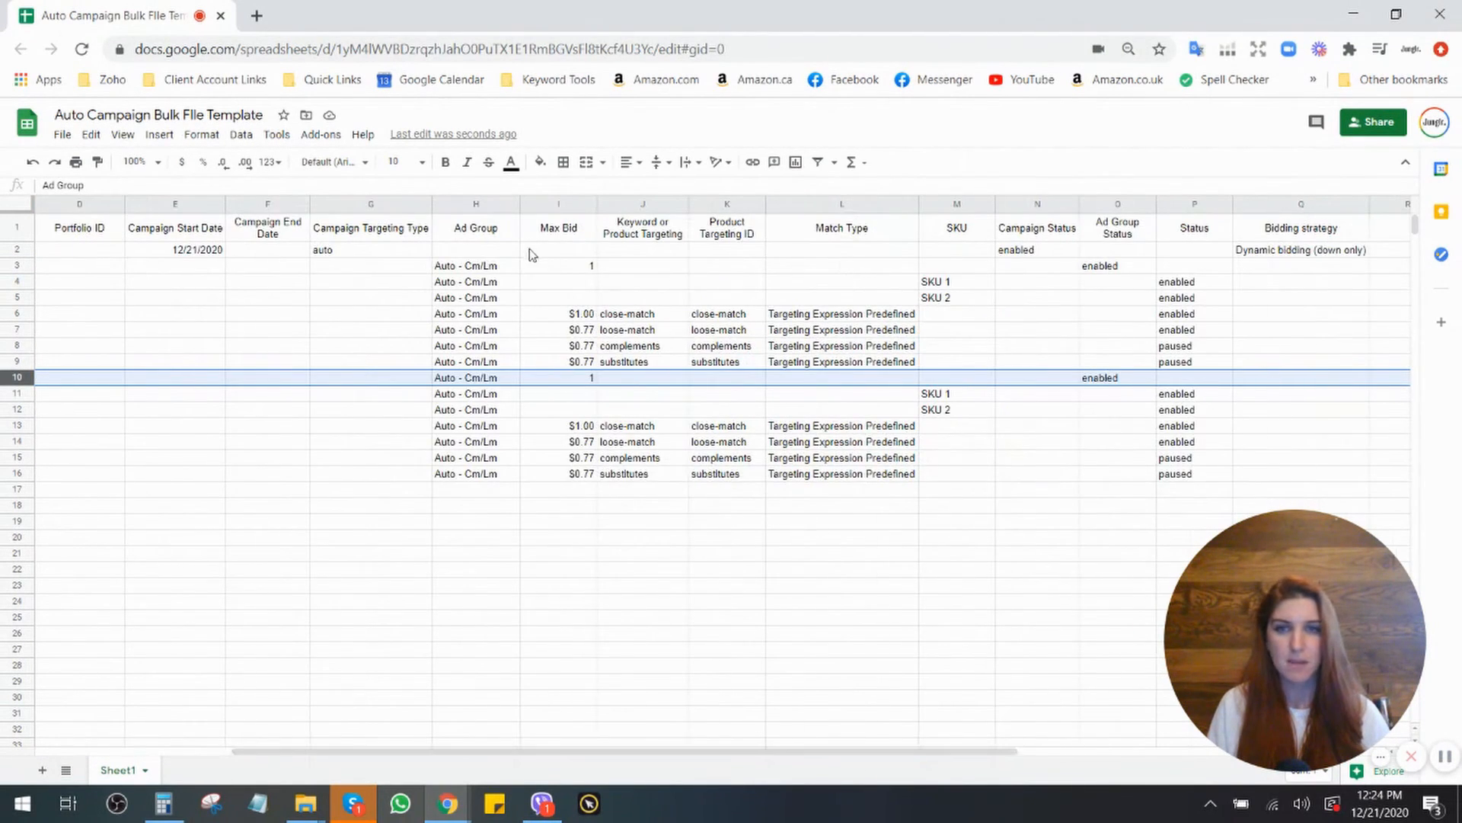
pyautogui.doubleClick(495, 378)
pyautogui.moveTo(479, 381); pyautogui.dragTo(463, 392)
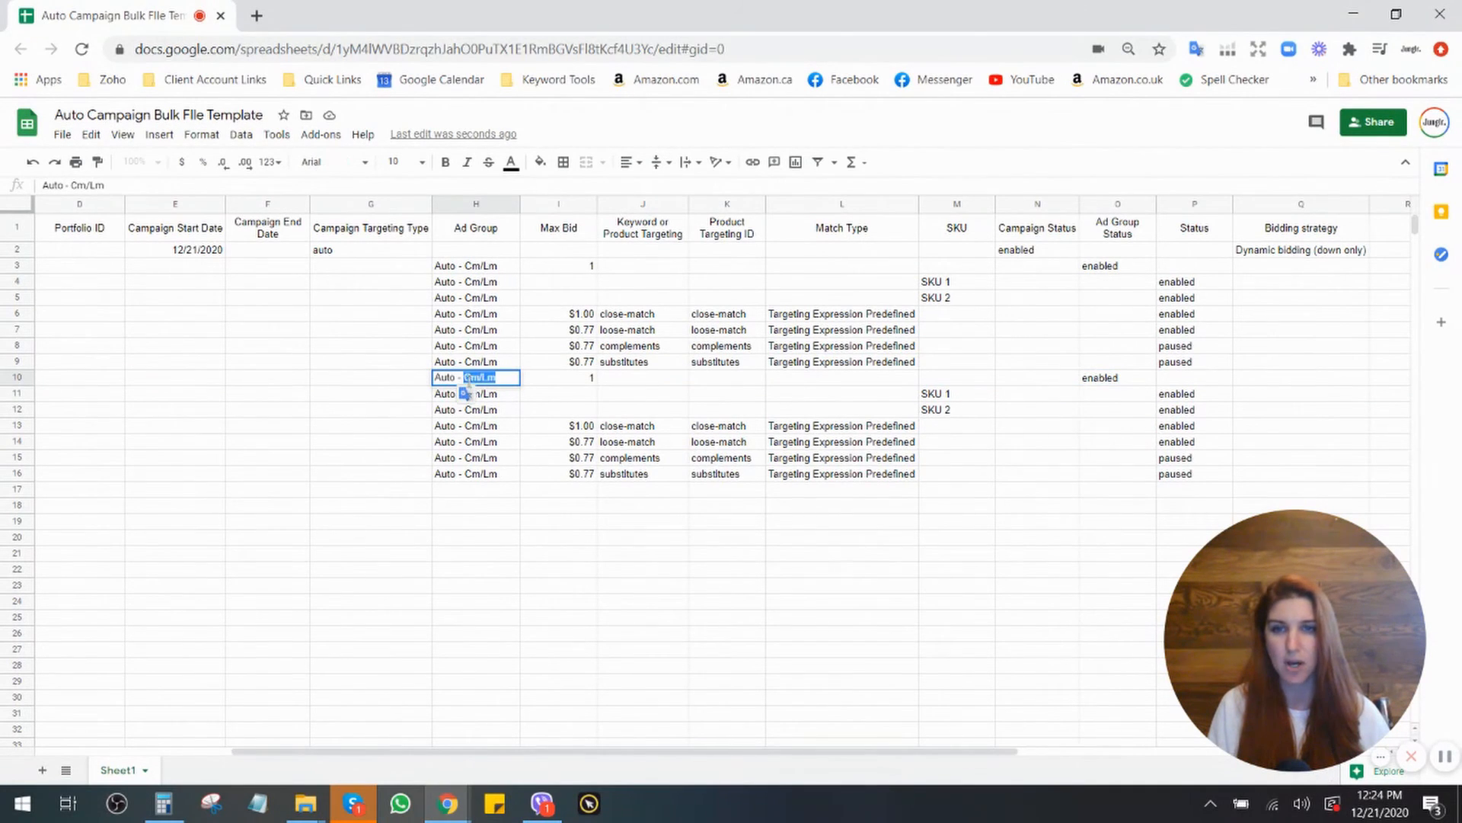
pyautogui.write('Sub/Comp')
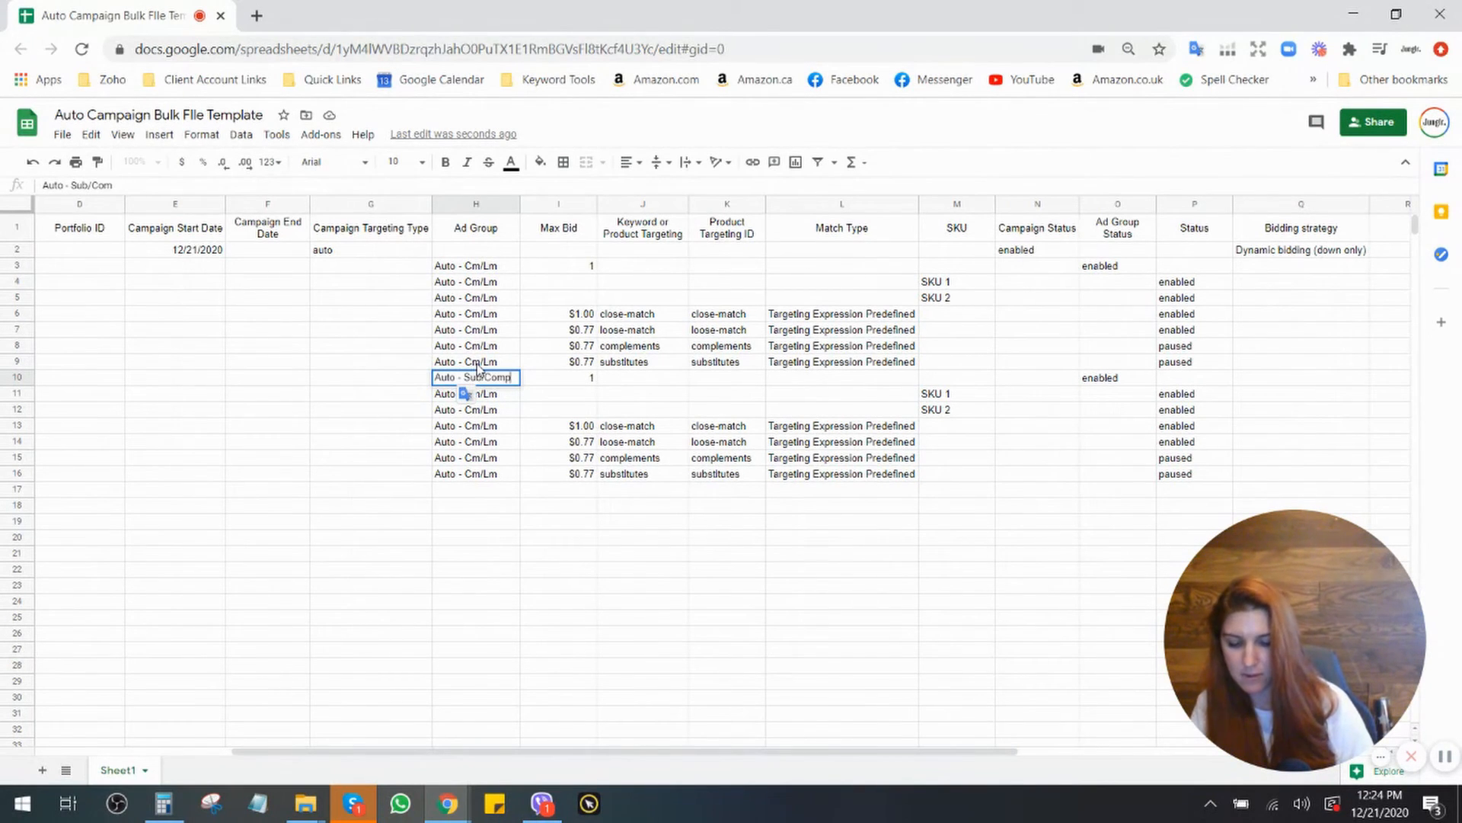
pyautogui.click(416, 410)
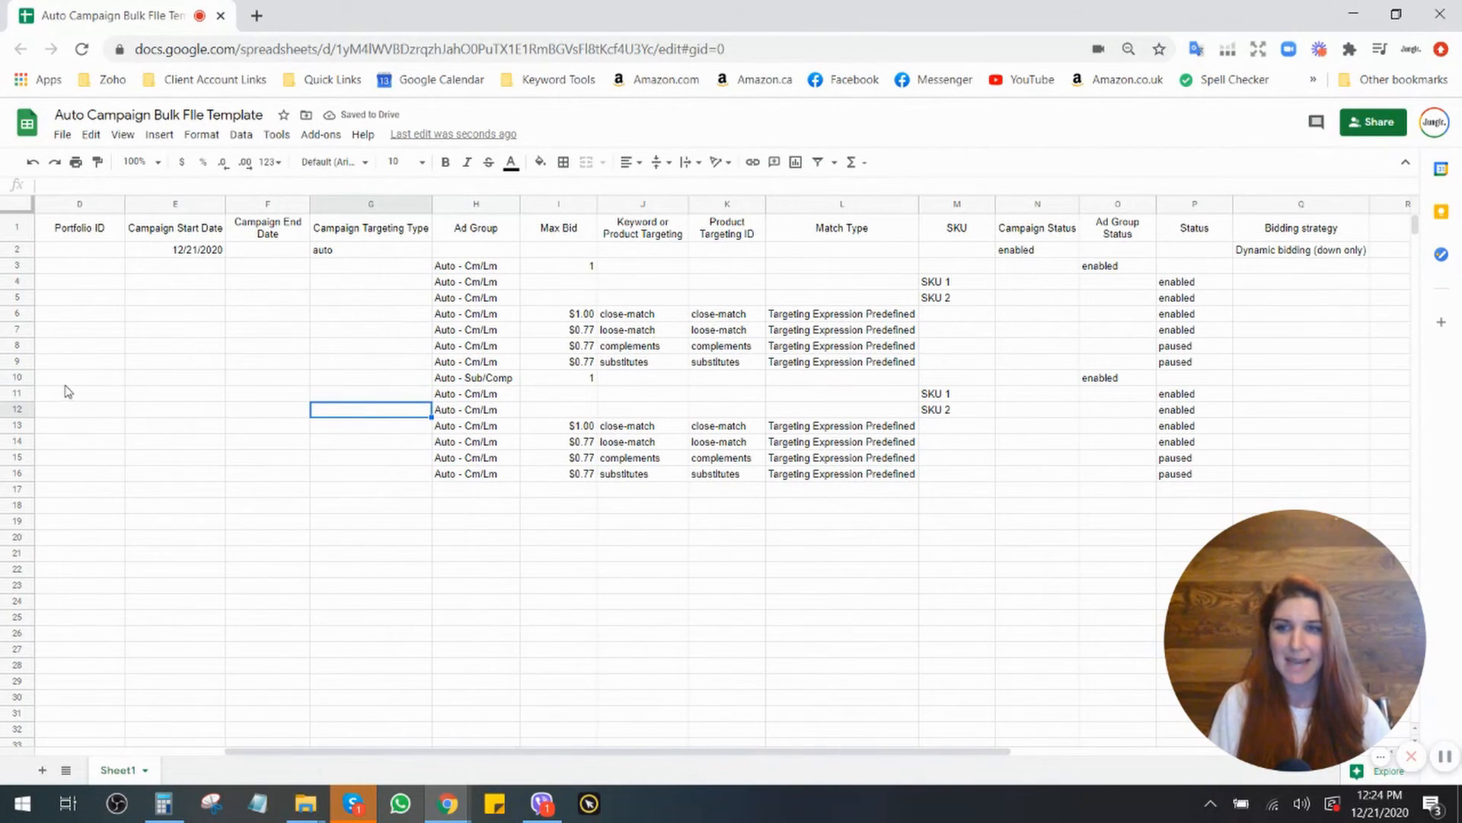
# Copy the ad group name "Auto - Sub/Comp" down the Ad Group column to rows 11 to 16.
pyautogui.click(497, 380)
pyautogui.moveTo(497, 381); pyautogui.dragTo(505, 479)
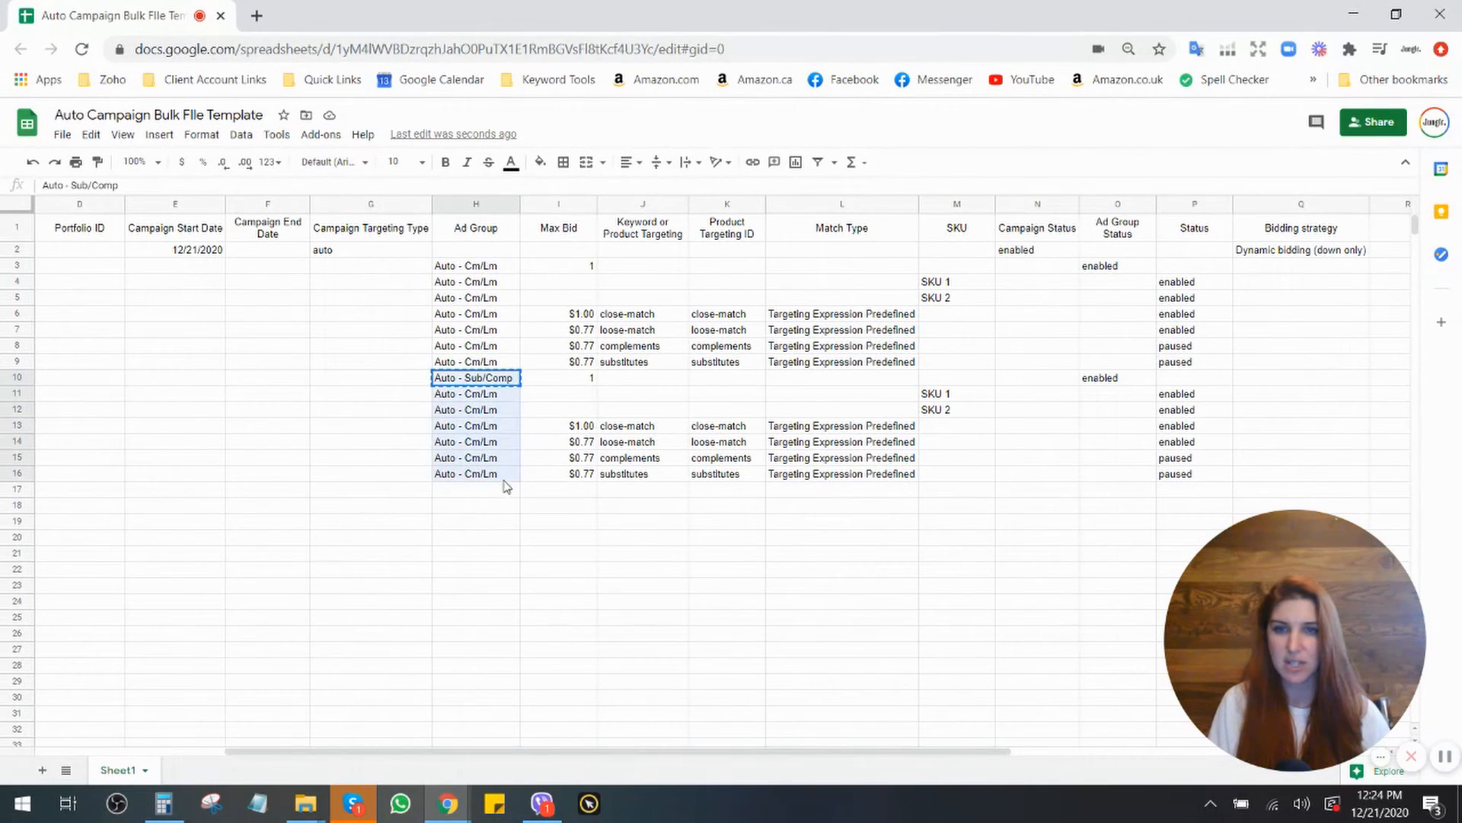
pyautogui.hotkey('ctrl', 'v')
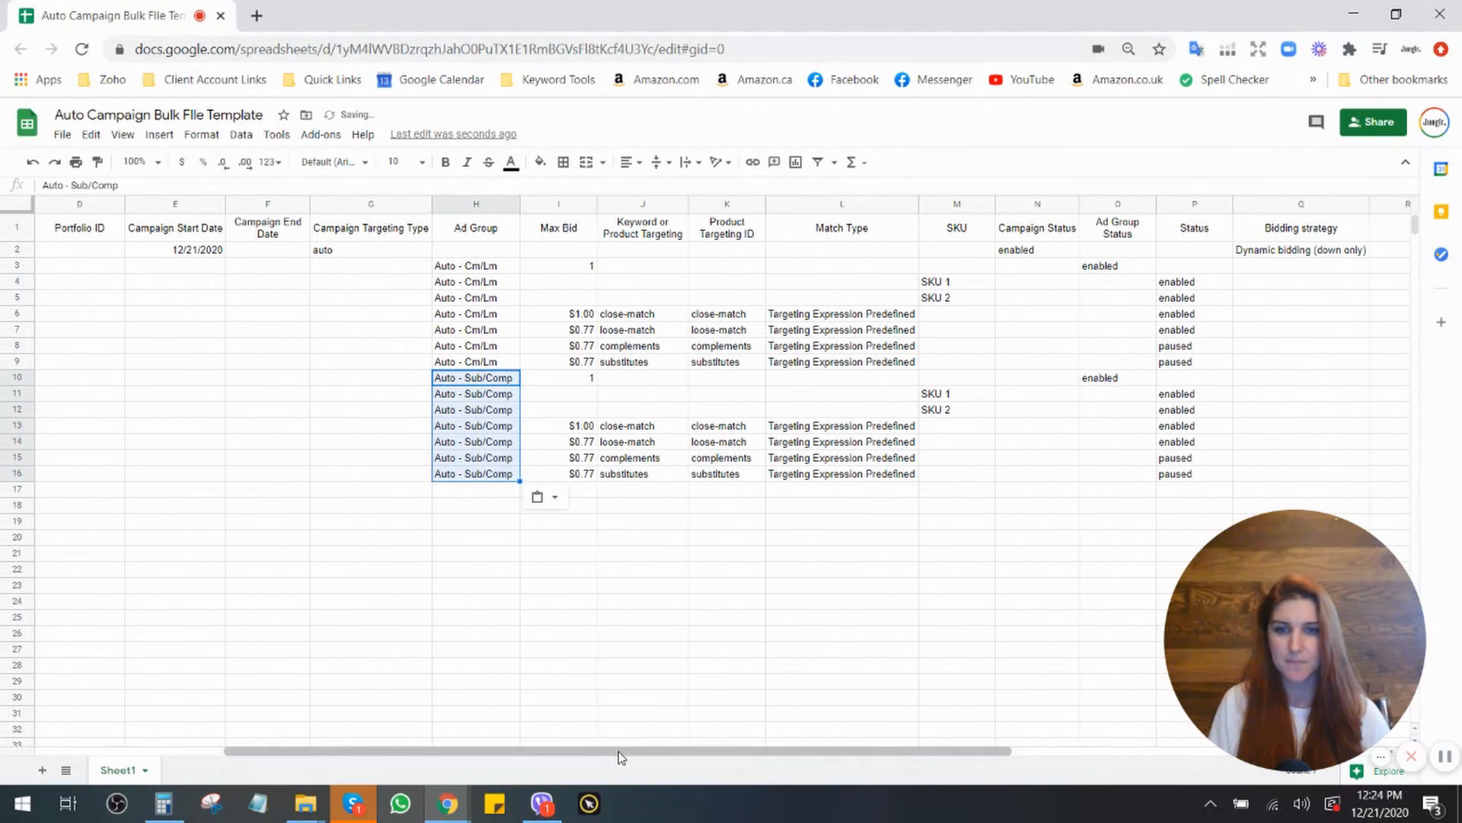
pyautogui.moveTo(618, 751); pyautogui.dragTo(175, 708)
pyautogui.click(411, 522)
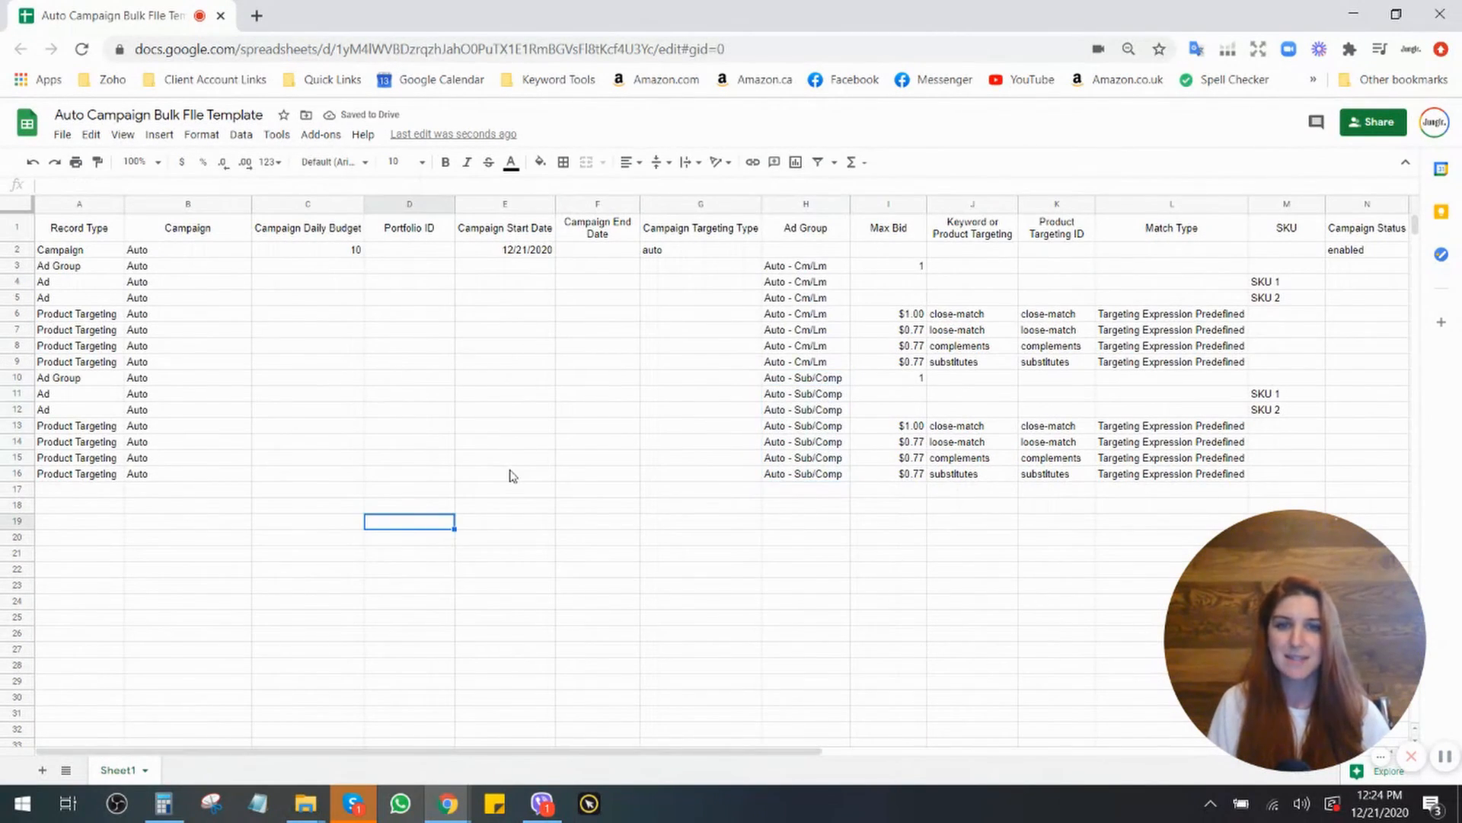
# Review the Campaign row, the Campaign names in rows 2 to 16, and the two ad group blocks beneath it.
pyautogui.click(17, 255)
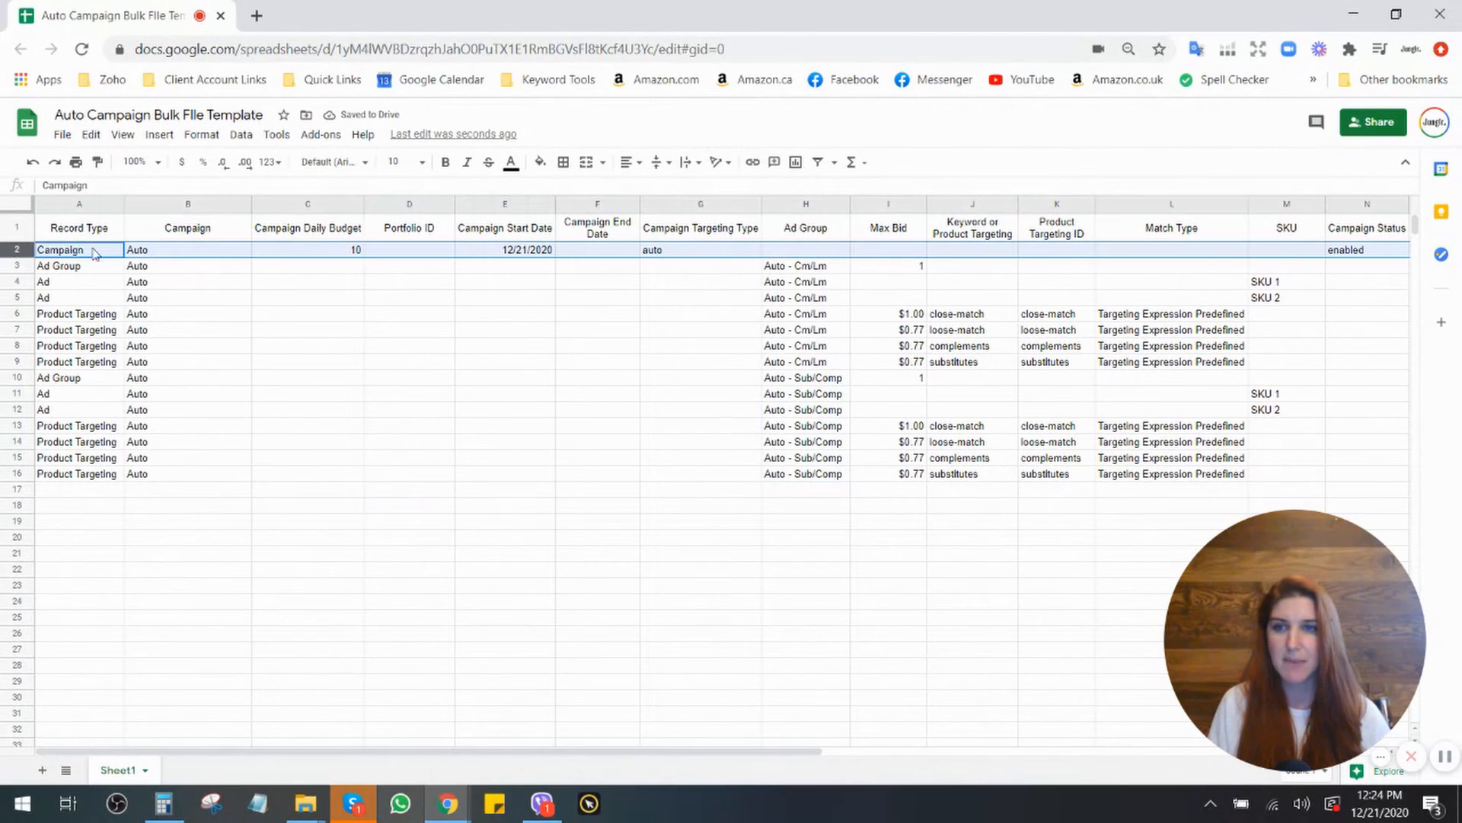
pyautogui.moveTo(180, 251); pyautogui.dragTo(195, 481)
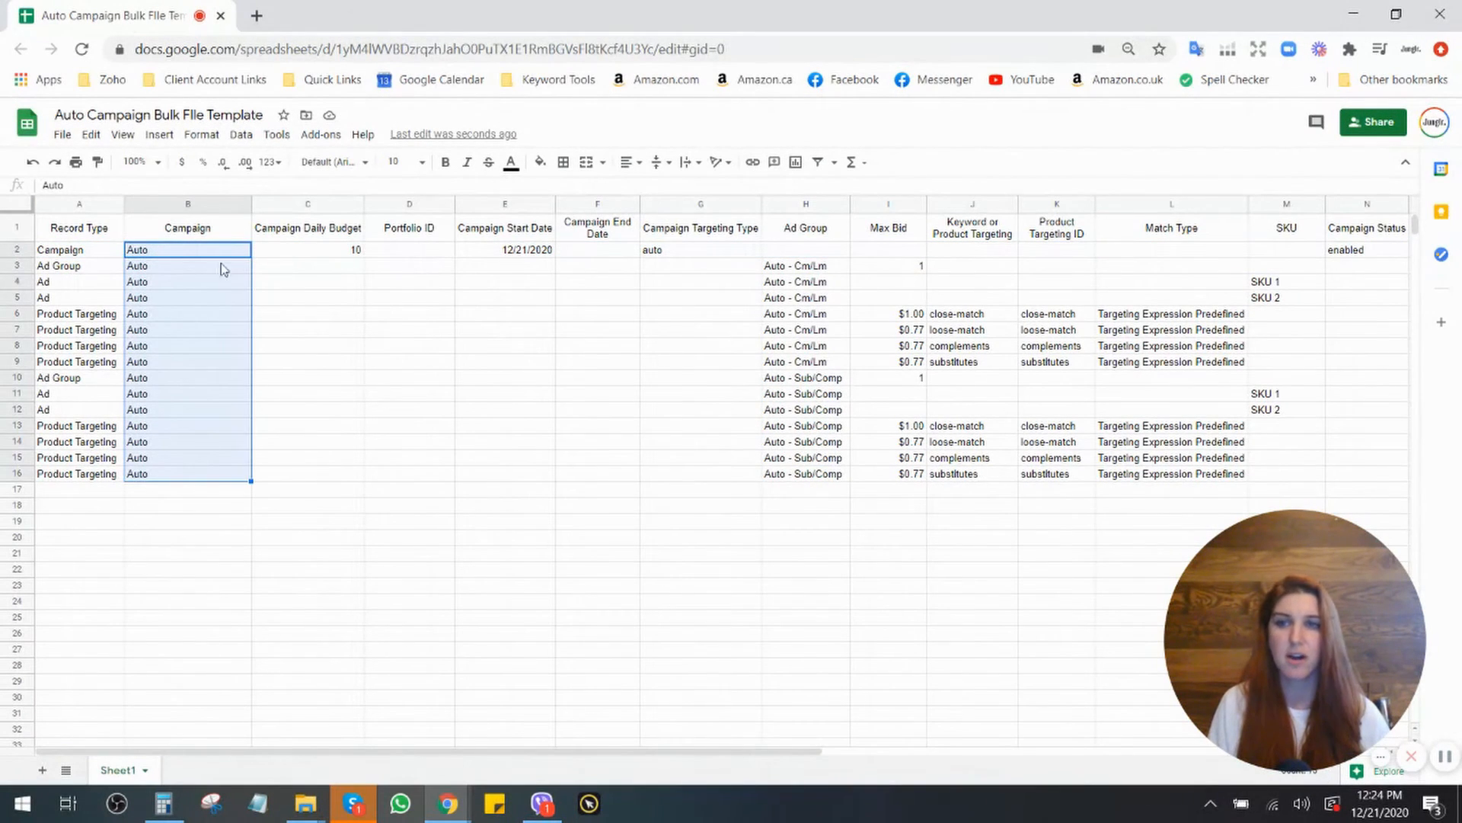
pyautogui.click(17, 266)
pyautogui.keyDown('shift'); pyautogui.click(16, 480); pyautogui.keyUp('shift')
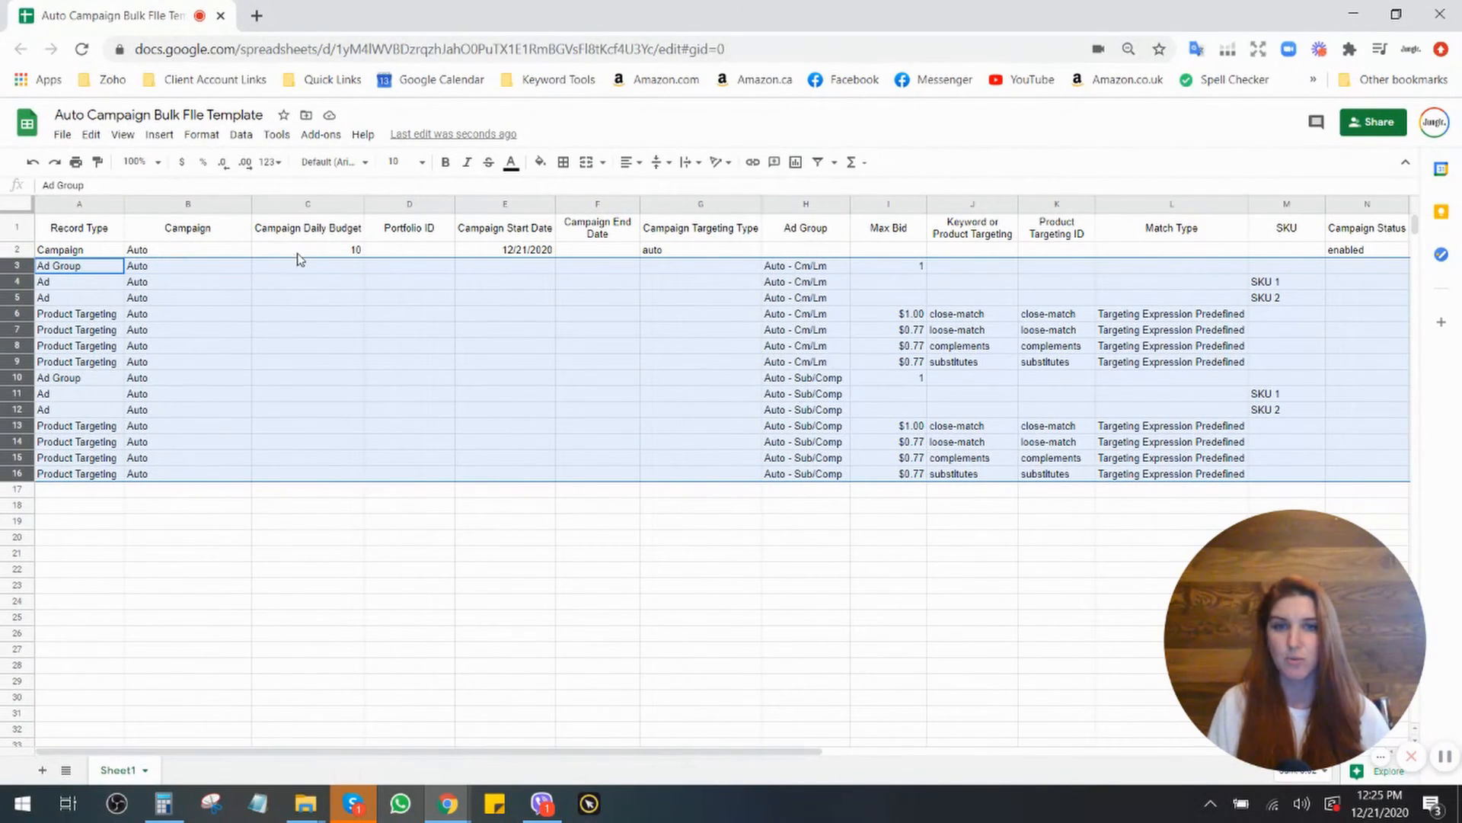
pyautogui.click(308, 512)
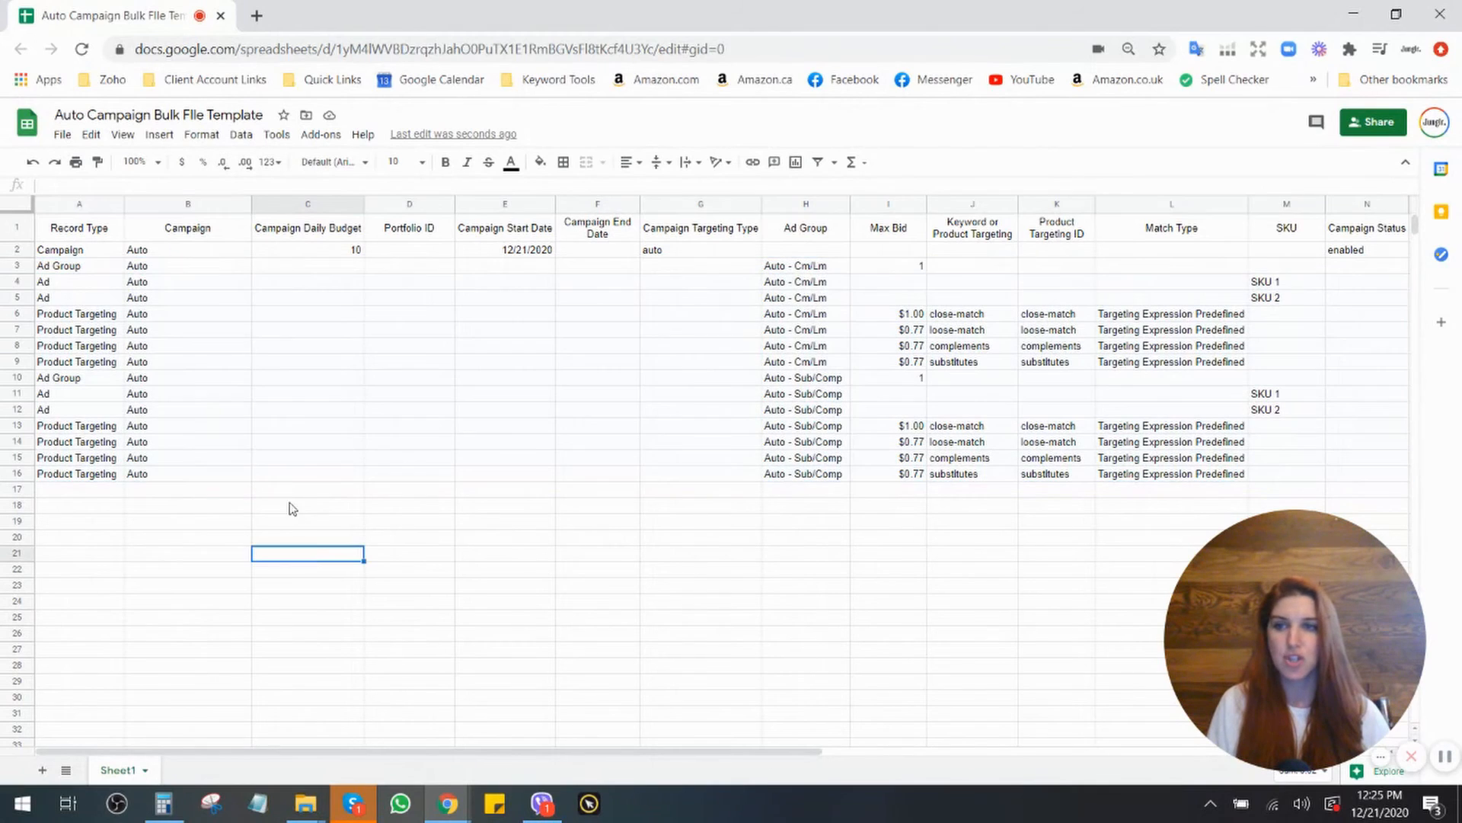
# Examine the targeting types and their Status values in both ad groups, Auto - Cm/Lm and Auto - Sub/Comp.
pyautogui.click(16, 266)
pyautogui.keyDown('shift'); pyautogui.click(31, 366); pyautogui.keyUp('shift')
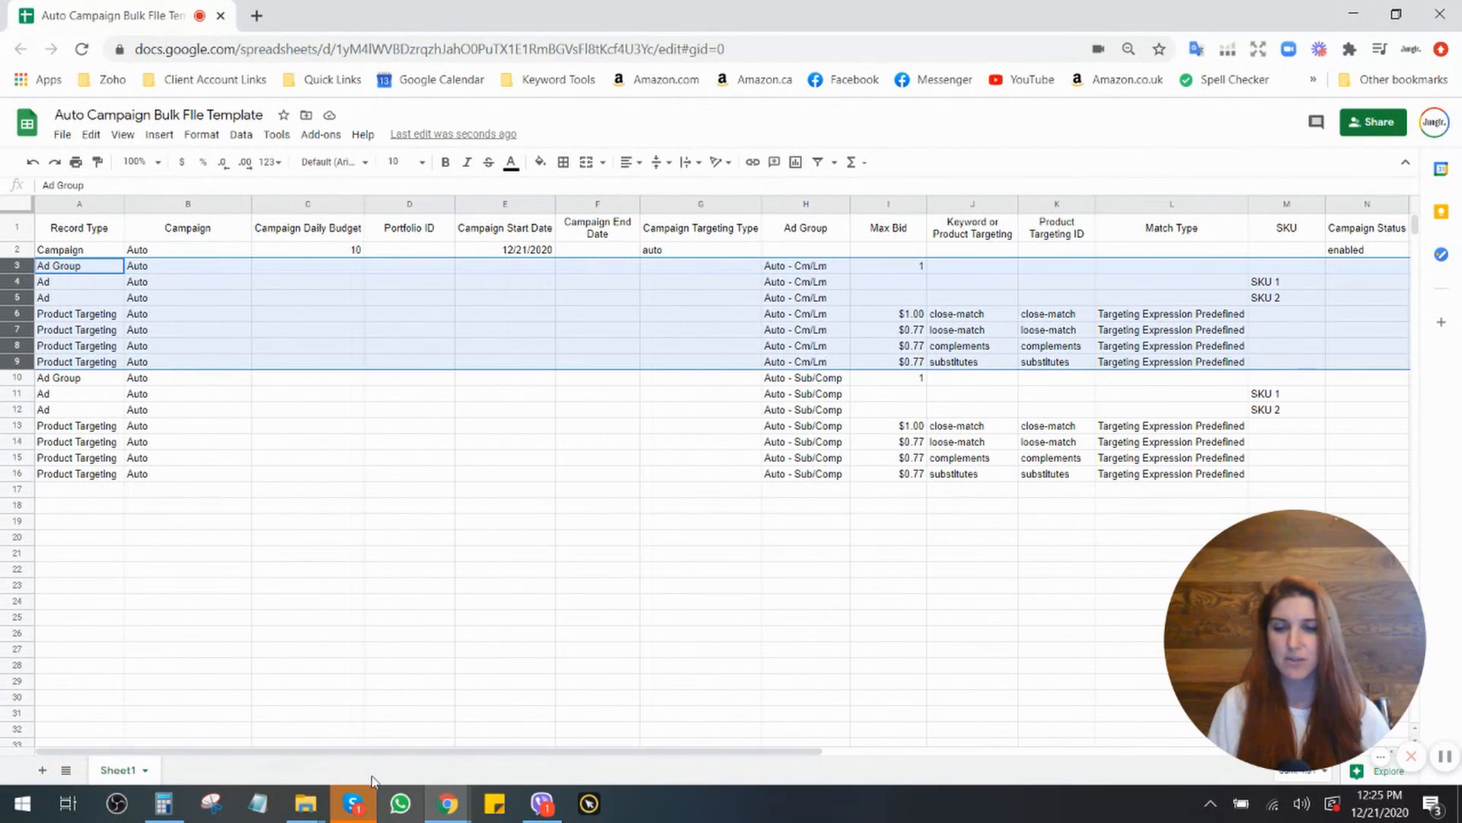
pyautogui.moveTo(519, 751); pyautogui.dragTo(710, 751)
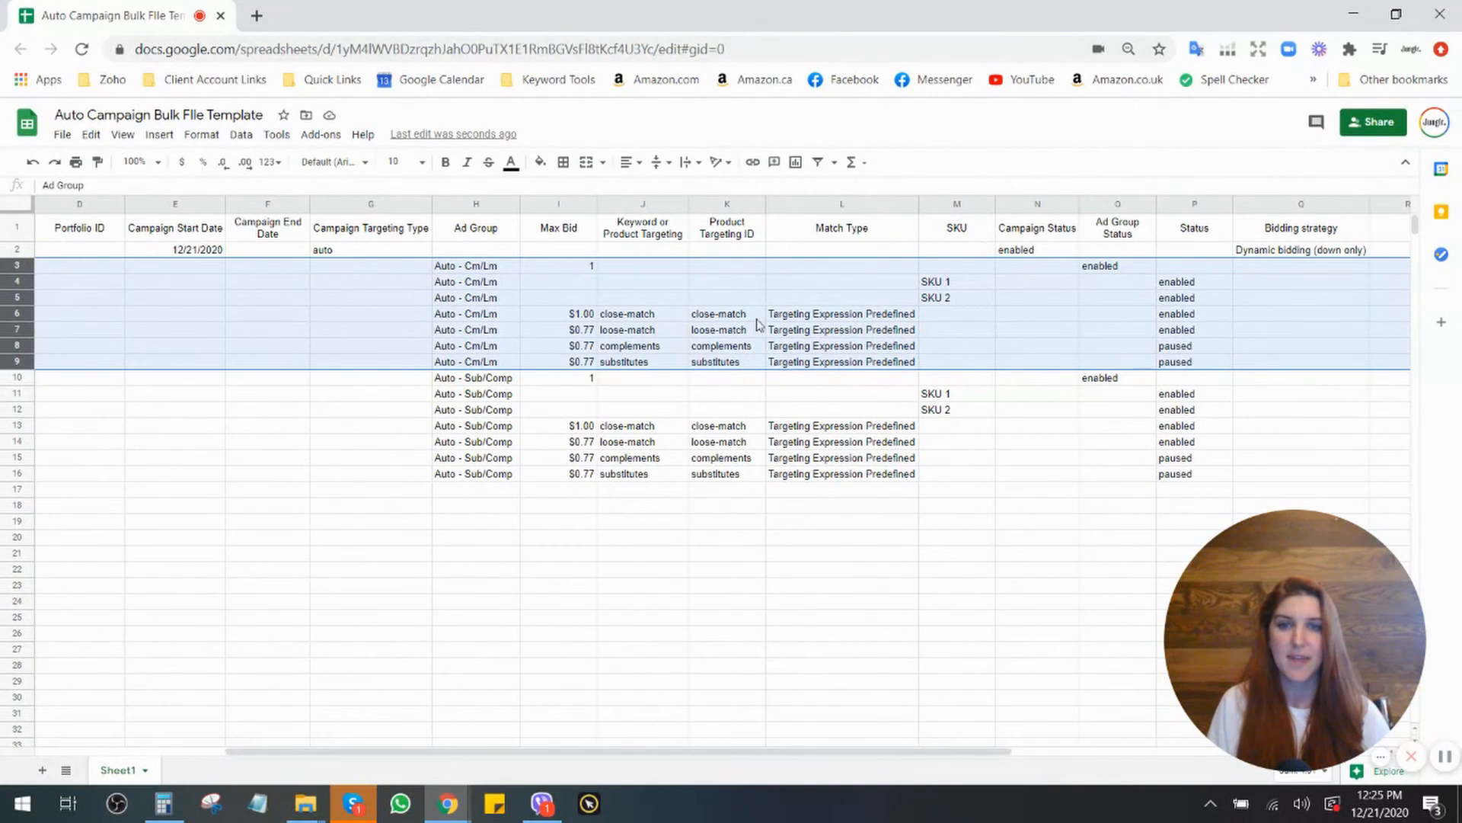
pyautogui.moveTo(629, 320); pyautogui.dragTo(1192, 336)
pyautogui.moveTo(661, 347); pyautogui.dragTo(1188, 364)
pyautogui.moveTo(757, 751); pyautogui.dragTo(262, 592)
pyautogui.click(18, 377)
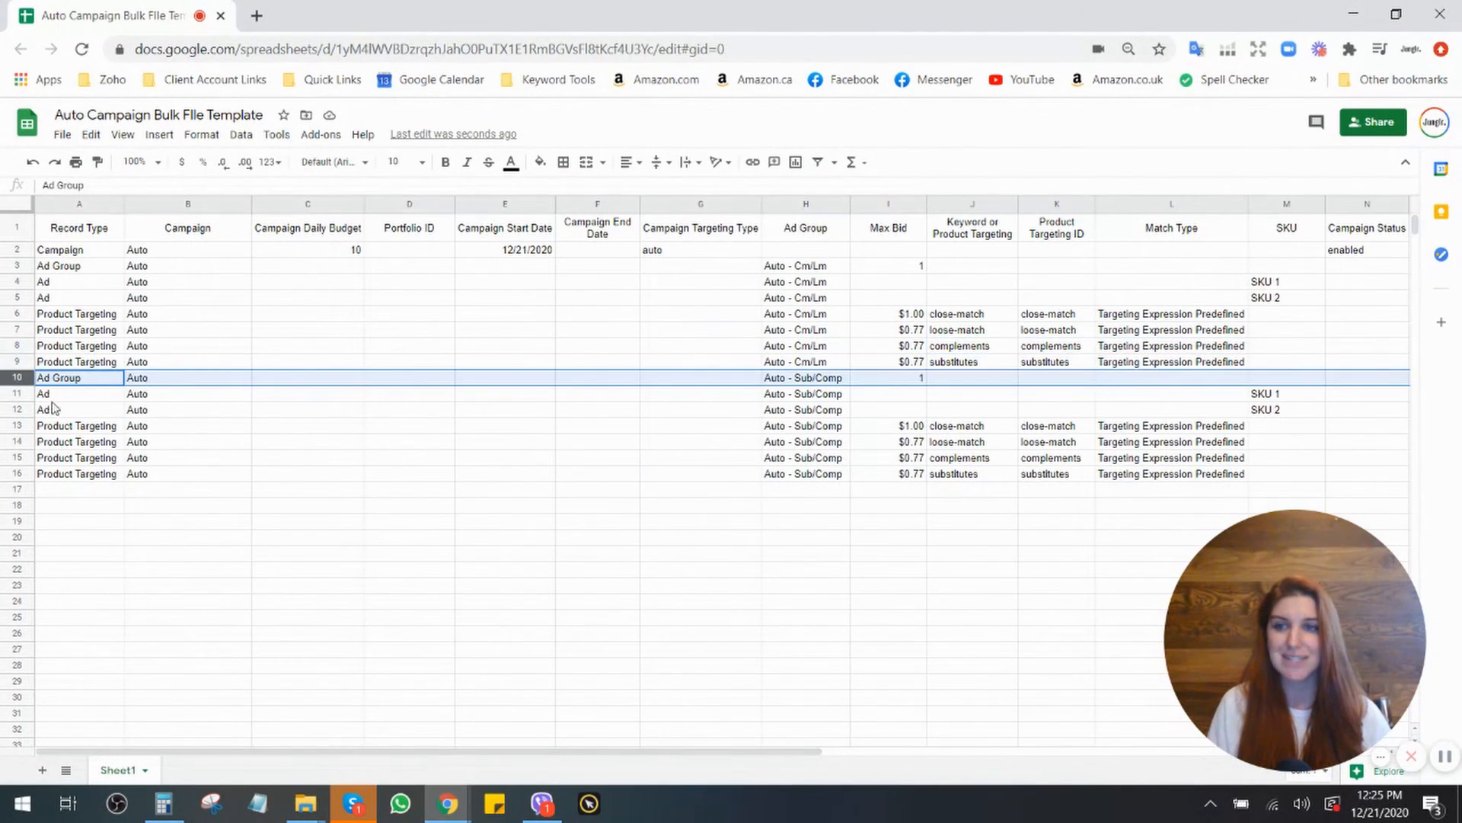
pyautogui.keyDown('shift'); pyautogui.click(17, 473); pyautogui.keyUp('shift')
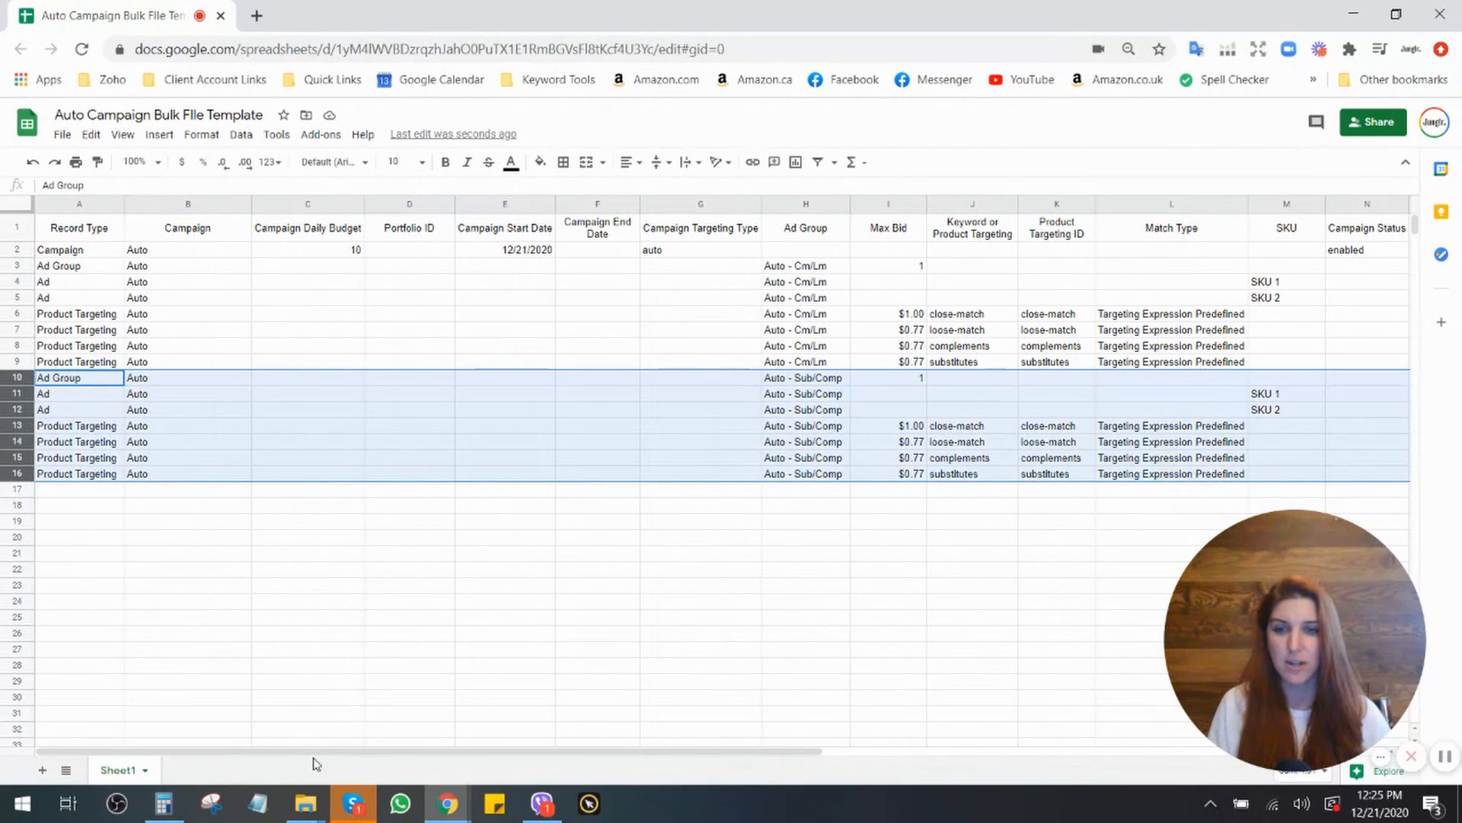
pyautogui.moveTo(320, 753); pyautogui.dragTo(538, 520)
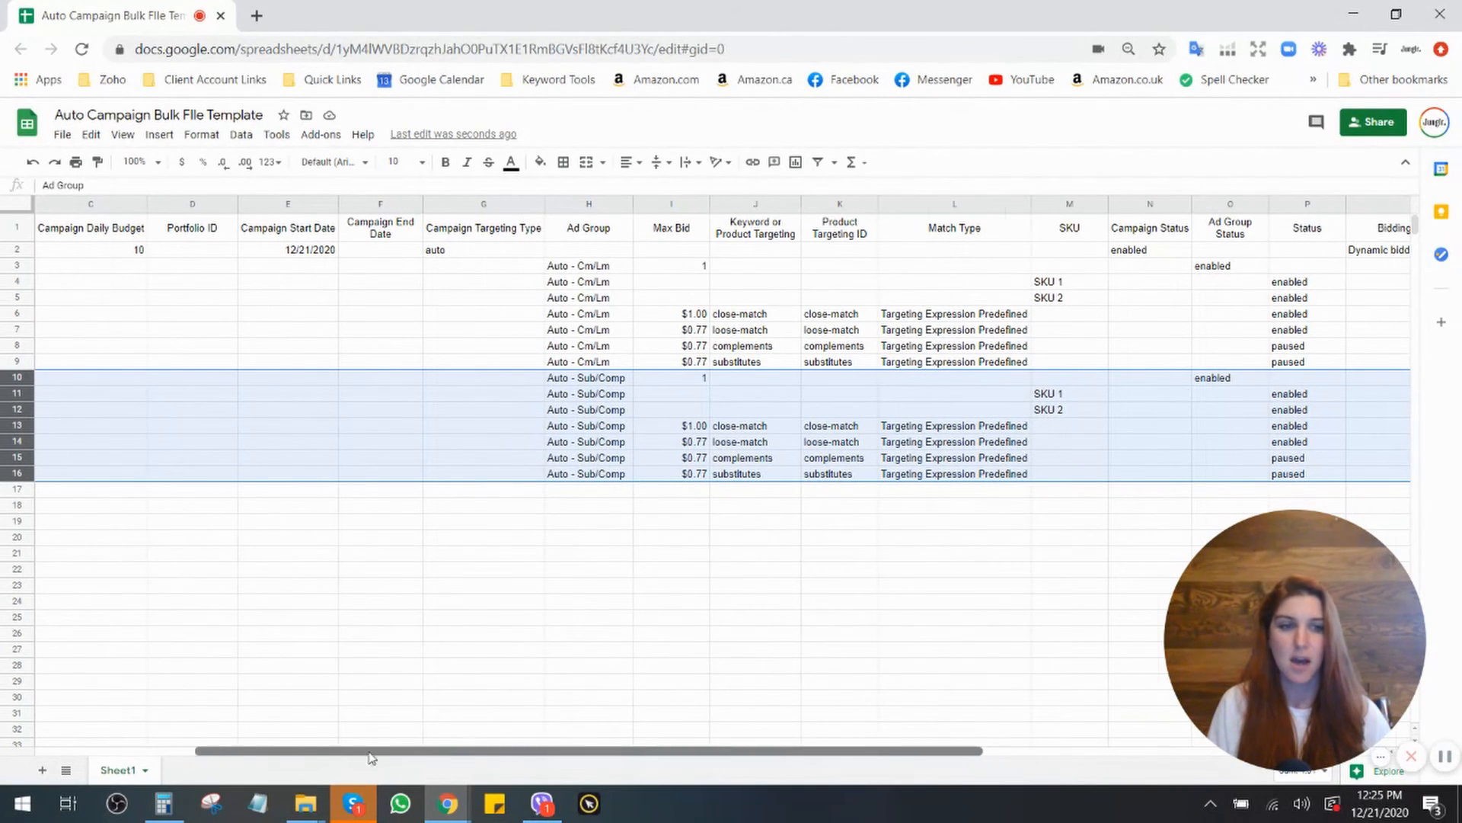
pyautogui.moveTo(417, 751); pyautogui.dragTo(239, 751)
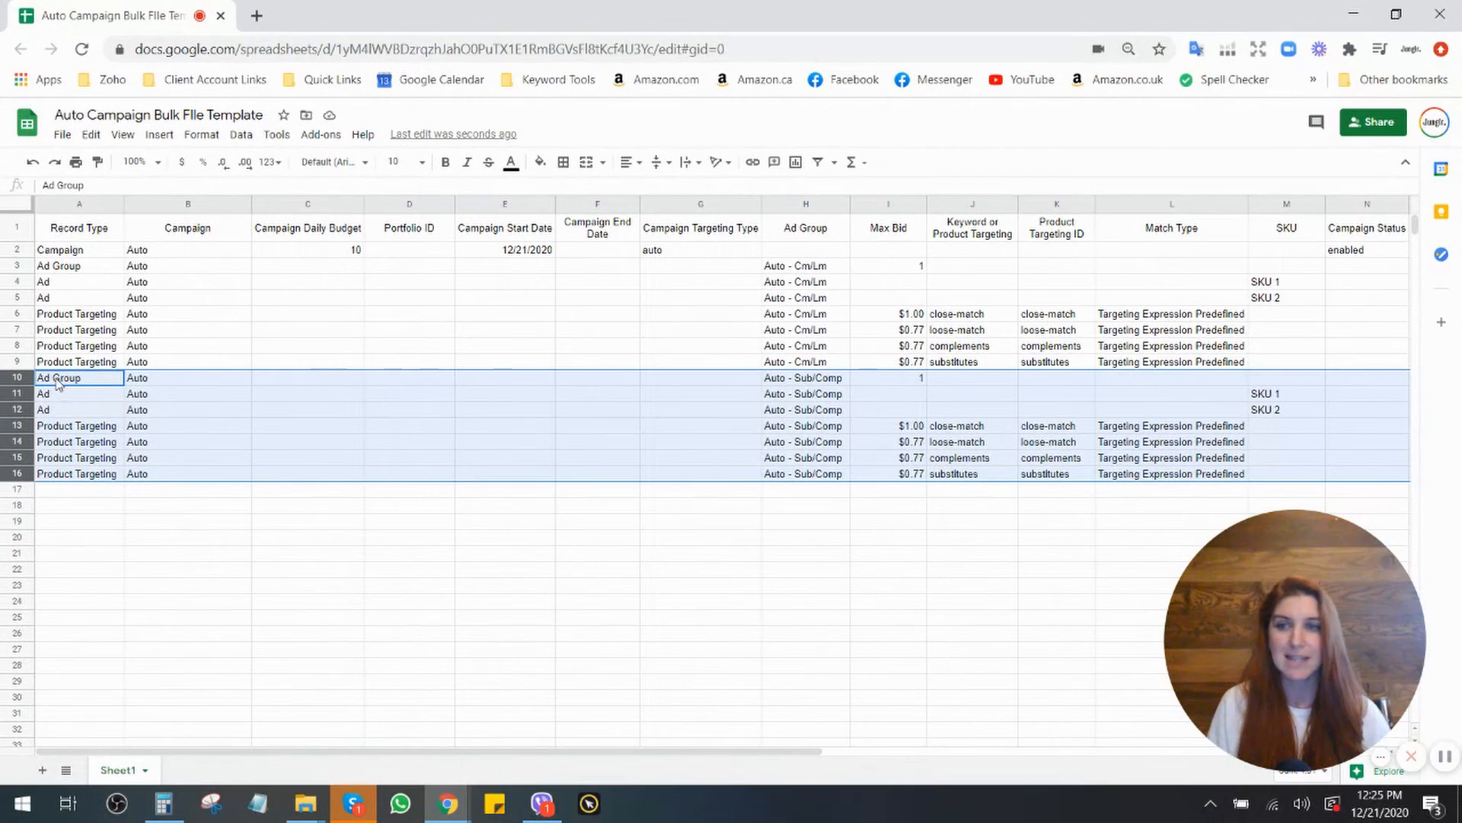
pyautogui.moveTo(65, 384); pyautogui.dragTo(873, 476)
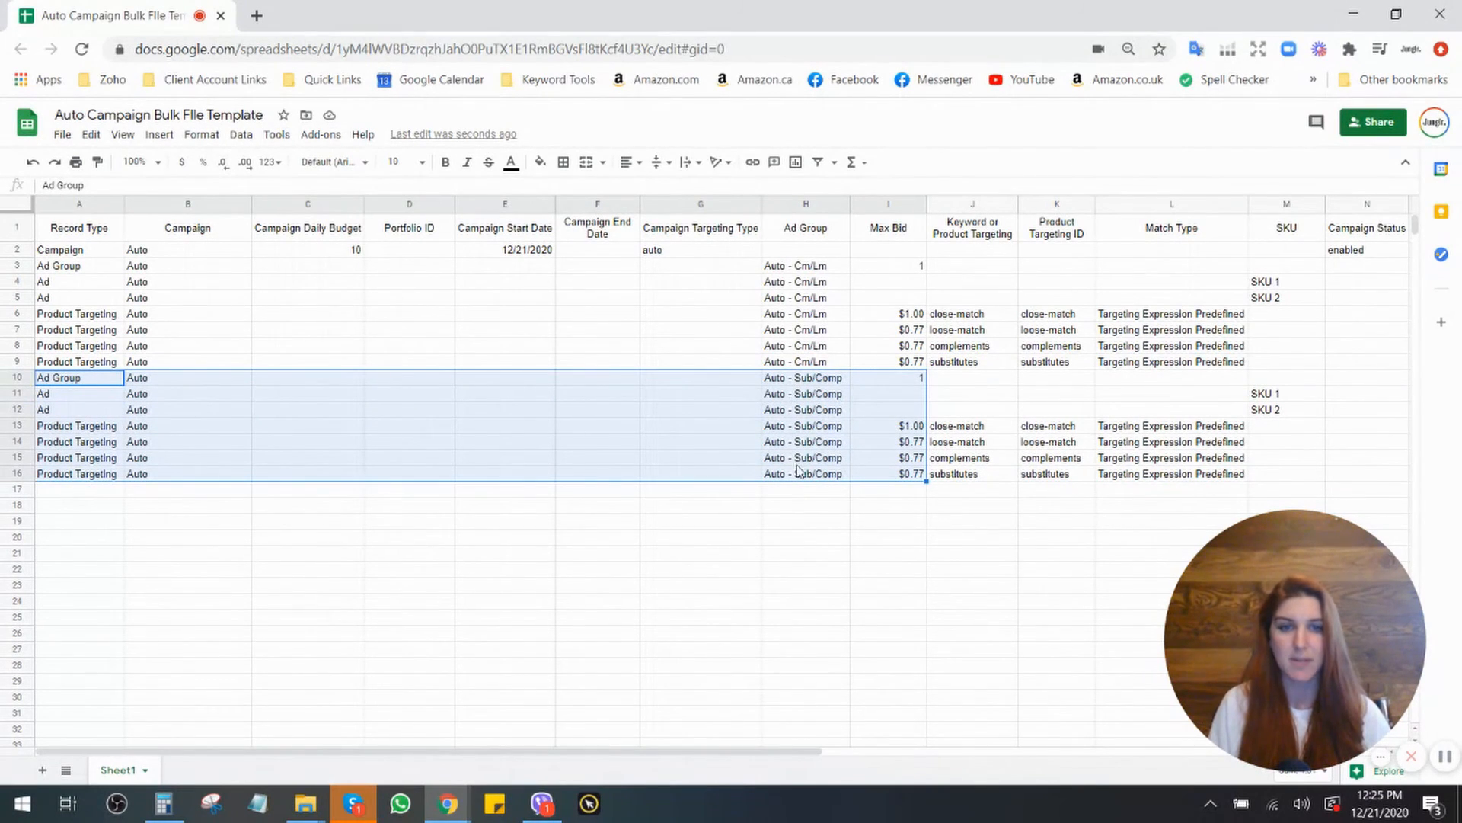
pyautogui.moveTo(680, 751); pyautogui.dragTo(936, 752)
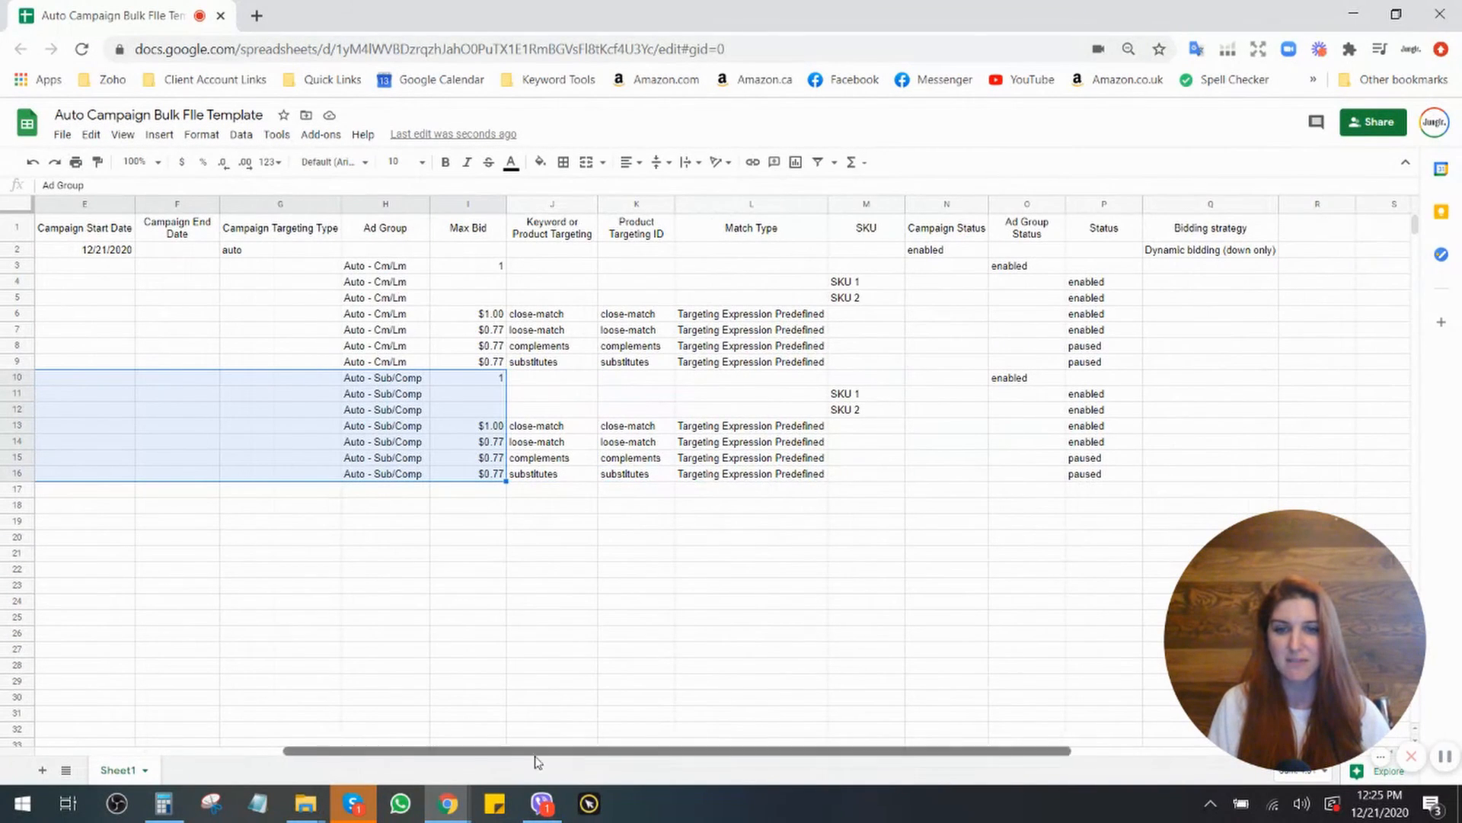
pyautogui.moveTo(543, 754); pyautogui.dragTo(73, 516)
# Set the Status of the complements and substitutes targets in the Auto - Sub/Comp ad group, rows 15 and 16, to enabled.
pyautogui.moveTo(21, 426); pyautogui.dragTo(19, 476)
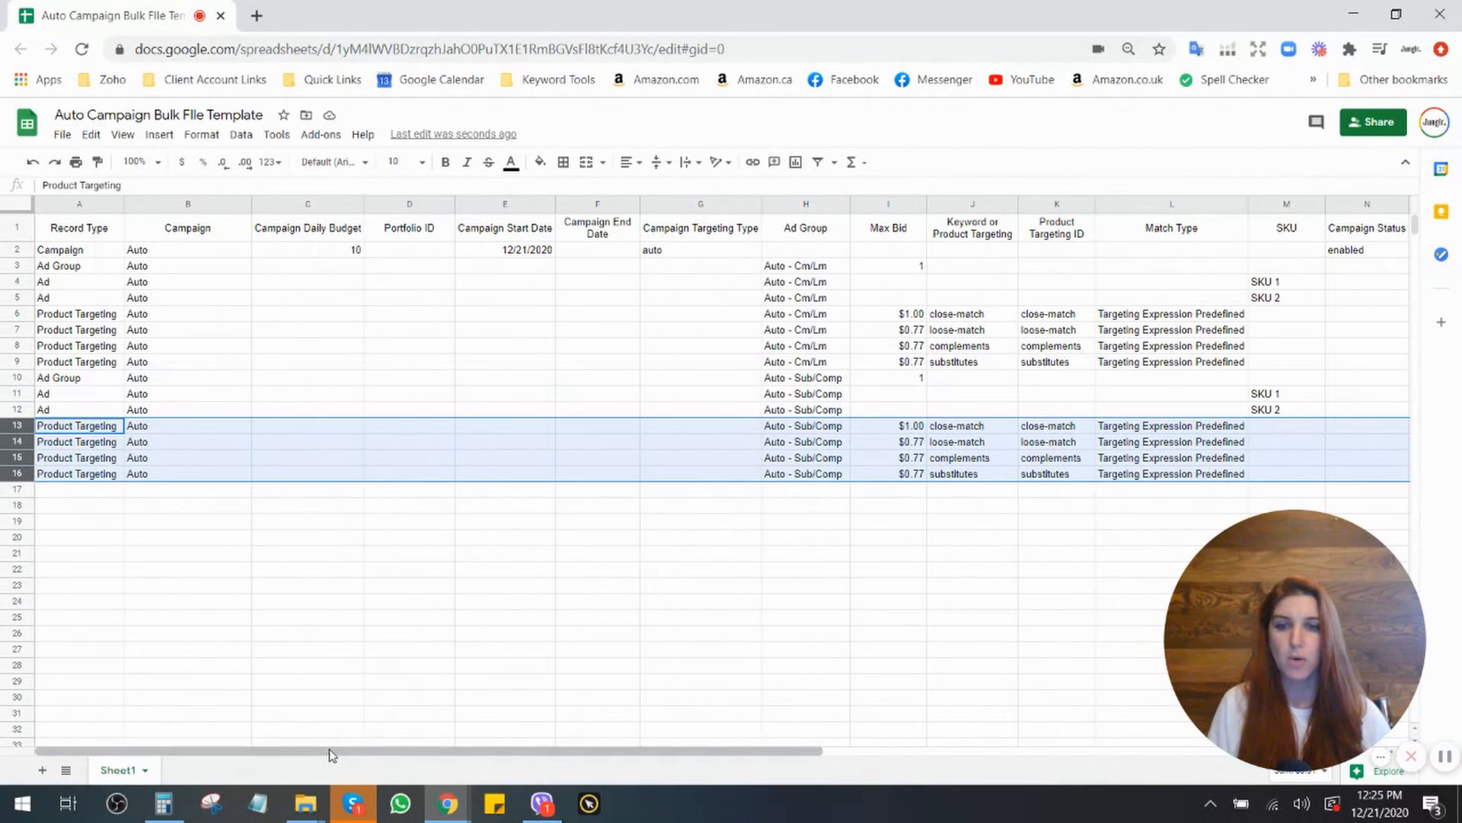
pyautogui.moveTo(330, 754); pyautogui.dragTo(661, 762)
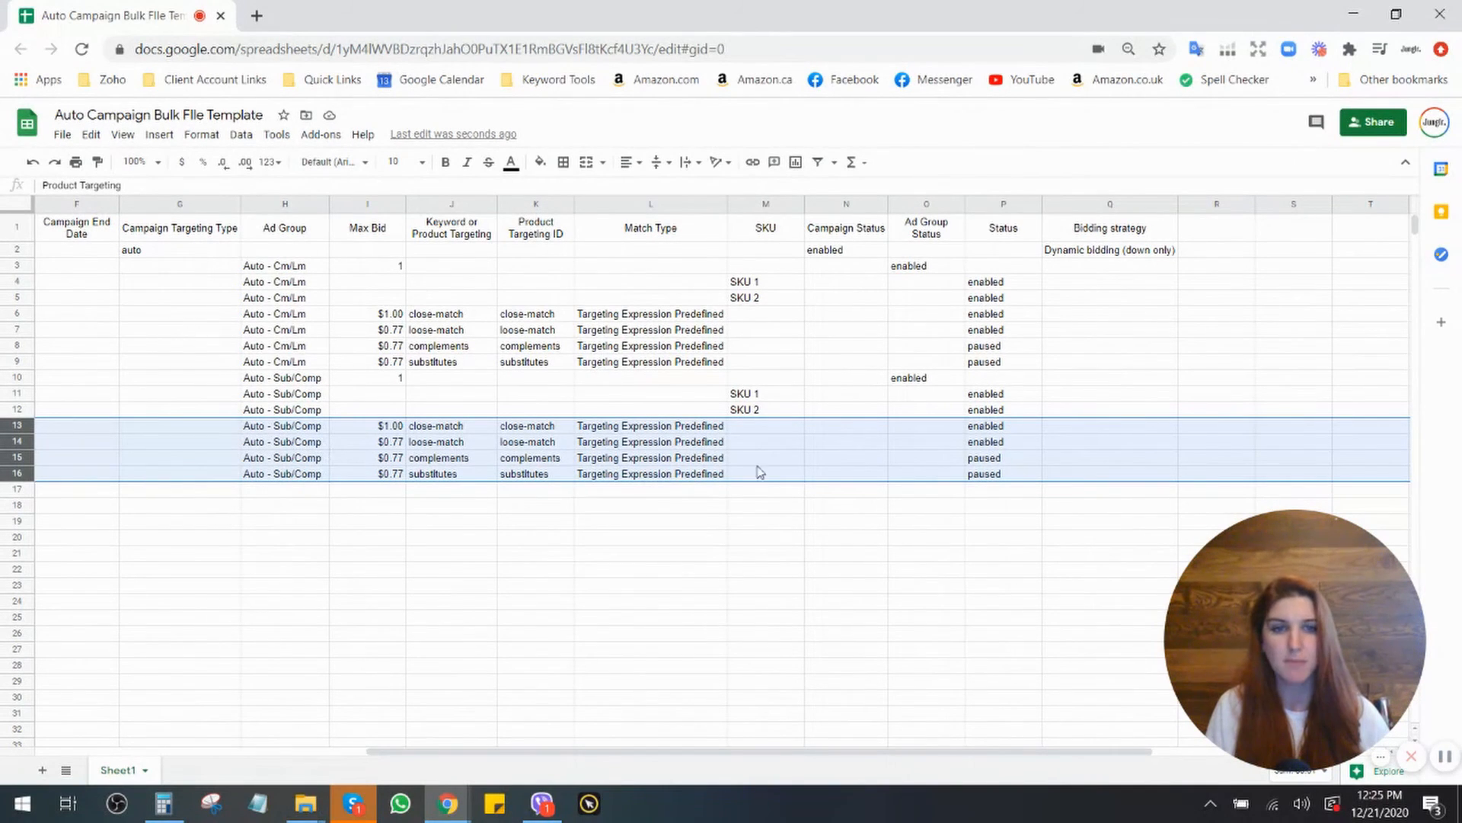
pyautogui.moveTo(1004, 461); pyautogui.dragTo(1005, 480)
pyautogui.click(1005, 445)
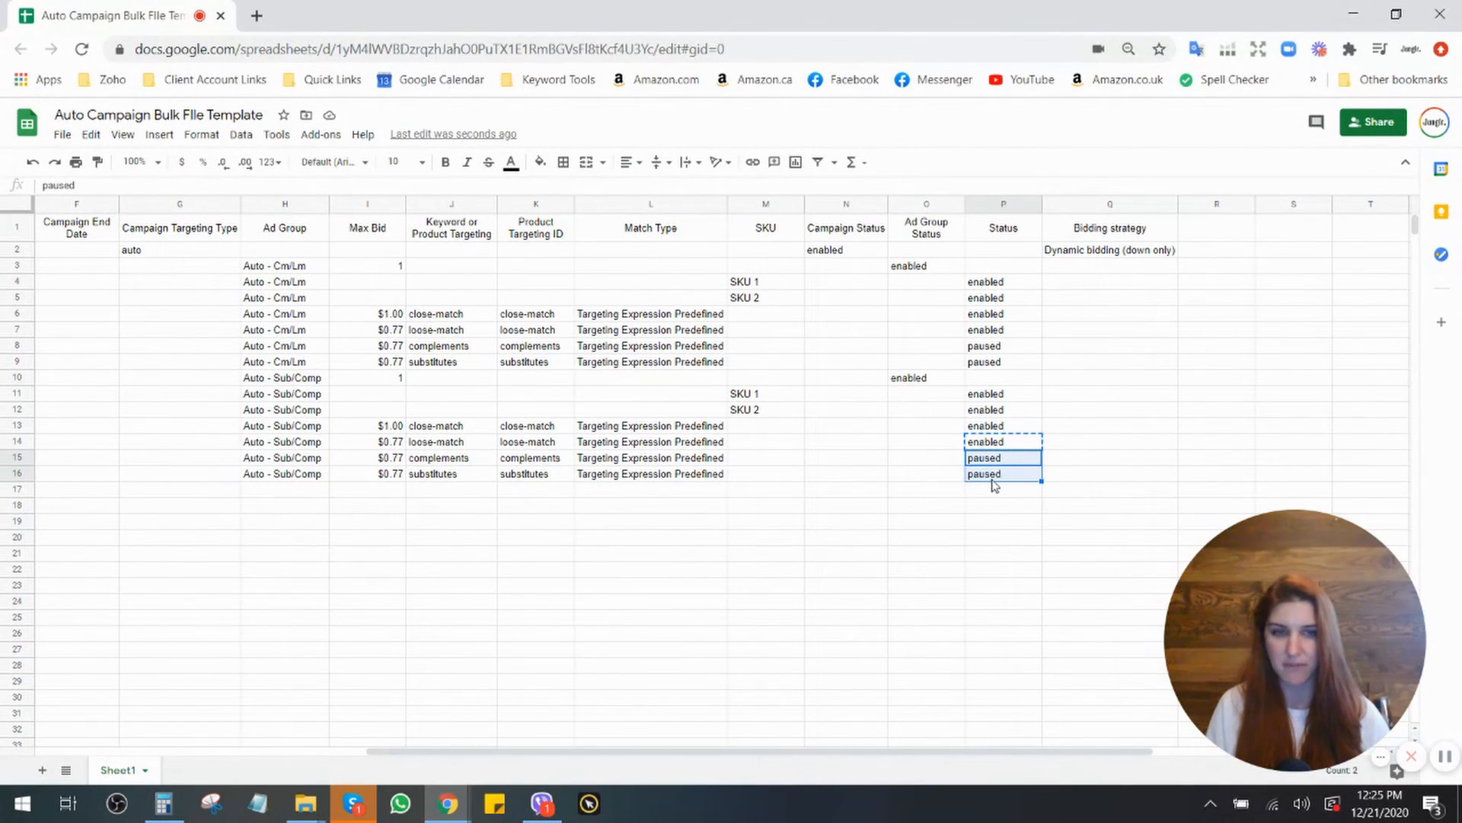
pyautogui.write('enabled enabled')
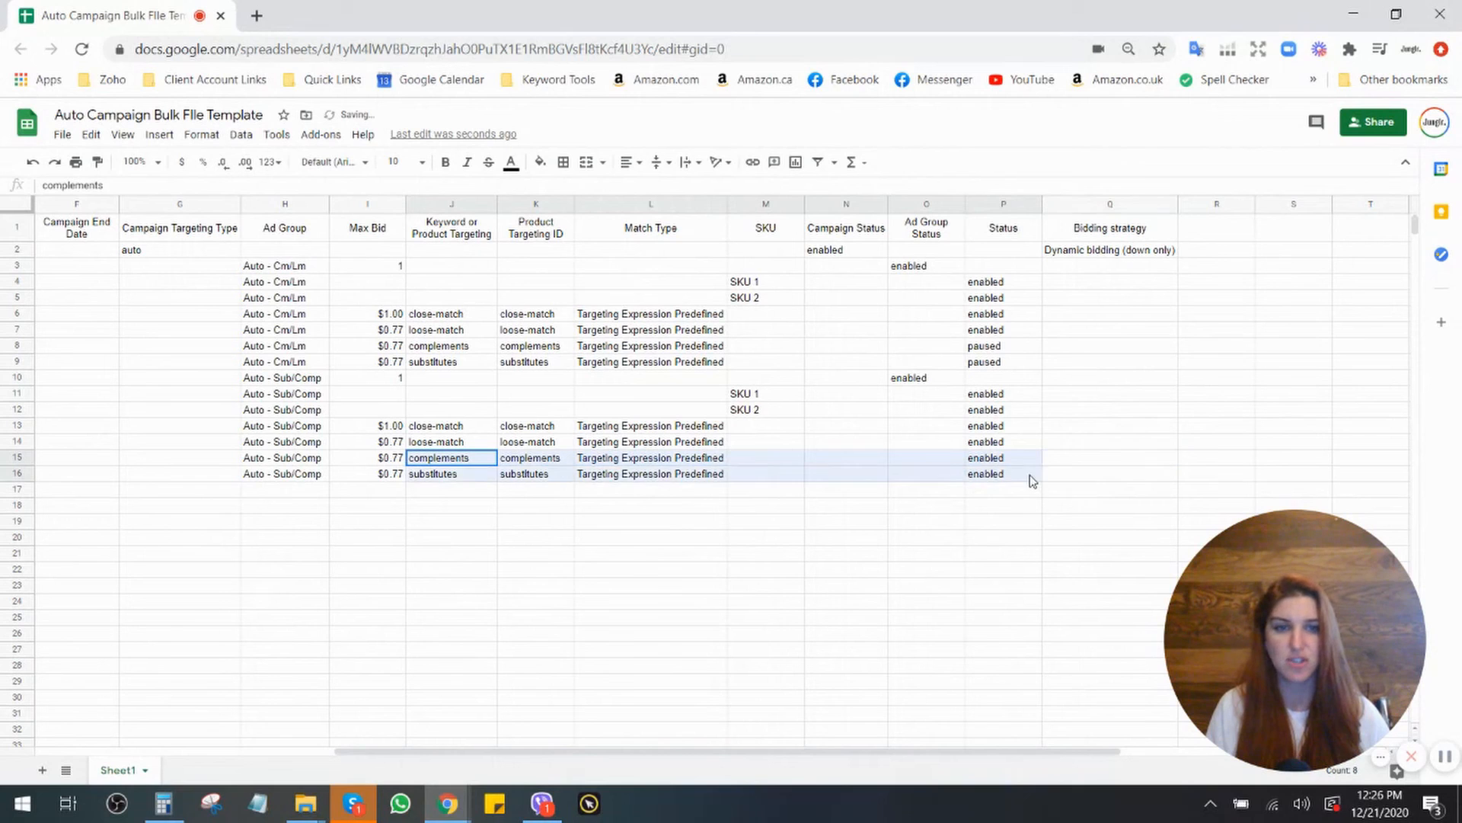
# Set the Status of the close-match and loose-match targets in the Auto - Sub/Comp ad group, rows 13 and 14, to paused.
pyautogui.click(990, 428)
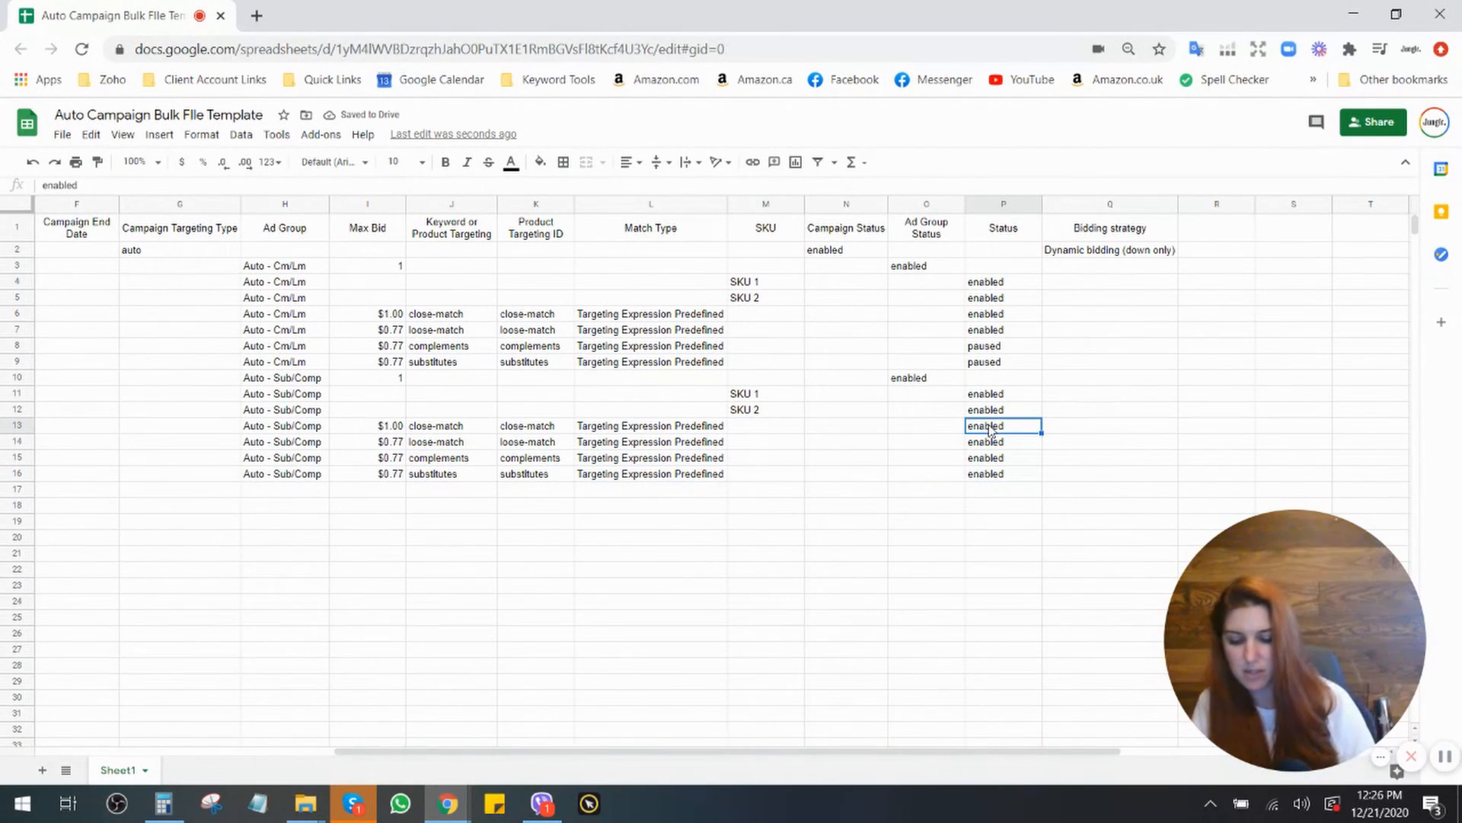
pyautogui.write('paused')
pyautogui.press('Return')
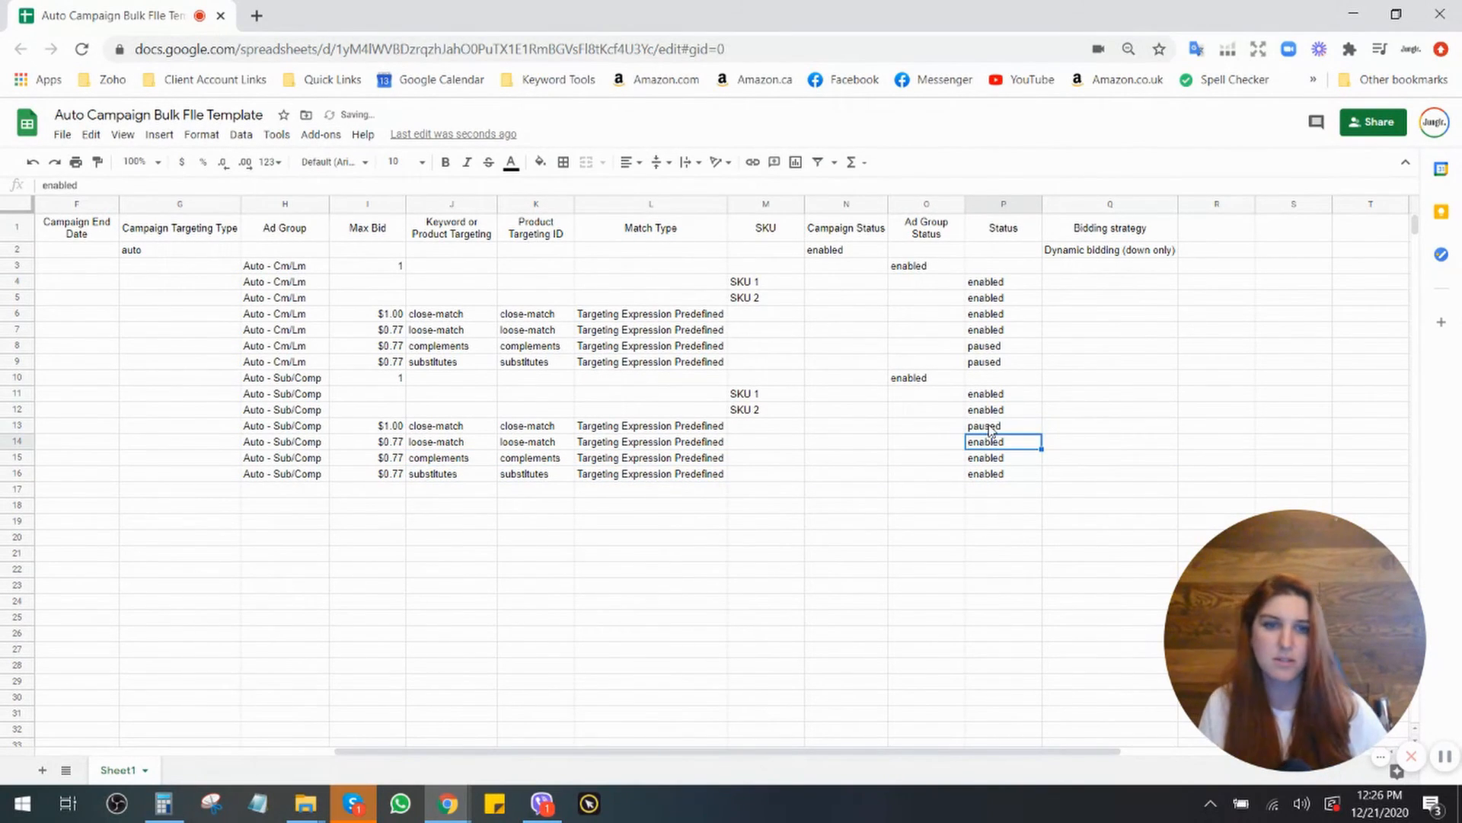
pyautogui.click(990, 428)
pyautogui.hotkey('ctrl', 'c')
pyautogui.click(992, 443)
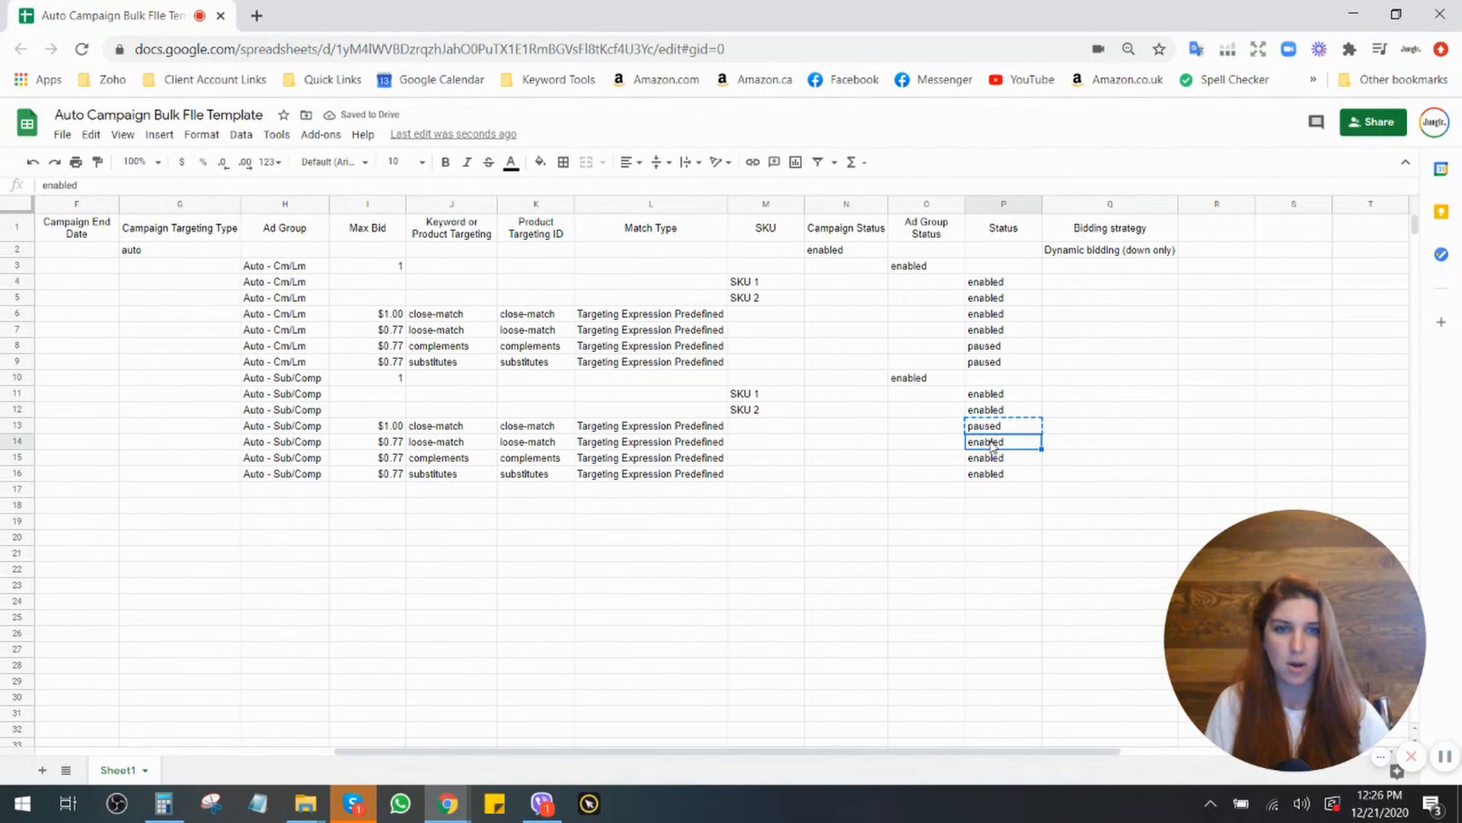
pyautogui.hotkey('ctrl', 'v')
pyautogui.click(987, 536)
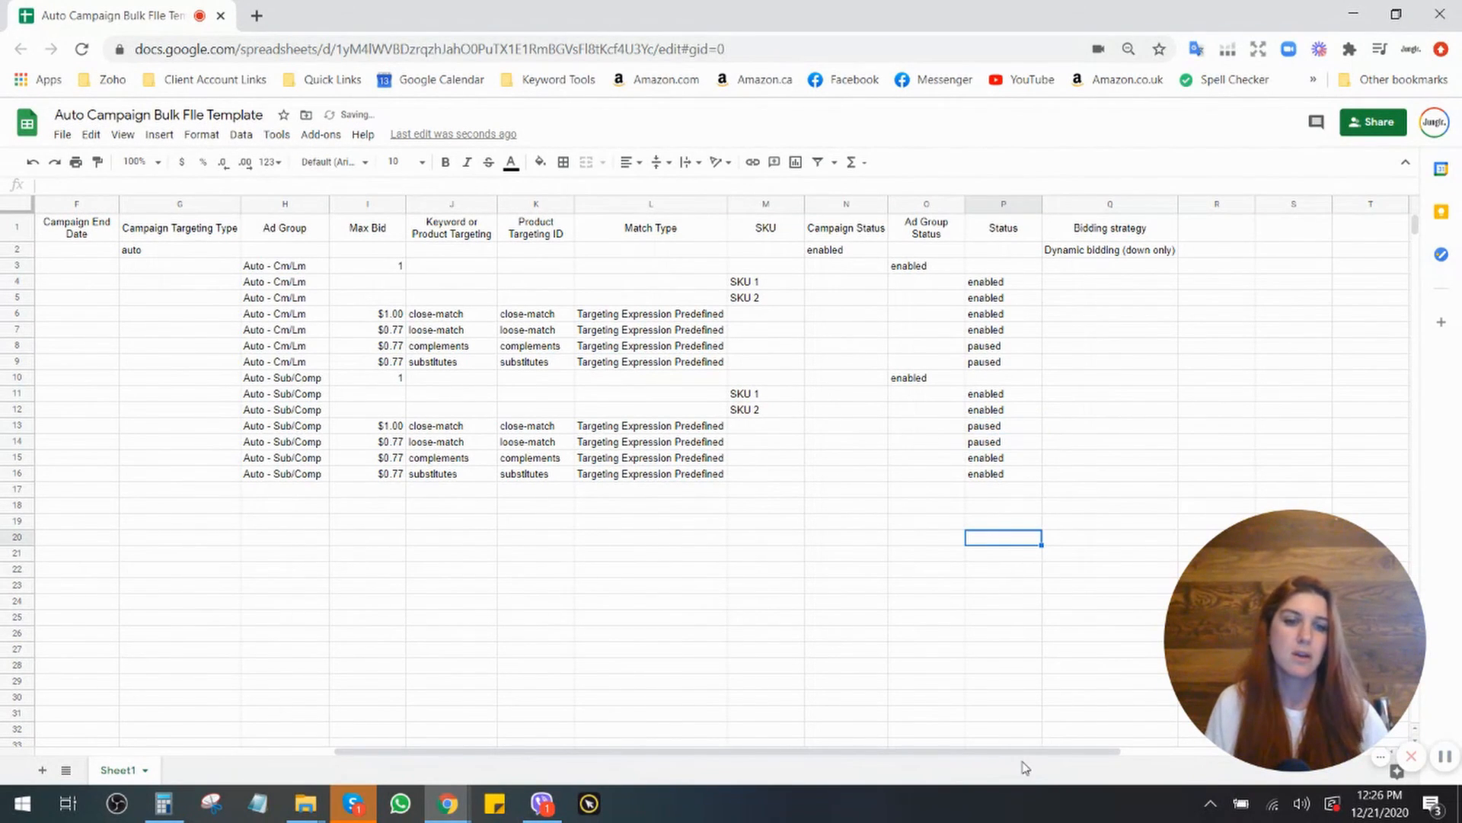
pyautogui.moveTo(415, 427); pyautogui.dragTo(984, 444)
# Set the Max Bid of the complements and substitutes targets in the Auto - Sub/Comp ad group, rows 15 and 16, to 1.
pyautogui.click(365, 461)
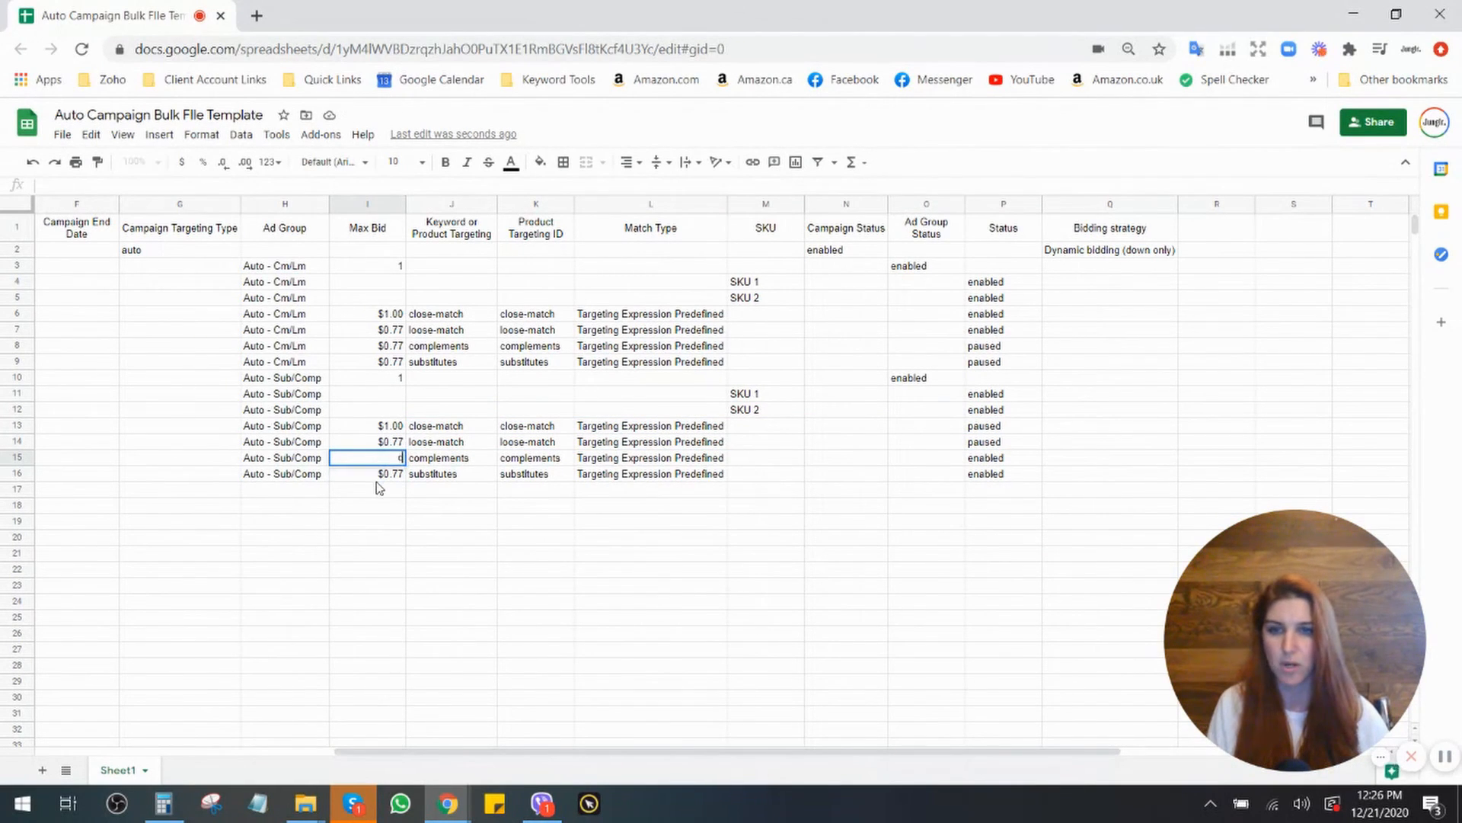
pyautogui.write('q')
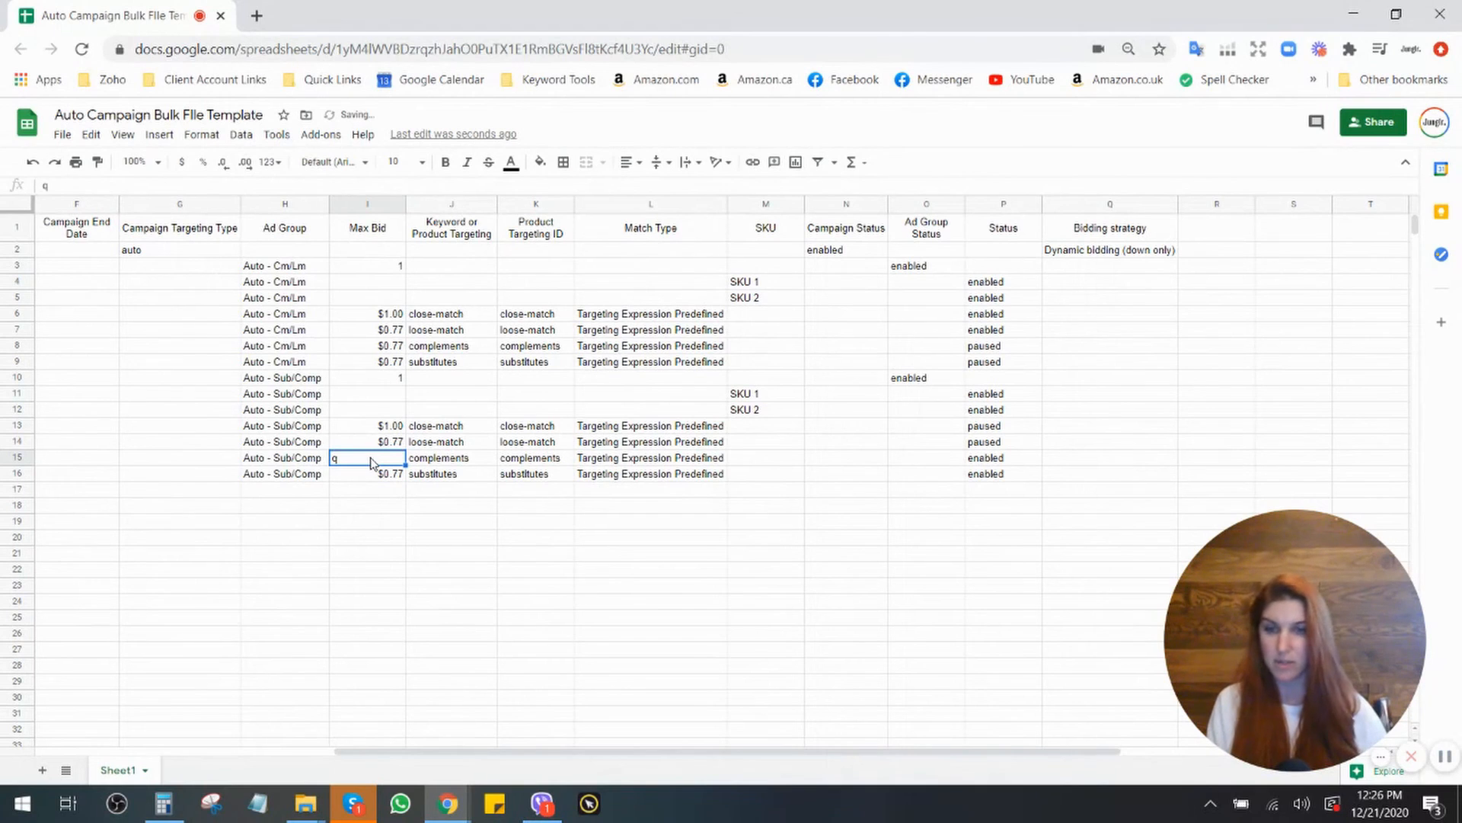
pyautogui.press('BackSpace')
pyautogui.write('1')
pyautogui.press('Return')
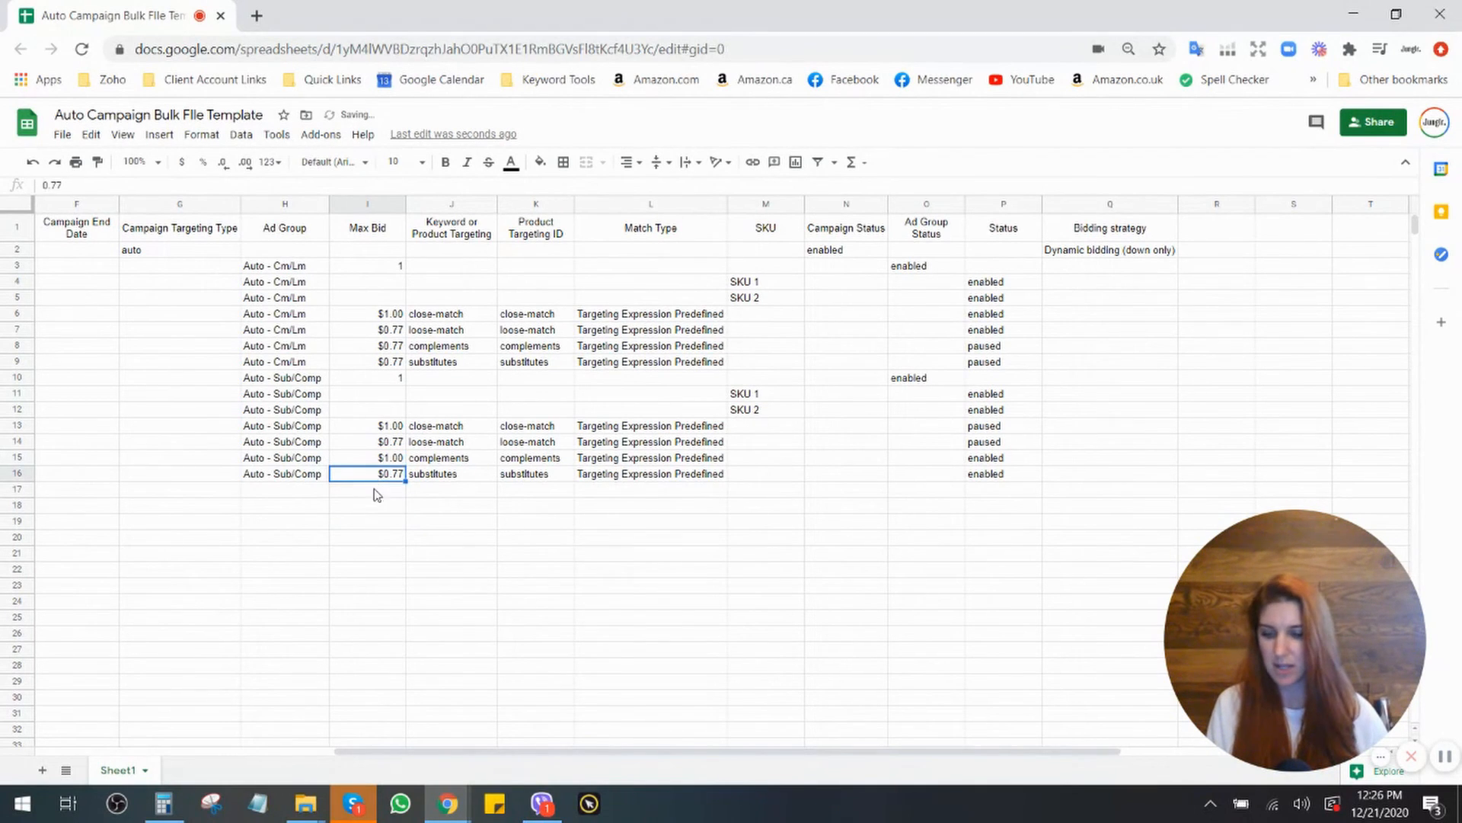
pyautogui.write('1')
pyautogui.press('Return')
# Review the complements and substitutes targets, the Campaign and Ad Group names, and the whole campaign structure in rows 2 to 16.
pyautogui.moveTo(384, 458); pyautogui.dragTo(1000, 485)
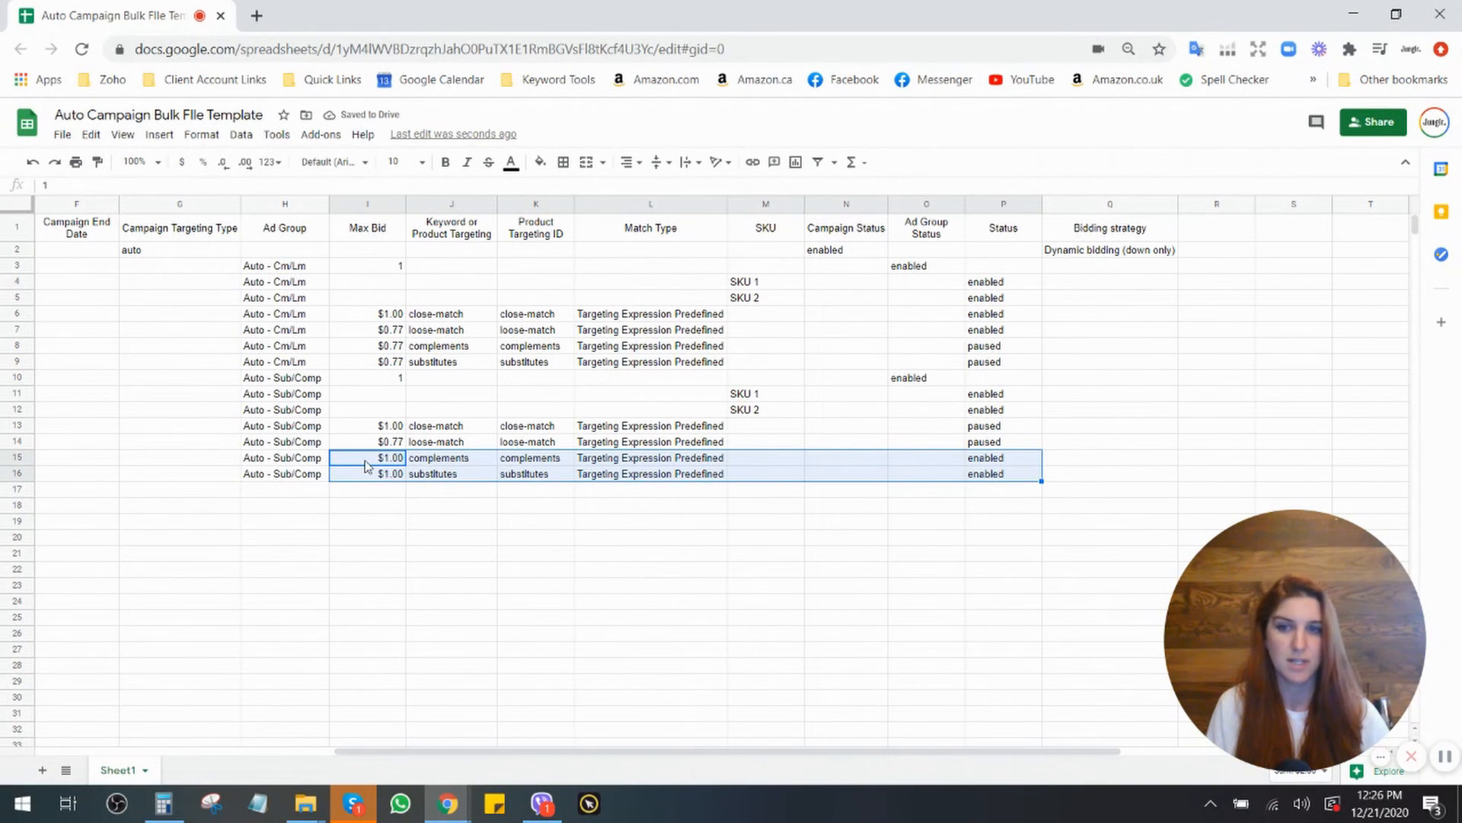
pyautogui.moveTo(438, 460); pyautogui.dragTo(438, 473)
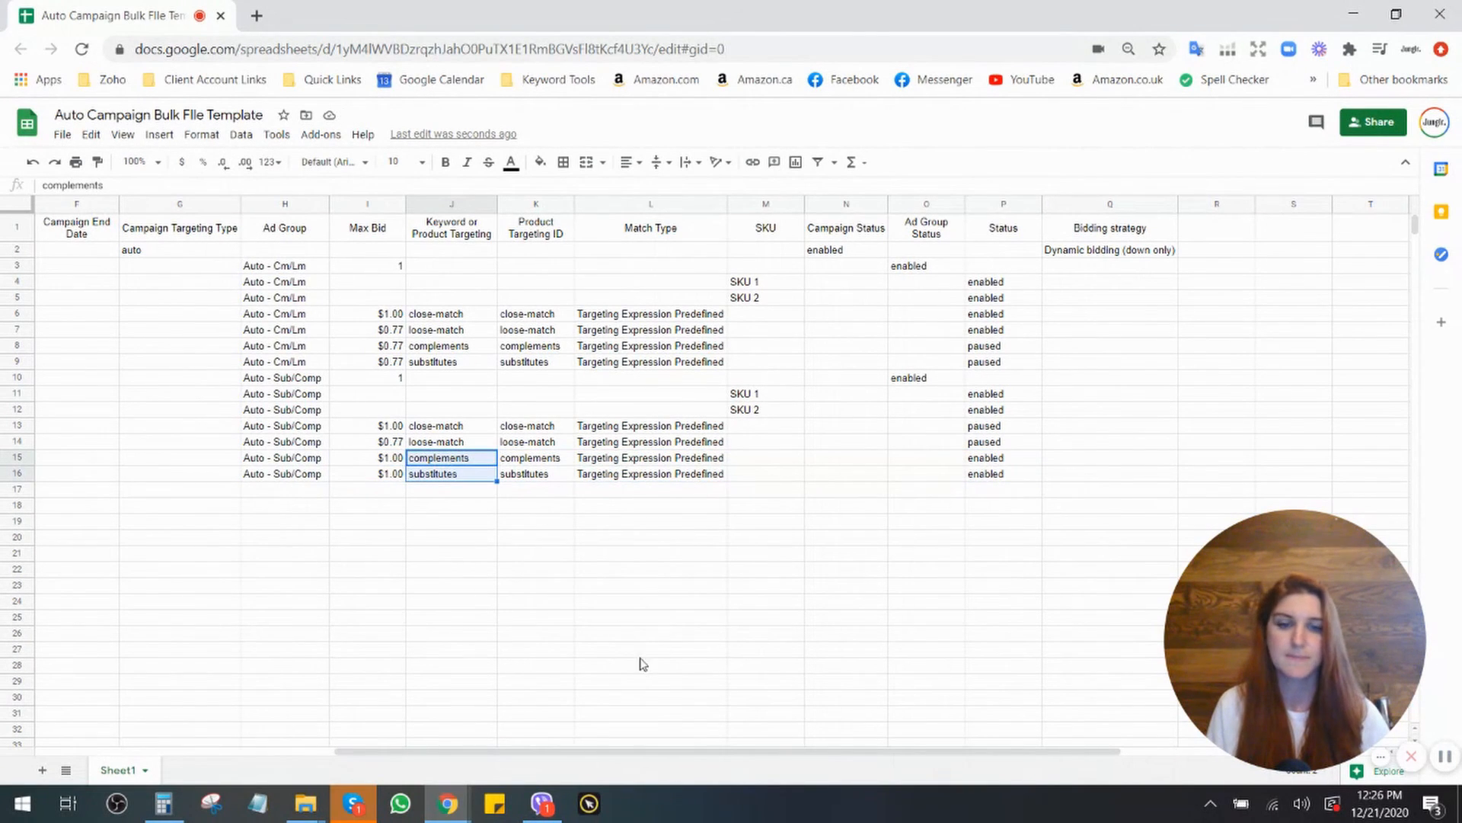
pyautogui.hscroll(-5, 663, 757)
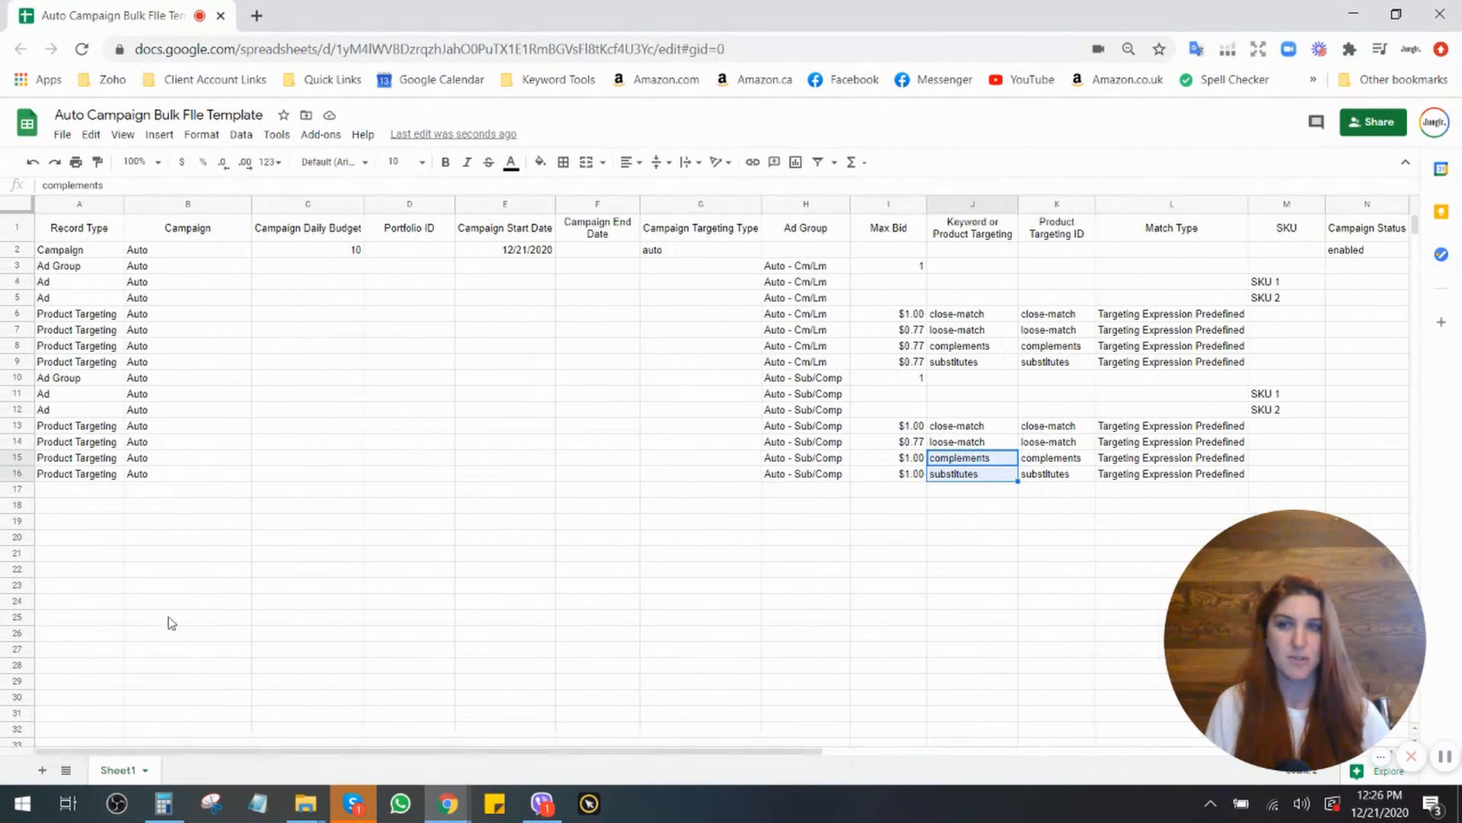
pyautogui.moveTo(167, 251); pyautogui.dragTo(173, 476)
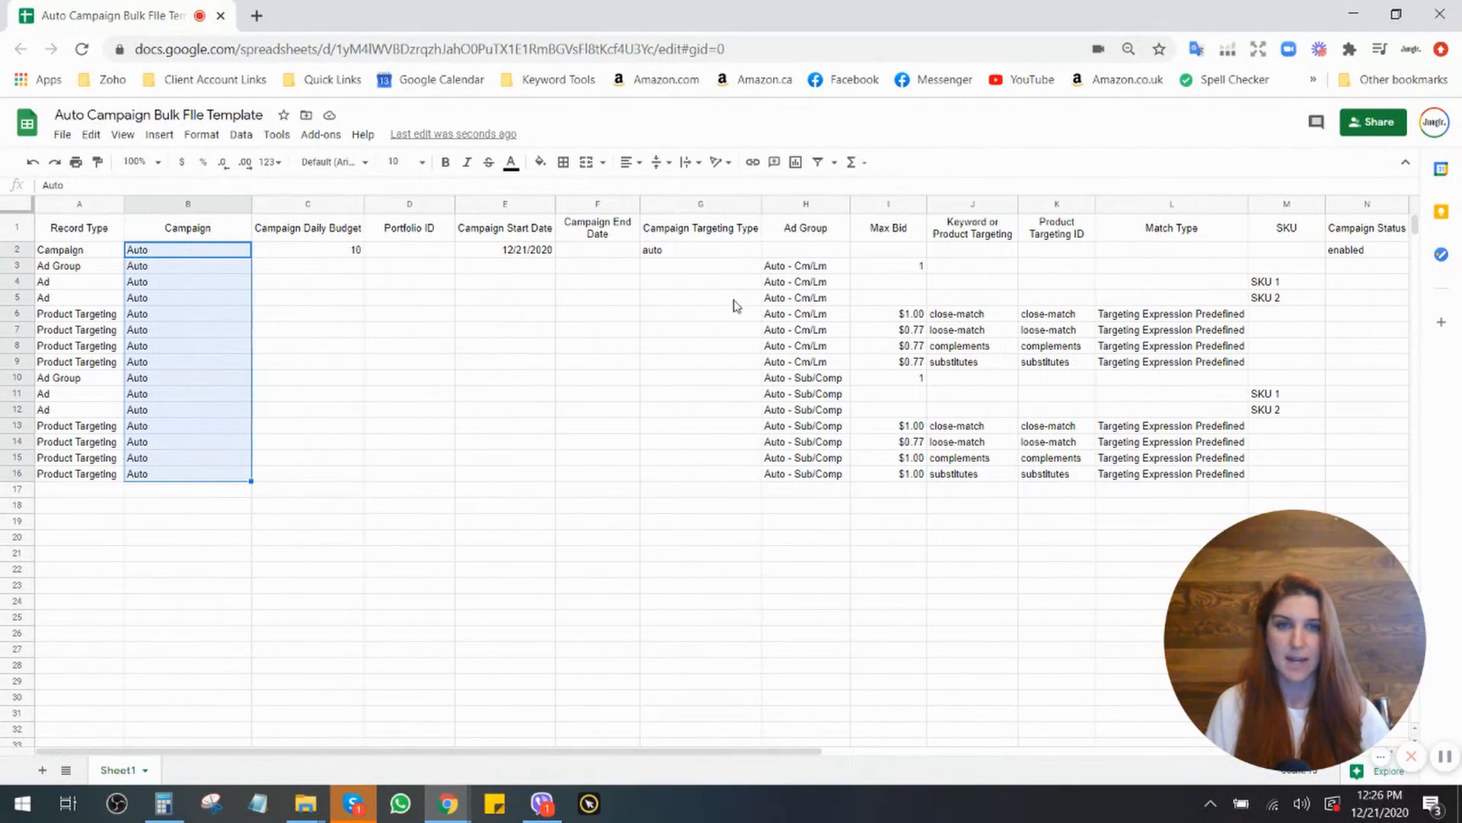
pyautogui.moveTo(827, 266); pyautogui.dragTo(847, 475)
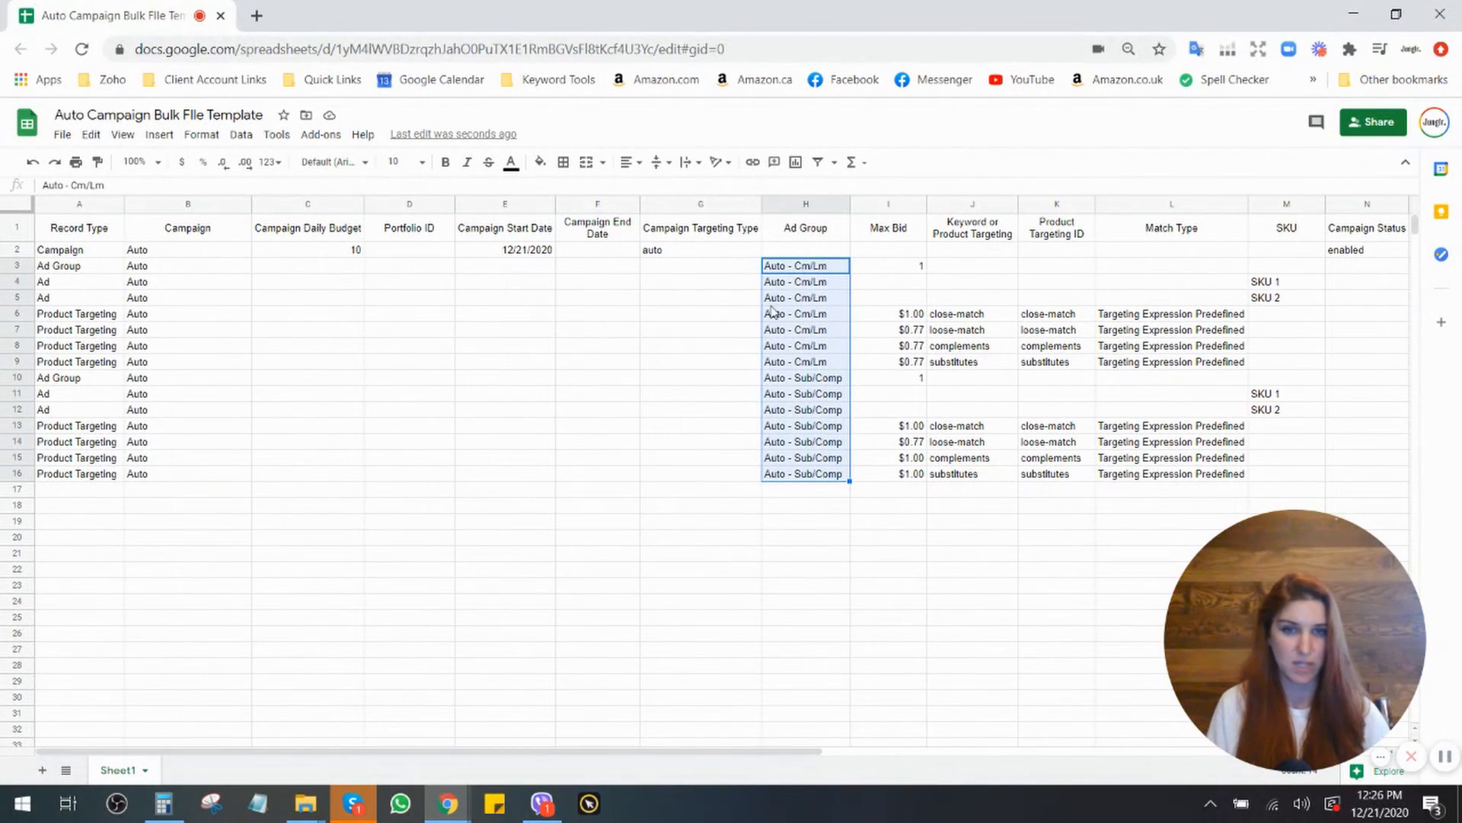
pyautogui.click(802, 272)
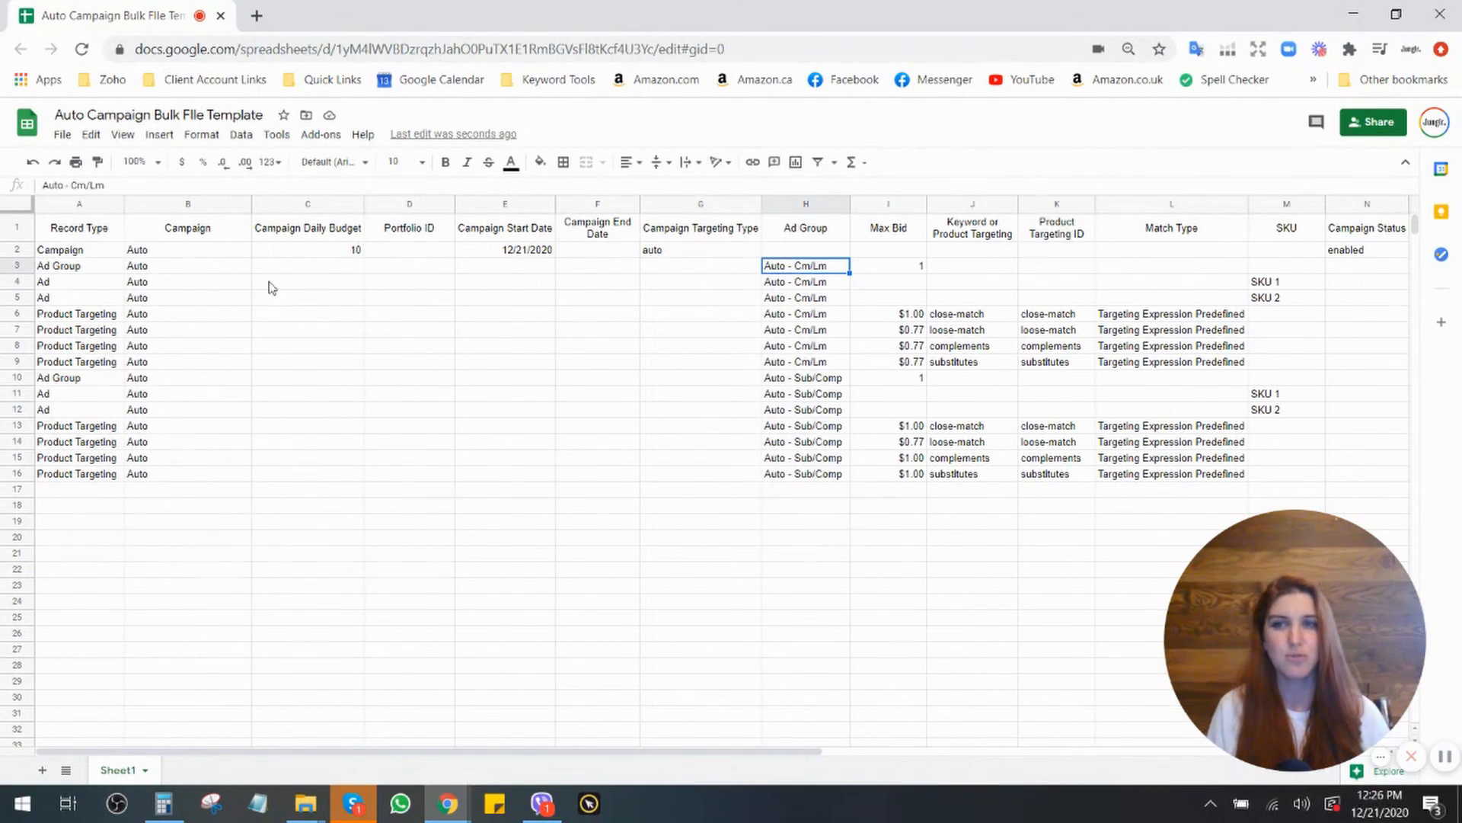
pyautogui.click(17, 250)
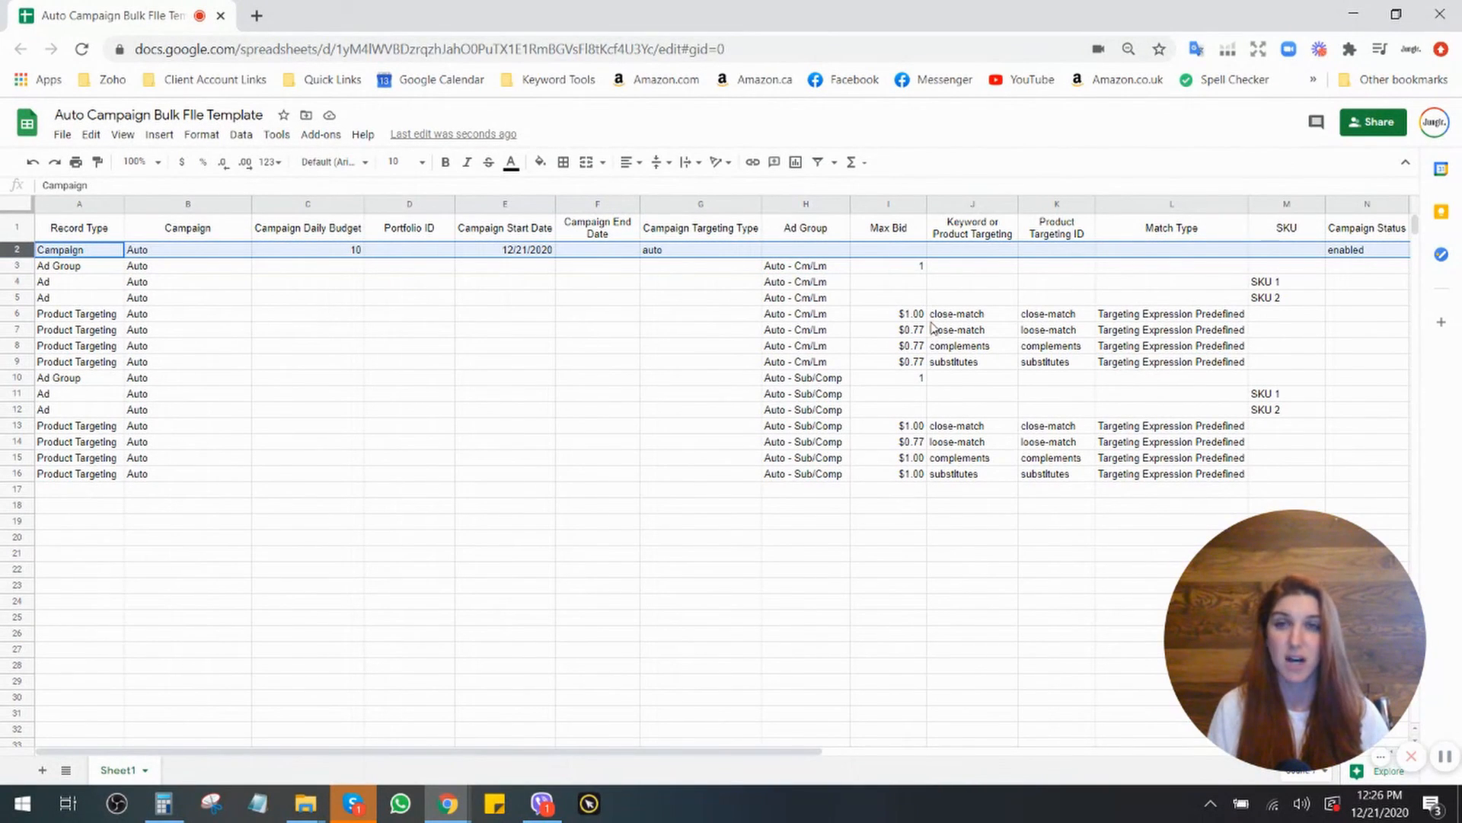
pyautogui.keyDown('shift'); pyautogui.click(21, 474); pyautogui.keyUp('shift')
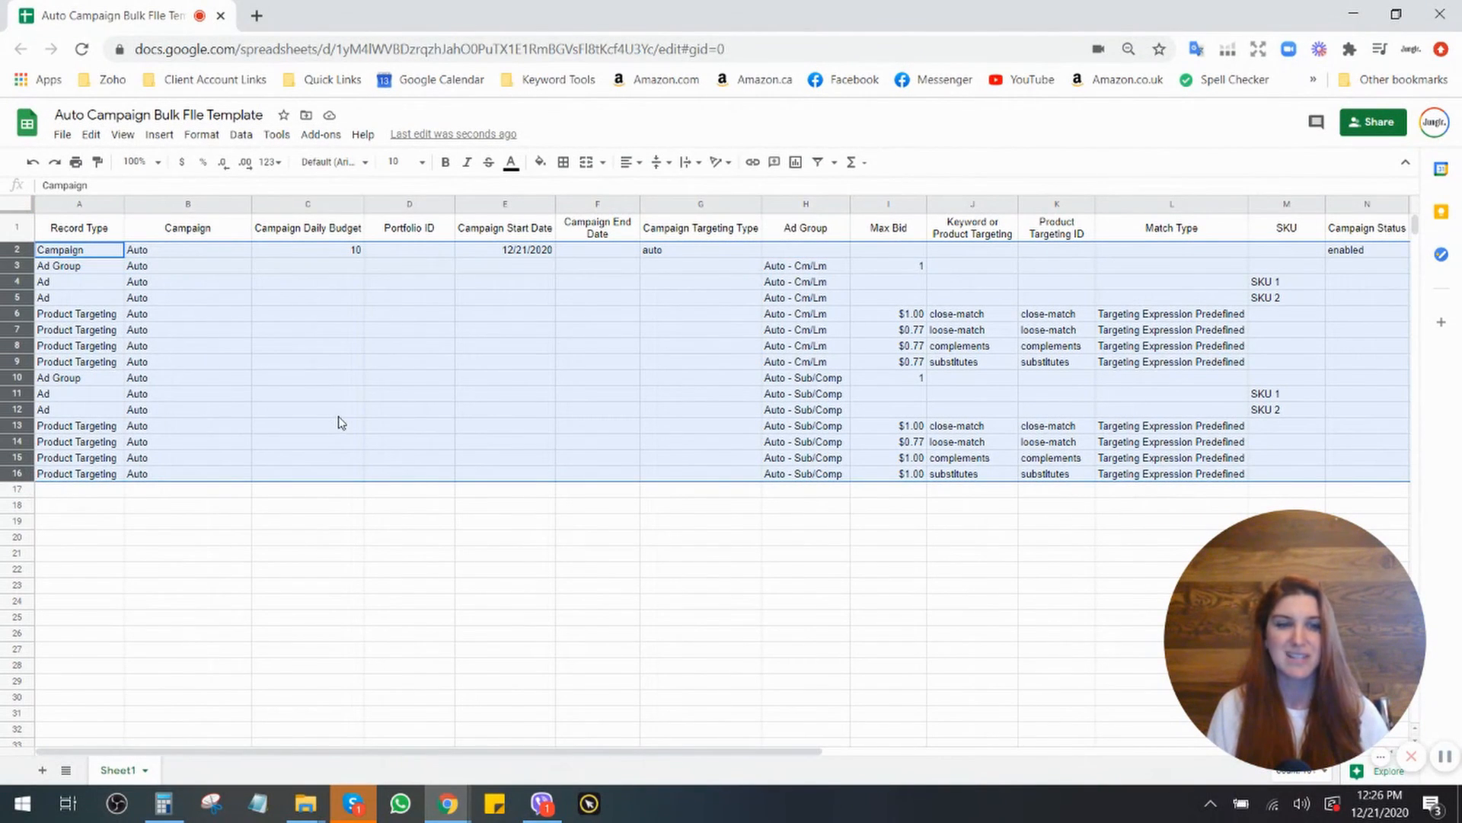
pyautogui.click(760, 619)
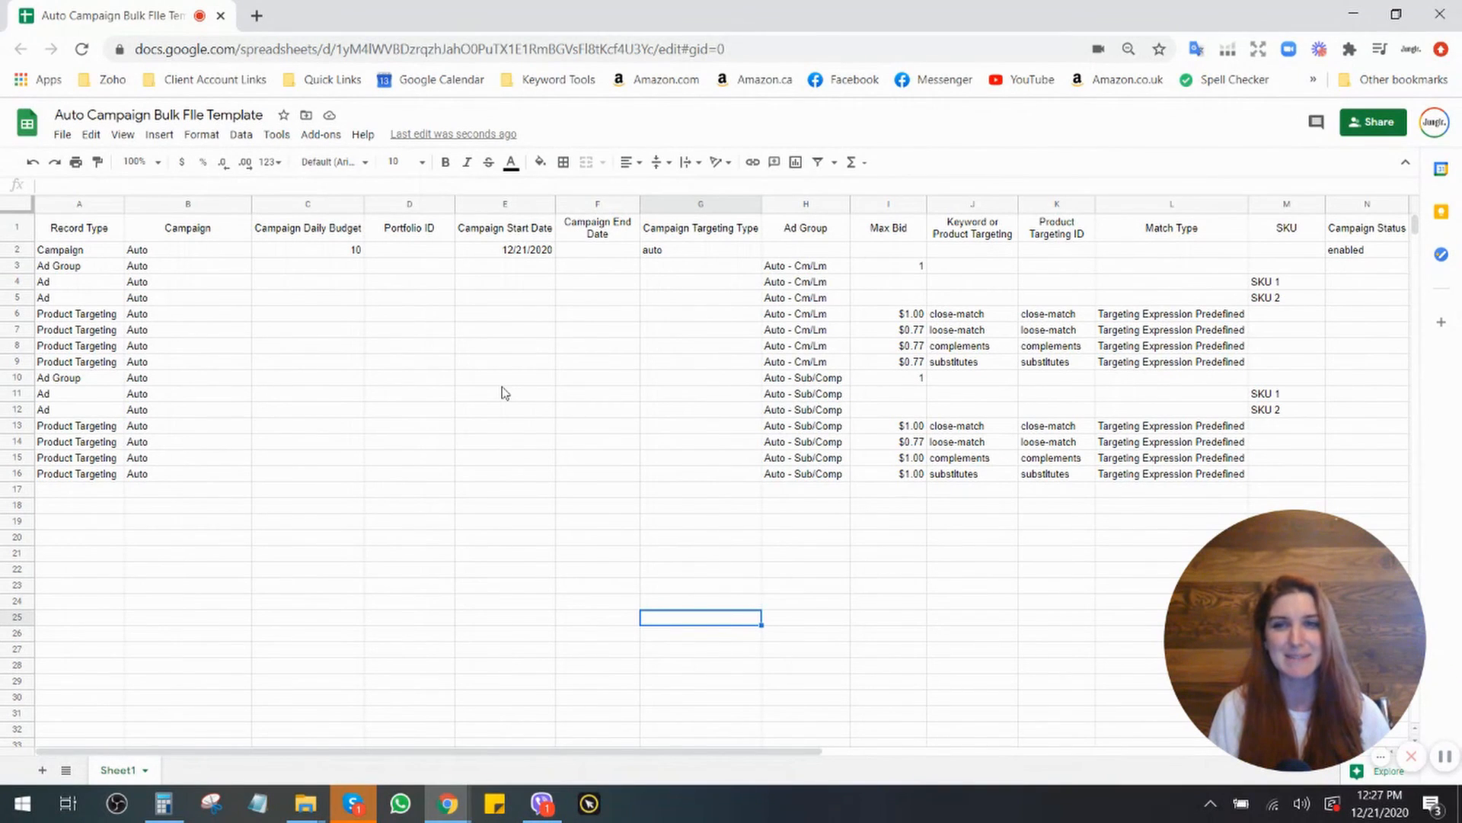
pyautogui.moveTo(1200, 544); pyautogui.dragTo(1077, 547)
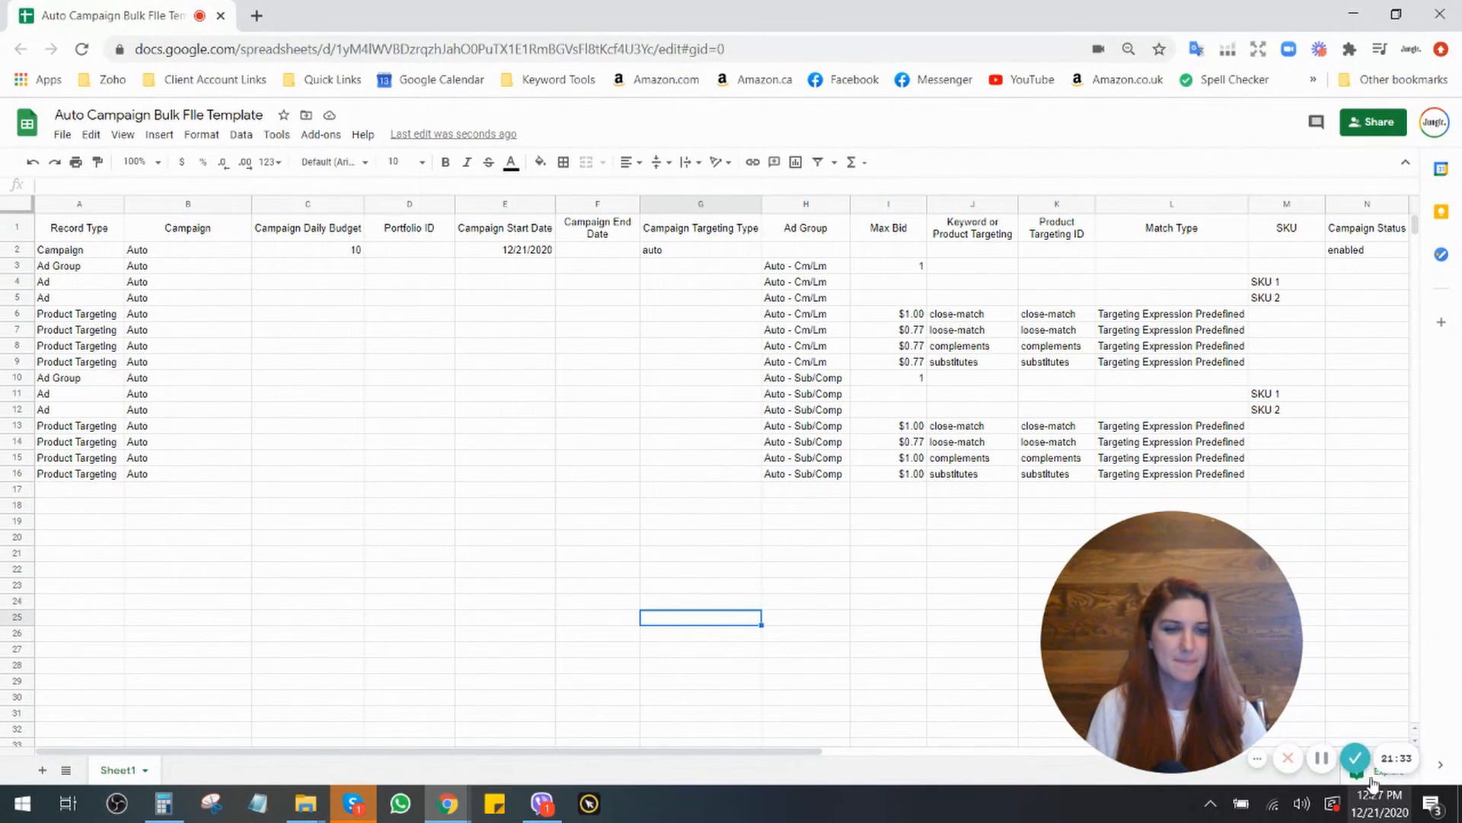